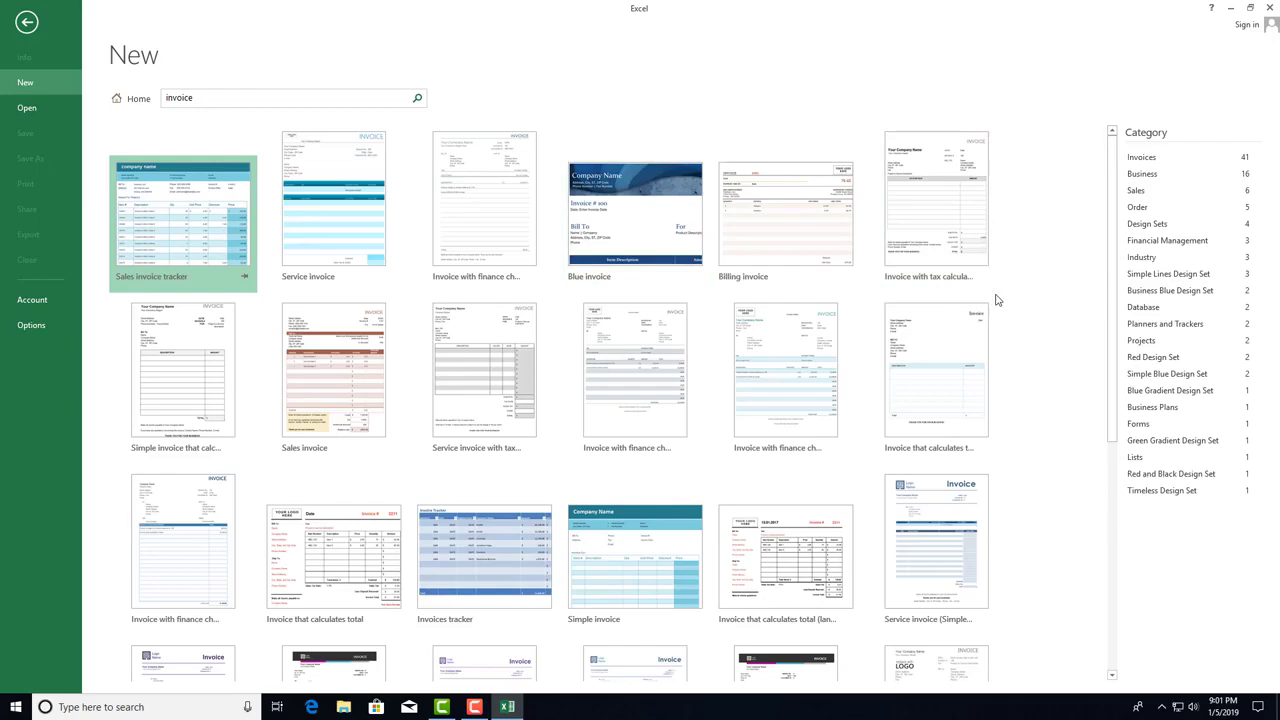
- Choose ANIL MAIDA and COLGATE as the first two product descriptions, checking the InvoiceTracker workbook
scroll(995, 295, down, 3)
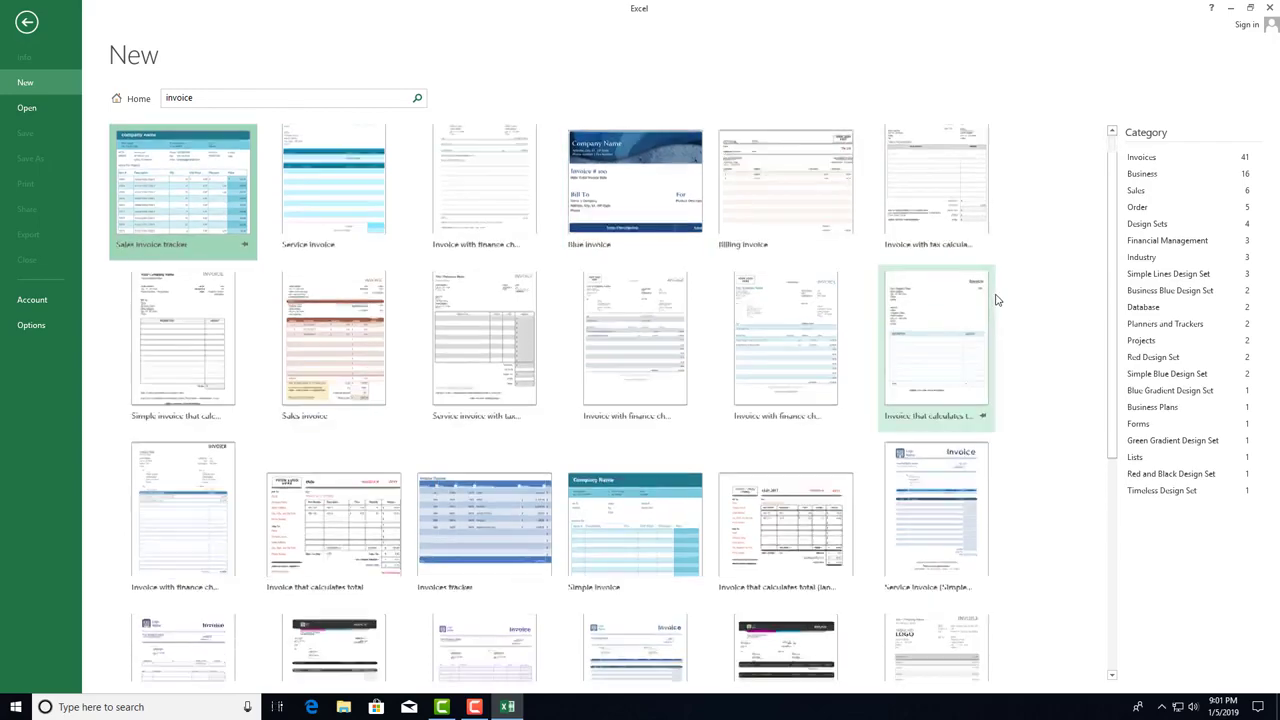
scroll(995, 298, down, 2)
scroll(997, 300, down, 3)
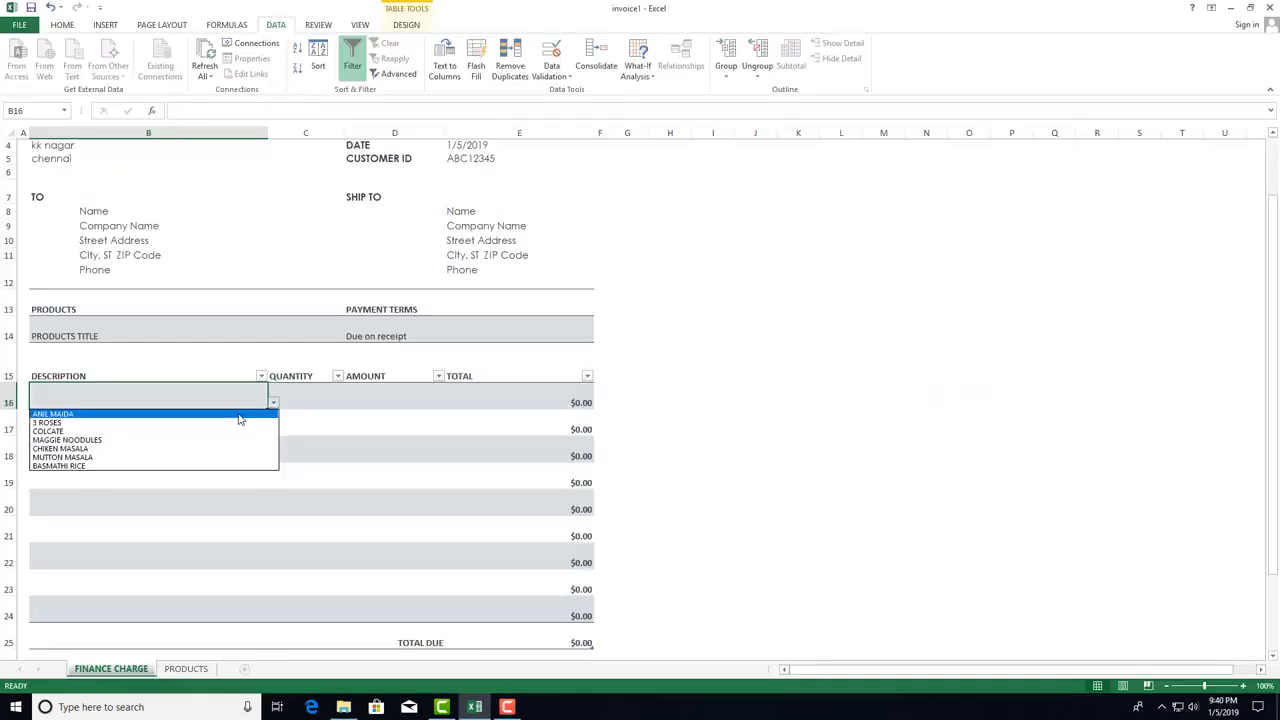
click(238, 413)
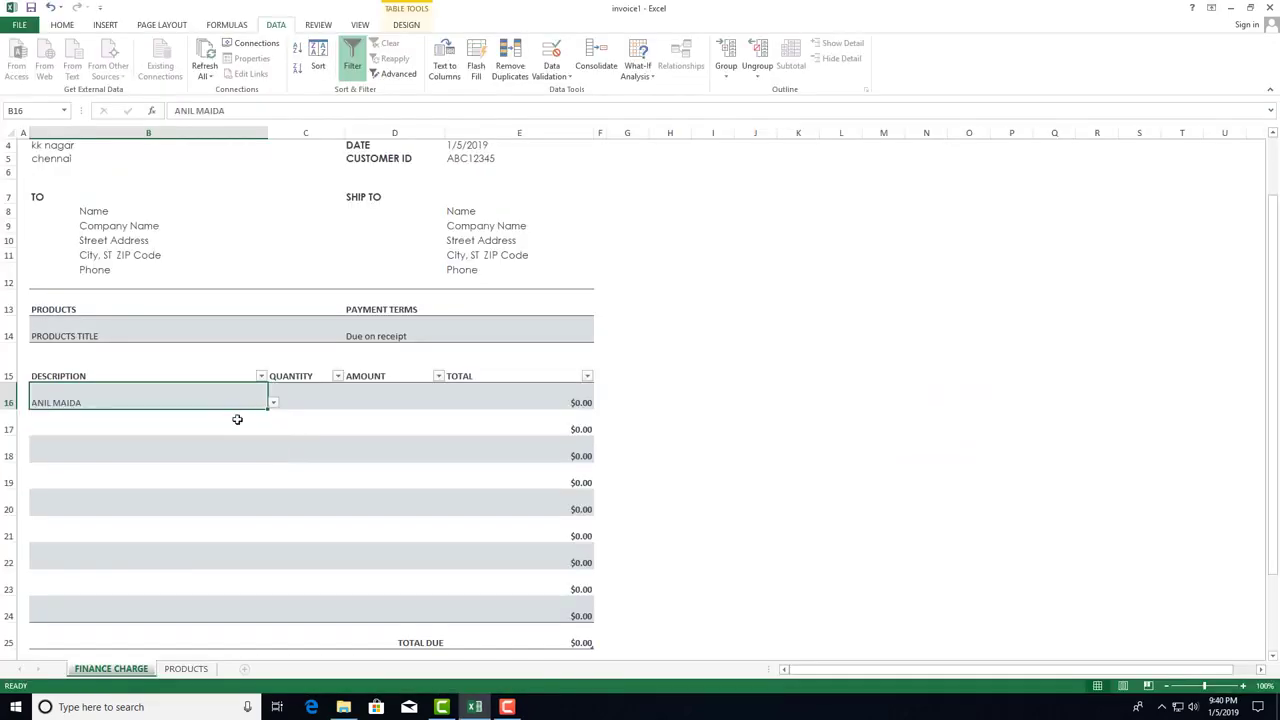
click(237, 419)
click(273, 429)
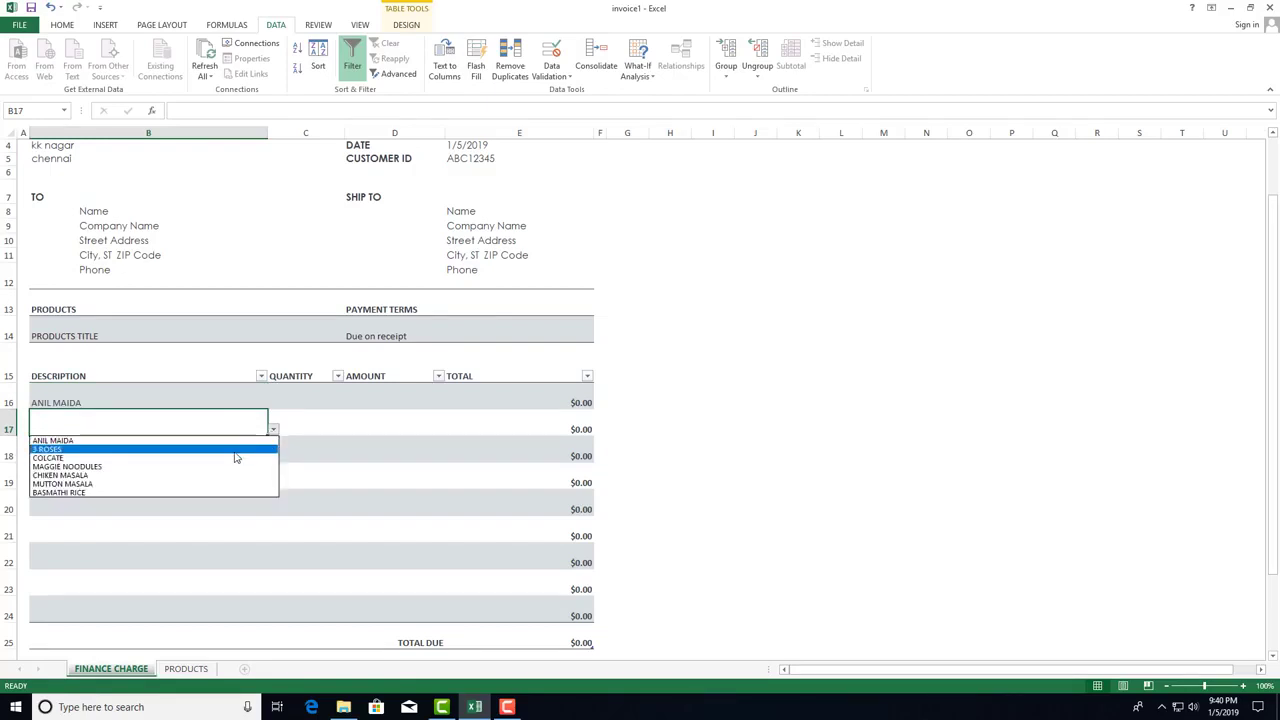
click(237, 457)
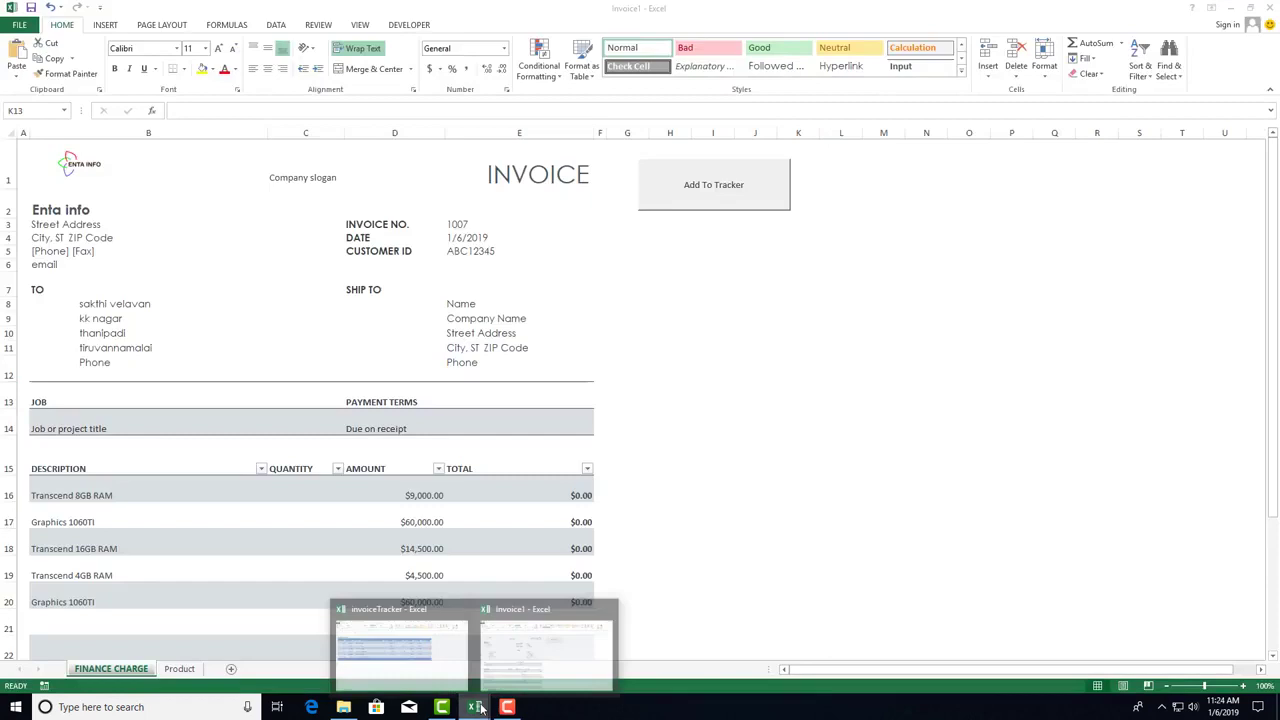
click(540, 640)
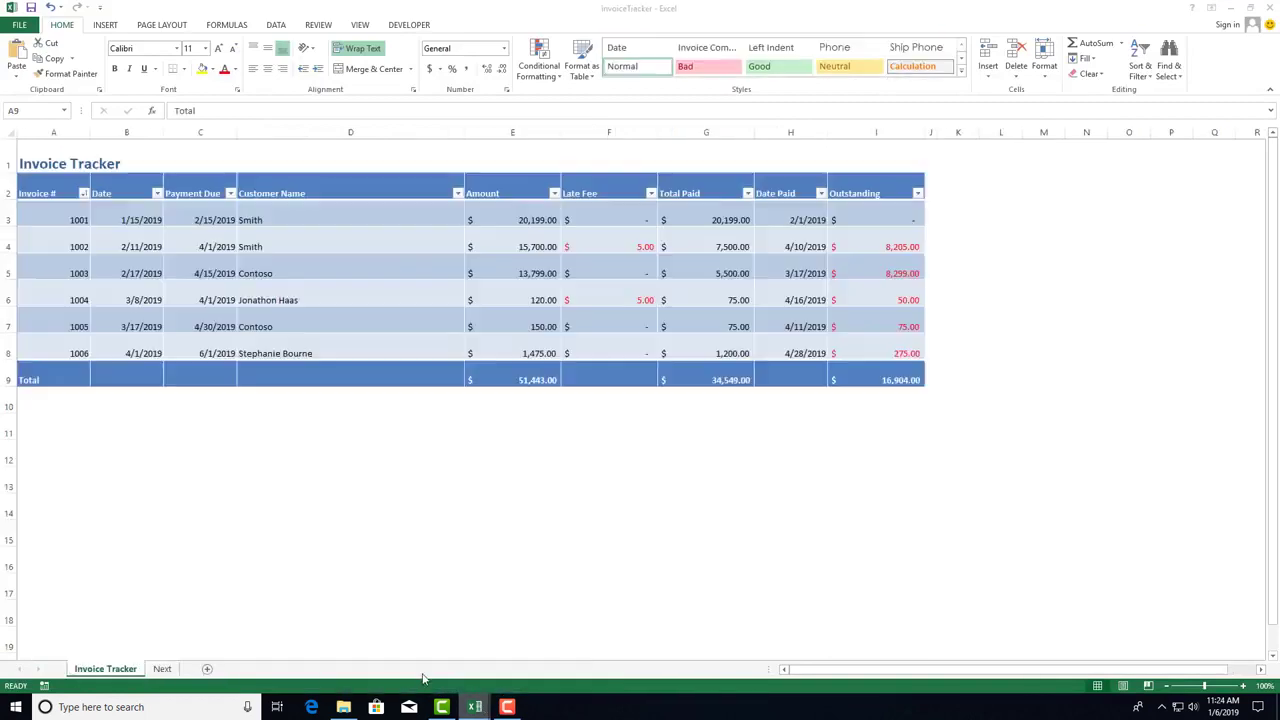
click(851, 531)
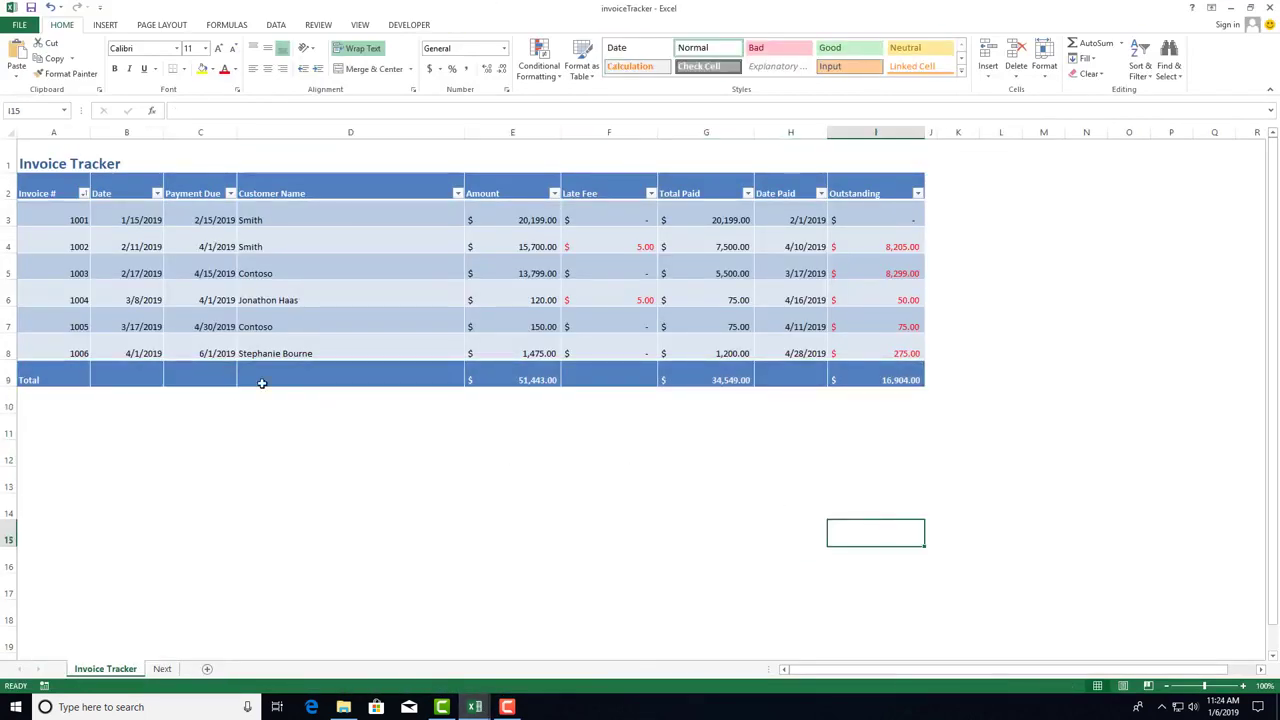
mouse_move(475, 707)
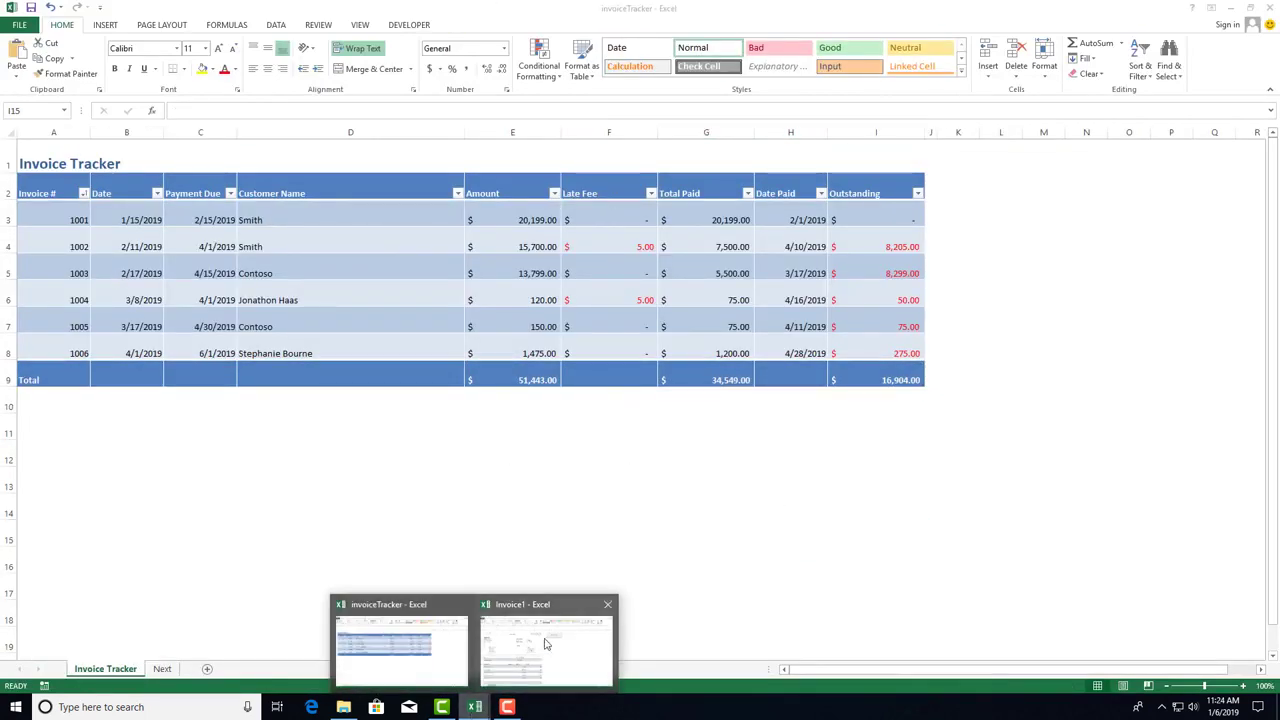
click(587, 658)
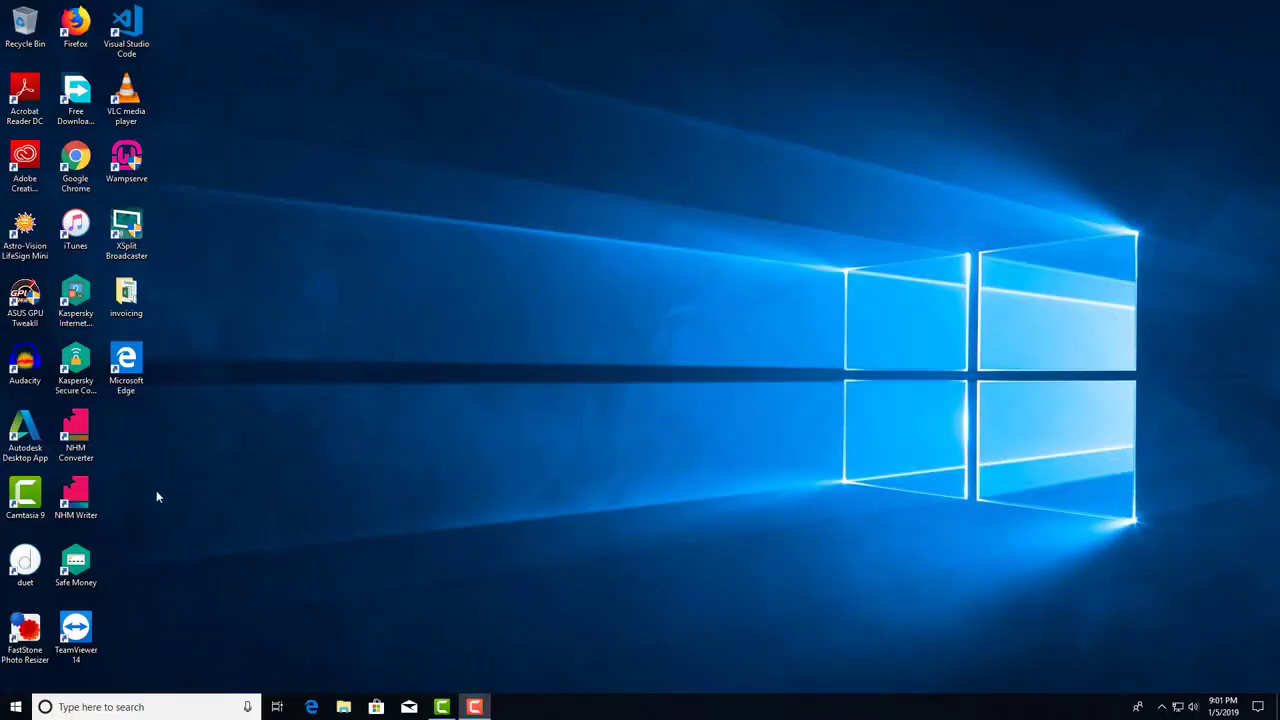
- Launch Excel 2013 and search the online templates for invoice
click(5, 709)
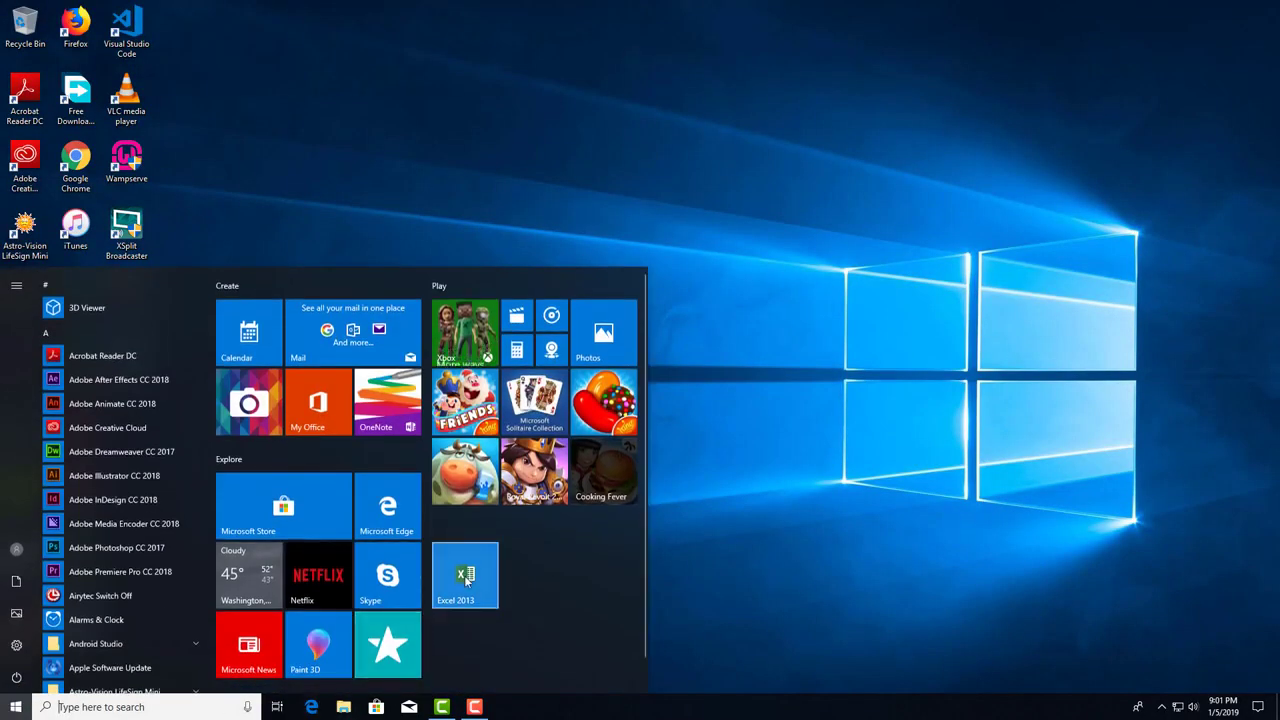
click(464, 578)
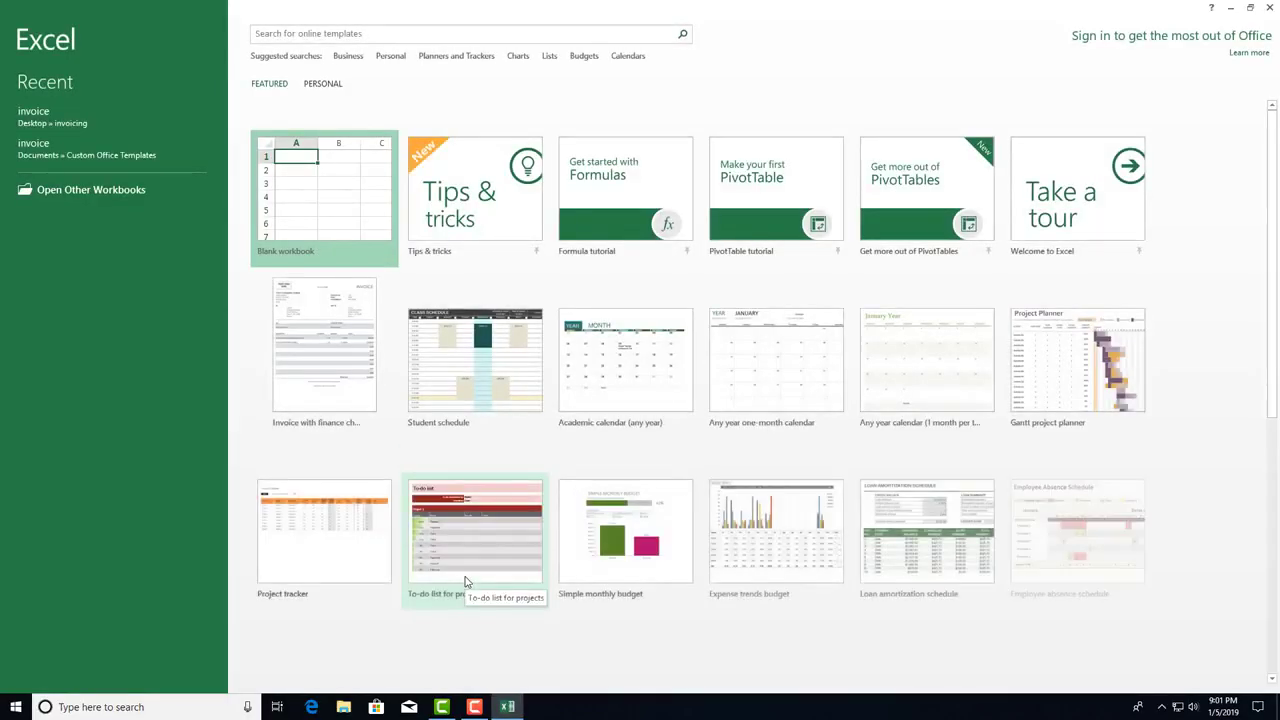
click(286, 33)
text(invoice)
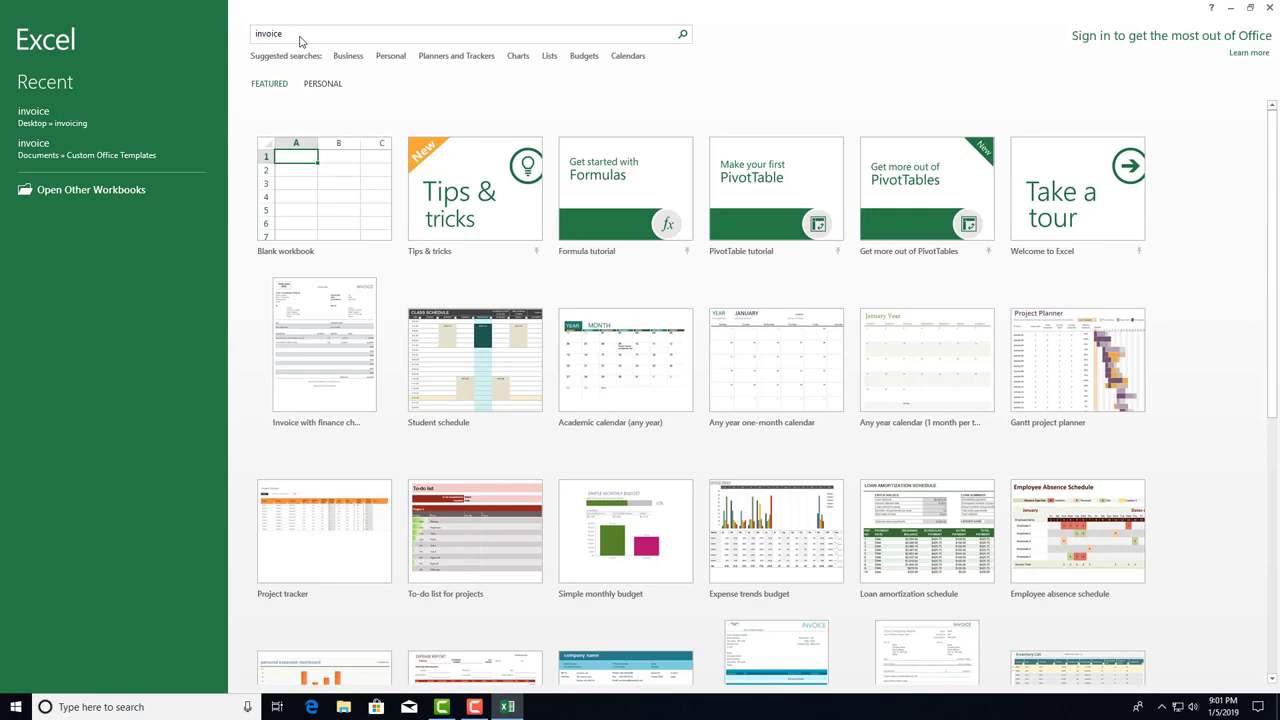
key(Return)
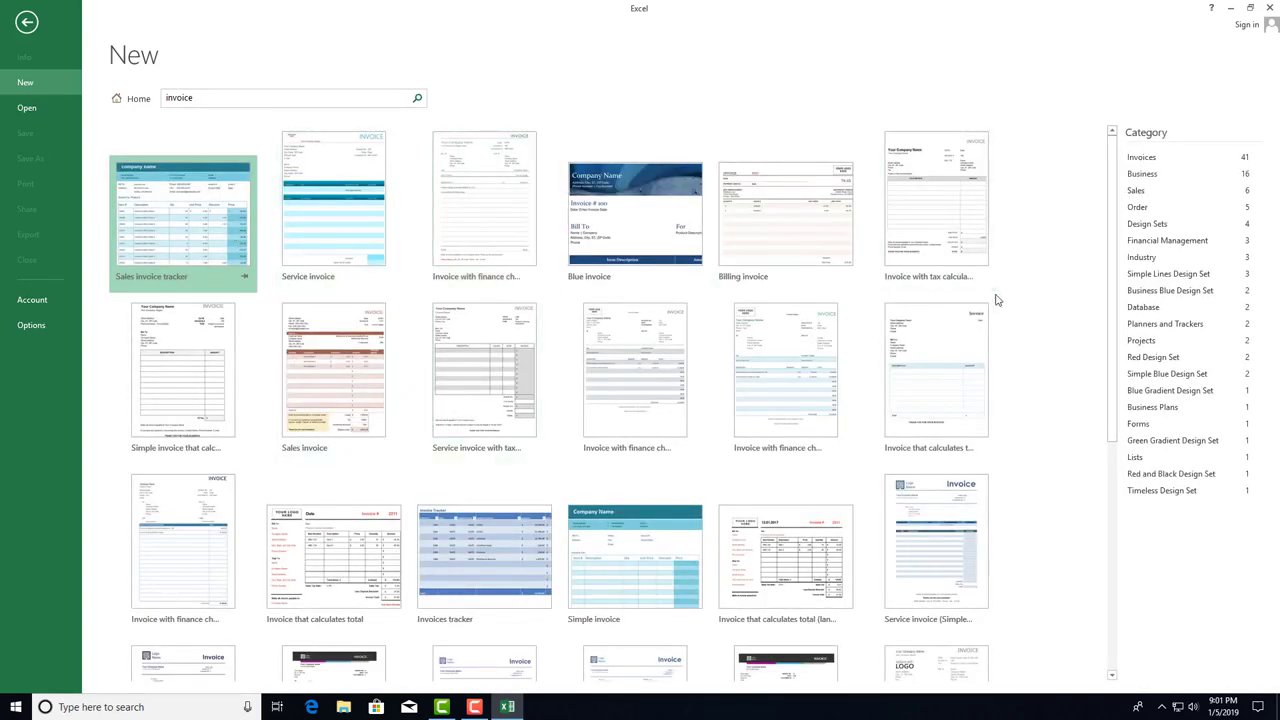
- Preview the Invoice with finance charge (gray) template from the search results
scroll(995, 298, down, 2)
scroll(995, 298, down, 5)
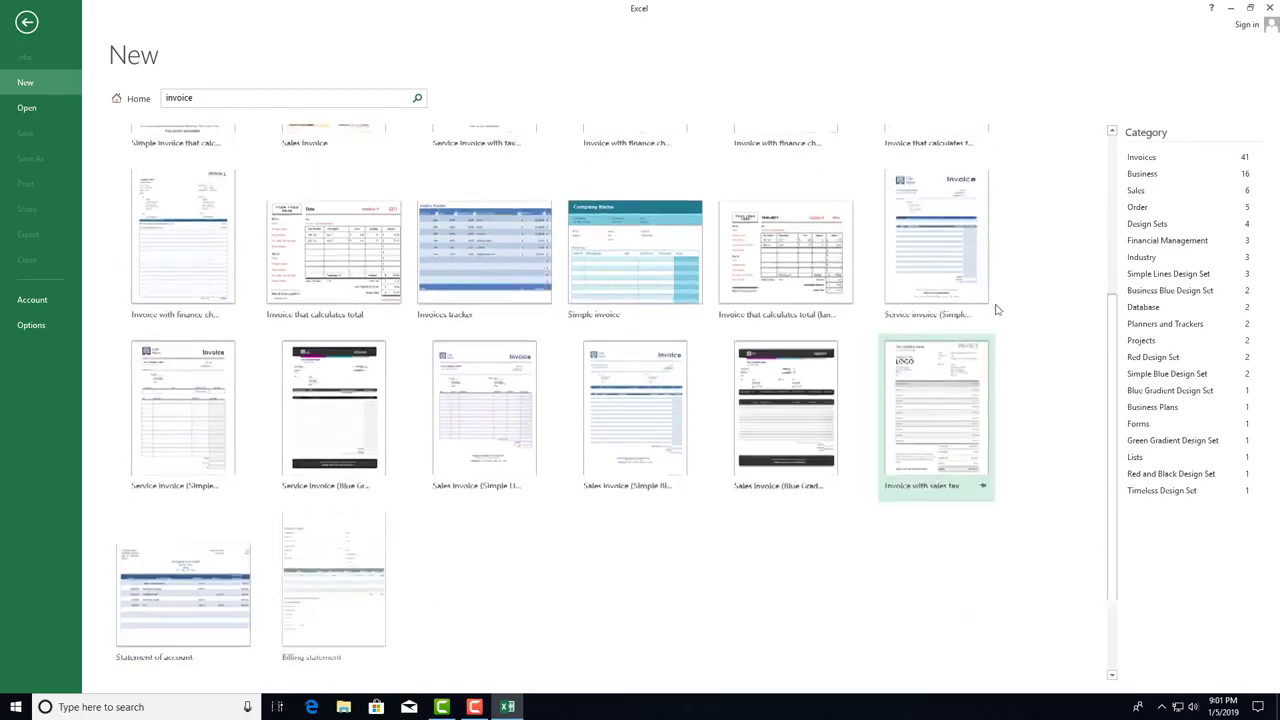
scroll(420, 515, down, 1)
scroll(420, 510, up, 5)
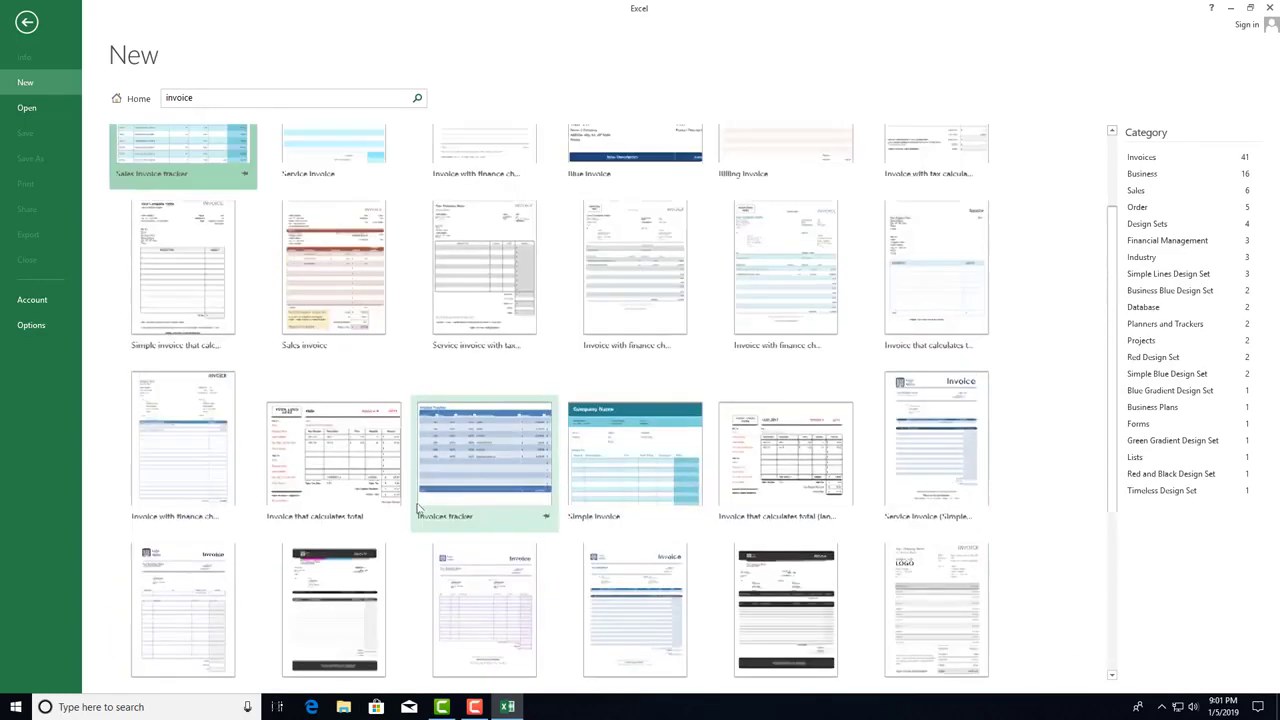
scroll(420, 510, up, 2)
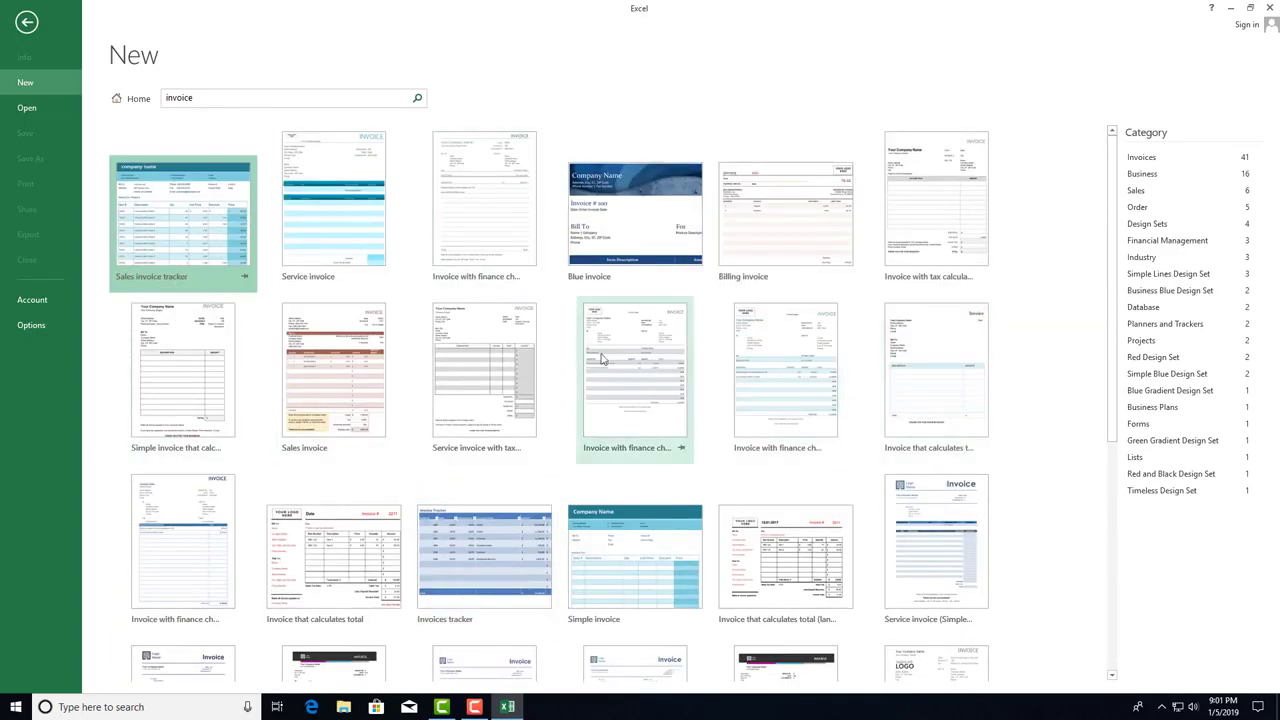
click(645, 352)
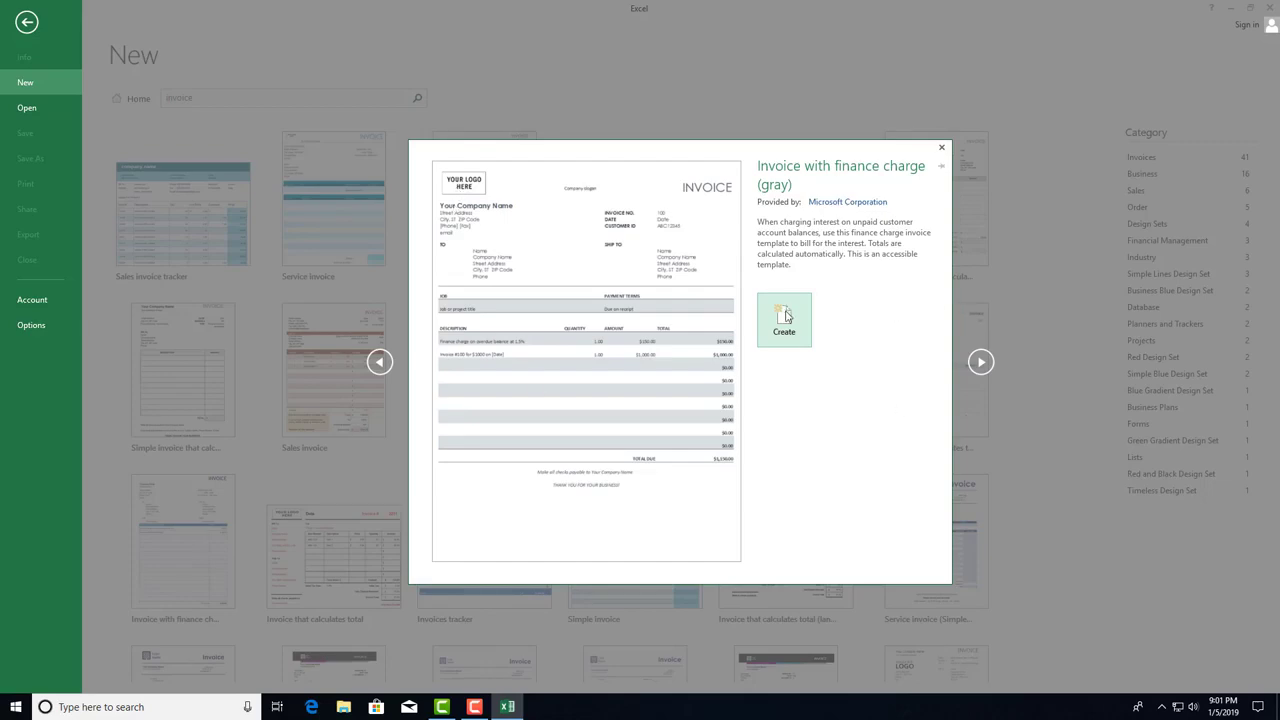
- Create a new workbook from the Invoice with finance charge (gray) template
click(786, 316)
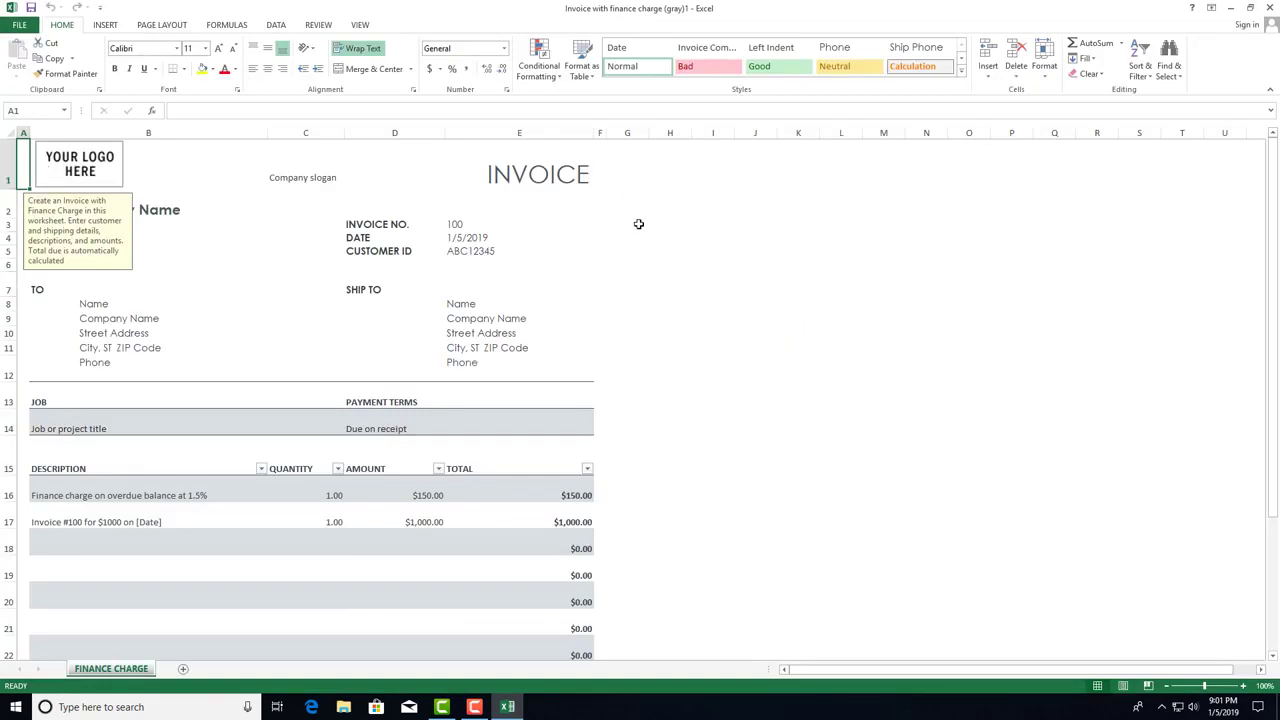
scroll(650, 260, down, 3)
scroll(660, 349, down, 3)
scroll(660, 349, up, 6)
click(66, 205)
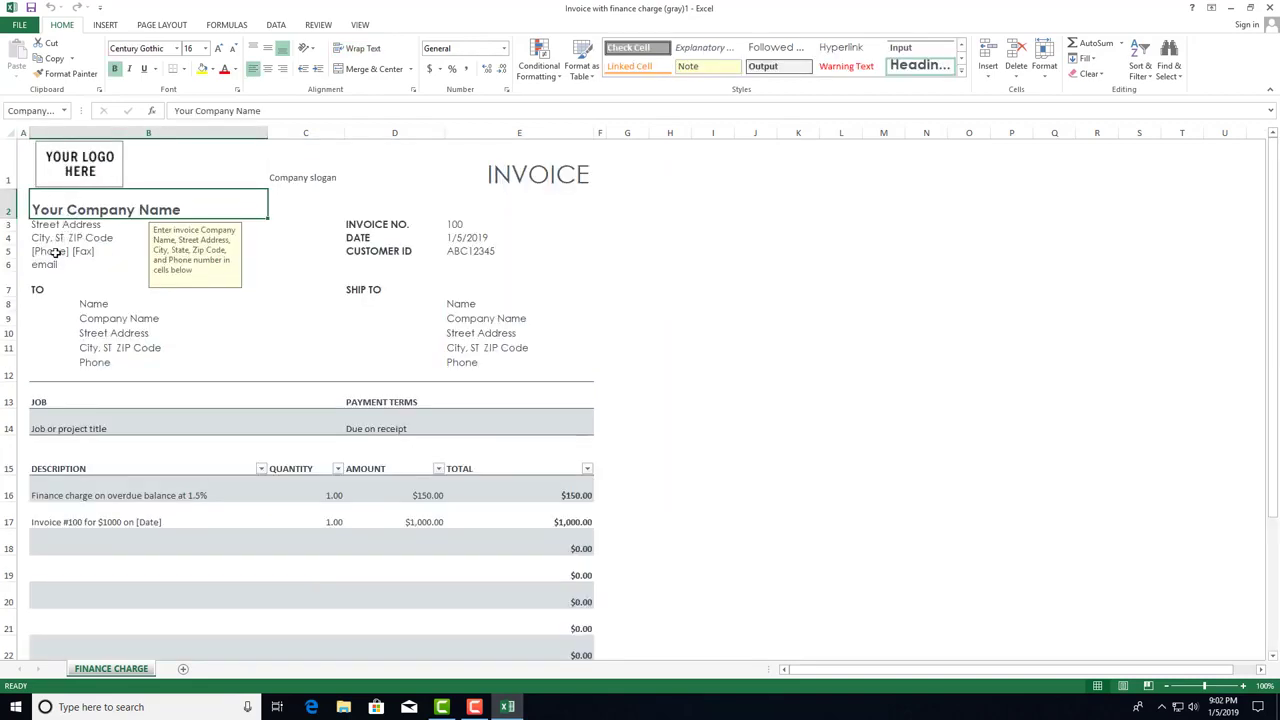
- Delete the Company slogan placeholder text
click(534, 182)
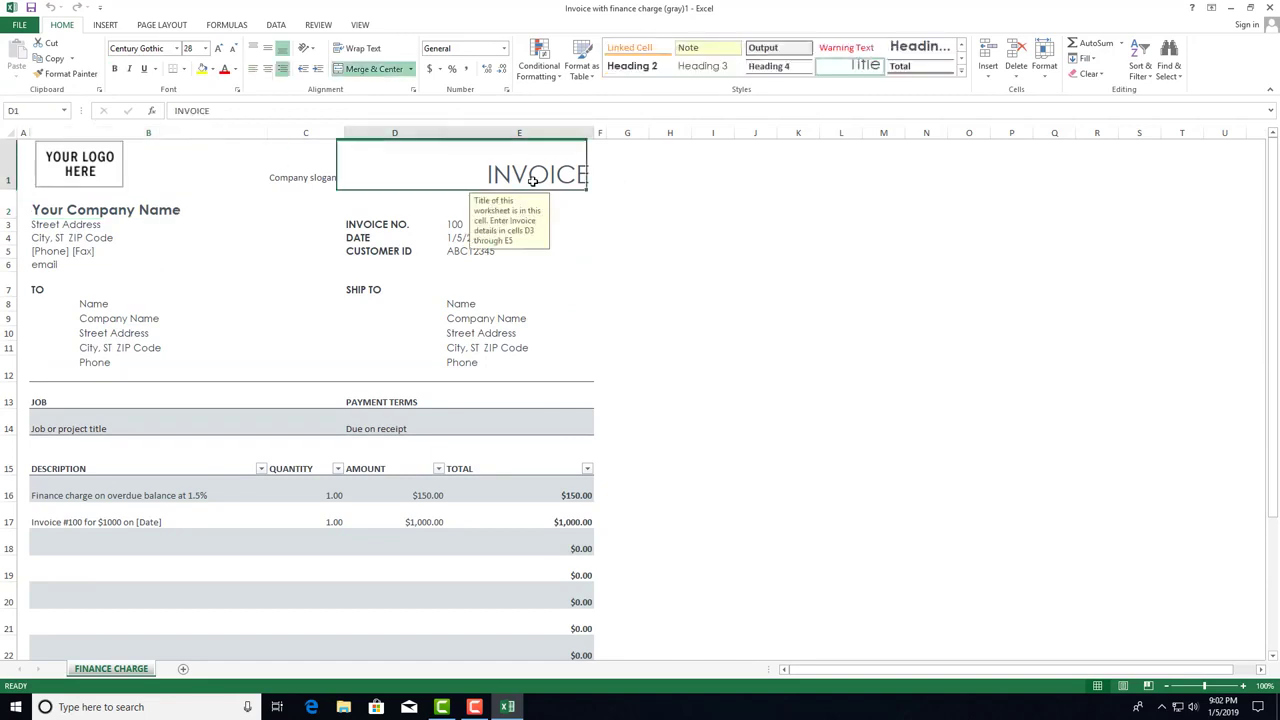
click(313, 174)
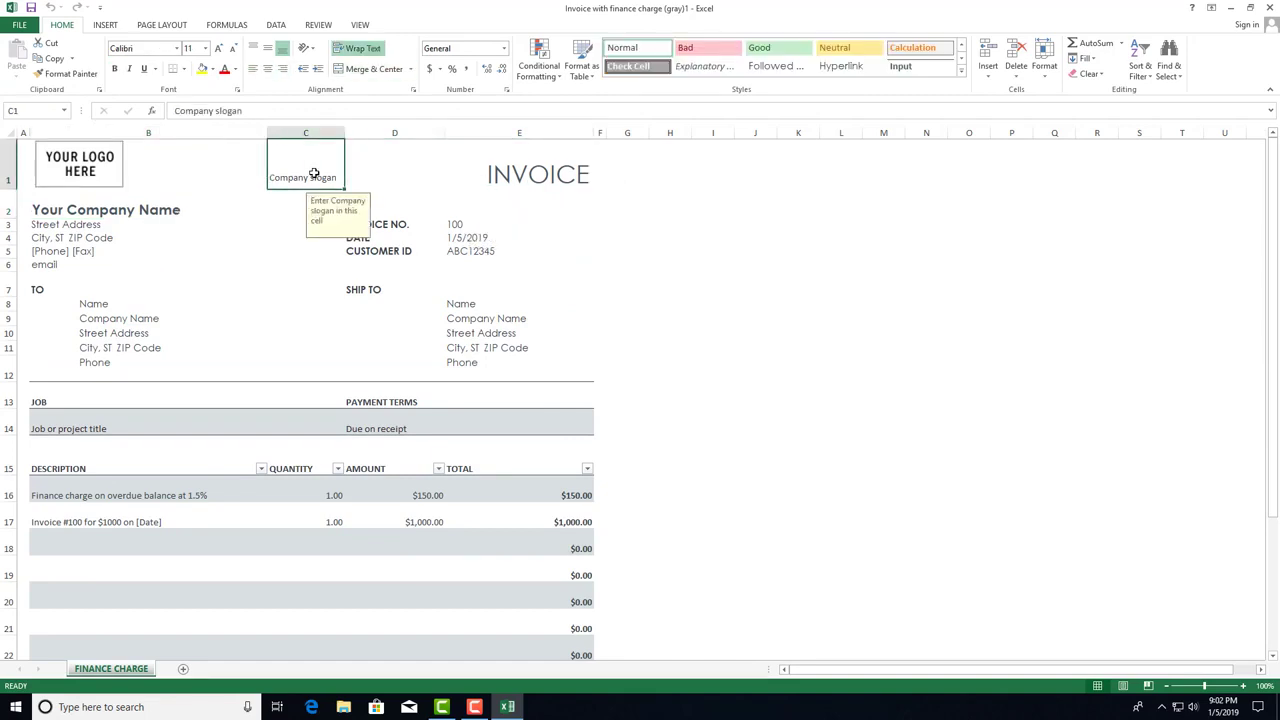
key(Delete)
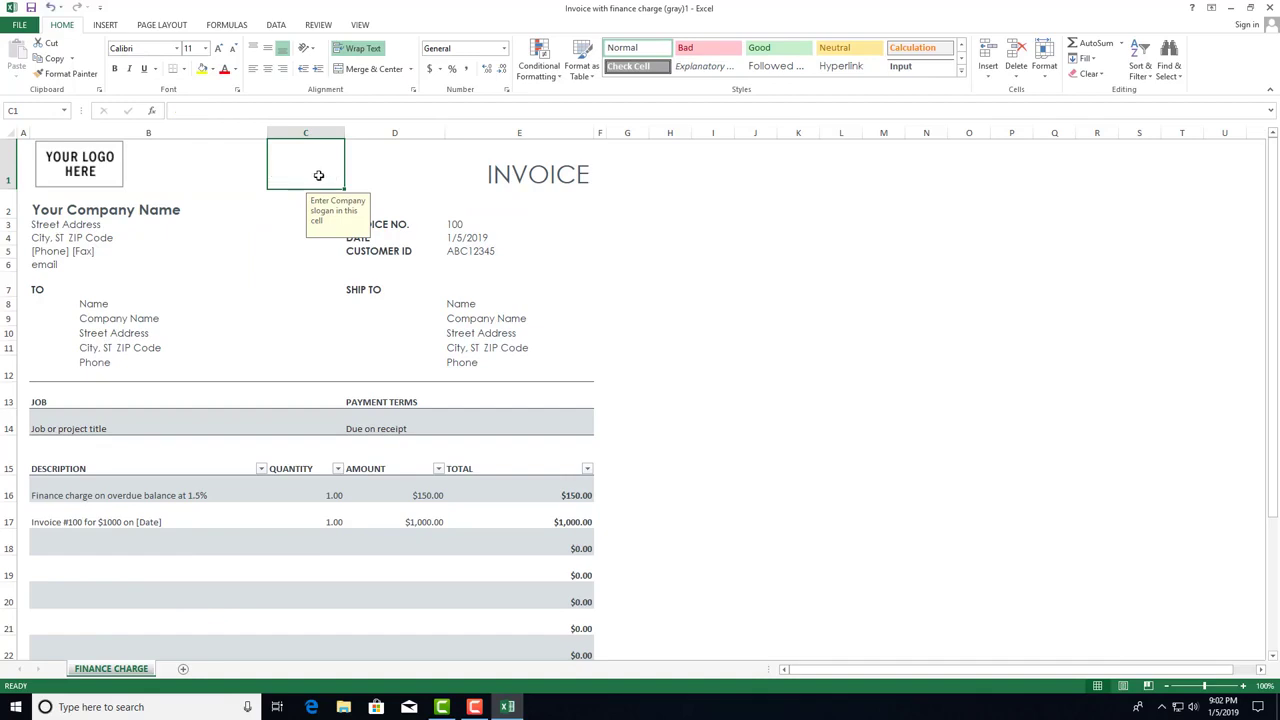
click(456, 208)
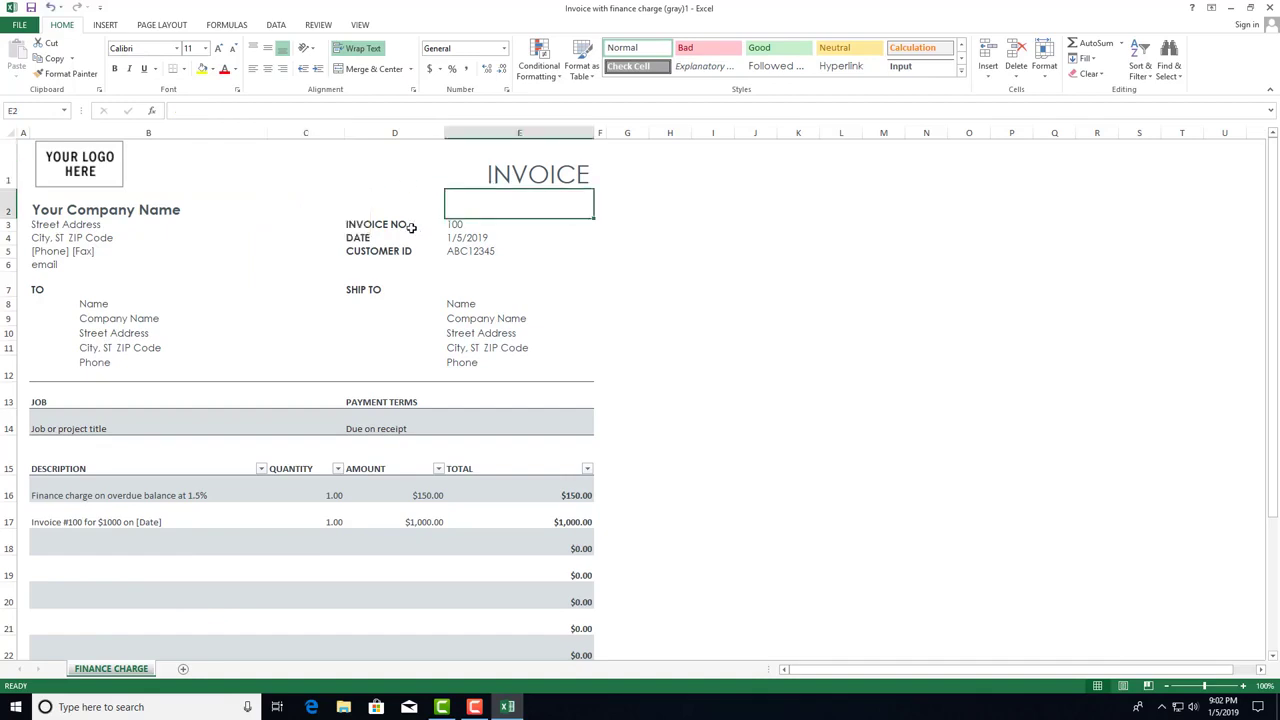
- Inspect the invoice number 100 and the date cell, keeping its =TODAY() formula
click(477, 223)
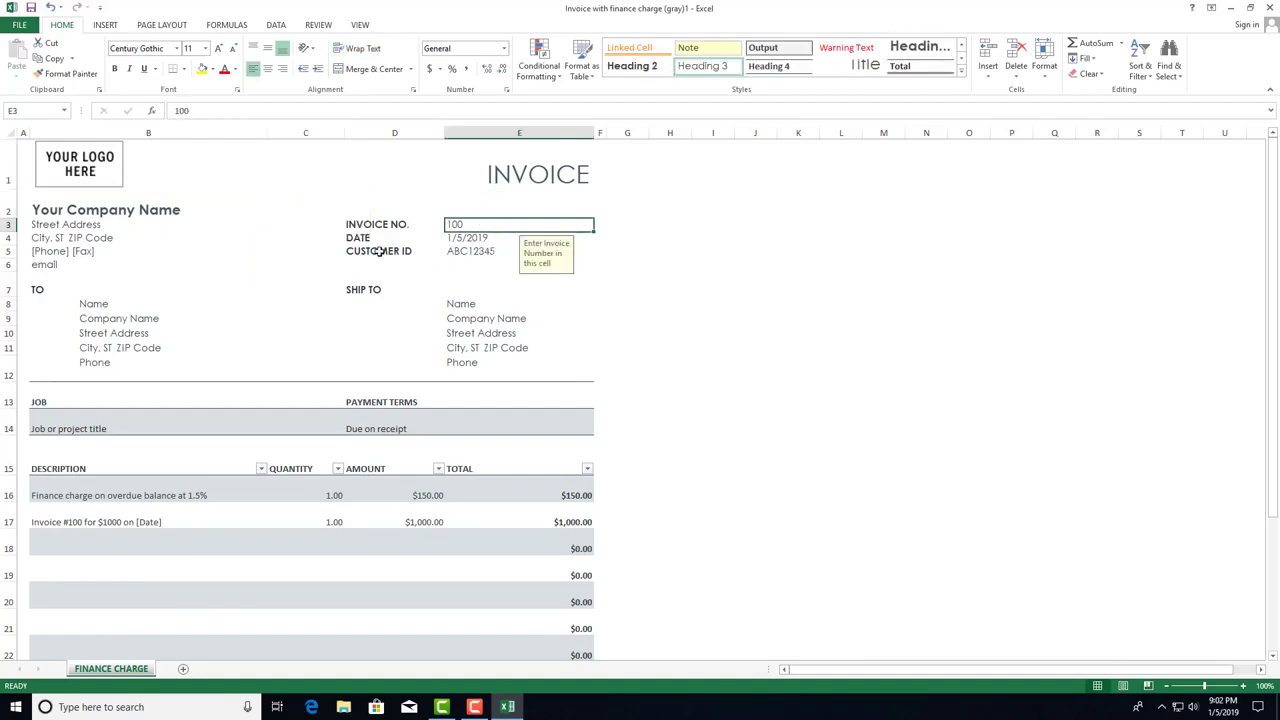
click(487, 237)
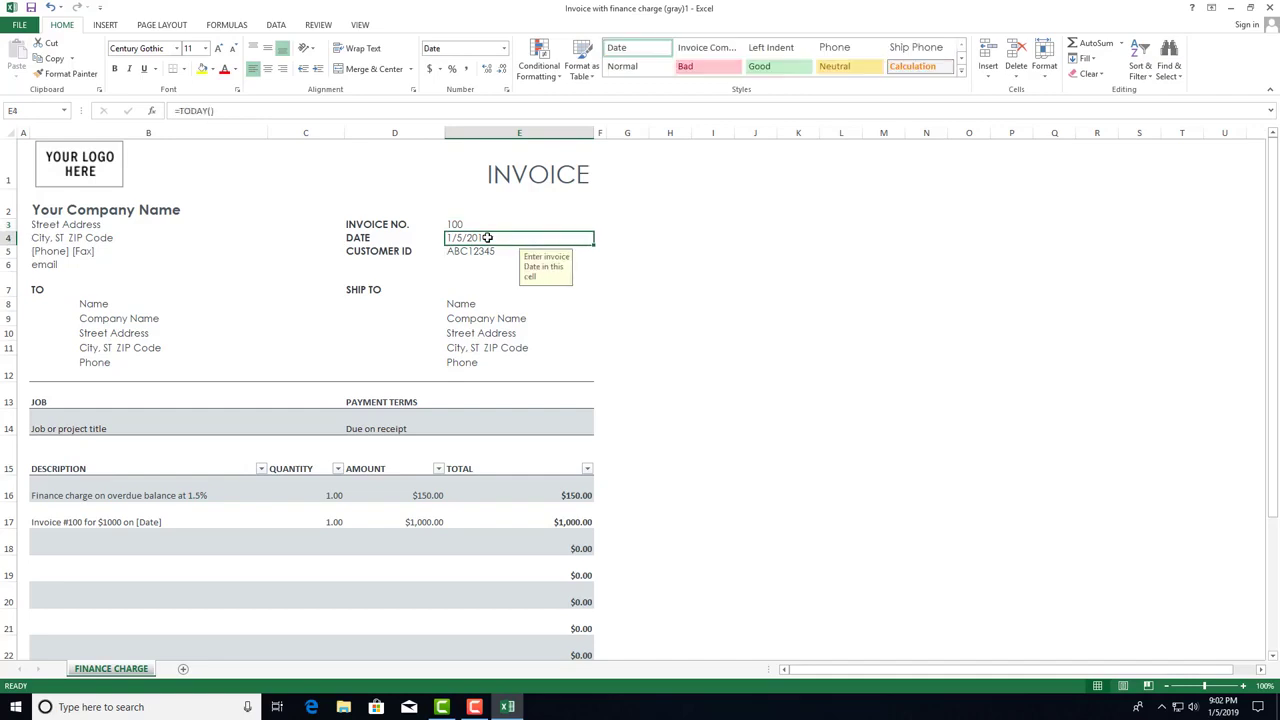
drag(230, 111, 176, 111)
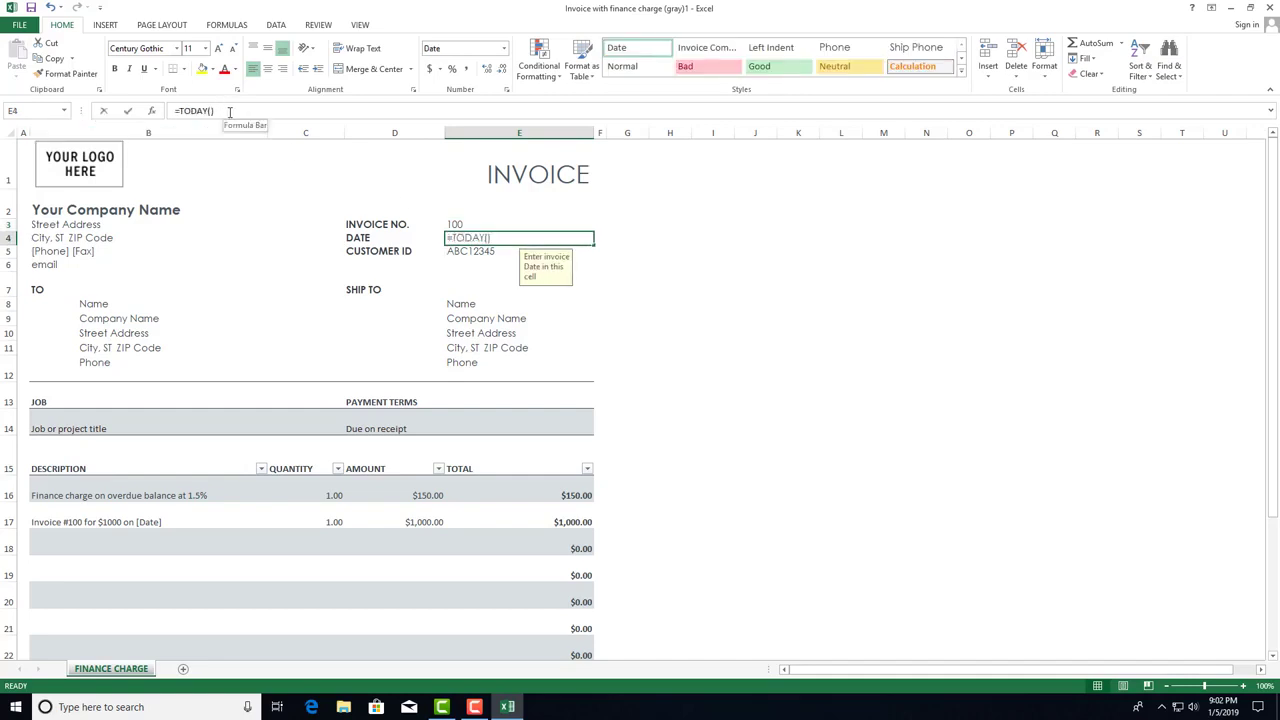
click(759, 306)
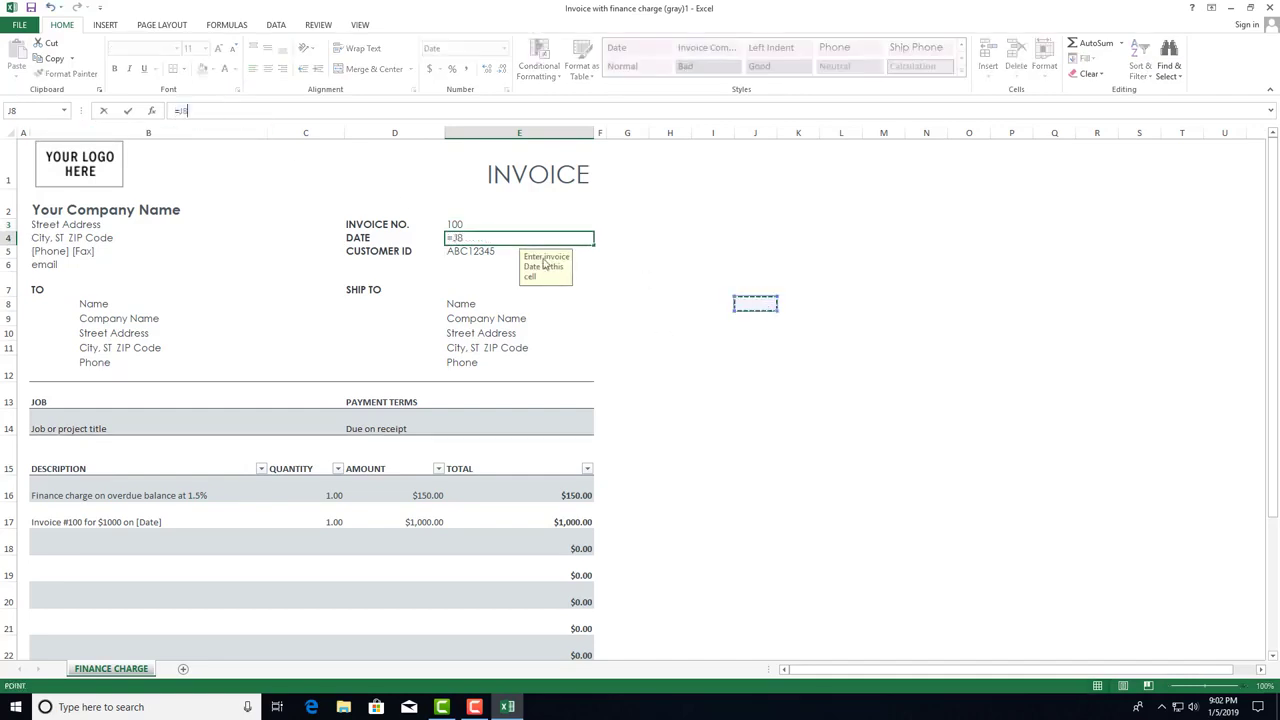
key(Escape)
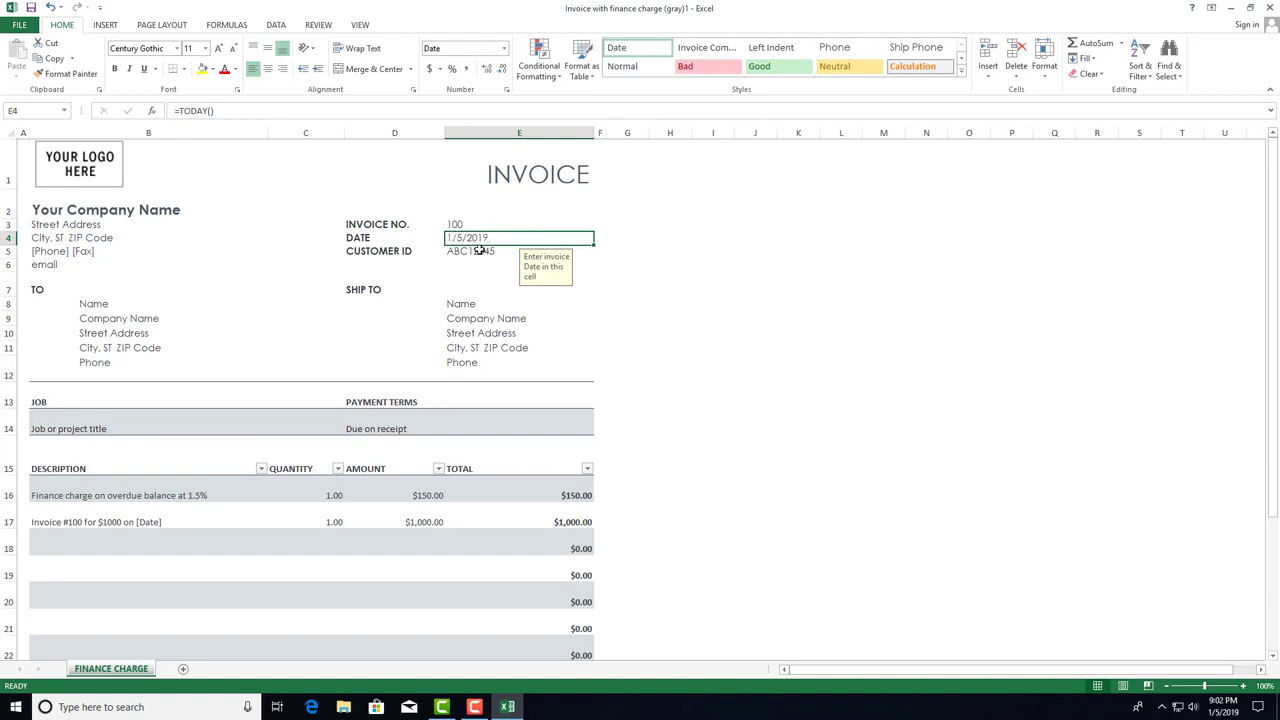
- Review the customer ID, invoice number and Ship To cells
click(479, 250)
click(467, 227)
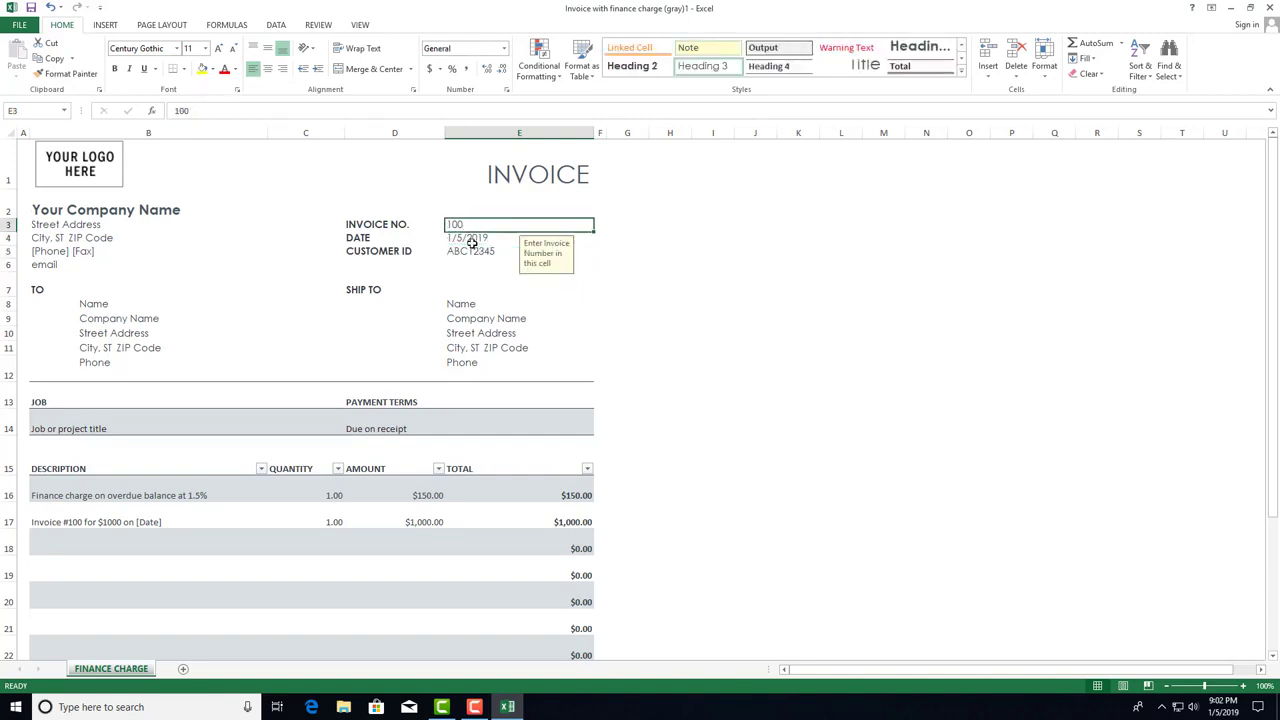
click(381, 294)
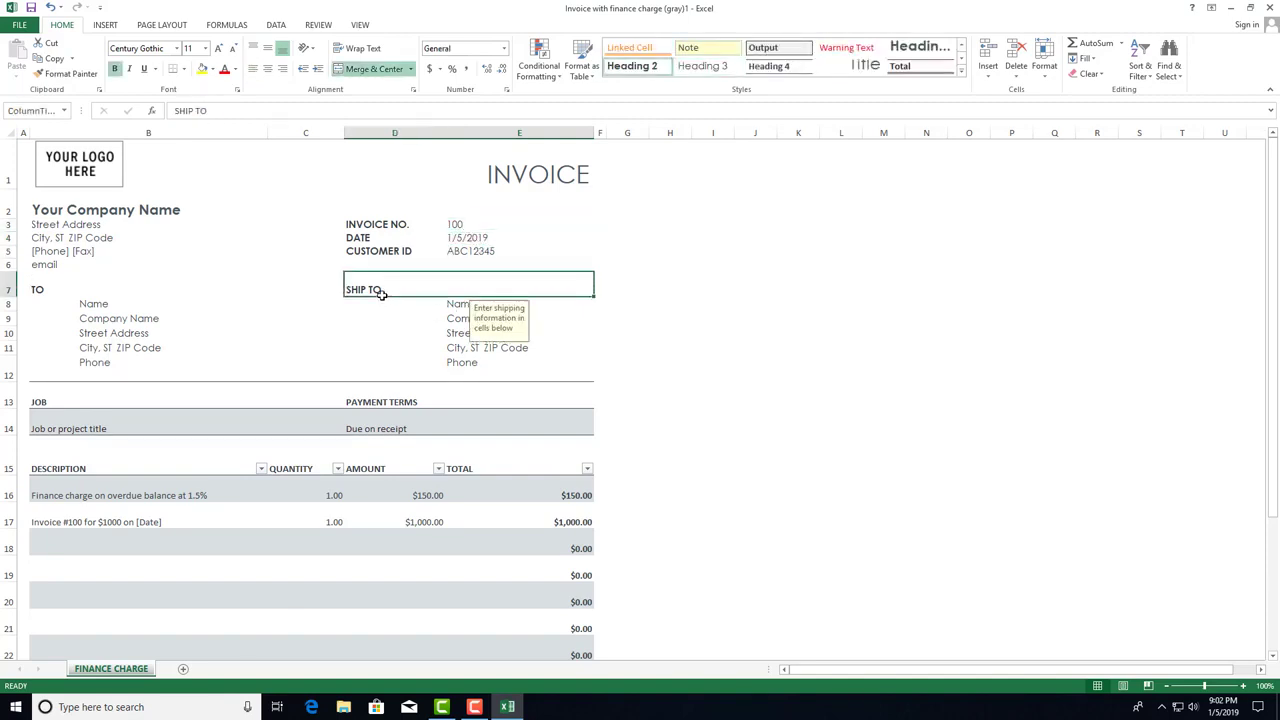
click(463, 307)
click(462, 362)
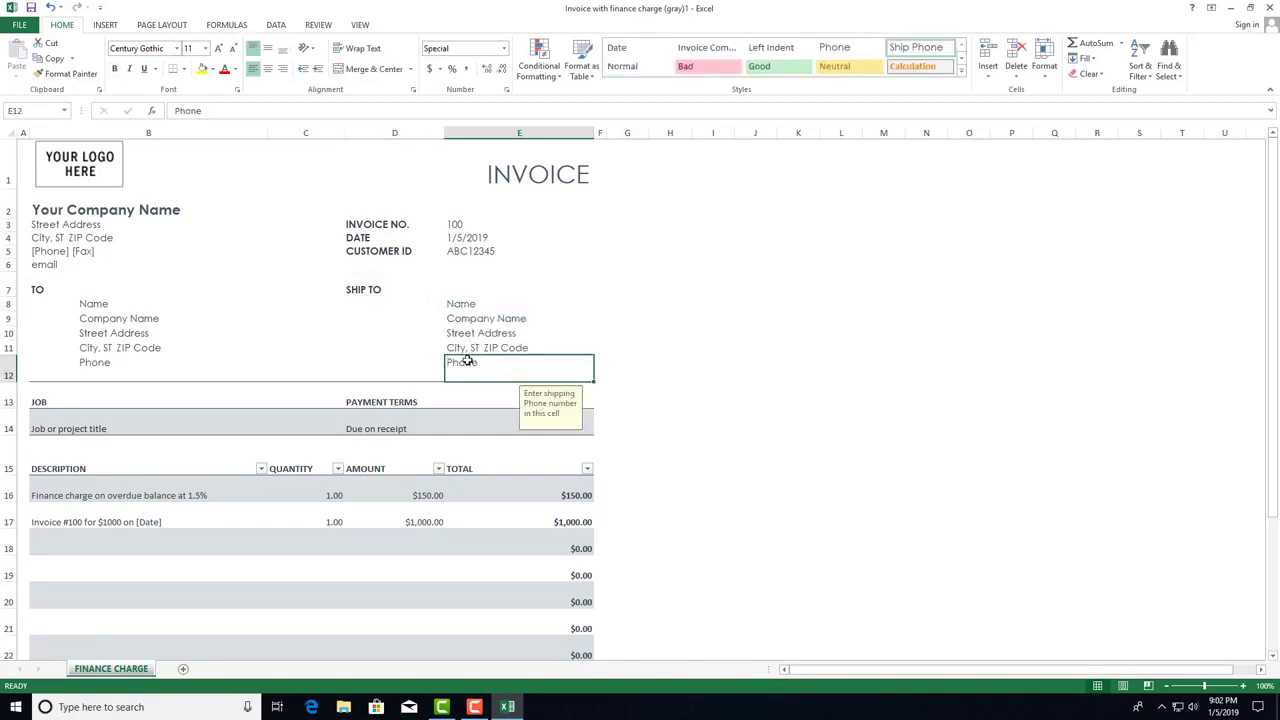
scroll(142, 426, down, 3)
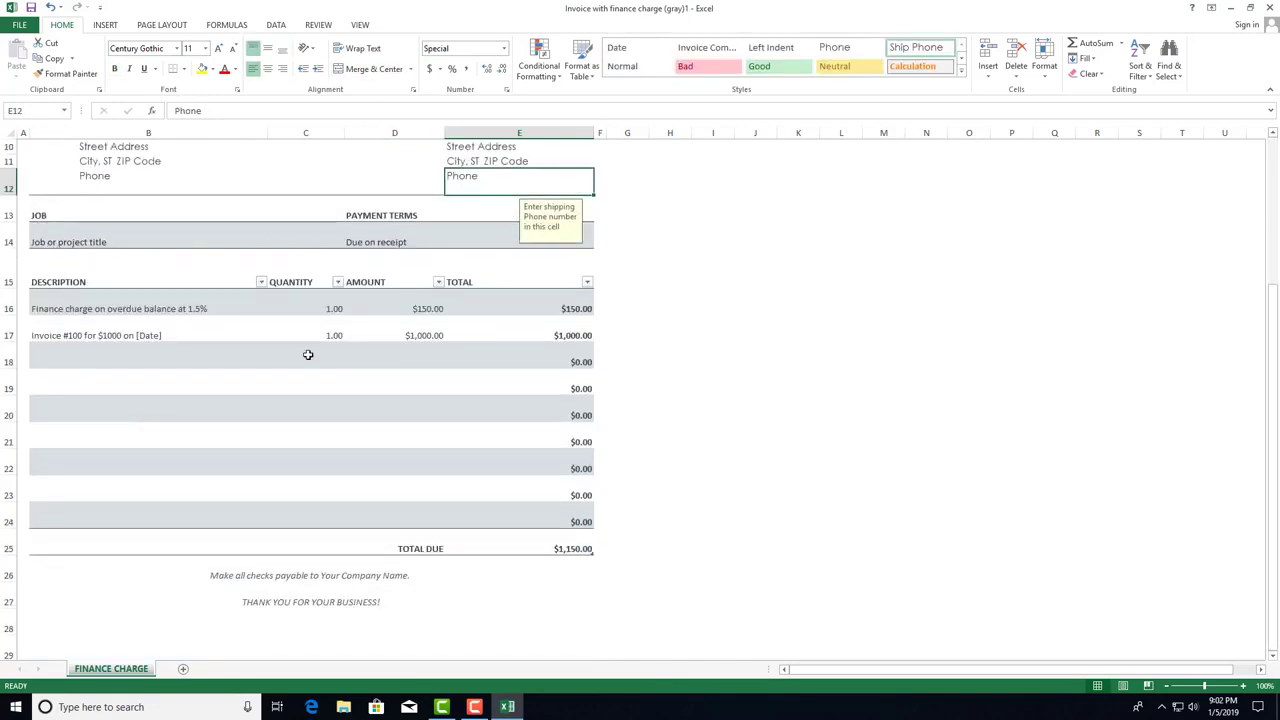
click(582, 310)
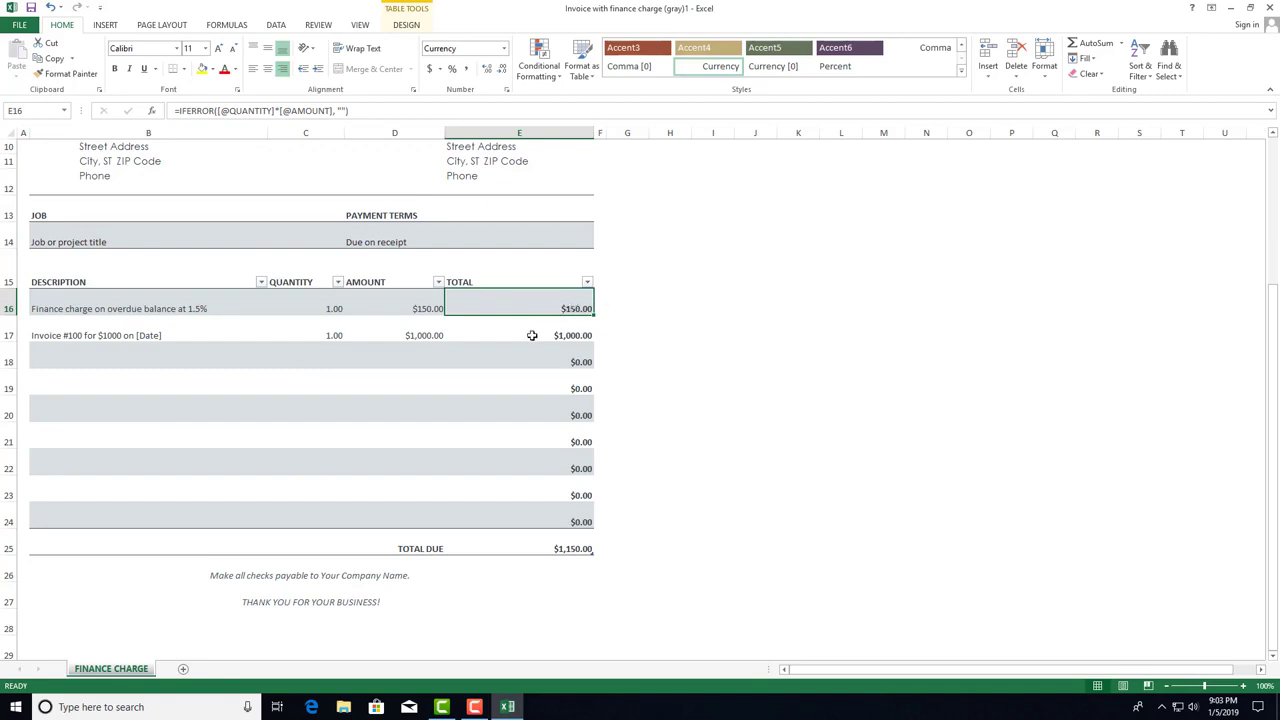
scroll(499, 375, down, 2)
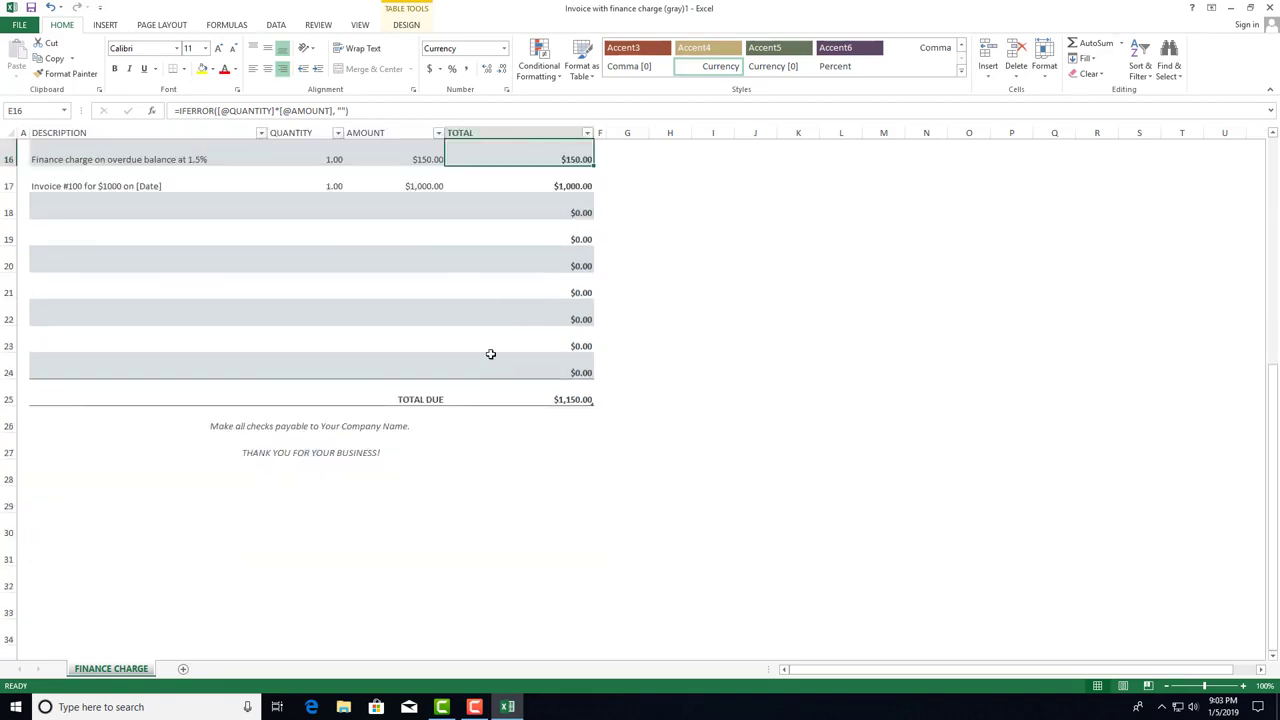
click(491, 364)
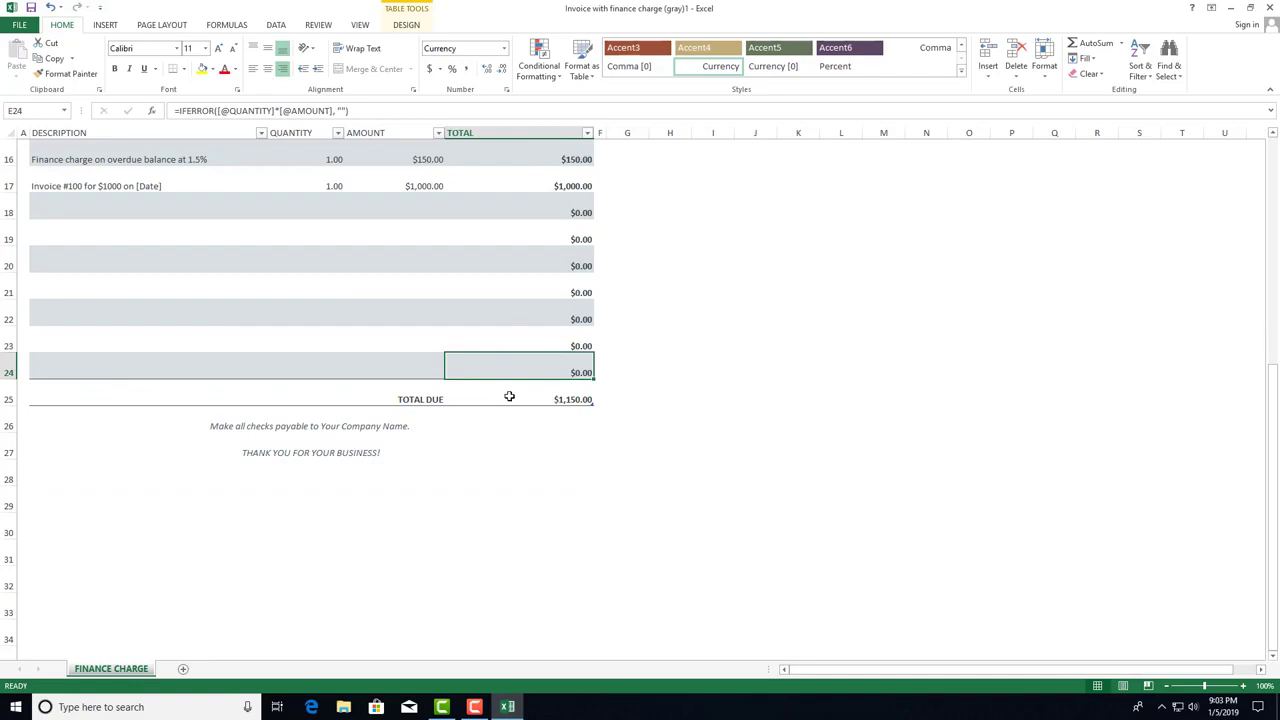
click(510, 396)
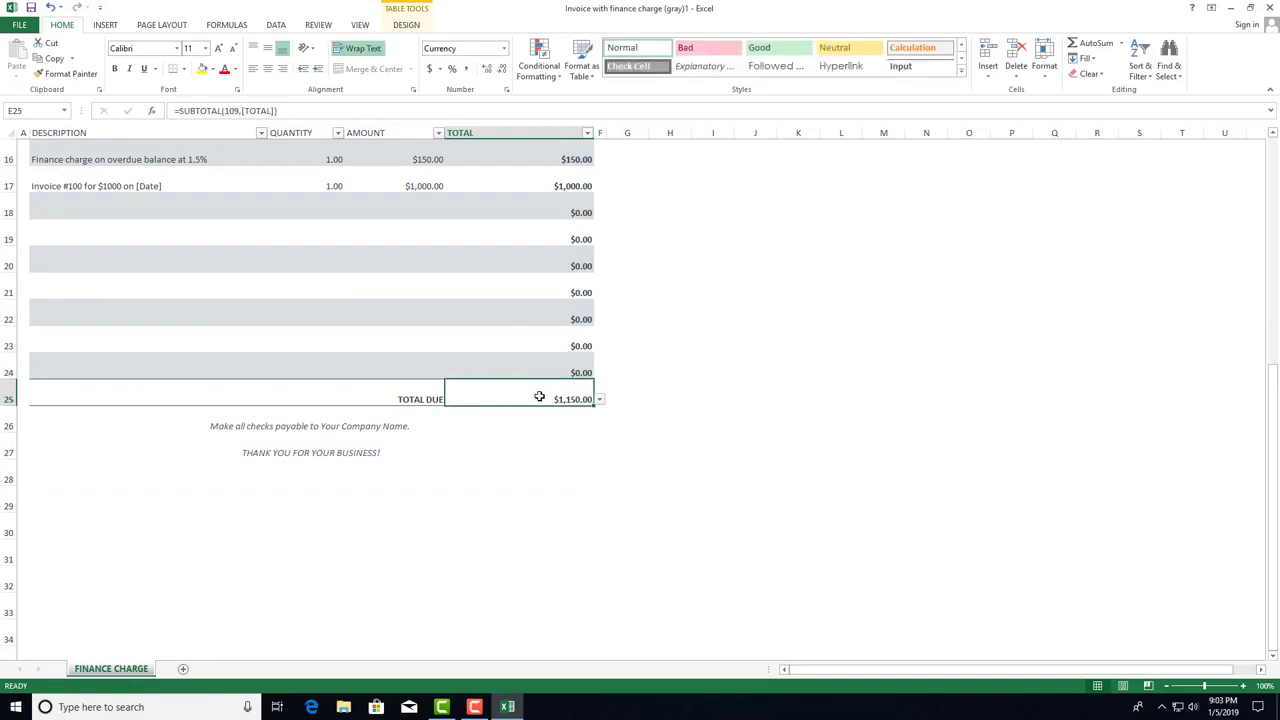
scroll(539, 397, up, 5)
click(80, 163)
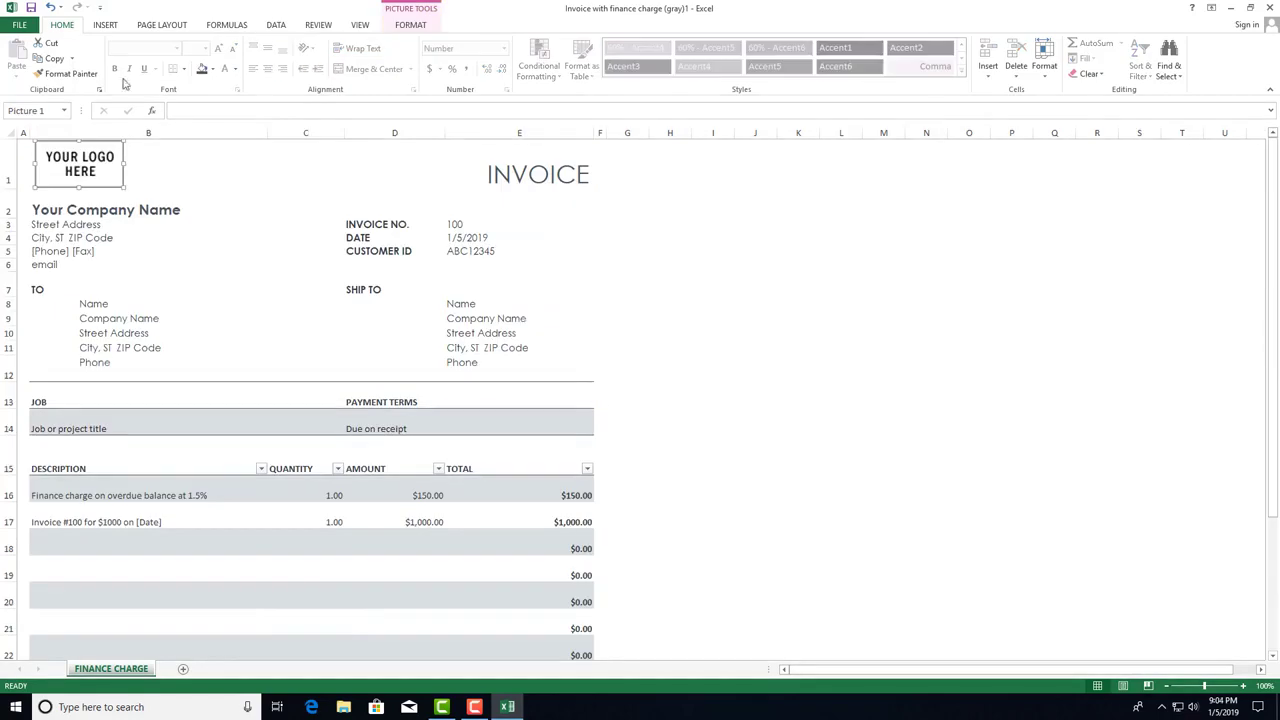
- Create a new folder named invoicing on the Desktop from the Save As dialog
click(17, 25)
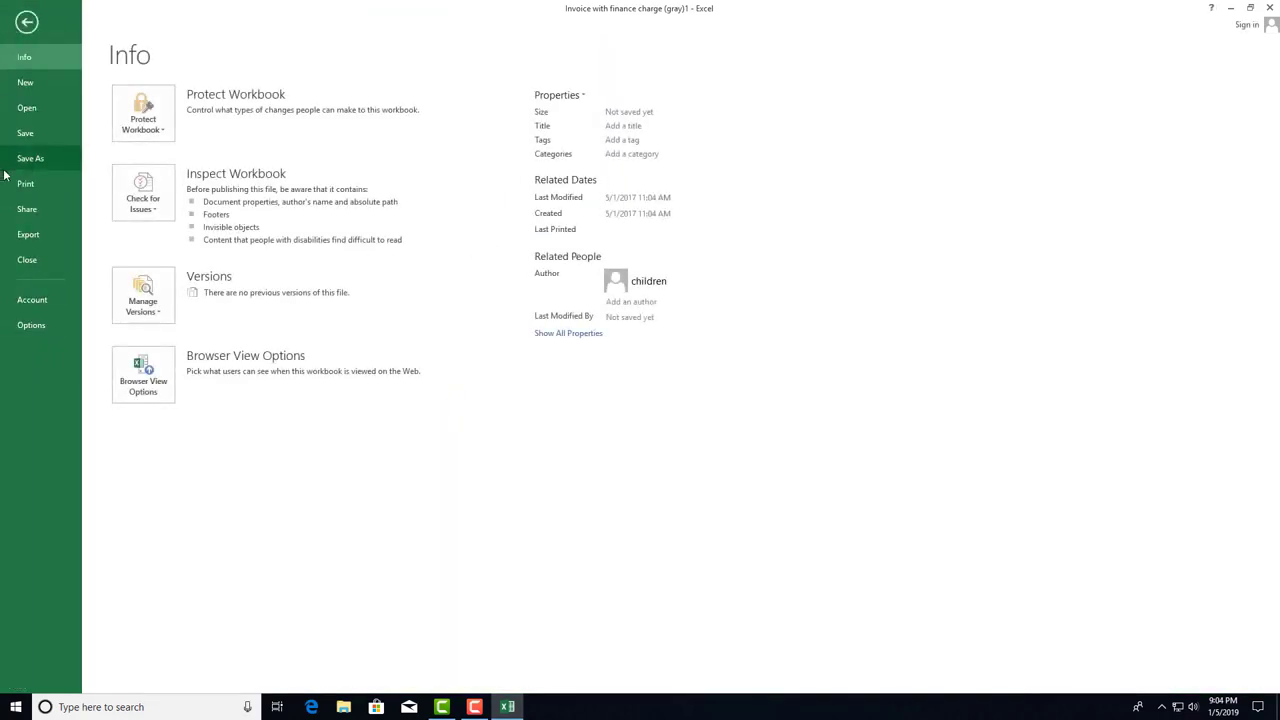
click(45, 158)
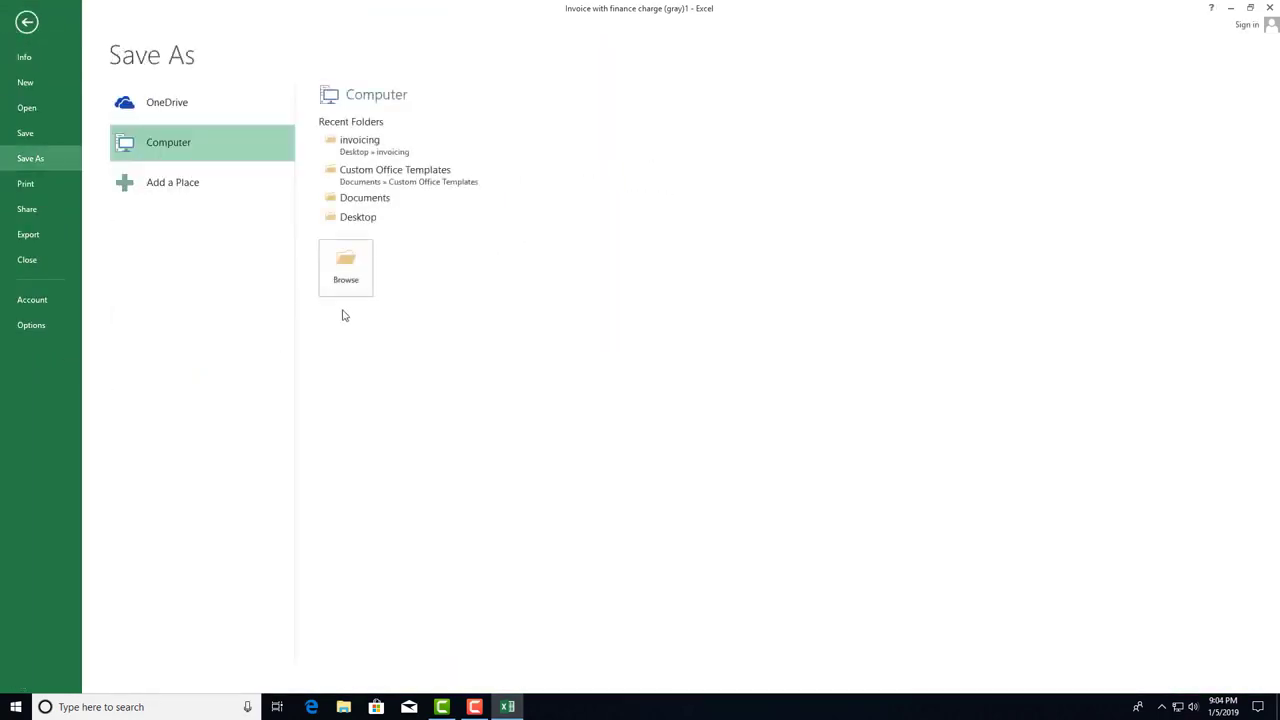
click(345, 268)
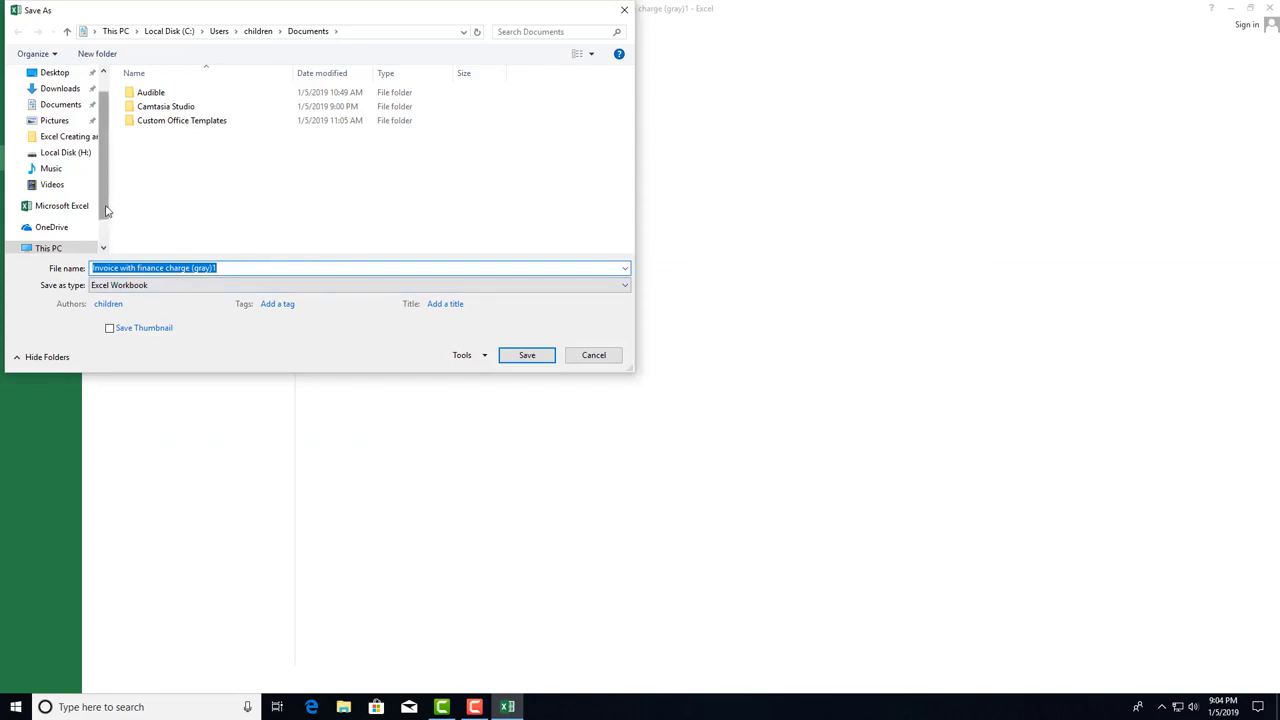
click(60, 74)
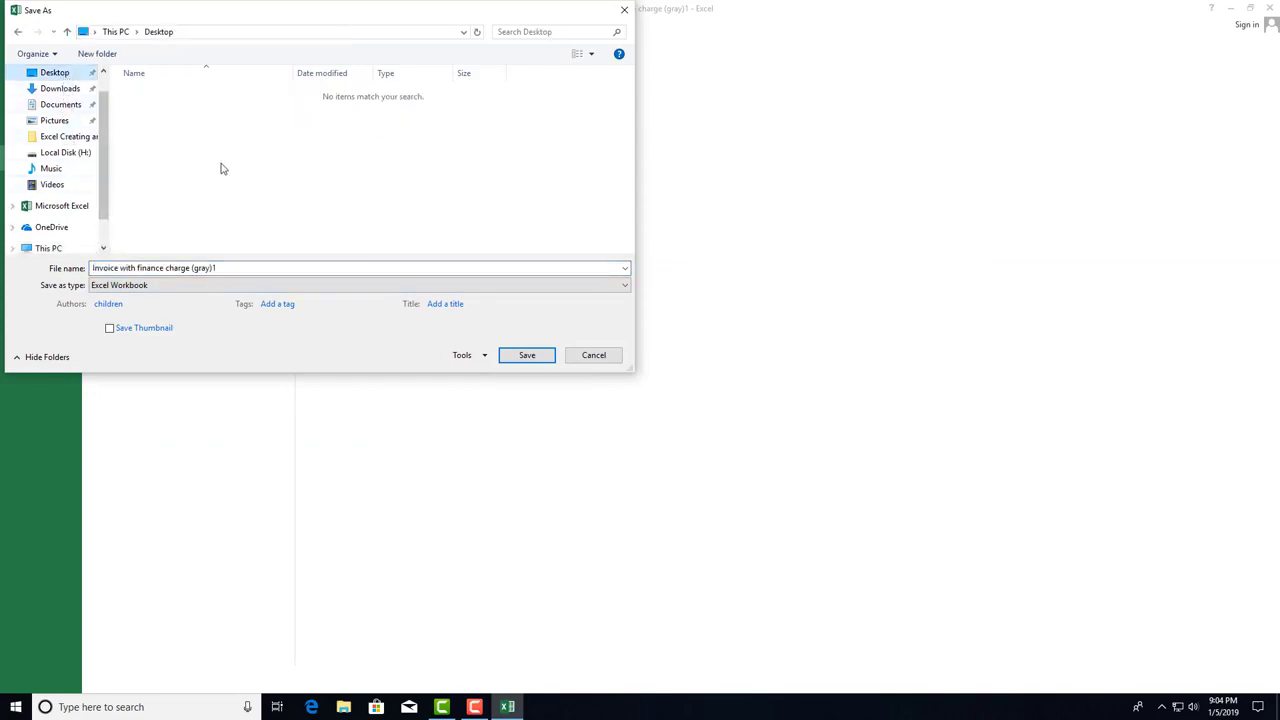
right_click(224, 166)
mouse_move(254, 289)
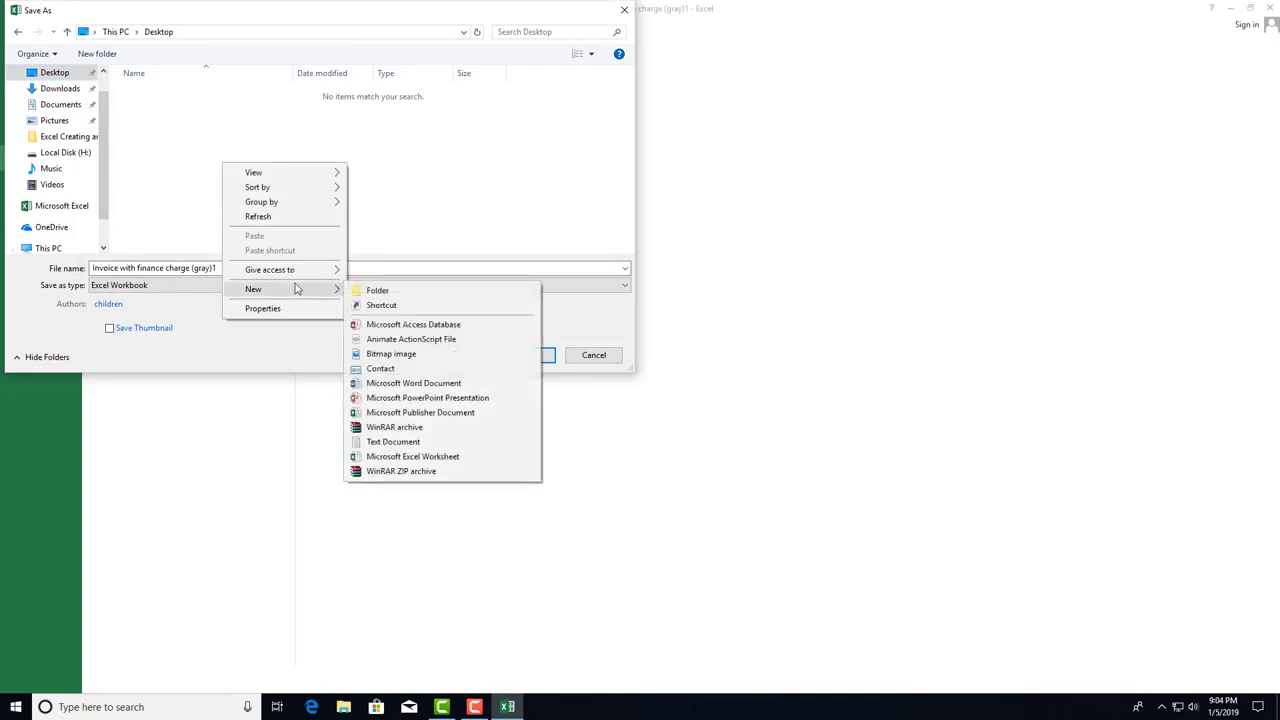
click(418, 294)
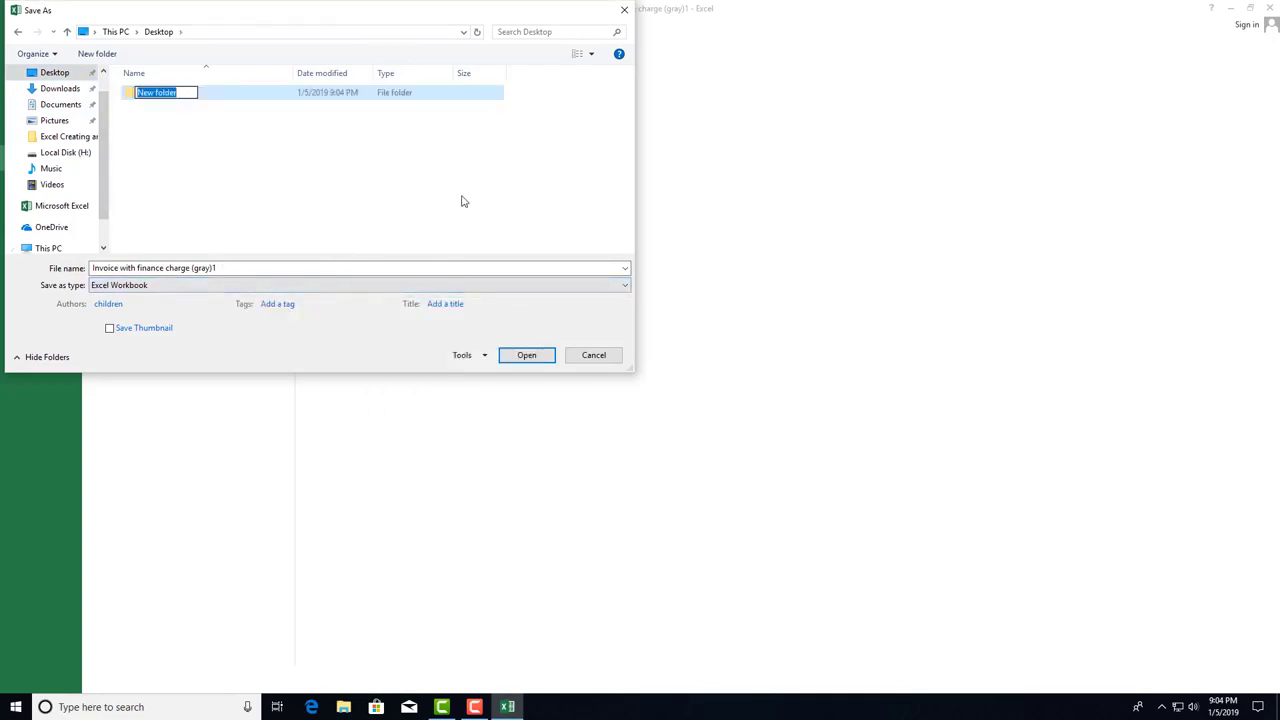
text(I)
text(oicing)
key(Return)
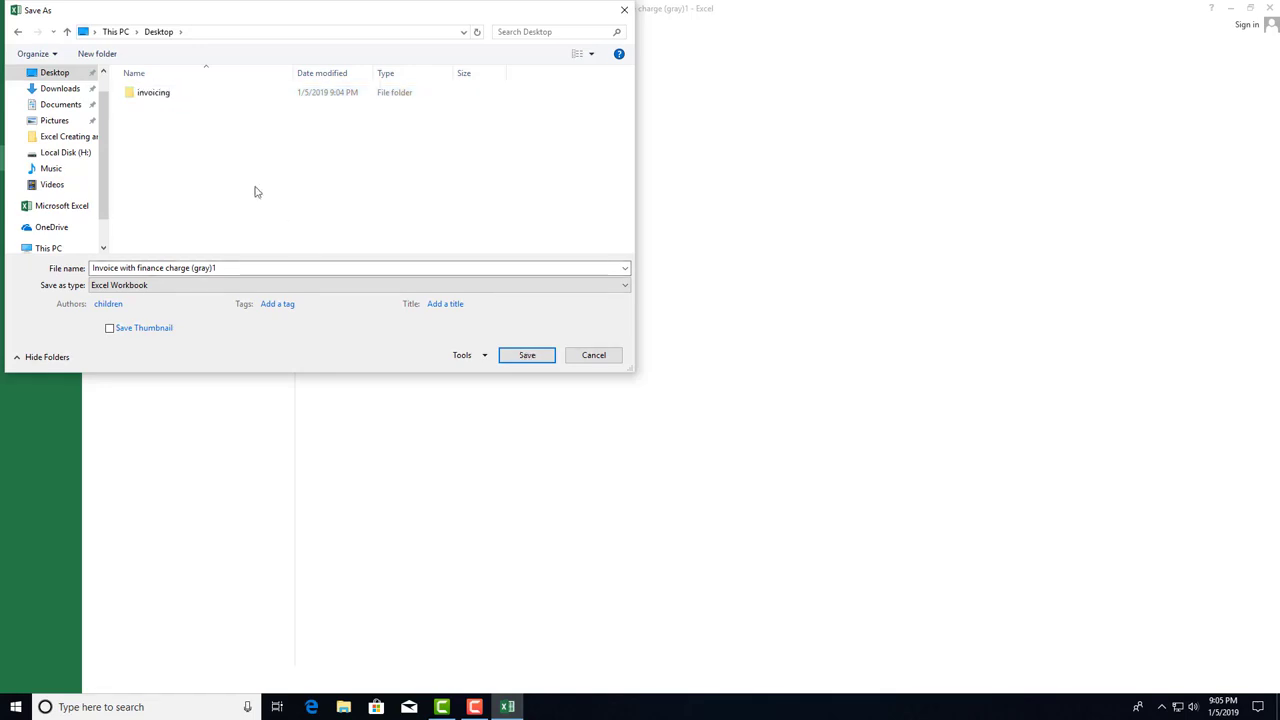
- Save the workbook as an Excel Macro-Enabled Template named invoice
double_click(177, 94)
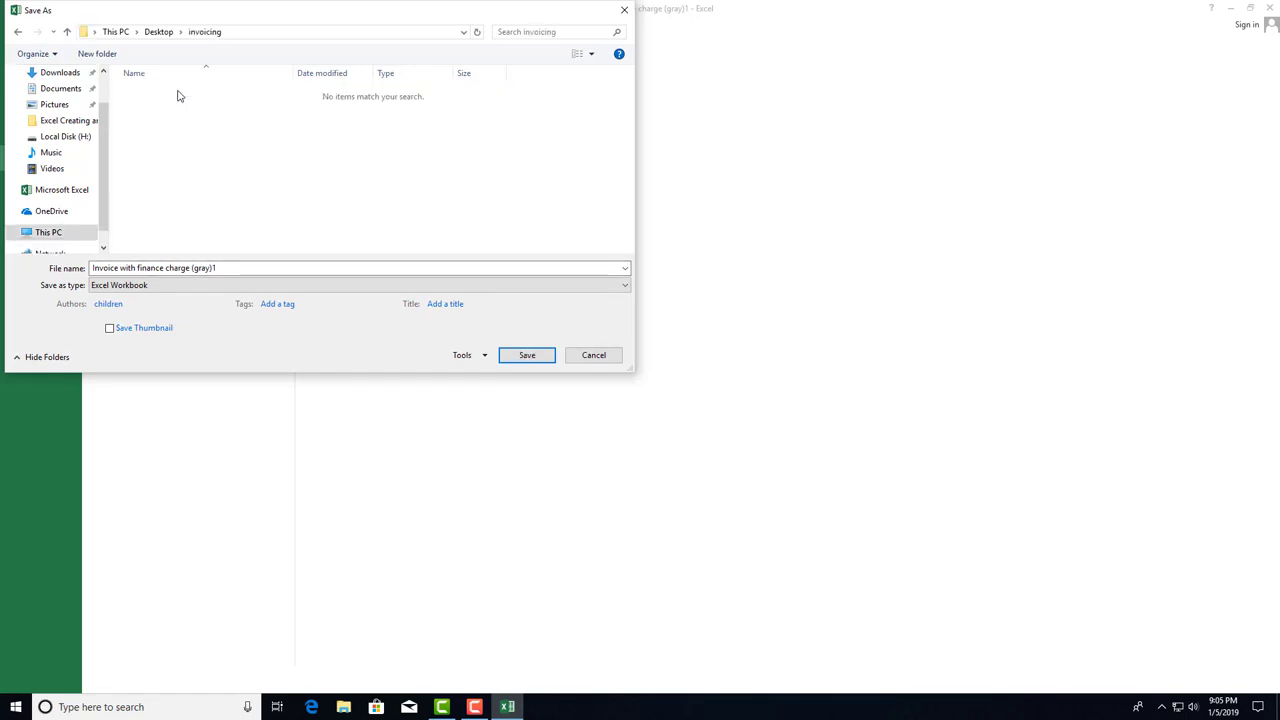
click(248, 266)
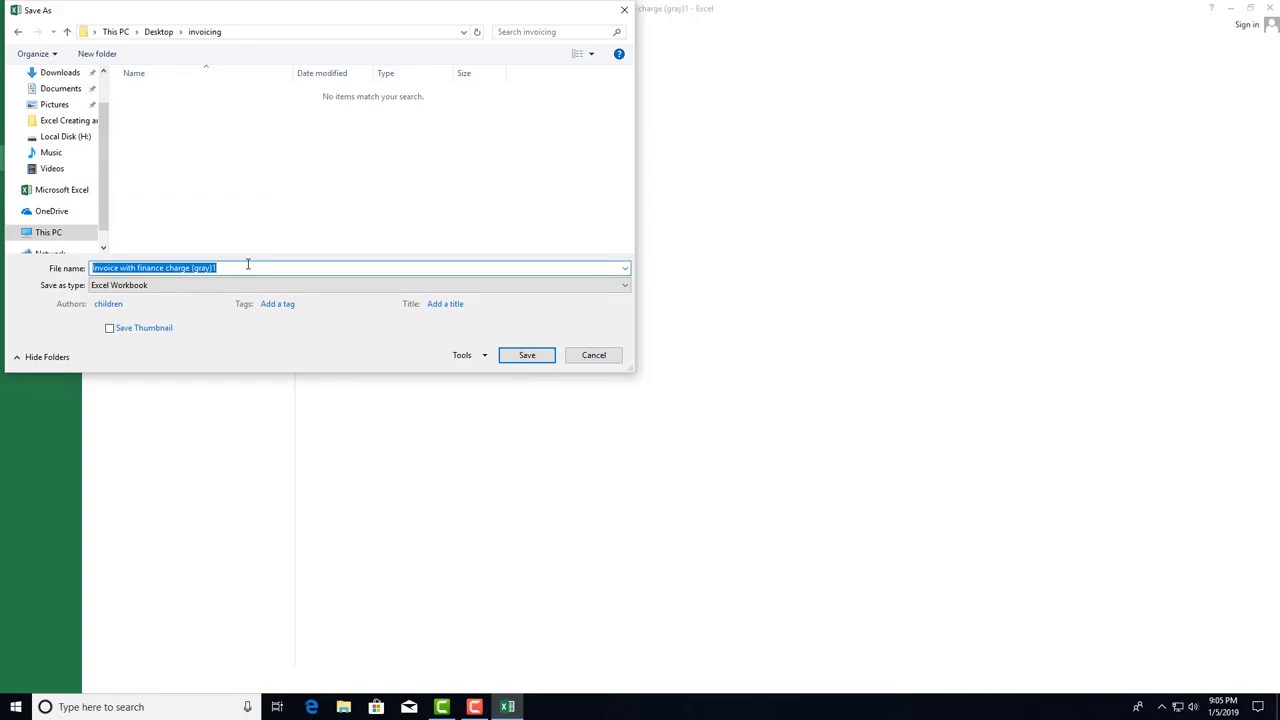
text(I)
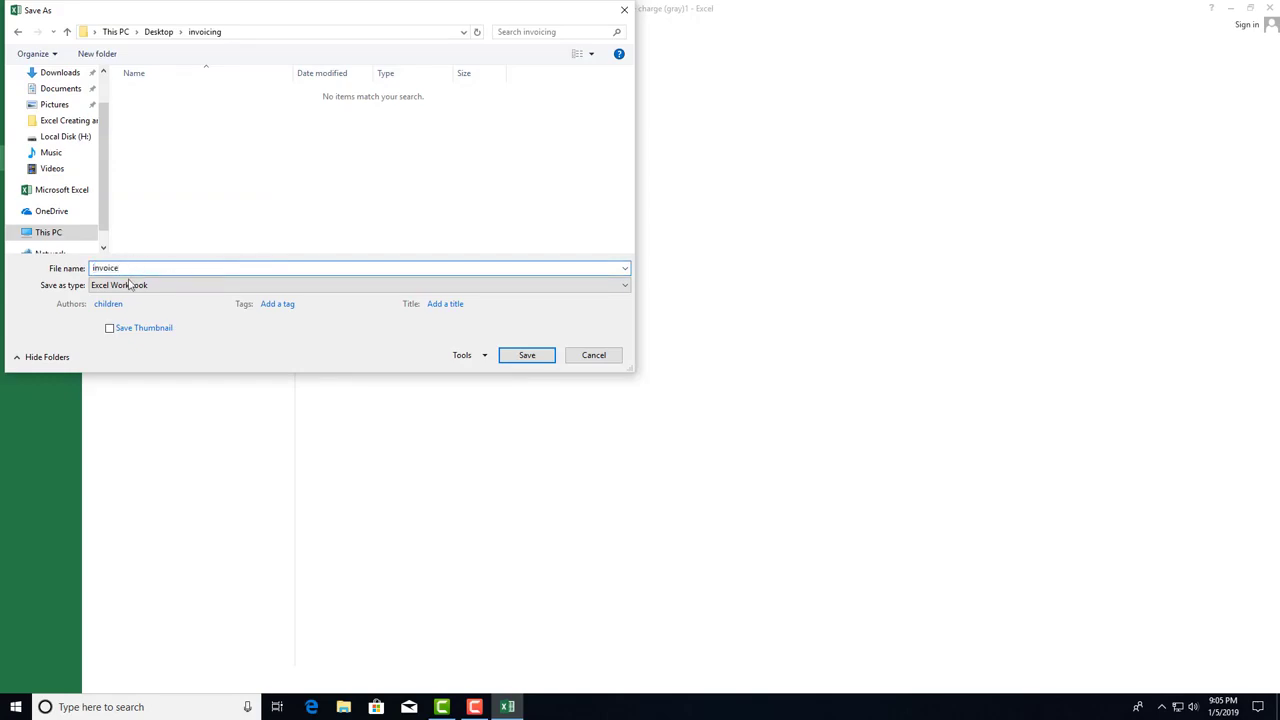
click(236, 289)
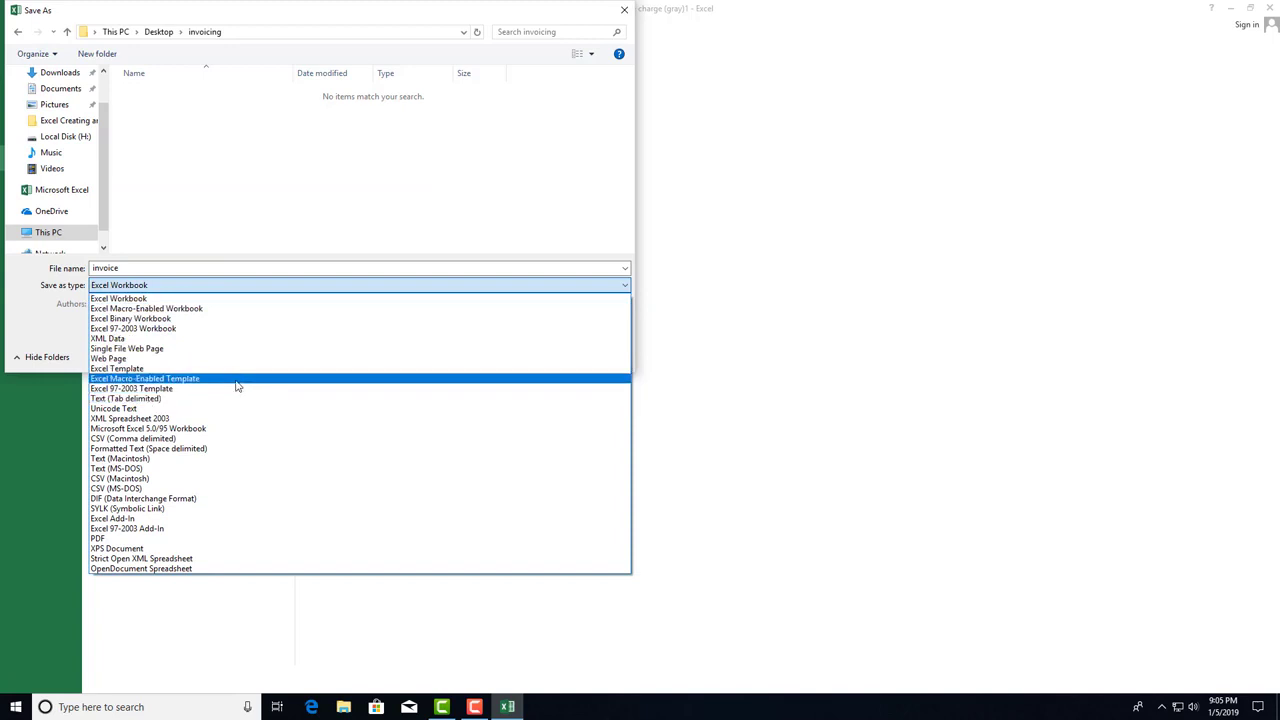
click(237, 379)
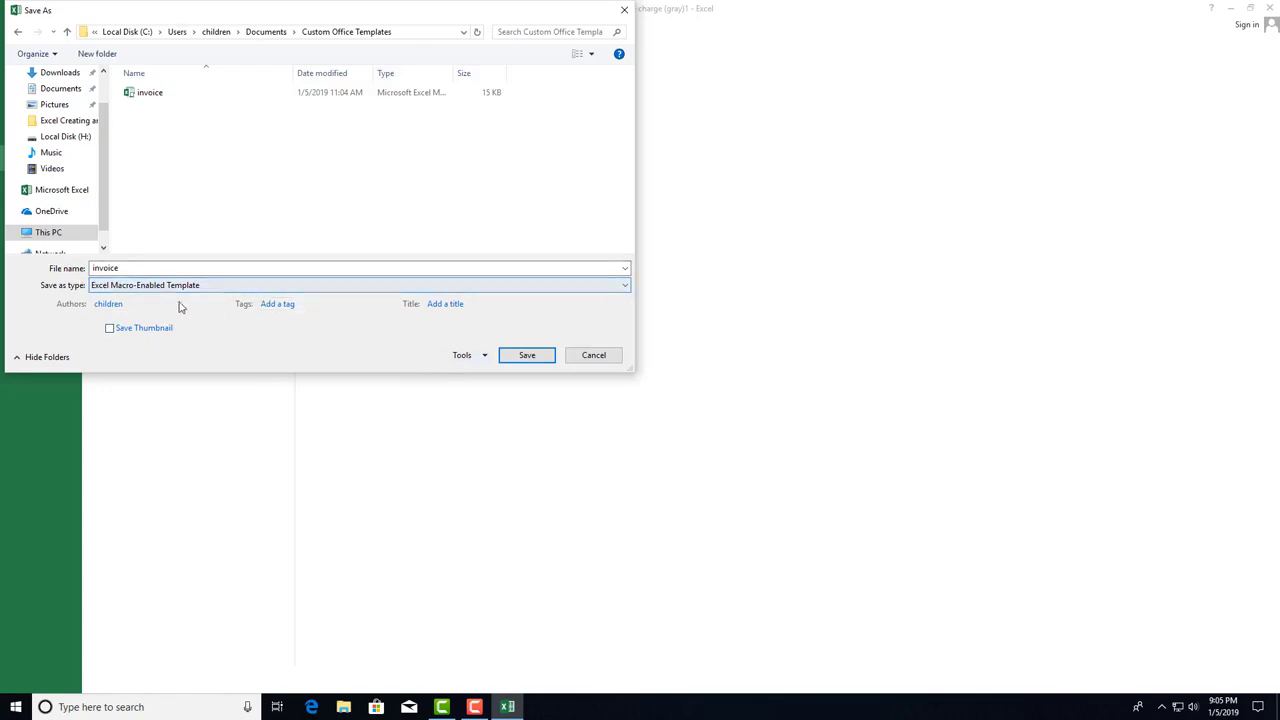
click(535, 358)
- Confirm replacing the invoice file, then swap in the ENTA INFO logo from Local Disk (H:)
key(y)
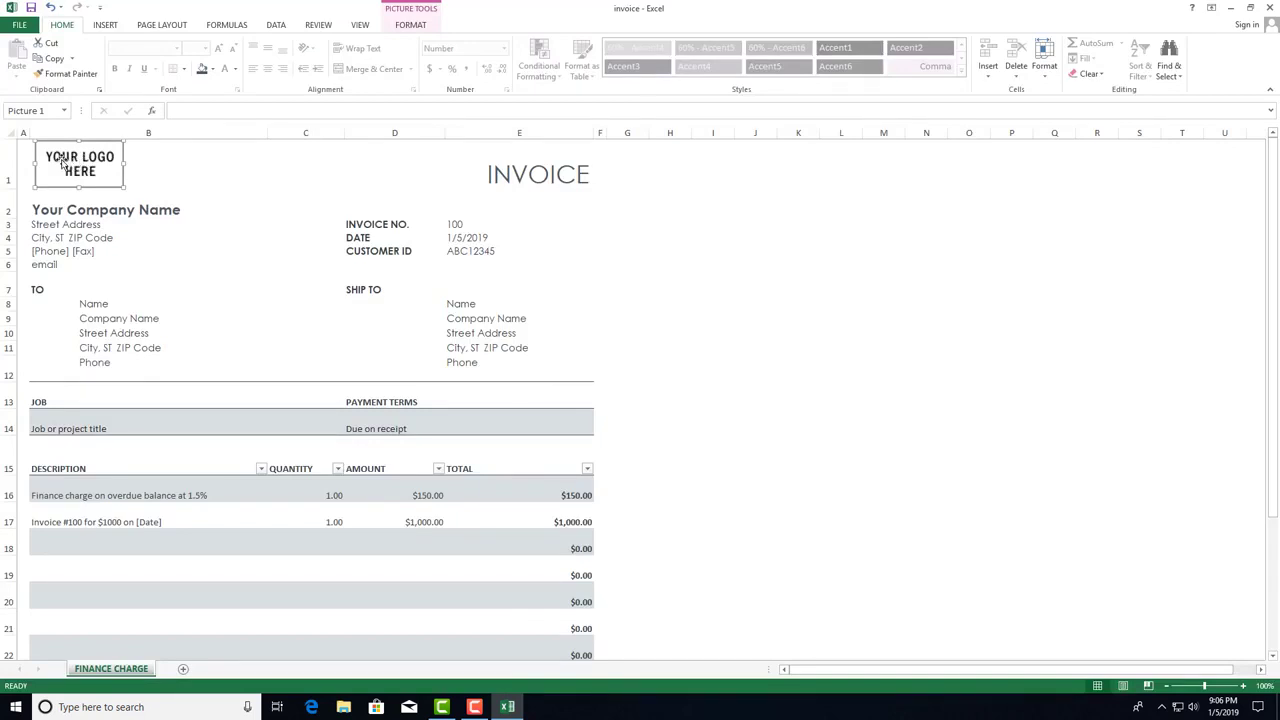
right_click(61, 160)
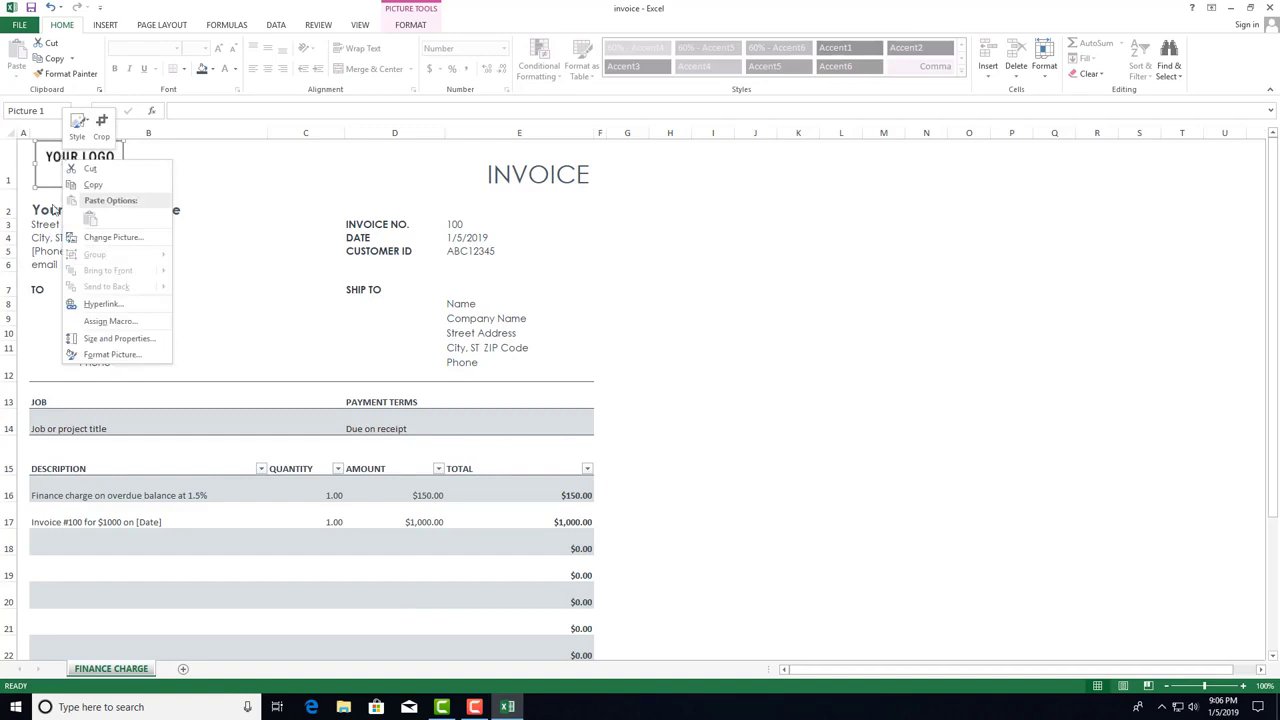
click(147, 238)
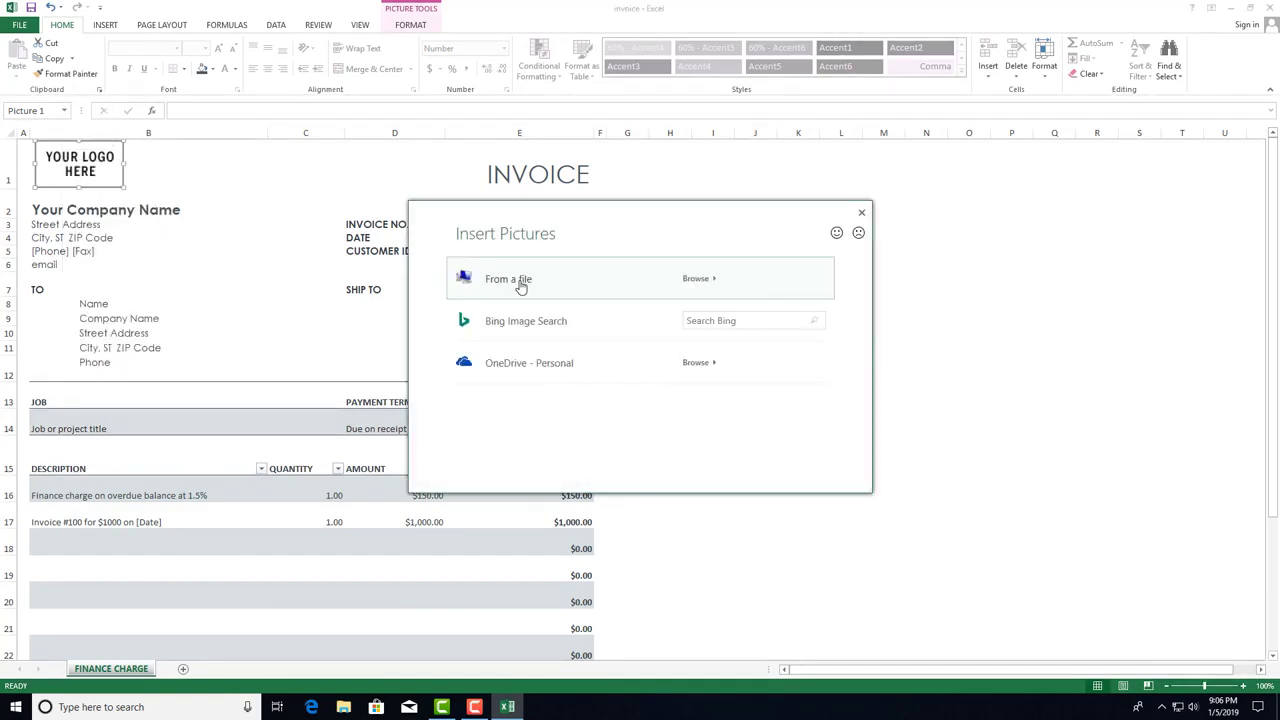
click(521, 283)
click(68, 180)
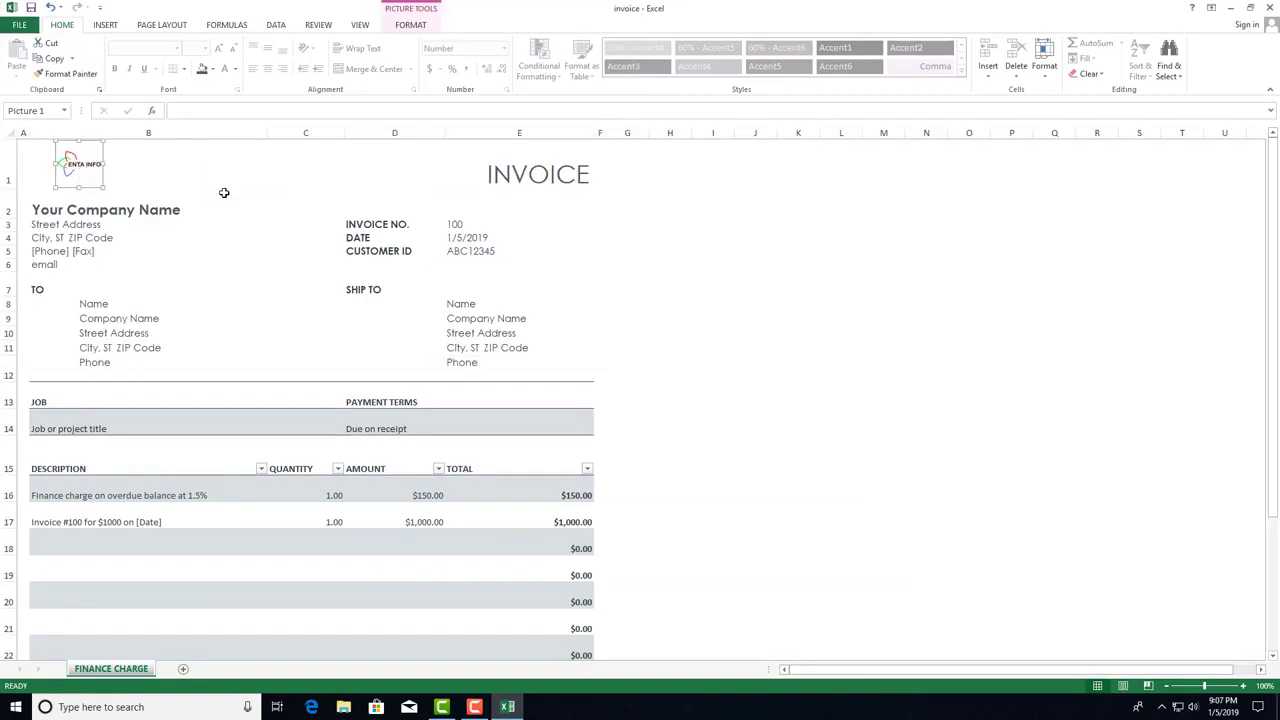
click(222, 192)
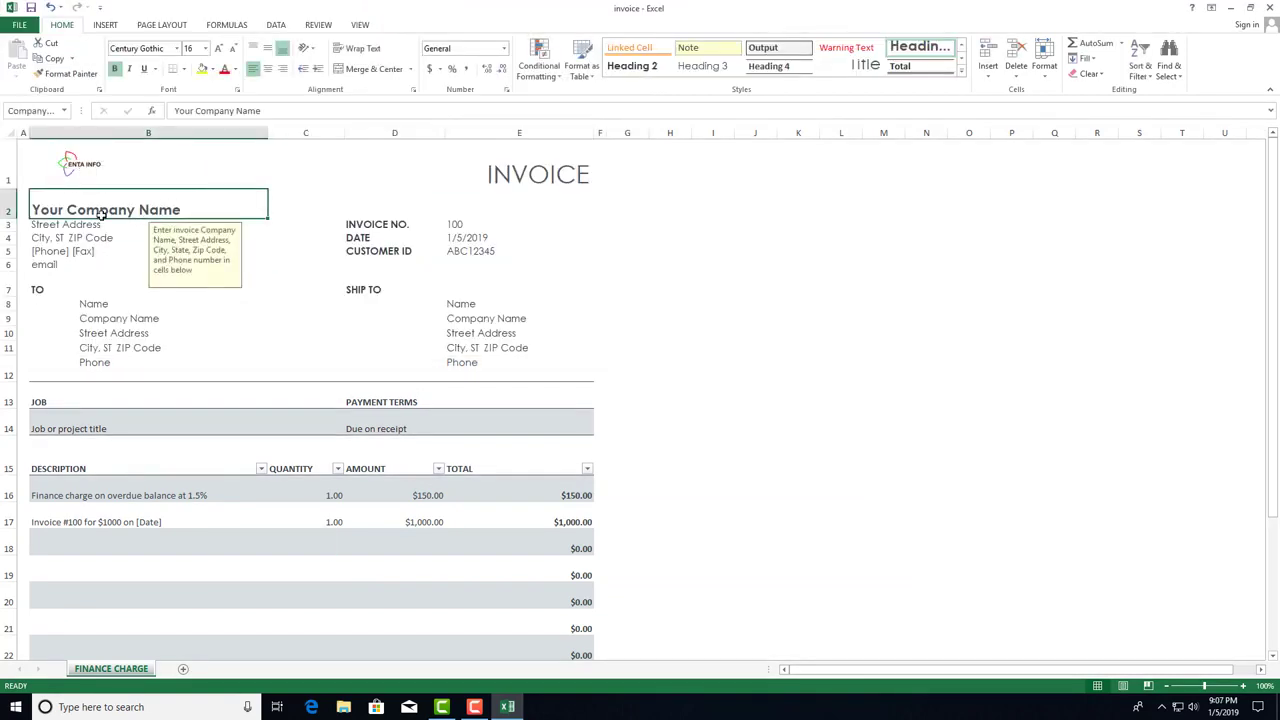
- Enter Enta info, kk nagar and chennai as the header company name and address lines
key(Delete)
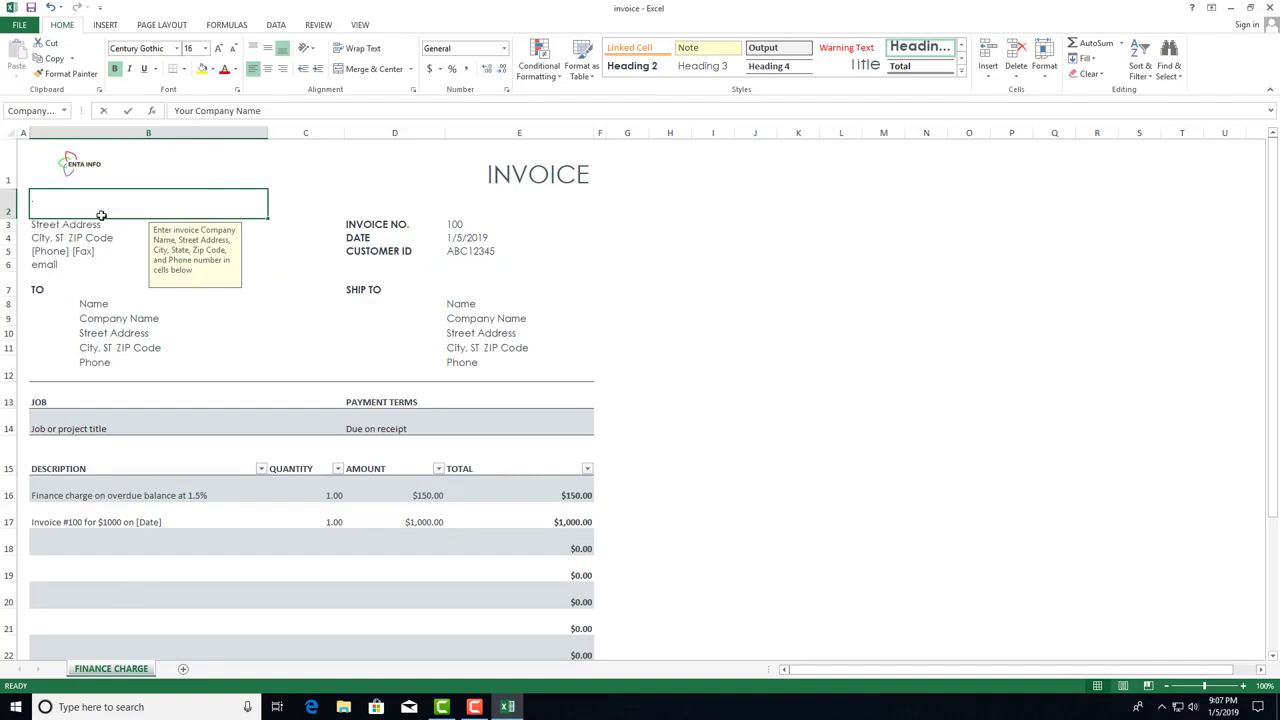
text(Enta )
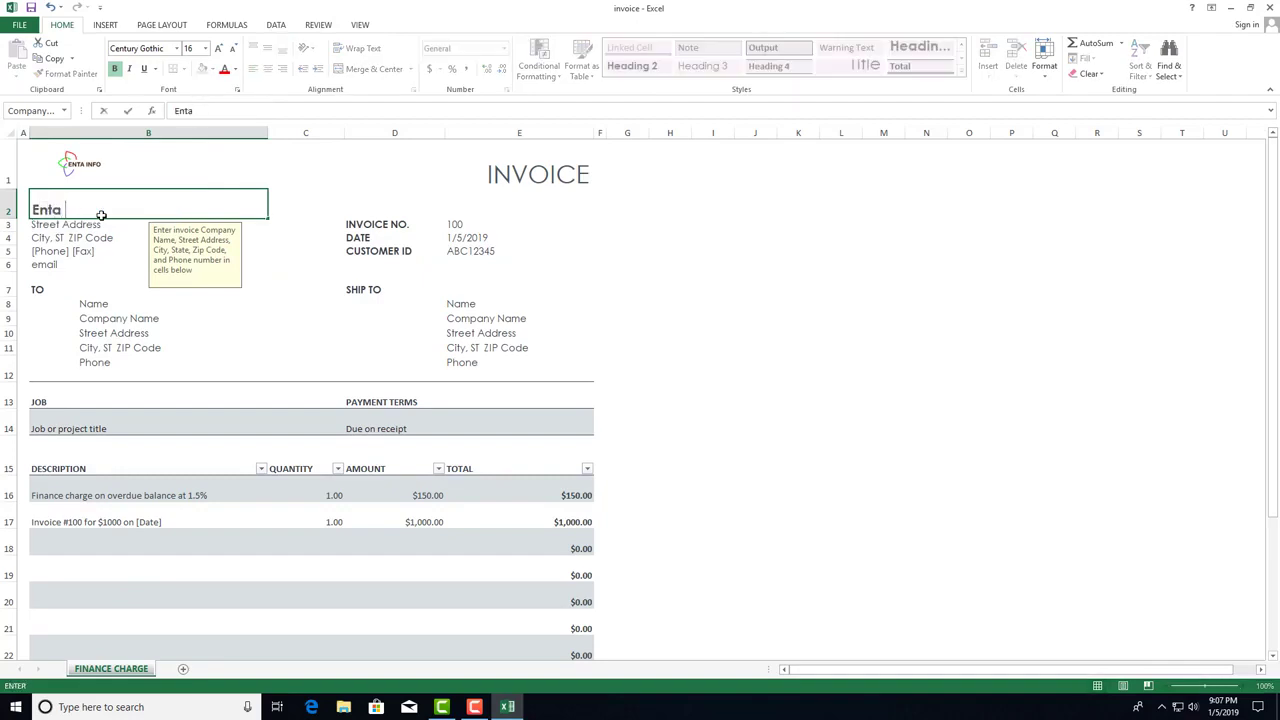
text(nfo)
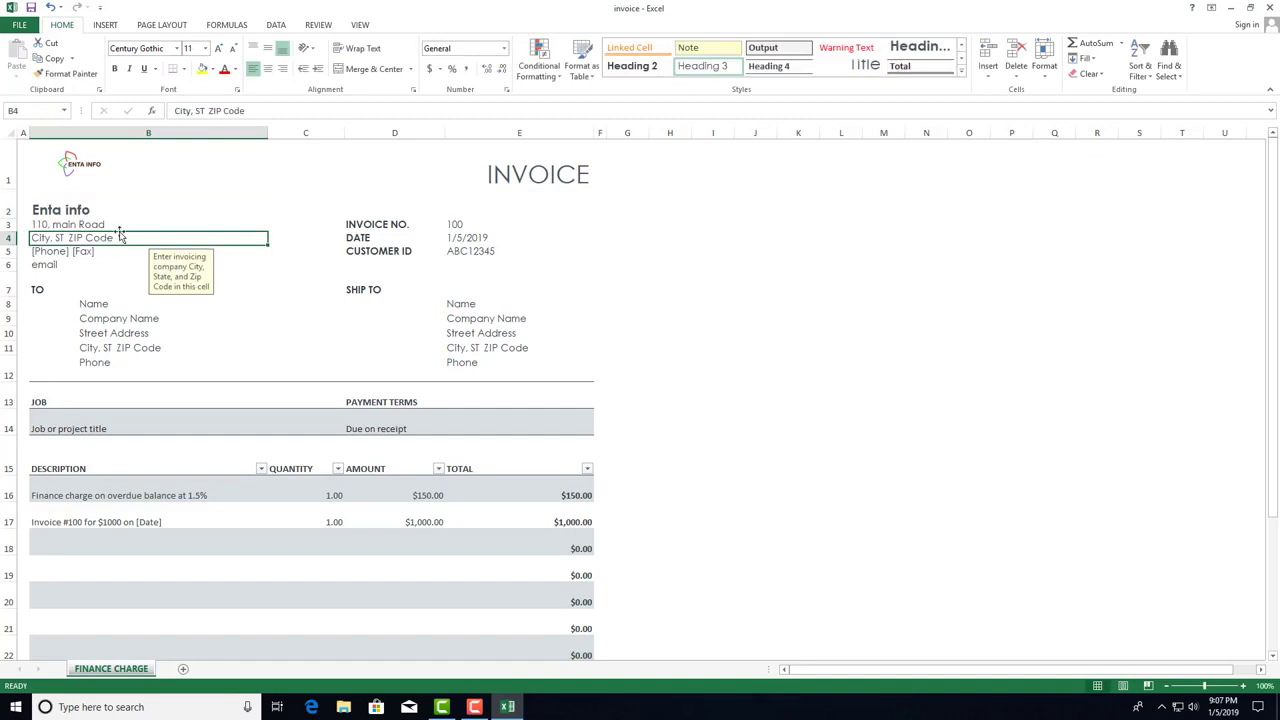
text(kk nagar)
click(76, 251)
text(chennai)
key(Return)
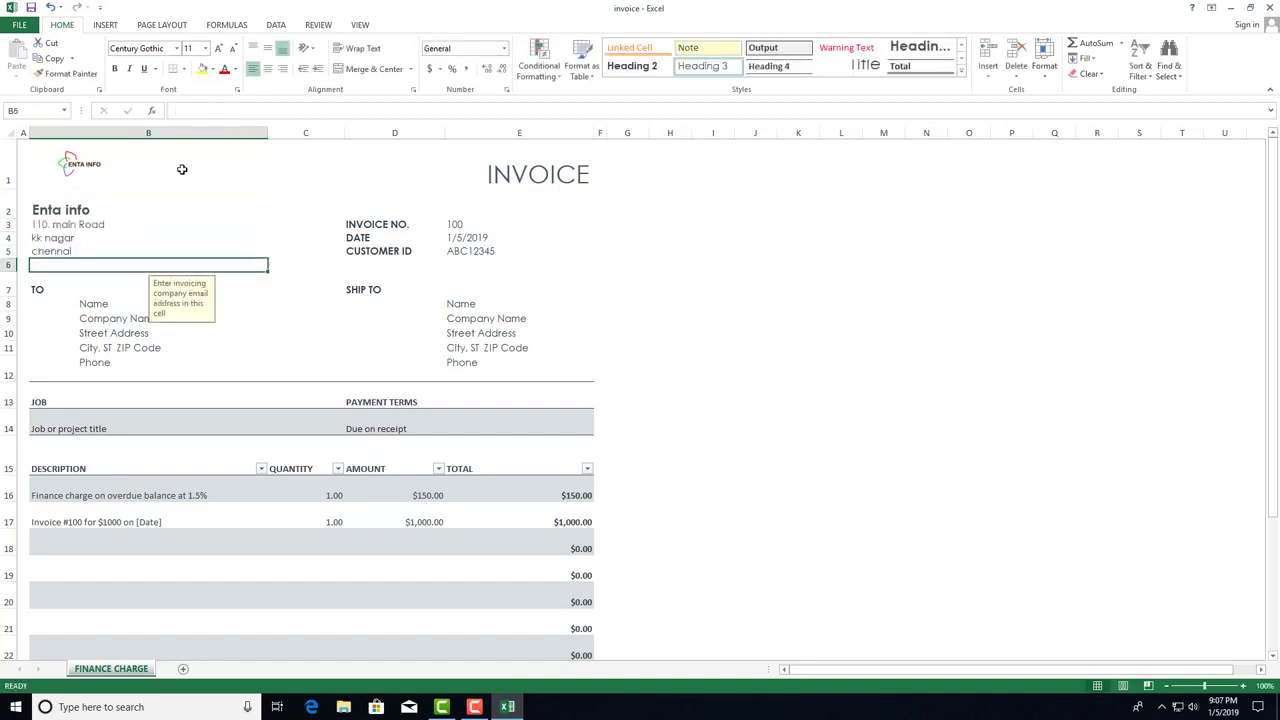
click(180, 168)
key(Down)
- Review the customer Name, street address and Phone cells
click(63, 302)
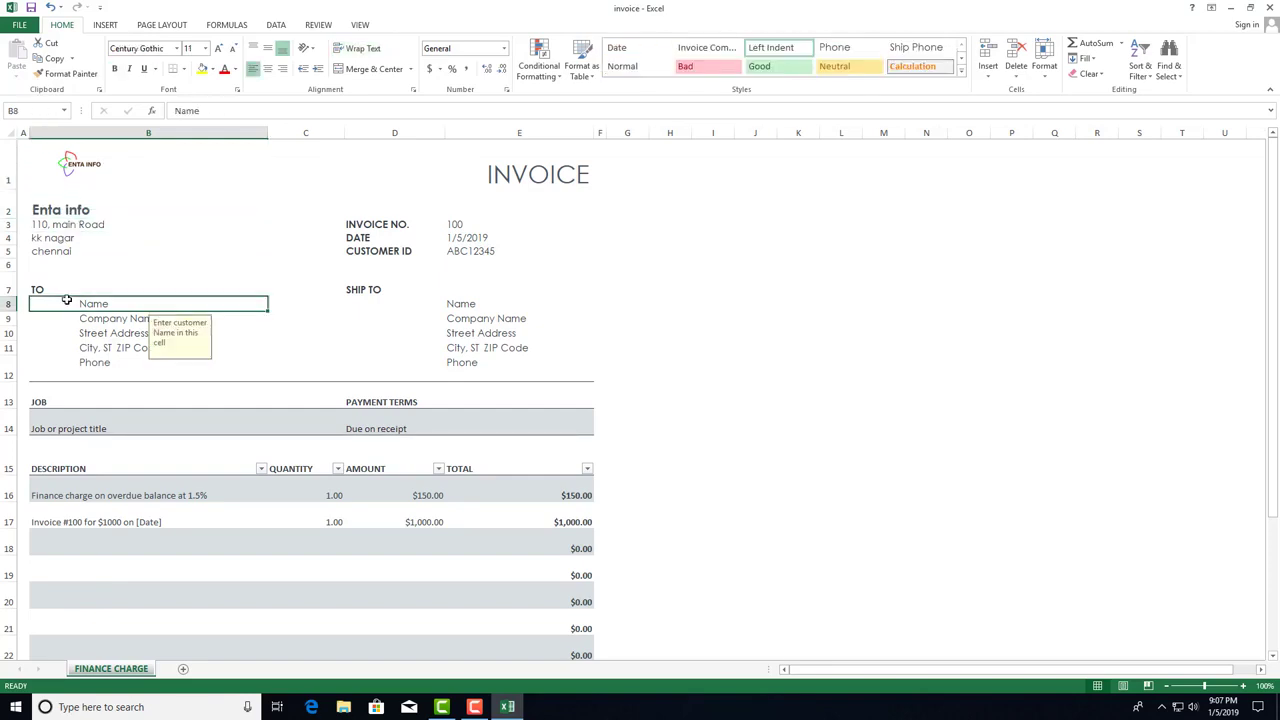
click(91, 333)
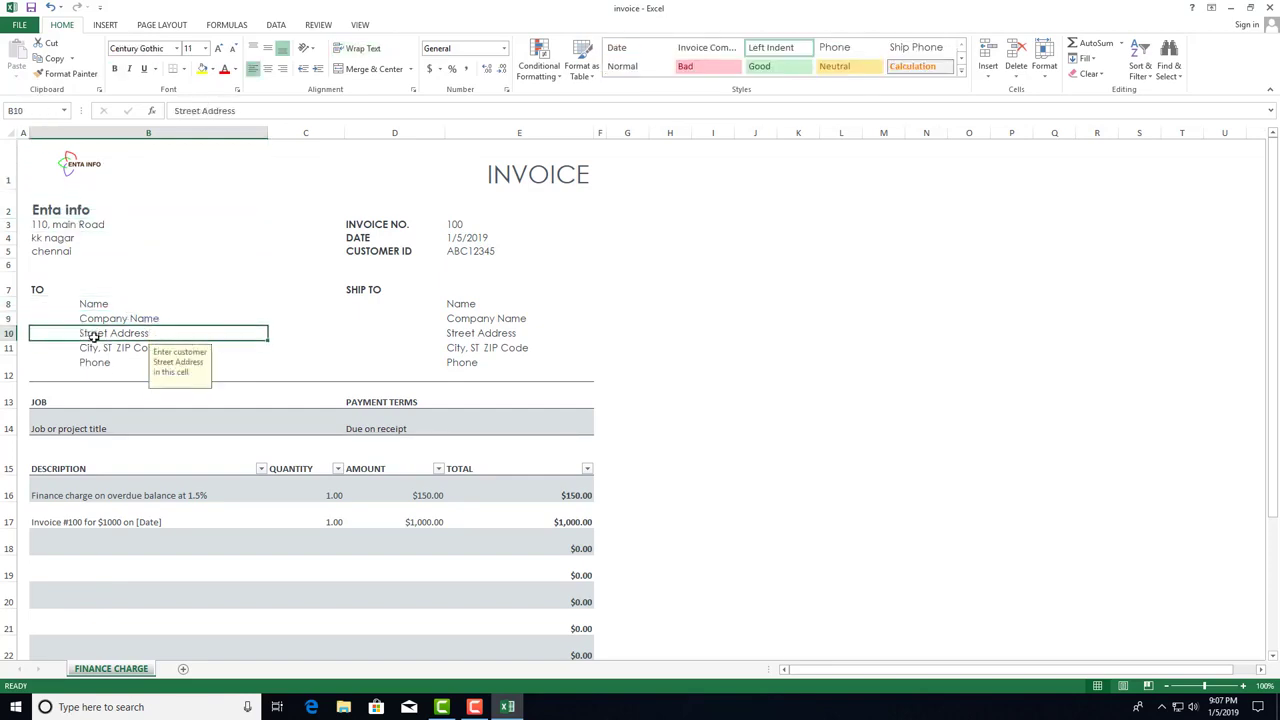
click(90, 359)
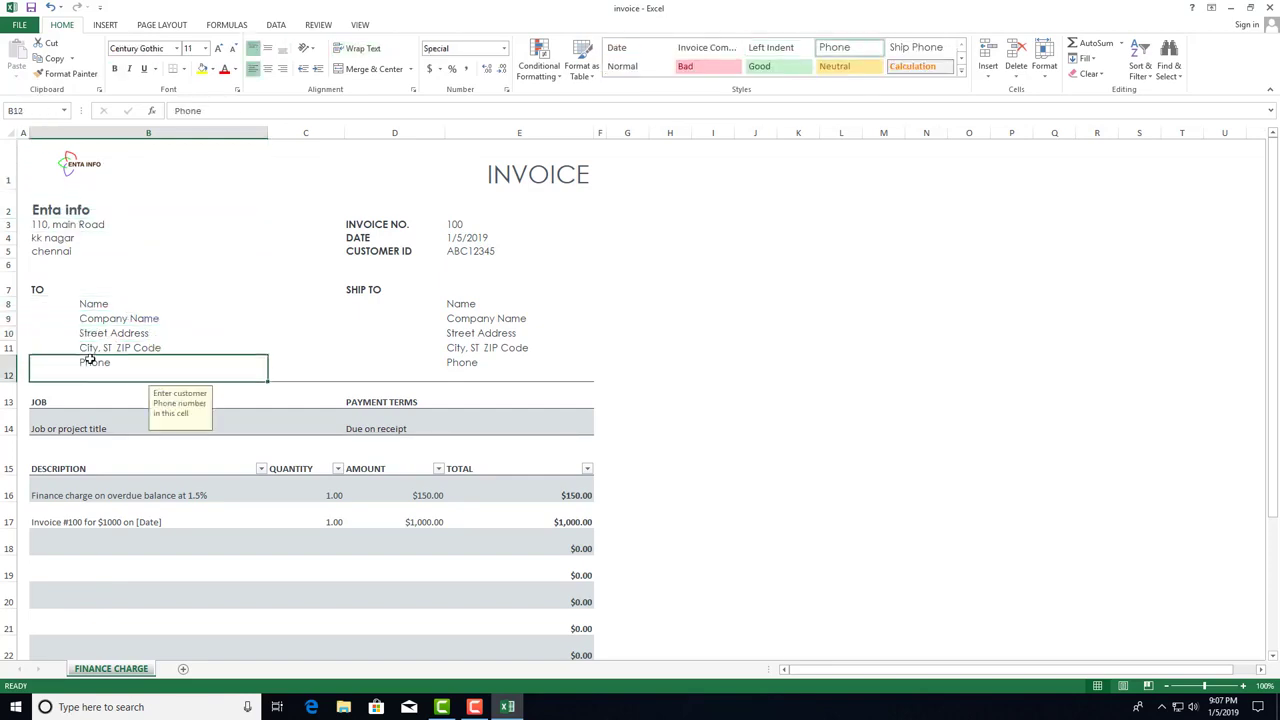
click(101, 304)
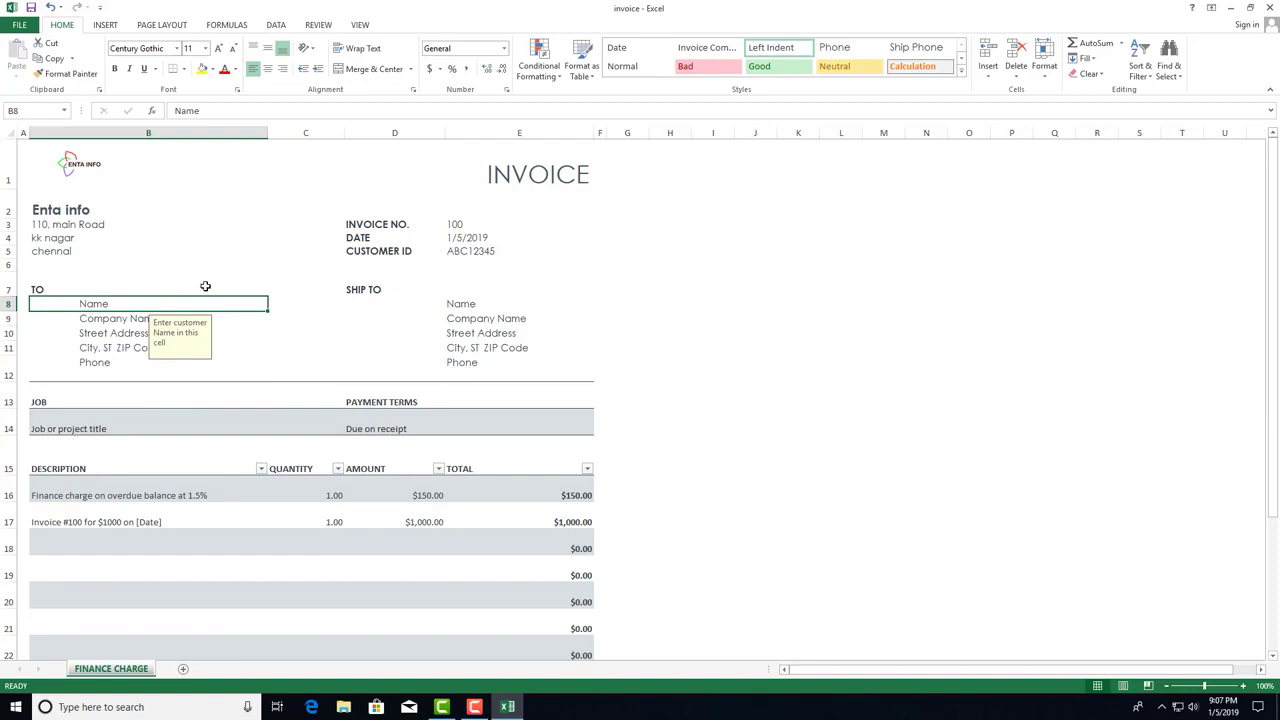
scroll(205, 286, down, 2)
- Change the JOB heading to PRODUCTS TITLE, fixing the misspelling
click(35, 270)
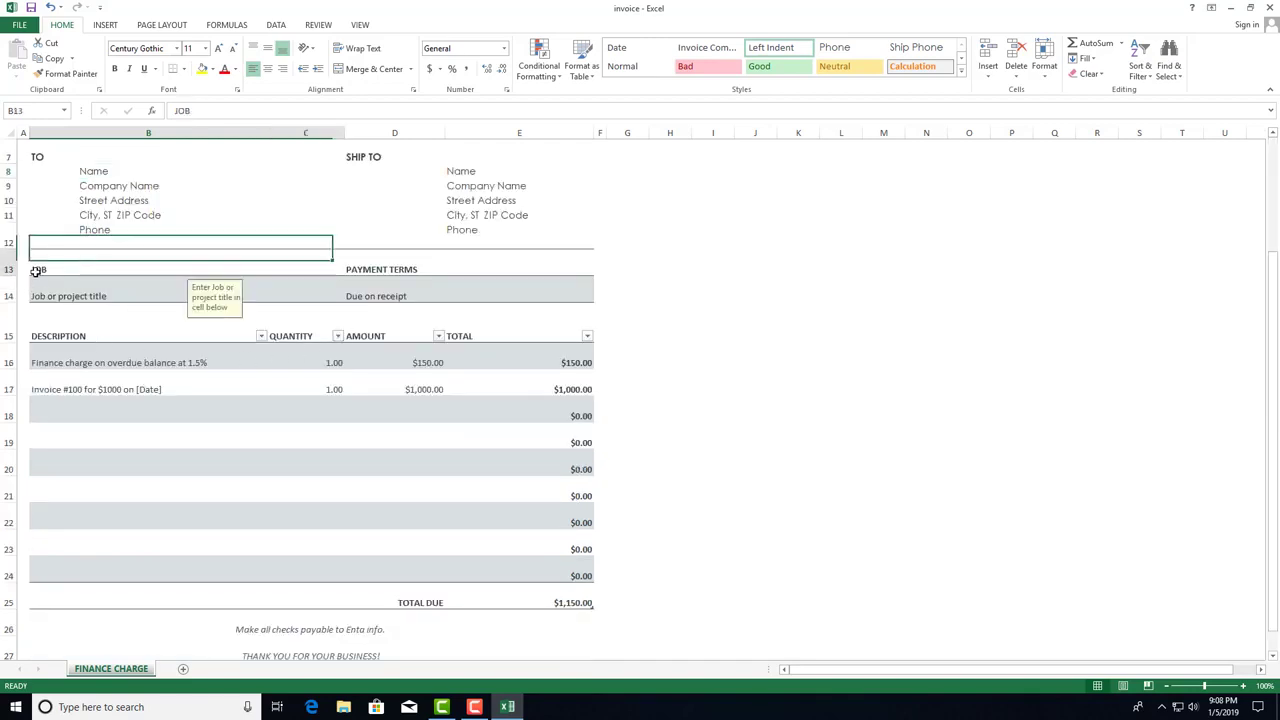
text(PRODUCTS)
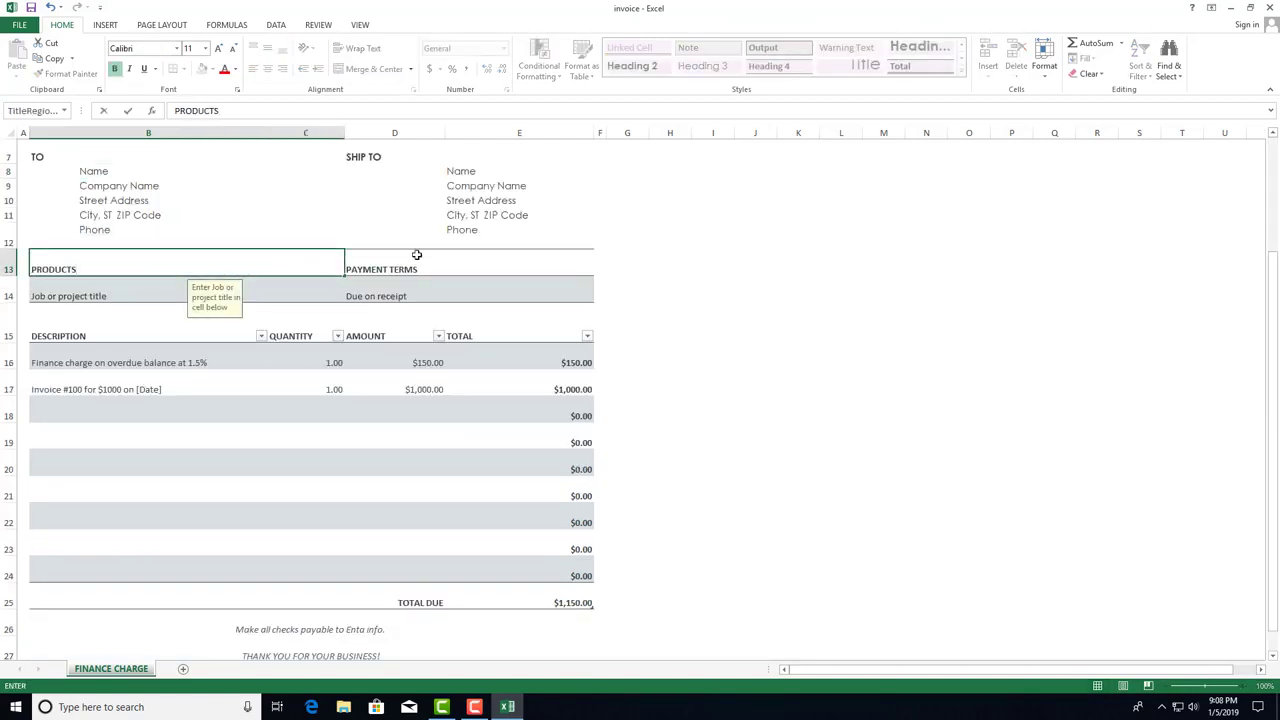
click(165, 292)
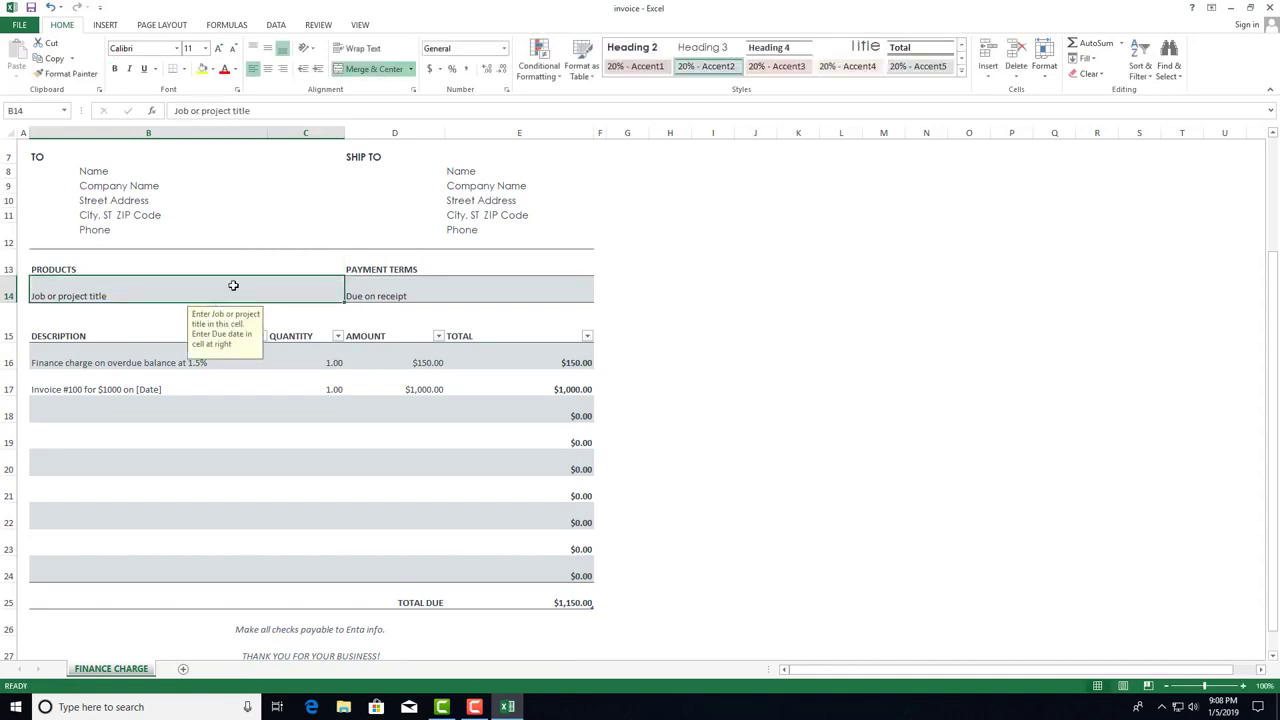
text(PRODUCTS TILE)
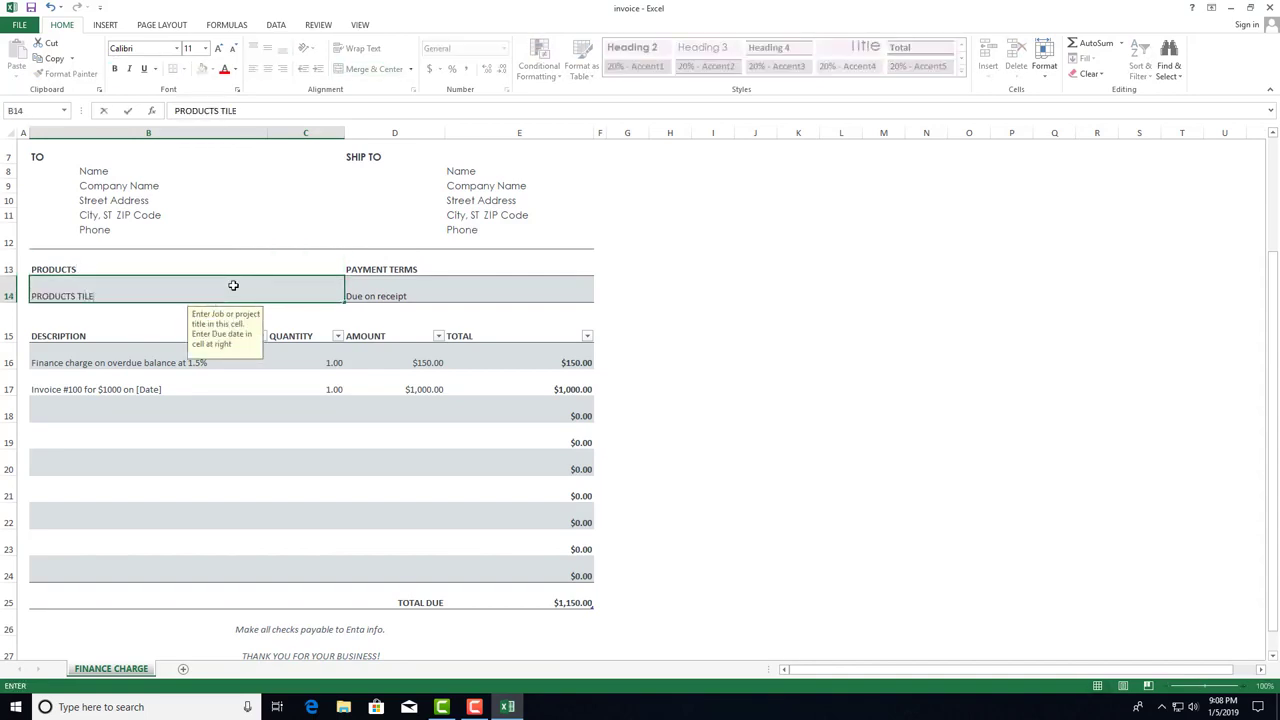
key(BackSpace)
key(BackSpace)
text(TLE)
click(383, 297)
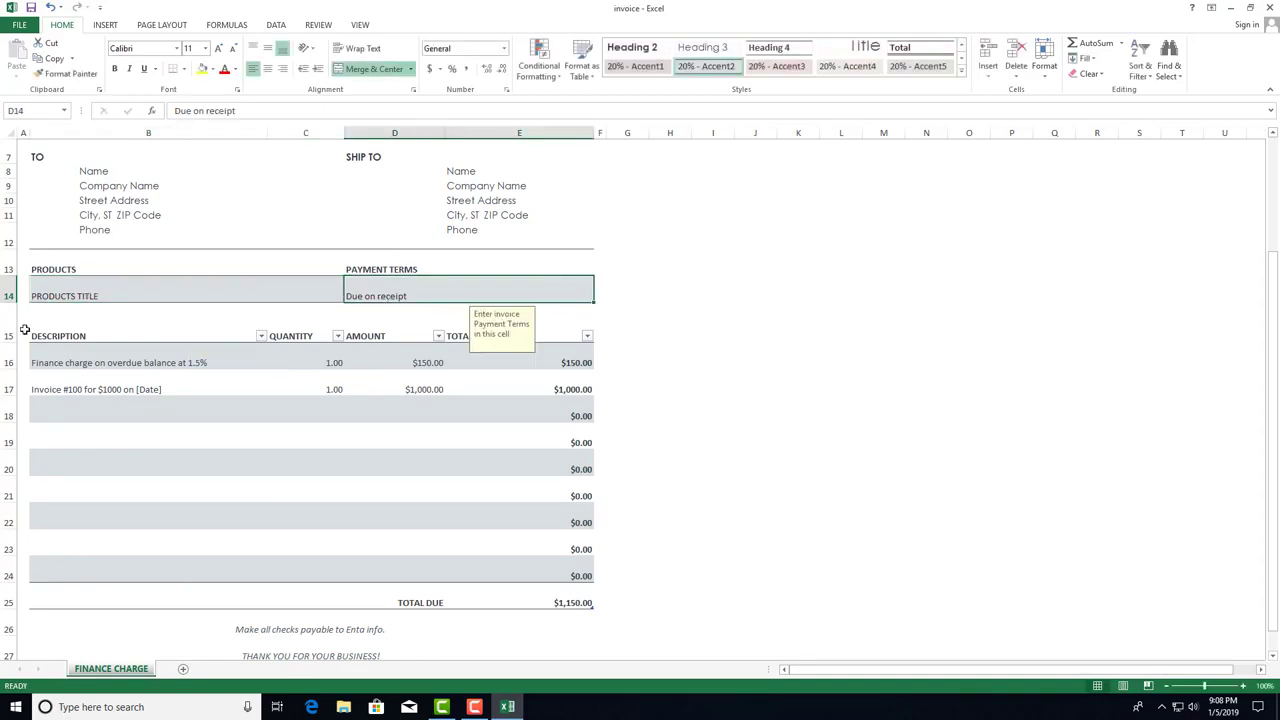
- Clear the first line's 150 amount and both sample quantities
click(150, 381)
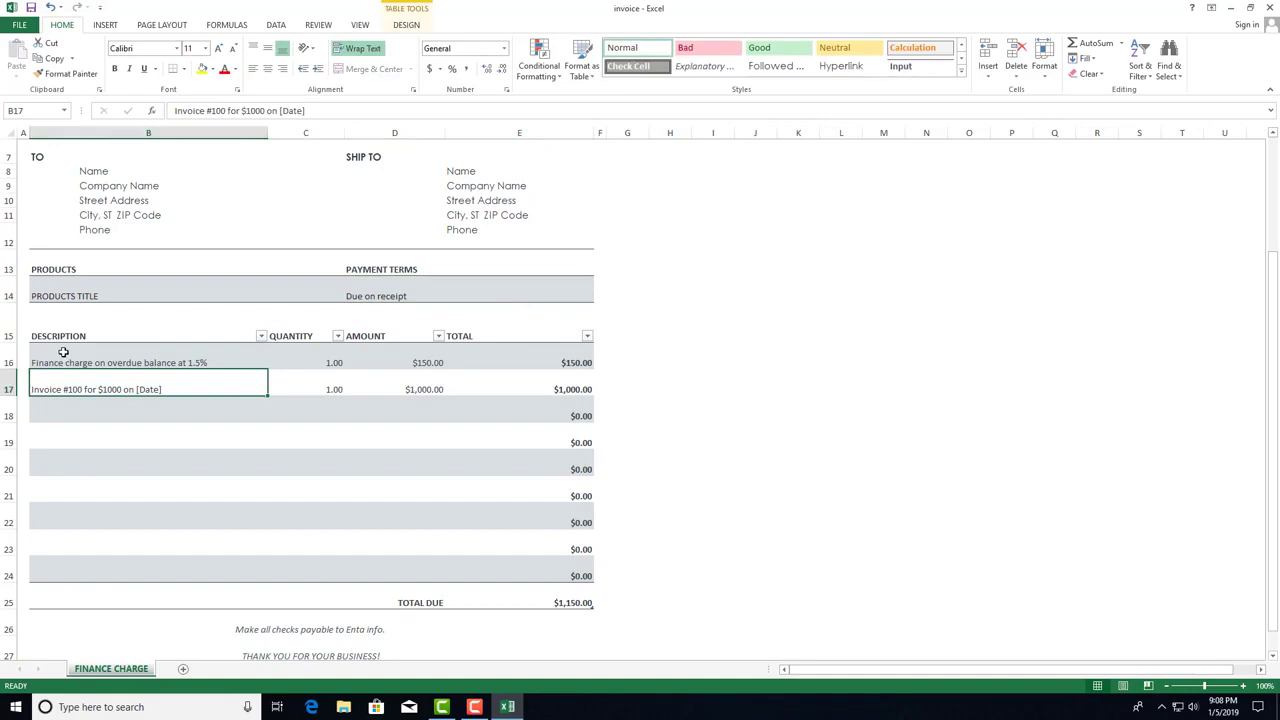
click(405, 370)
click(452, 353)
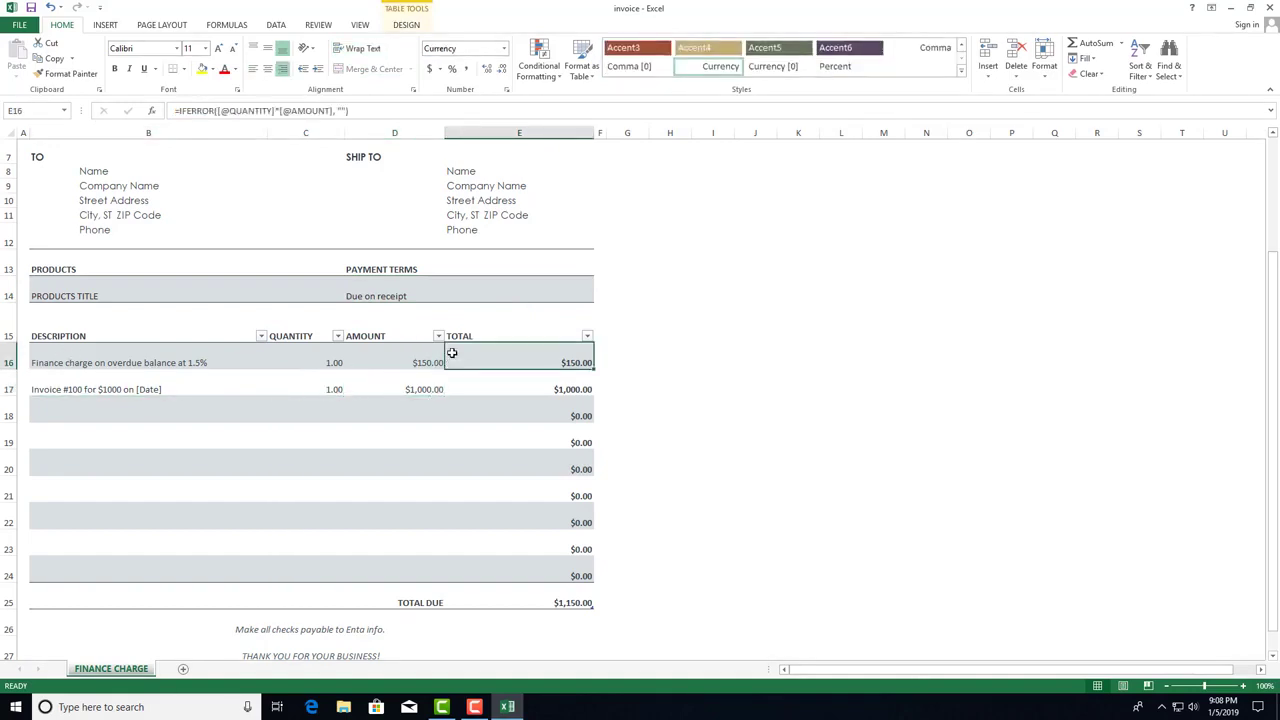
click(347, 356)
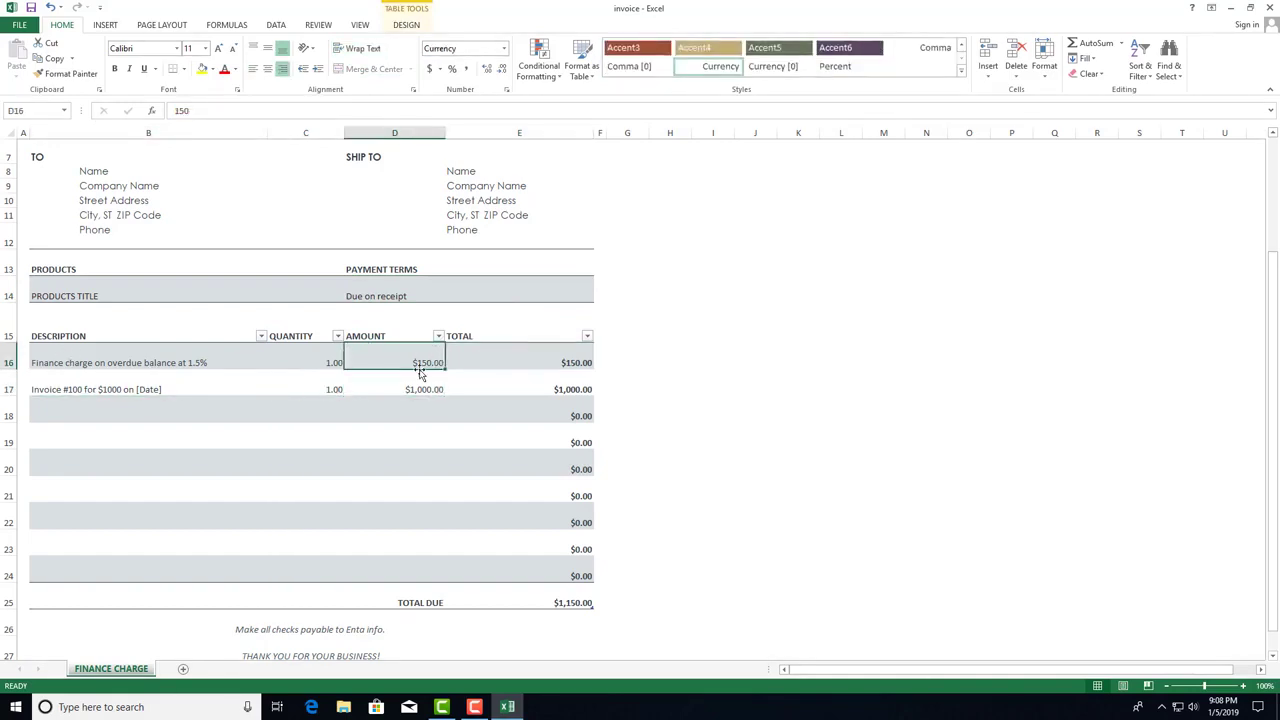
key(Delete)
click(320, 360)
key(Delete)
click(285, 389)
key(Delete)
- Clear both sample descriptions and the second line's $1,000.00 amount
click(111, 381)
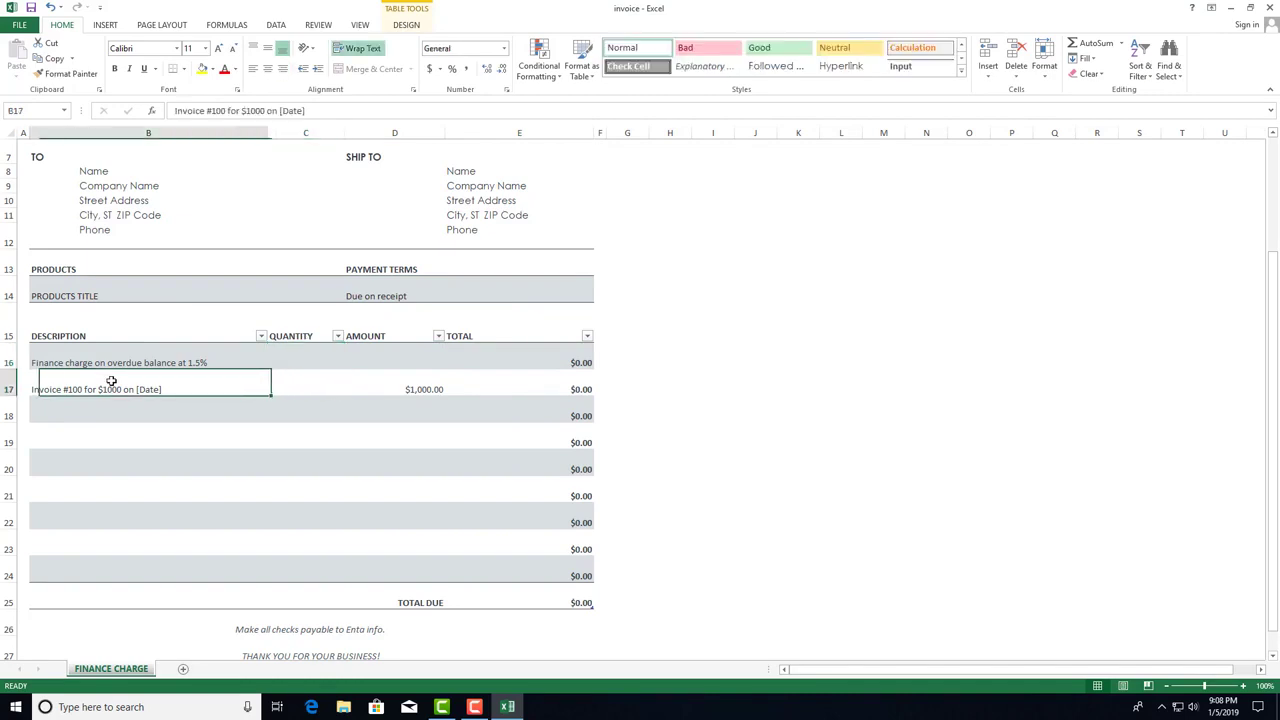
key(Delete)
click(126, 363)
key(Delete)
click(417, 391)
key(Delete)
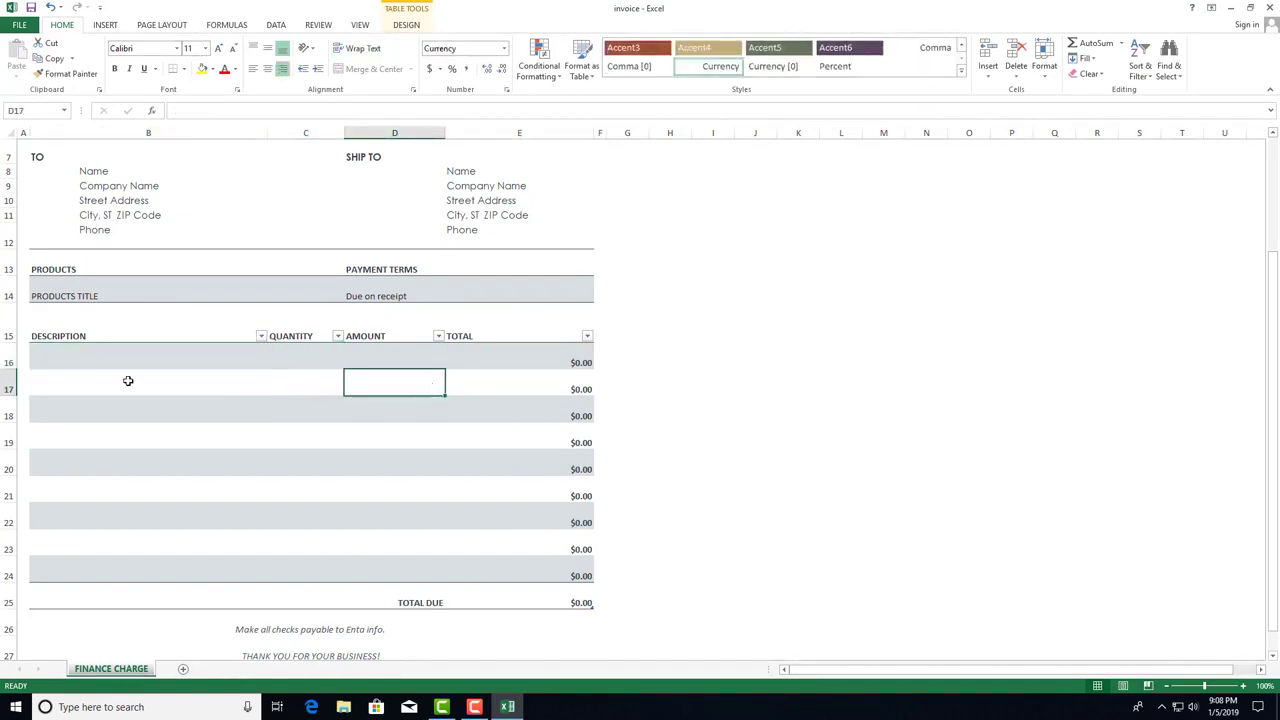
scroll(130, 372, up, 2)
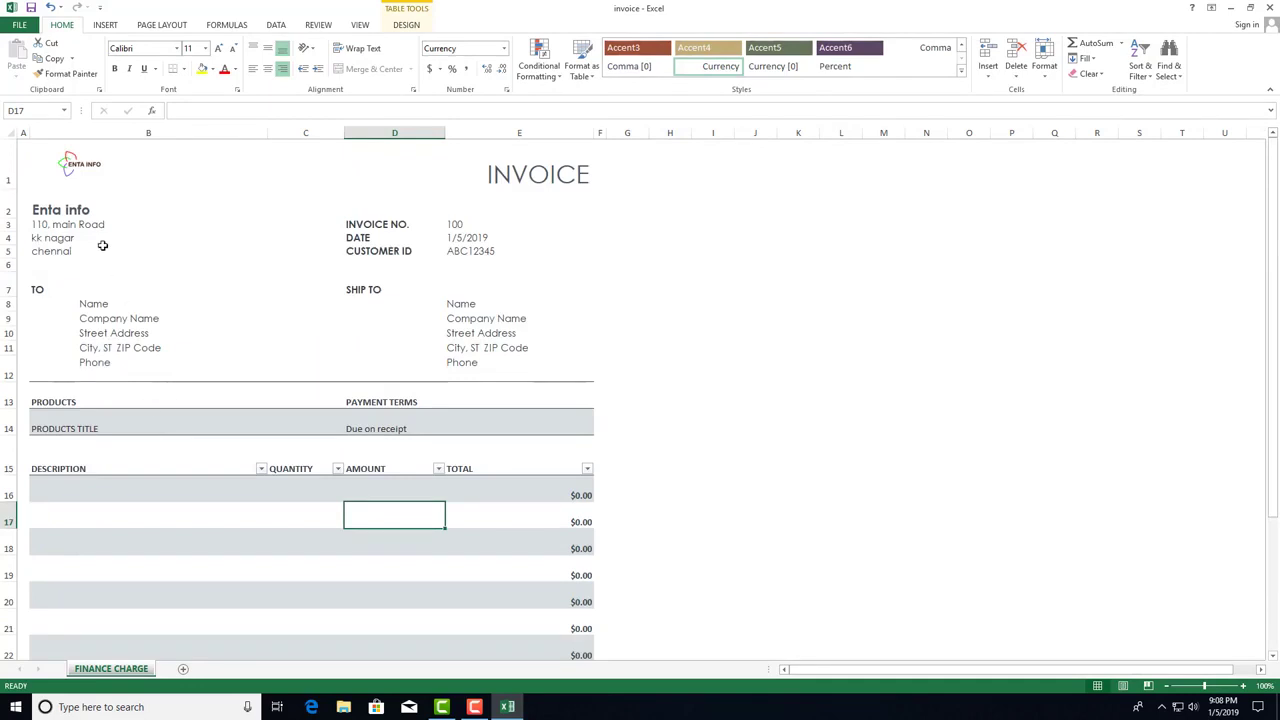
- Save the workbook using the File menu's Save command
click(18, 25)
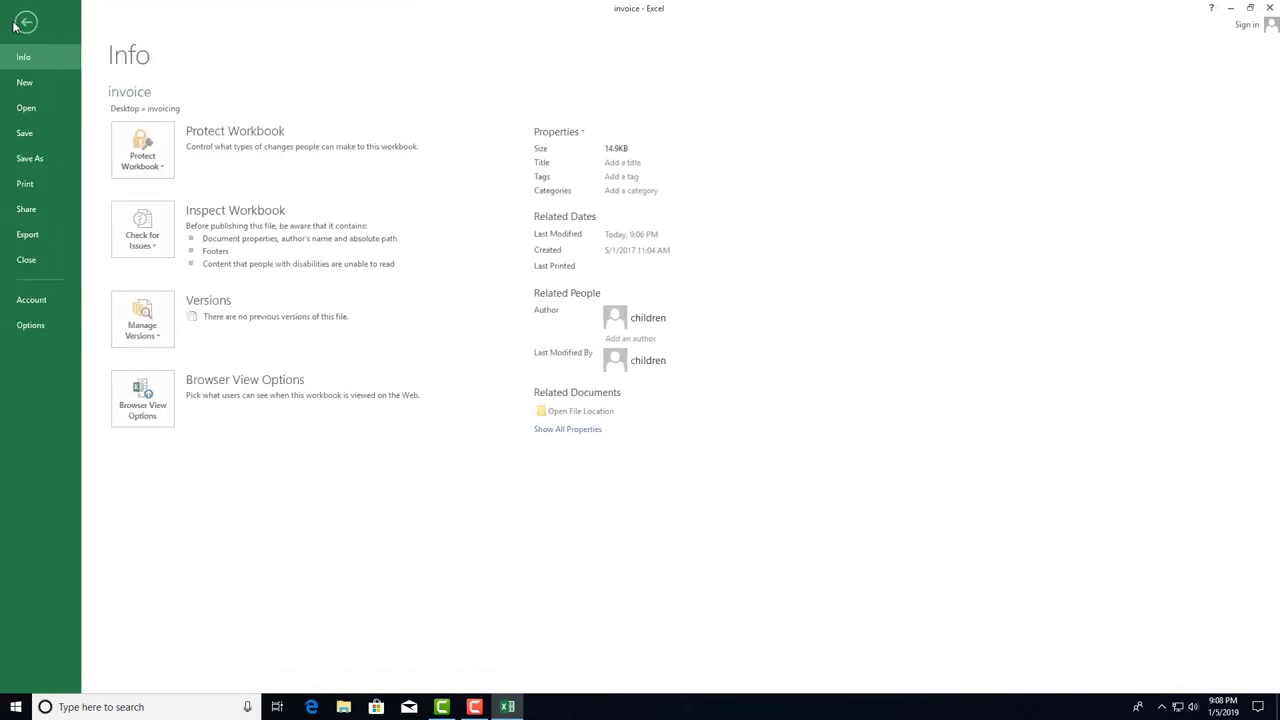
click(22, 134)
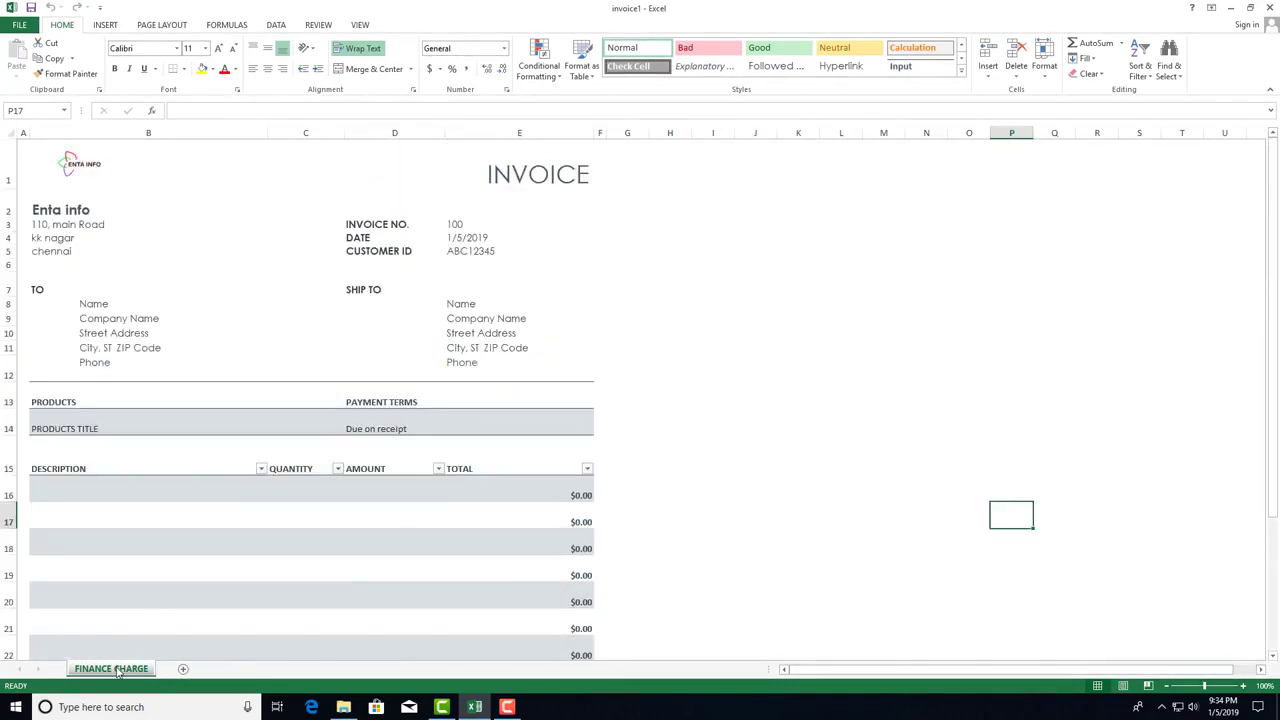
- Add a new worksheet and rename it PRODUCTS
click(184, 671)
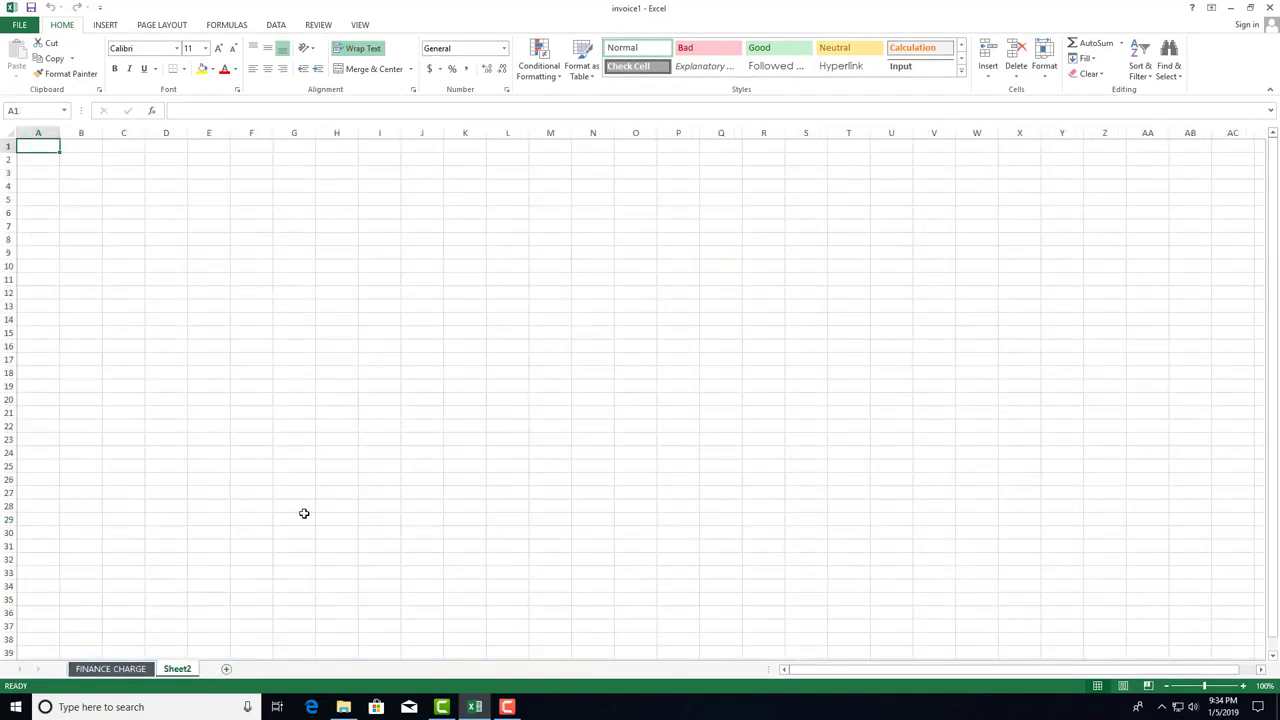
double_click(178, 669)
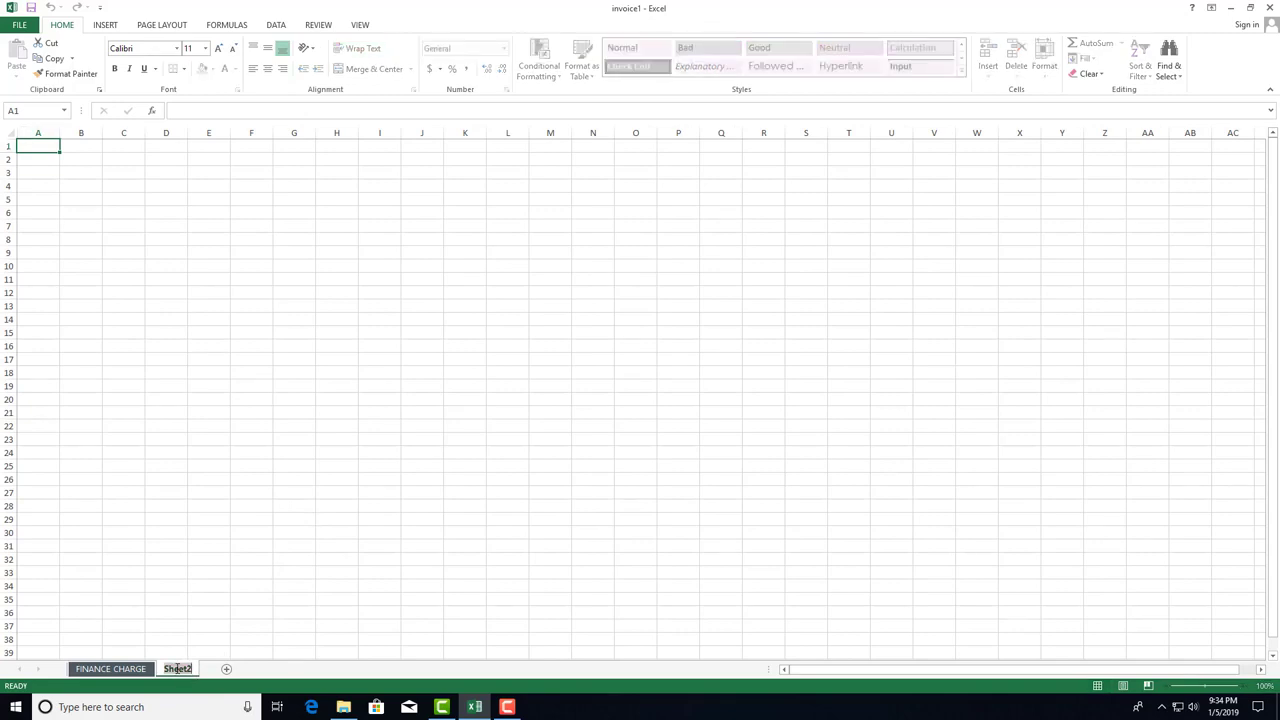
text(PRODUCT)
text(S)
key(Return)
- List products from ANIL MAIDA through CHIKEN MASALA, MUTTON MASALA and BASMATHI RICE in A1:A7, widening column A
click(216, 543)
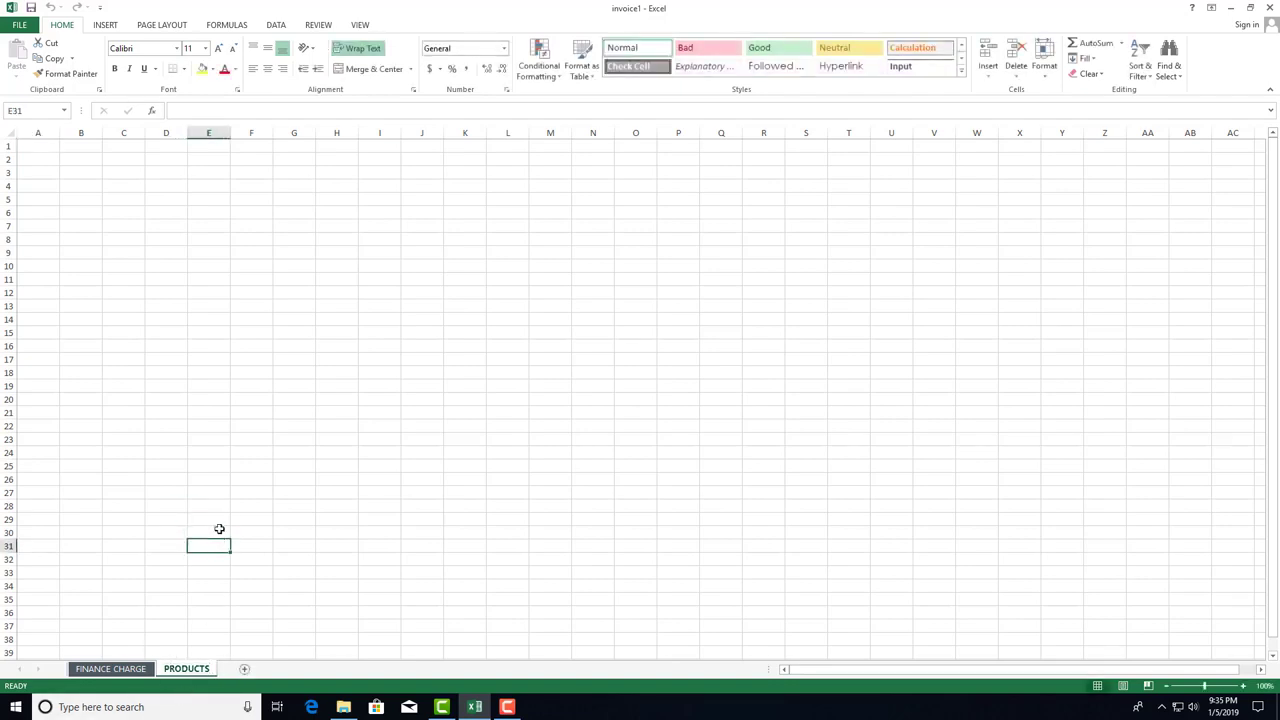
click(39, 150)
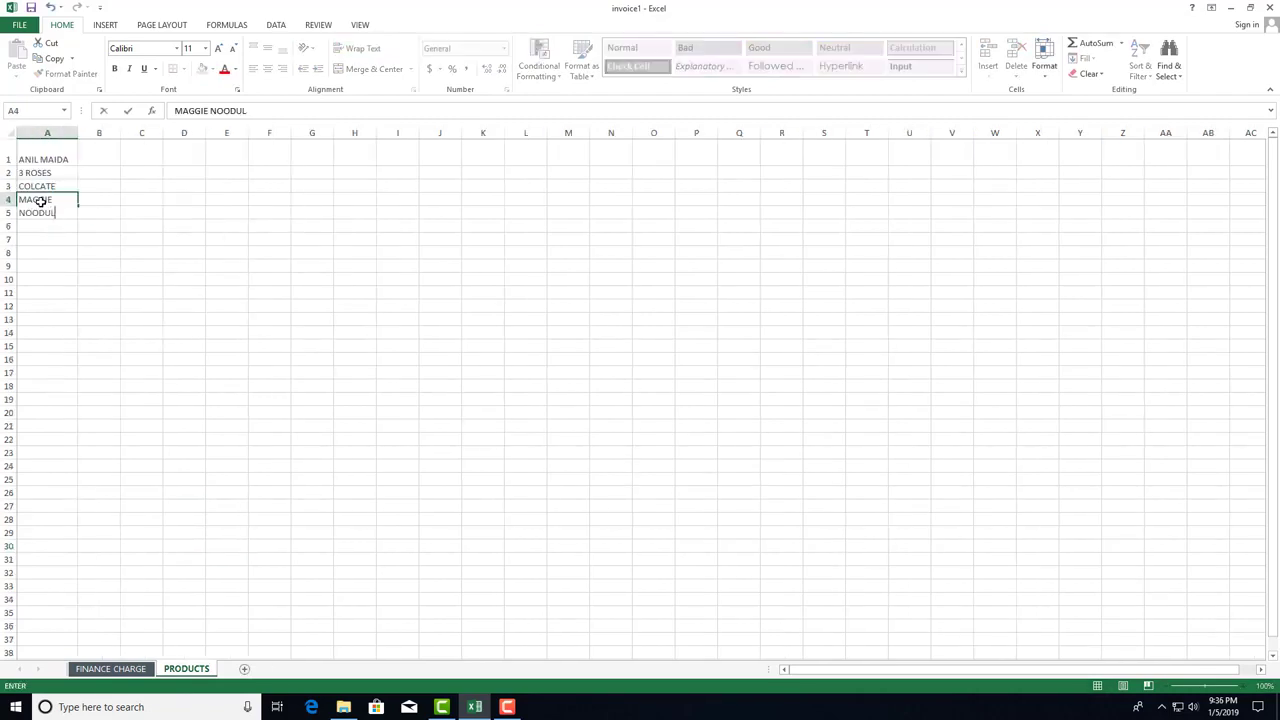
text(ES)
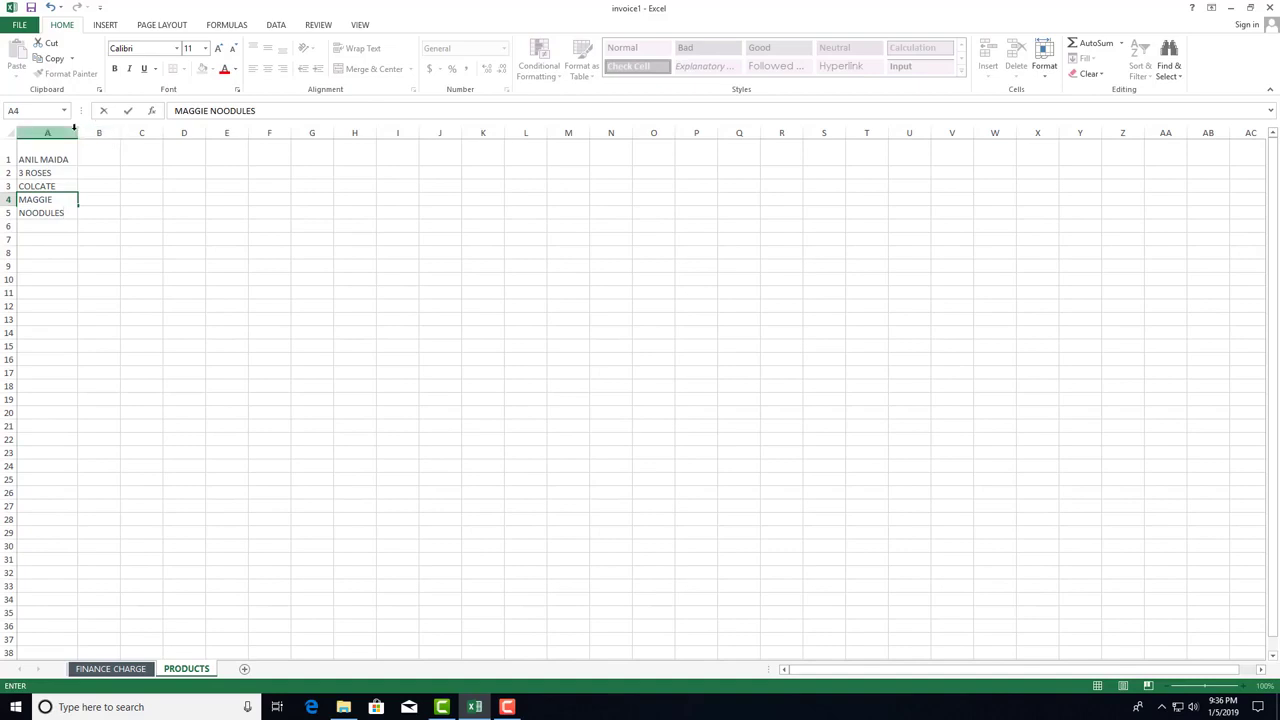
click(73, 150)
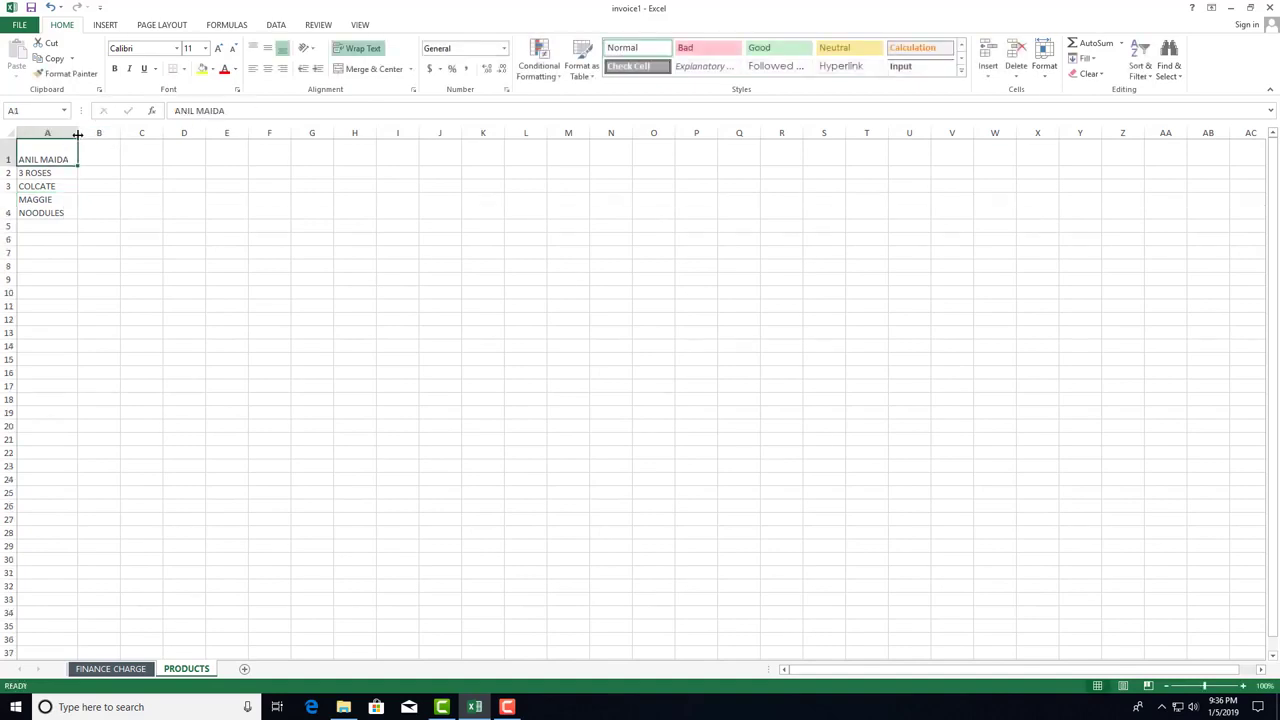
drag(77, 134, 111, 137)
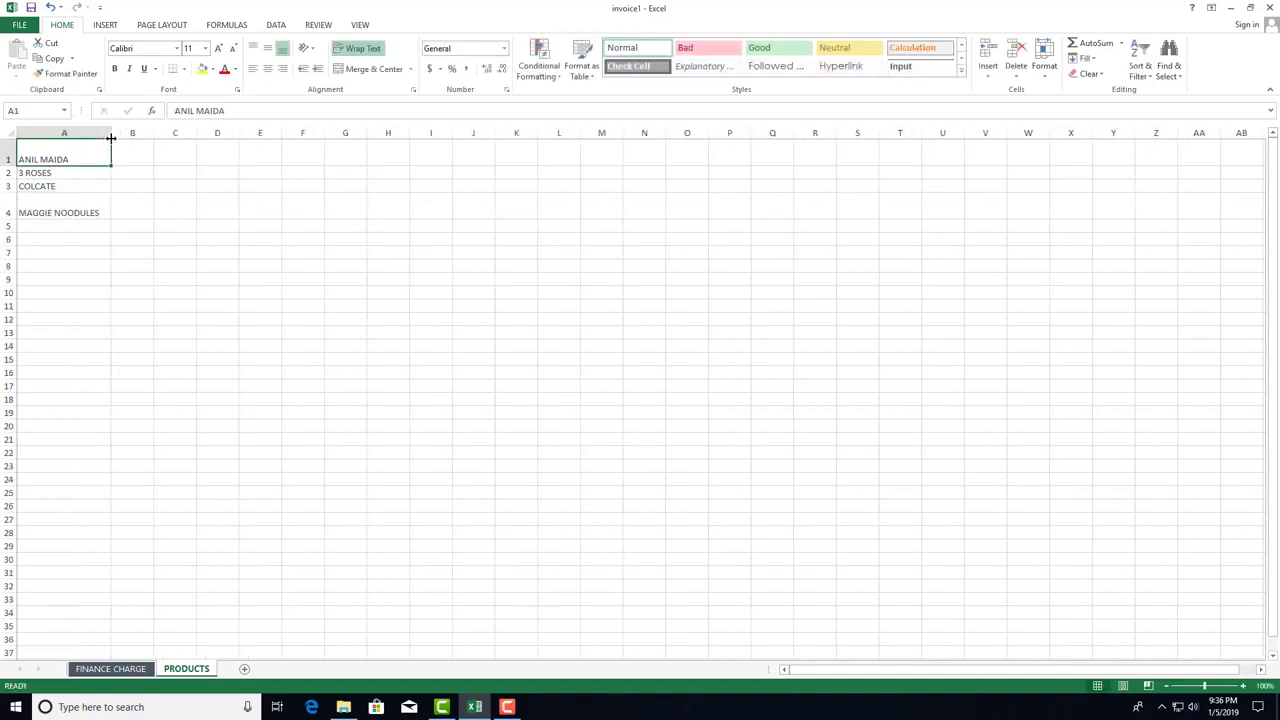
click(71, 225)
text(CHIKE)
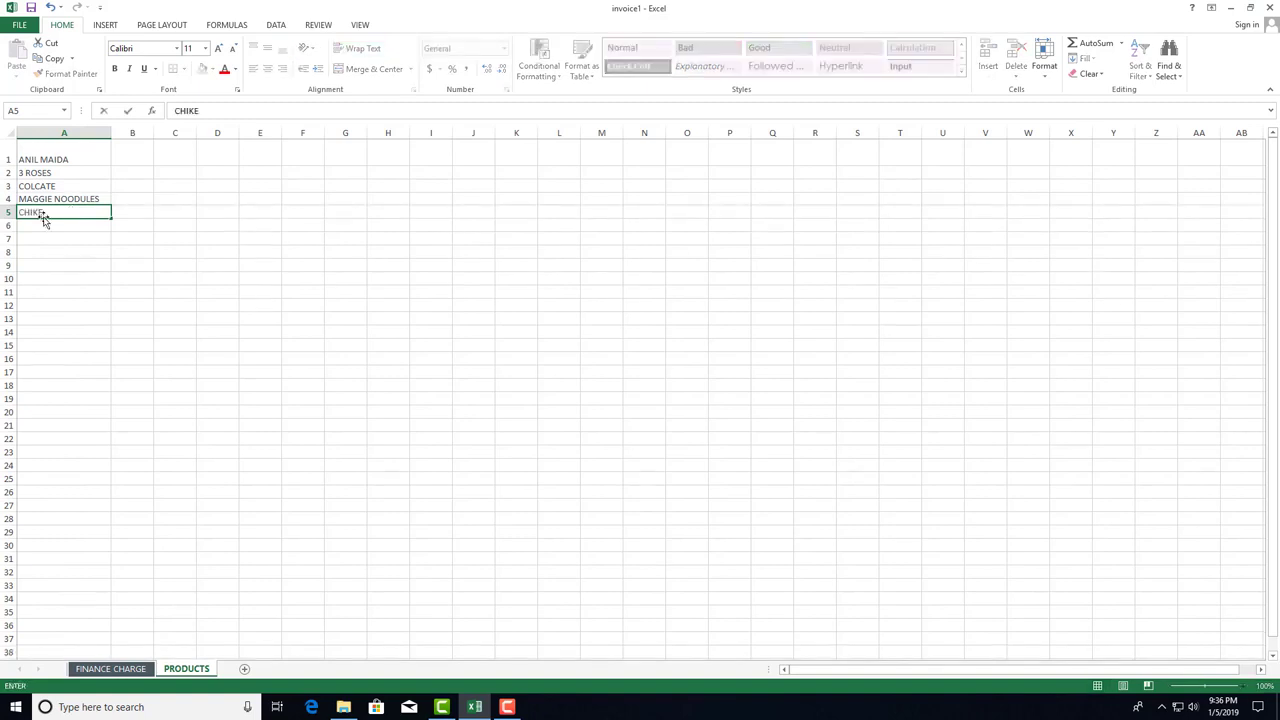
text(N)
text( MASALA)
key(Return)
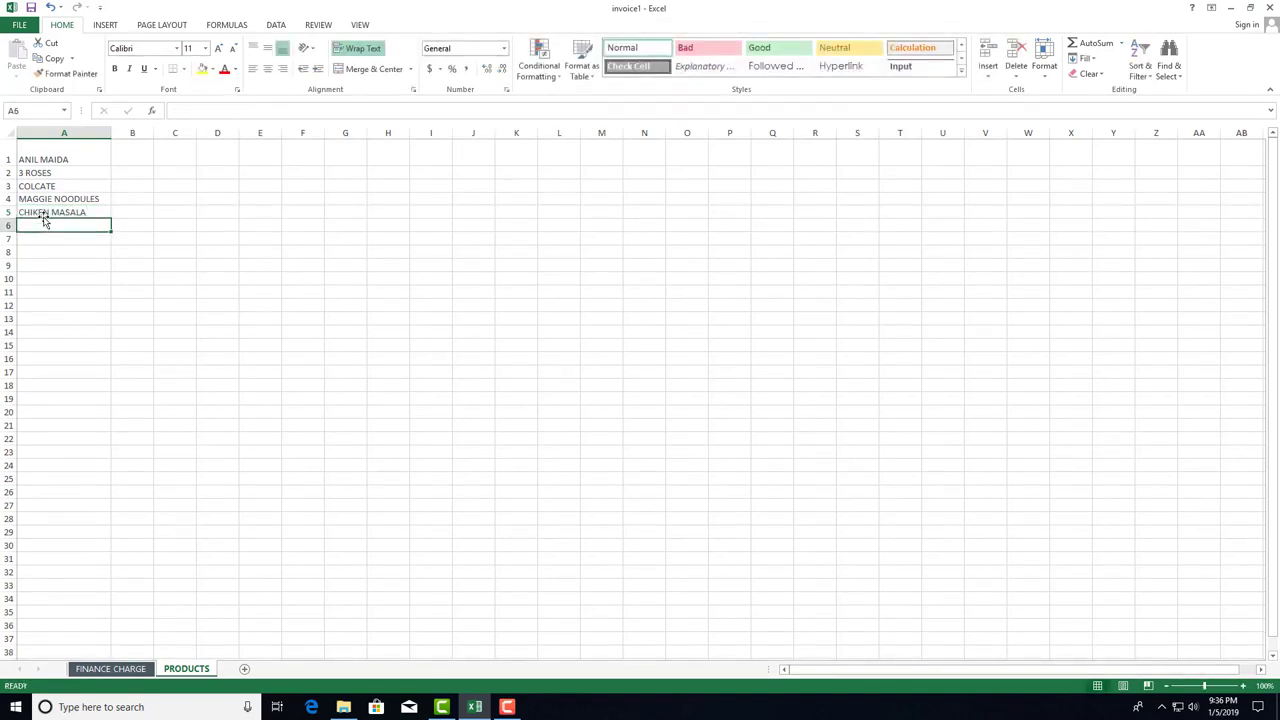
text(MUTTON MASALA)
key(Return)
text(BASMATHI RICE)
key(Return)
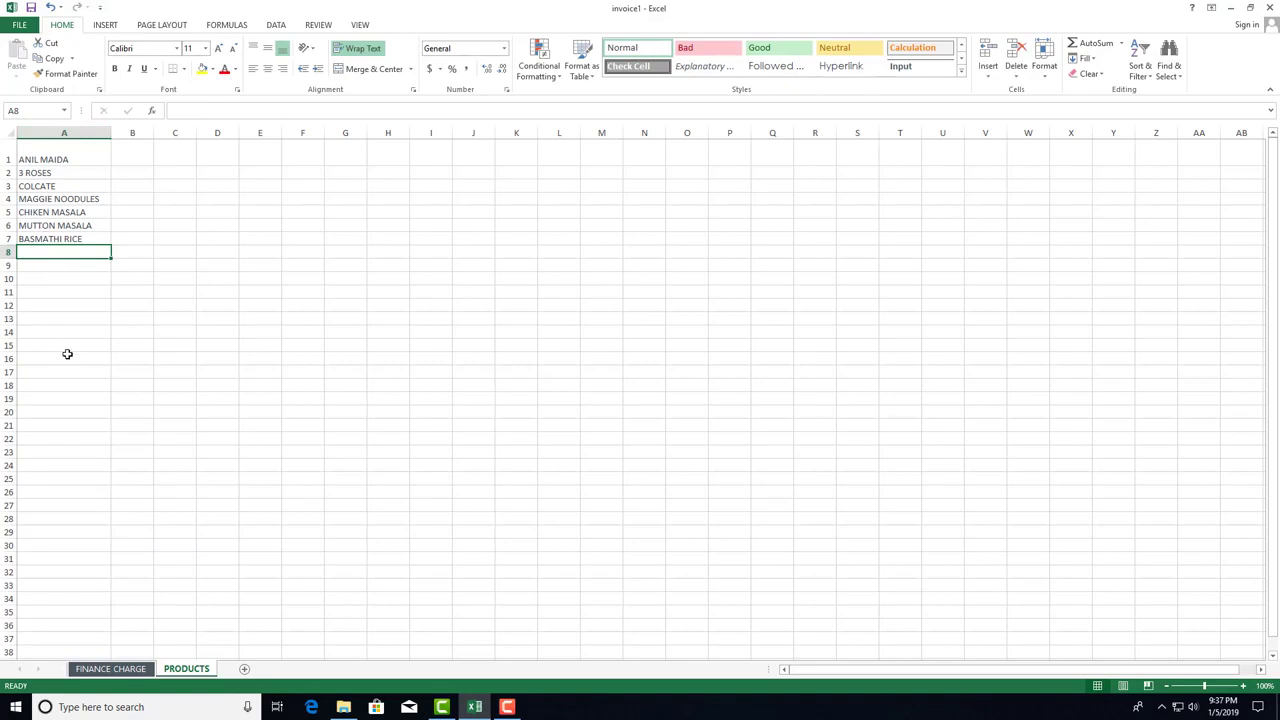
- Enter 26, 30, 25, 10, 5, 5 and 150 down column B starting at B1
click(124, 155)
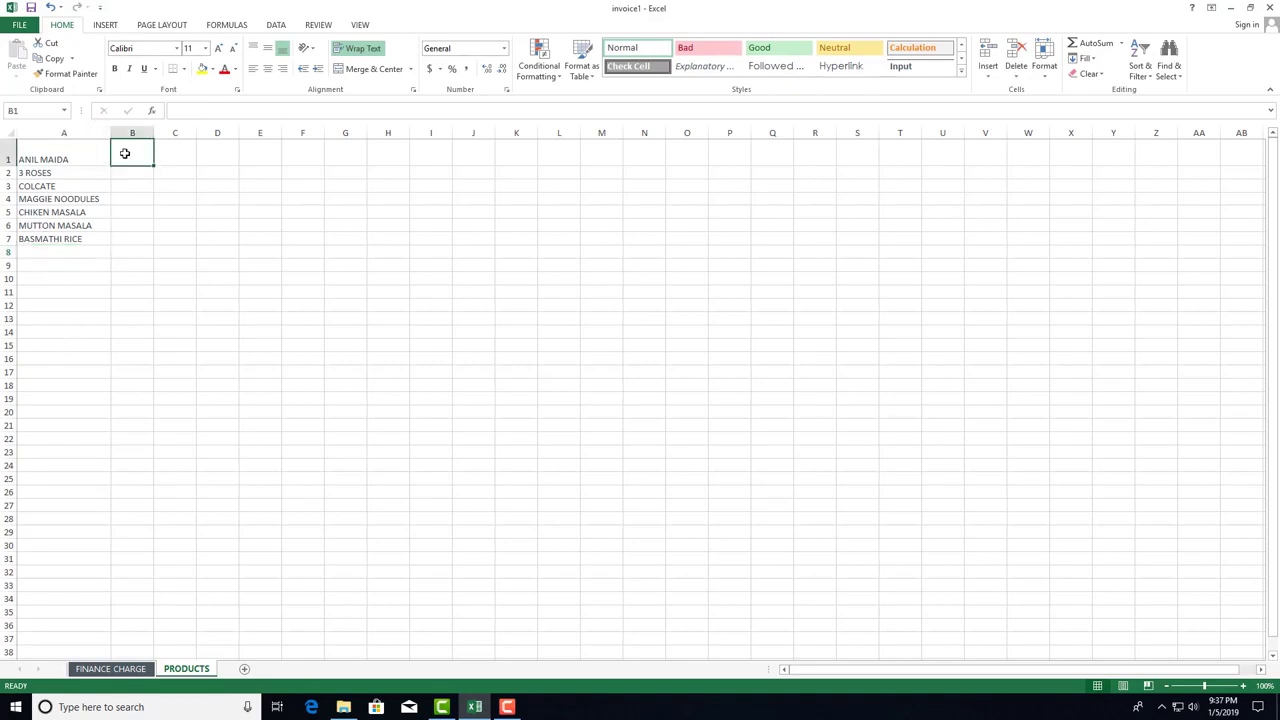
text(26)
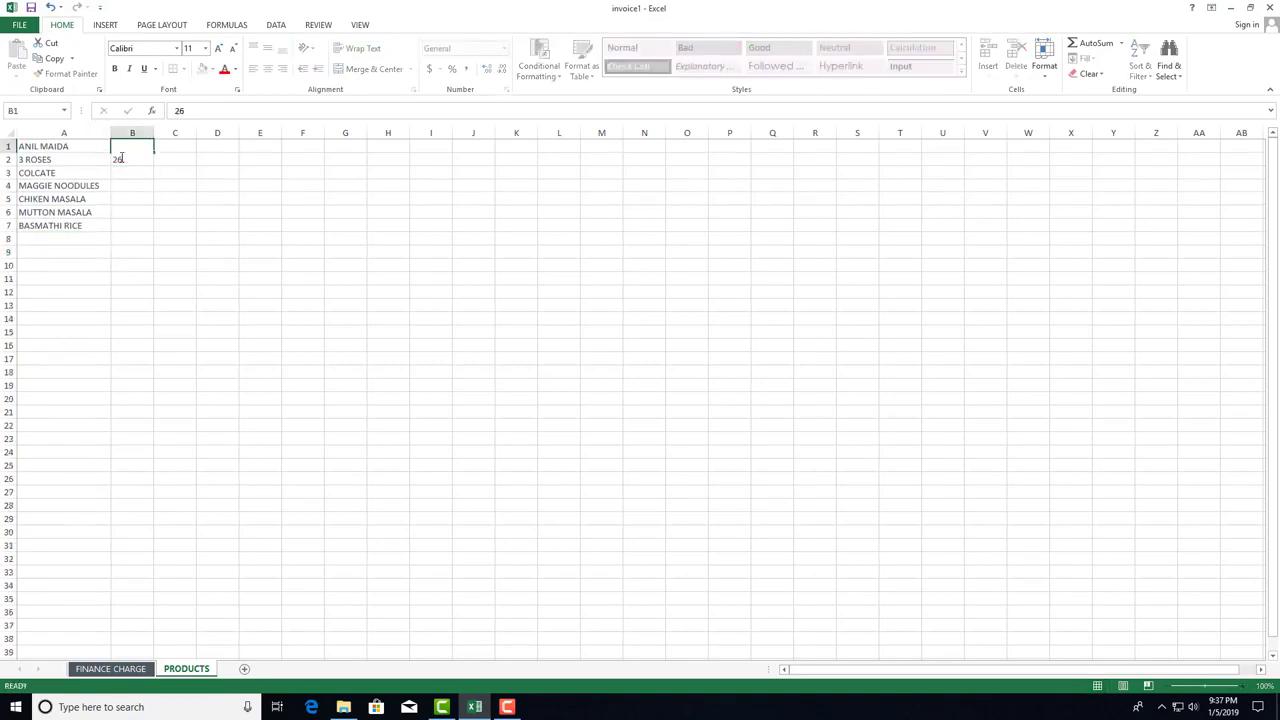
text( 30 25 10 5 5 150)
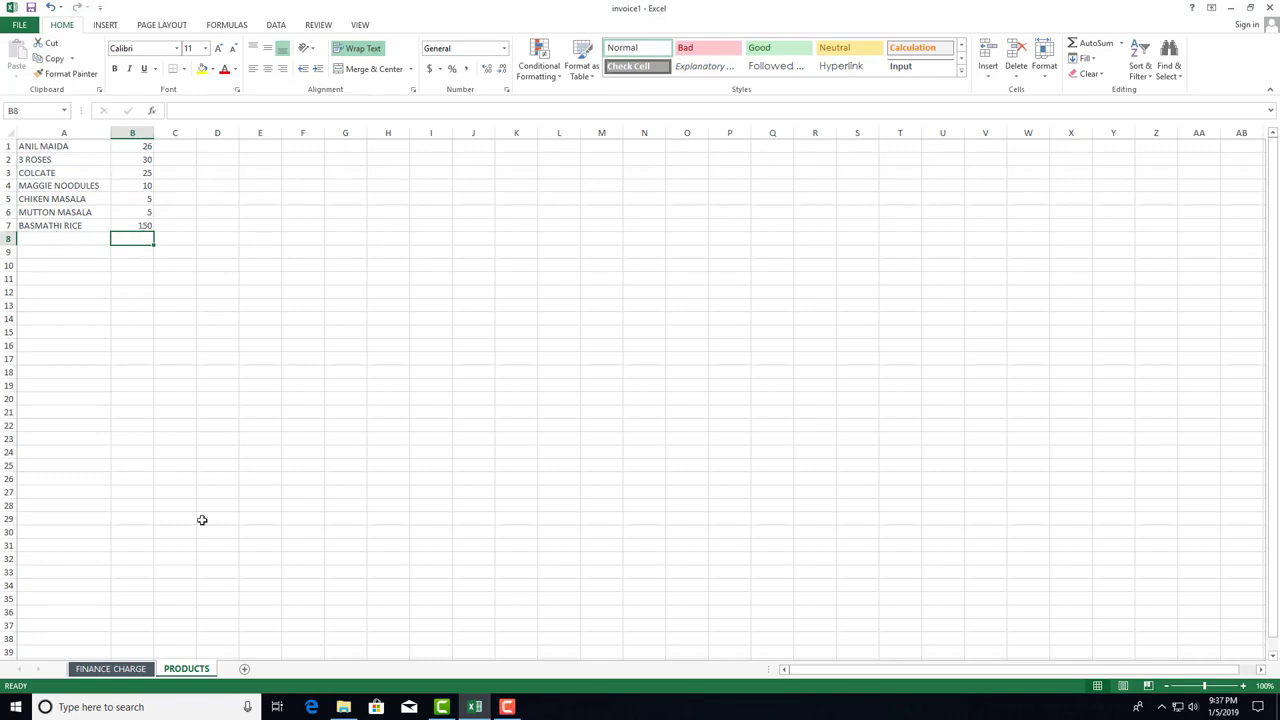
click(57, 249)
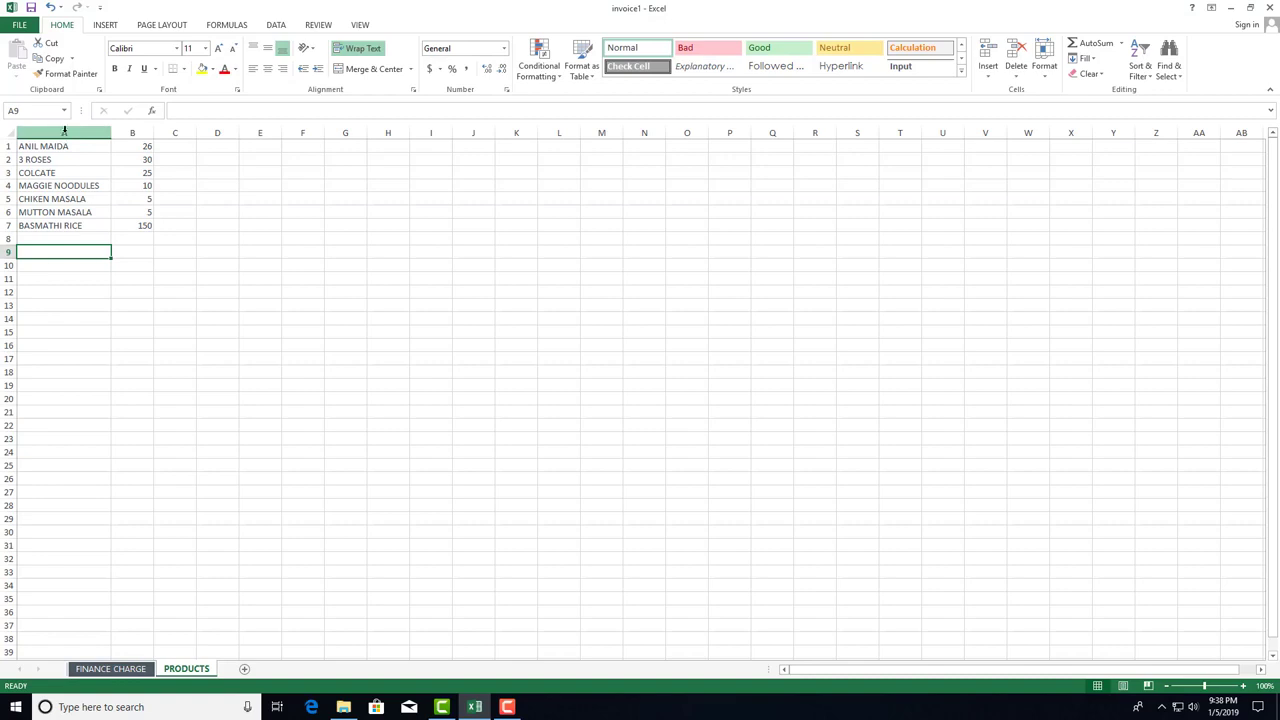
- Define the name PRODUCTS for column A, referring to =PRODUCTS!$A:$A
click(64, 131)
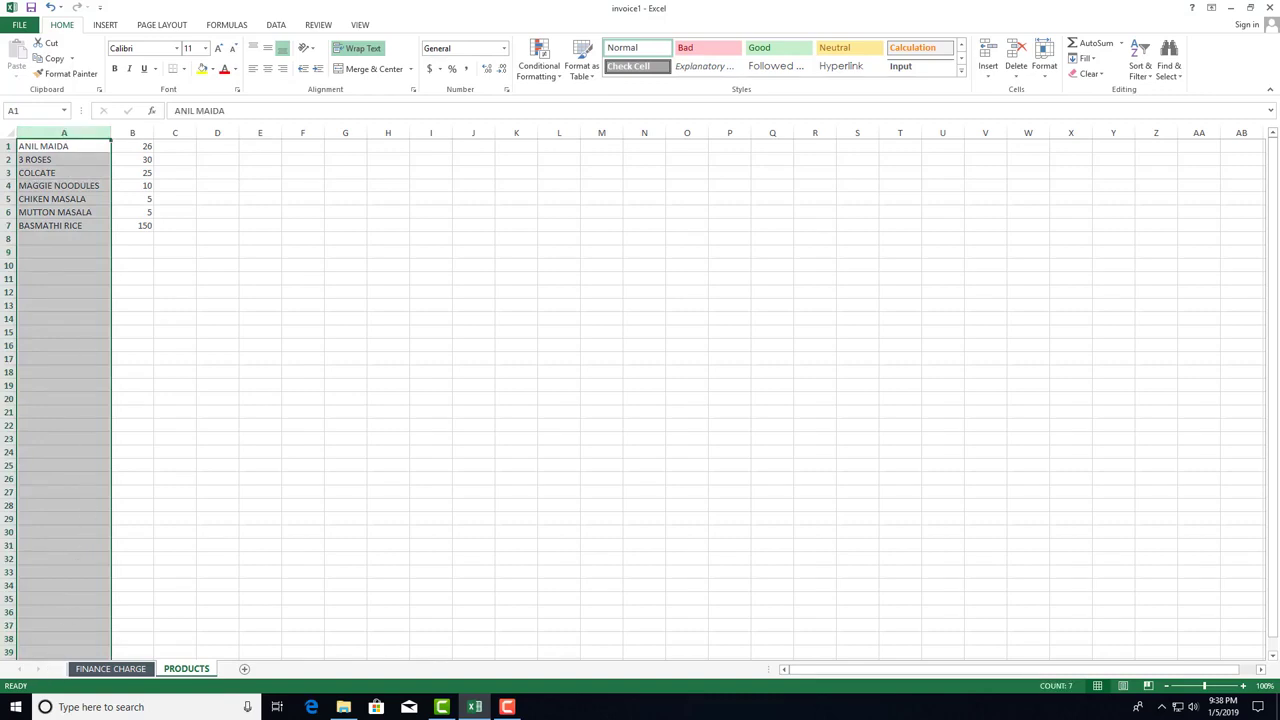
click(230, 24)
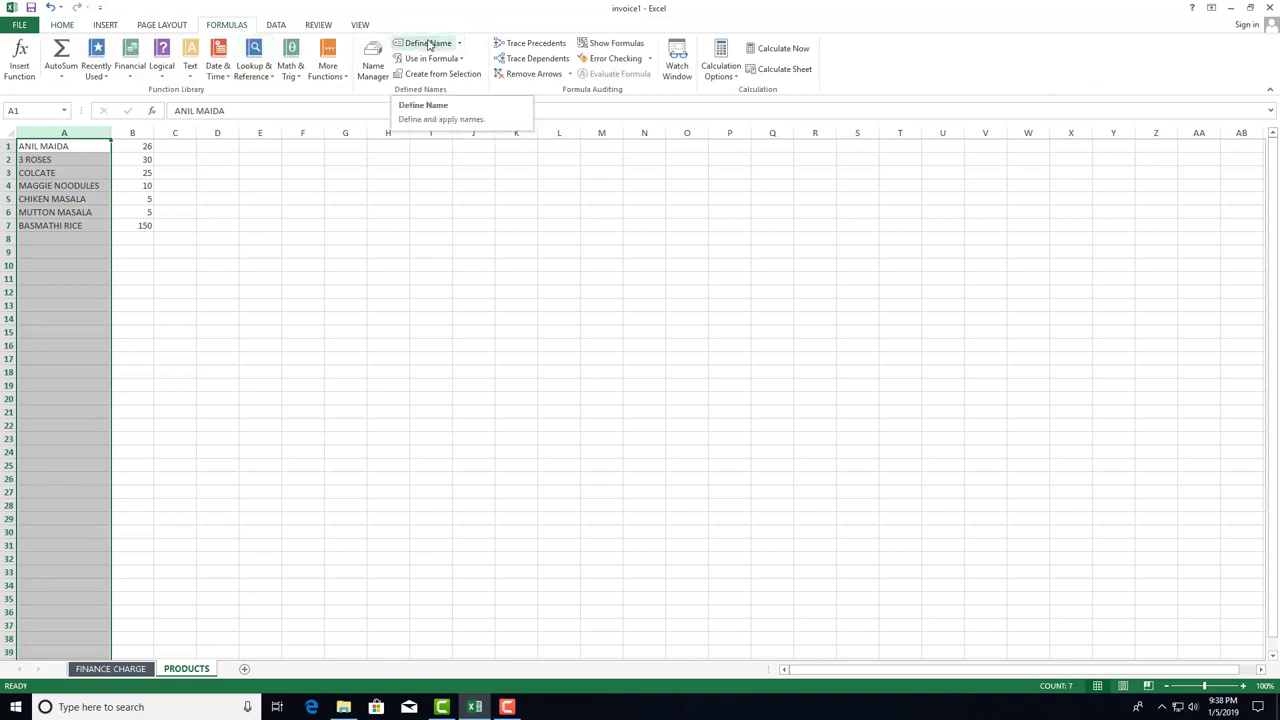
click(428, 45)
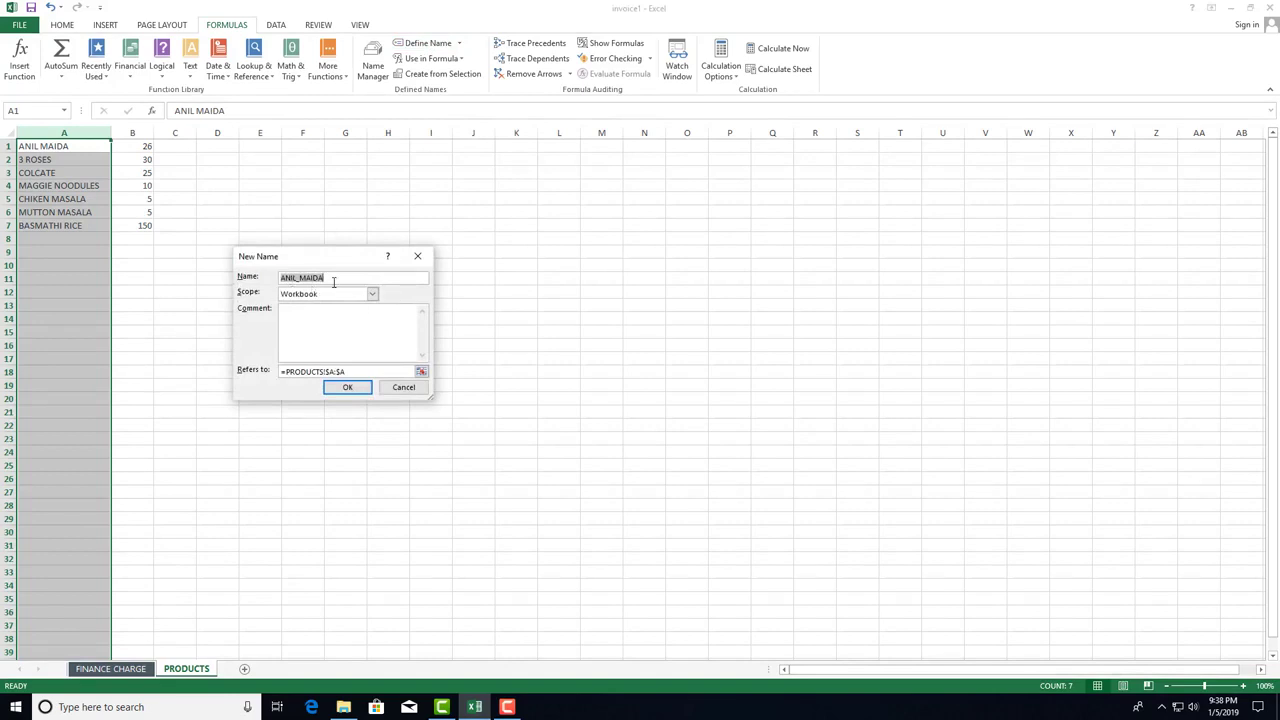
text(PRODUCTS)
click(360, 390)
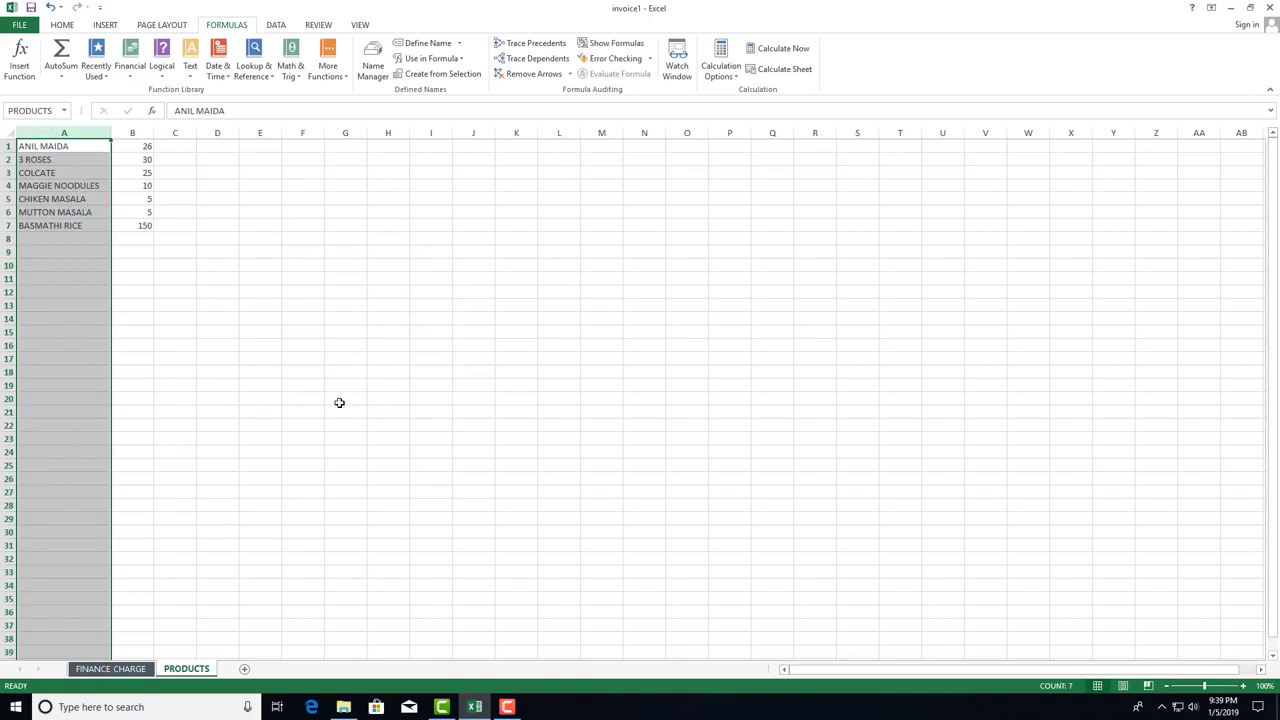
- Select the Description cells B16:B24 on the FINANCE CHARGE invoice sheet
click(136, 669)
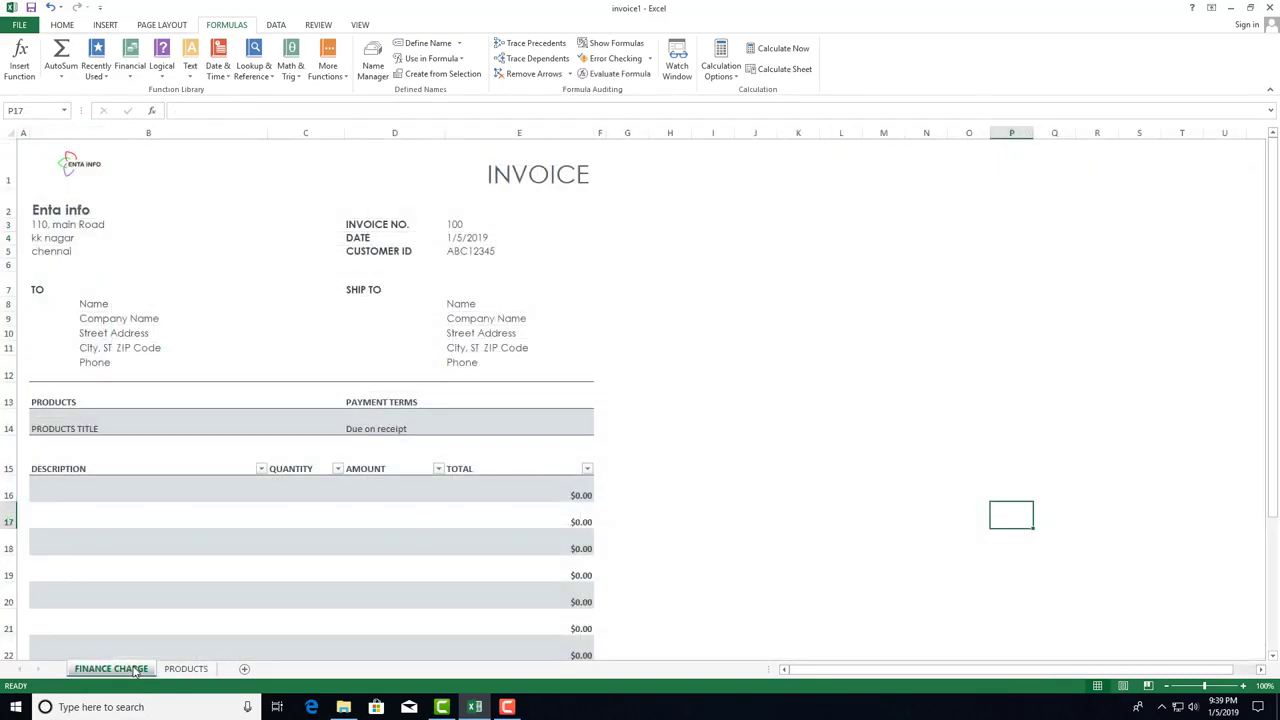
scroll(115, 495, down, 1)
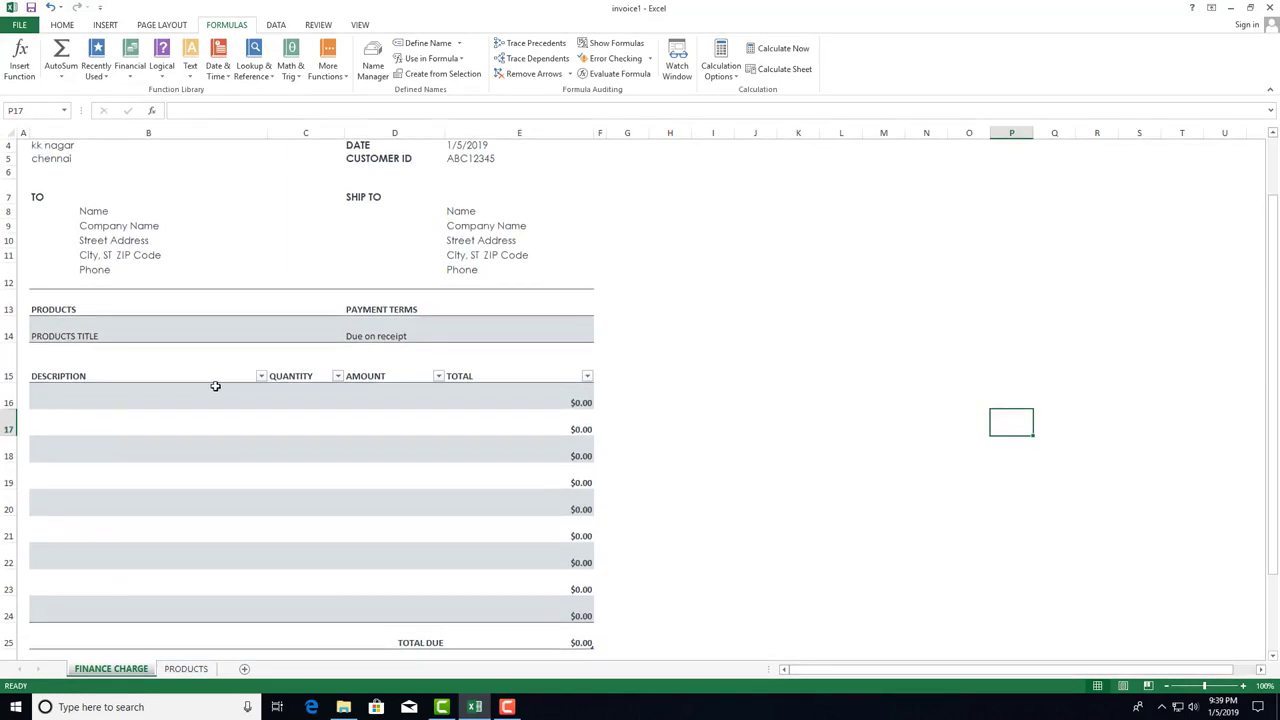
click(195, 393)
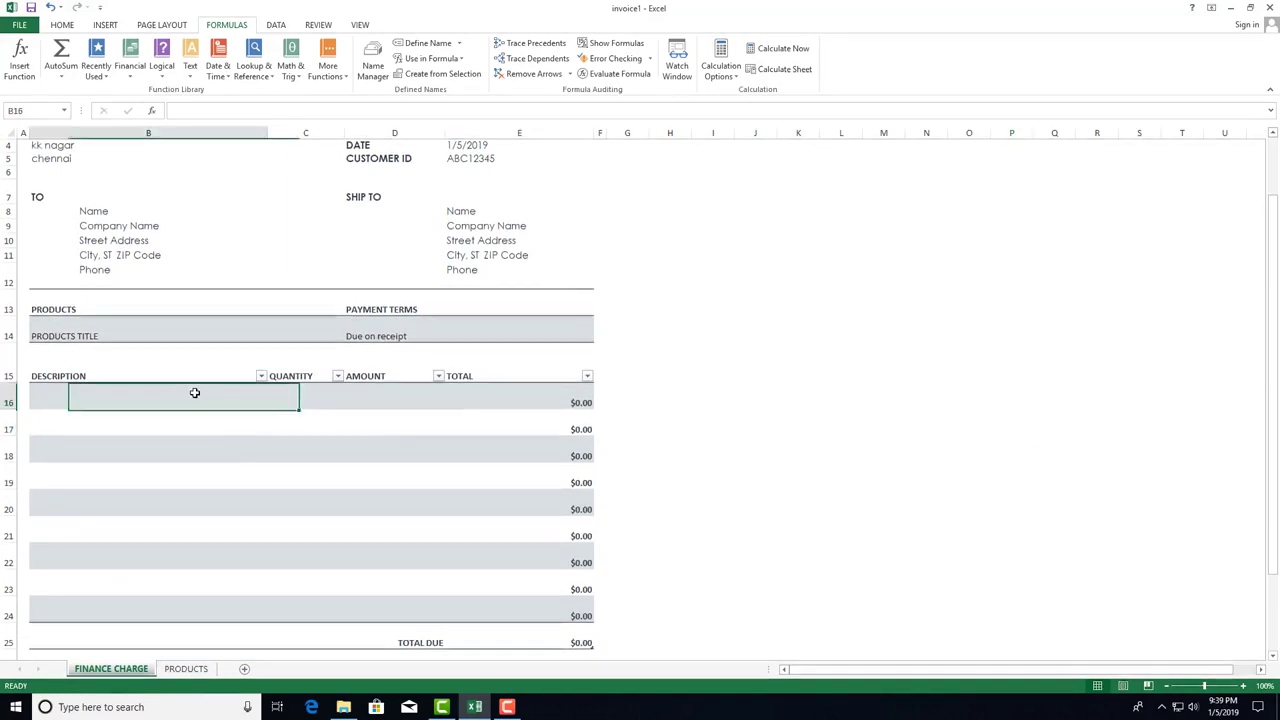
drag(195, 393, 202, 607)
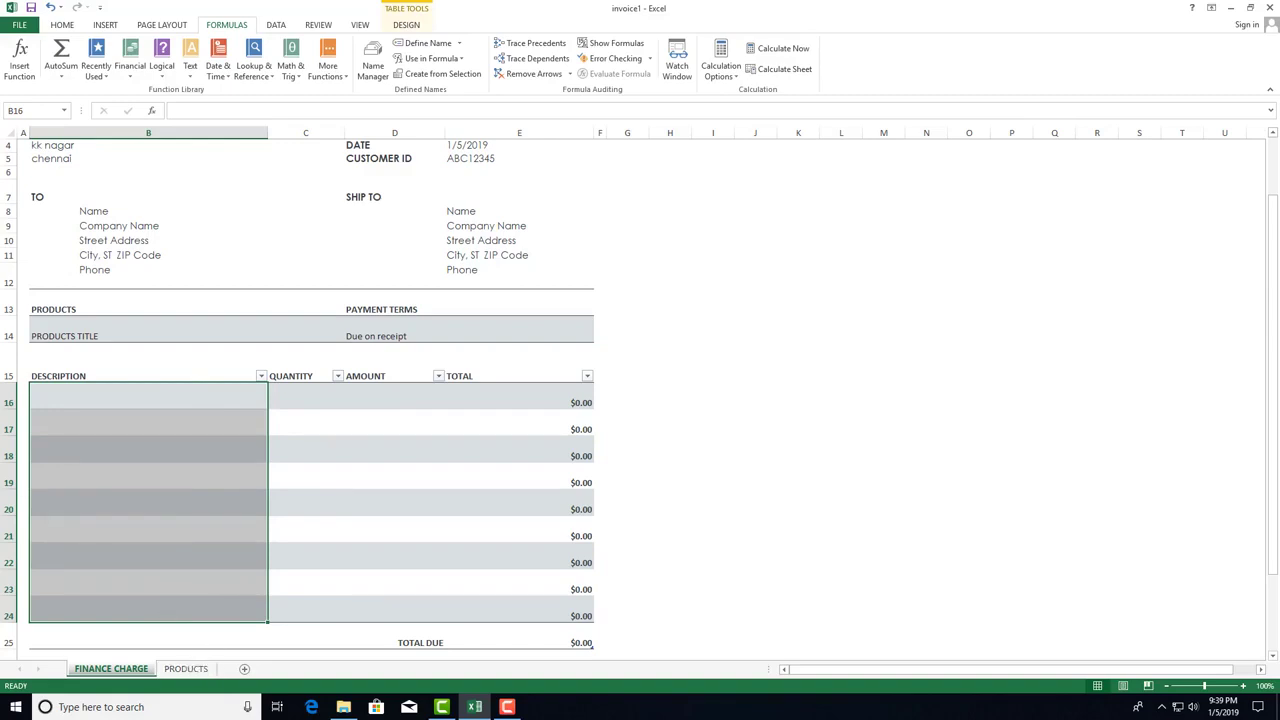
- Set up a Data Validation rule allowing a List with PRODUCTS as the source
click(278, 25)
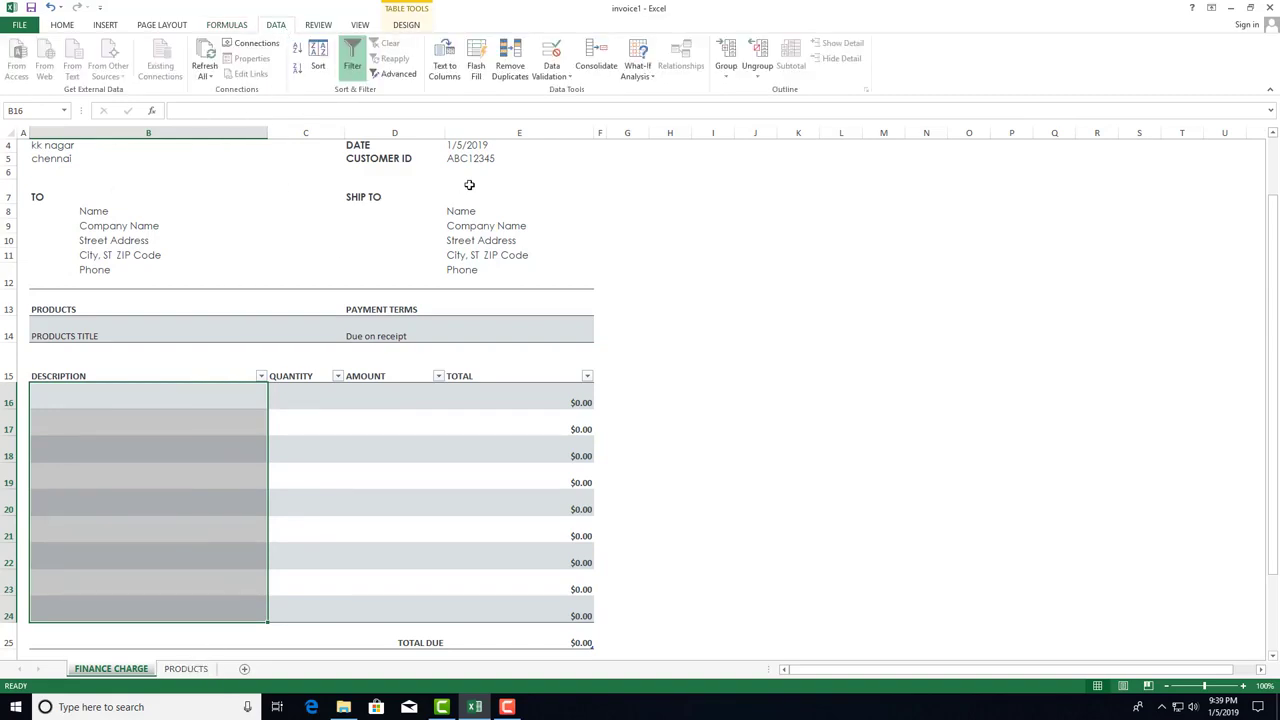
click(552, 67)
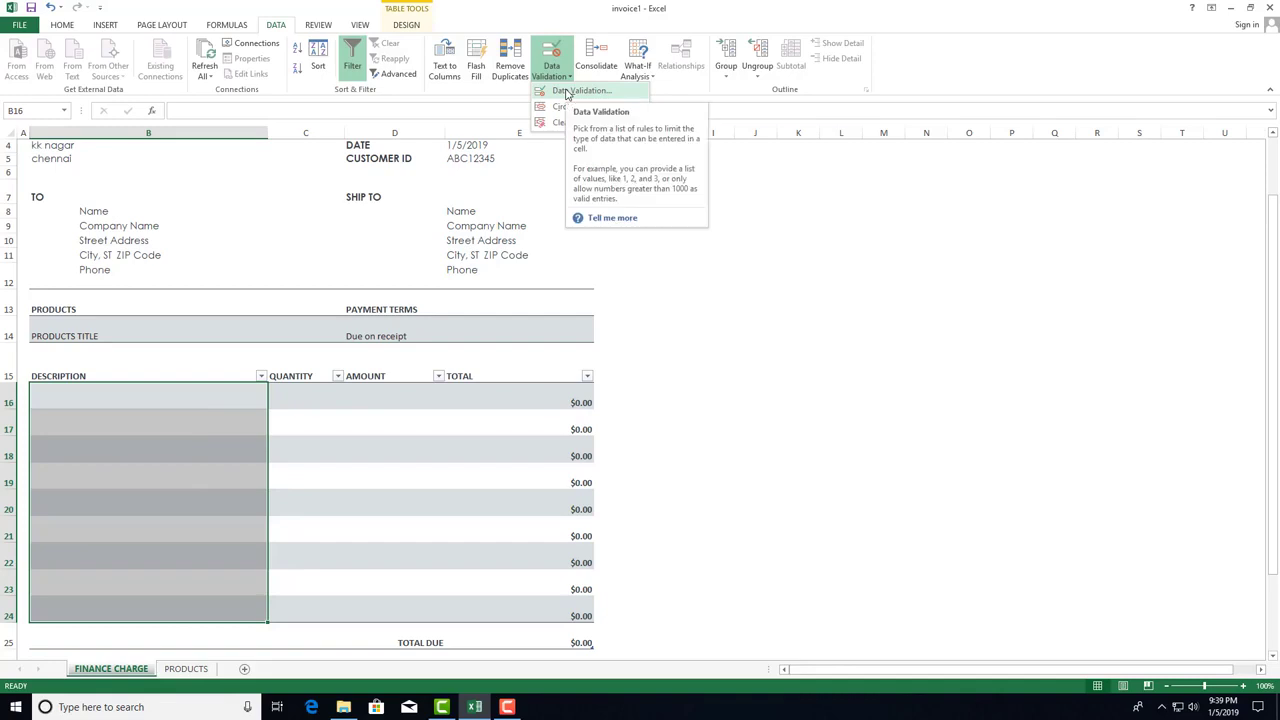
click(567, 91)
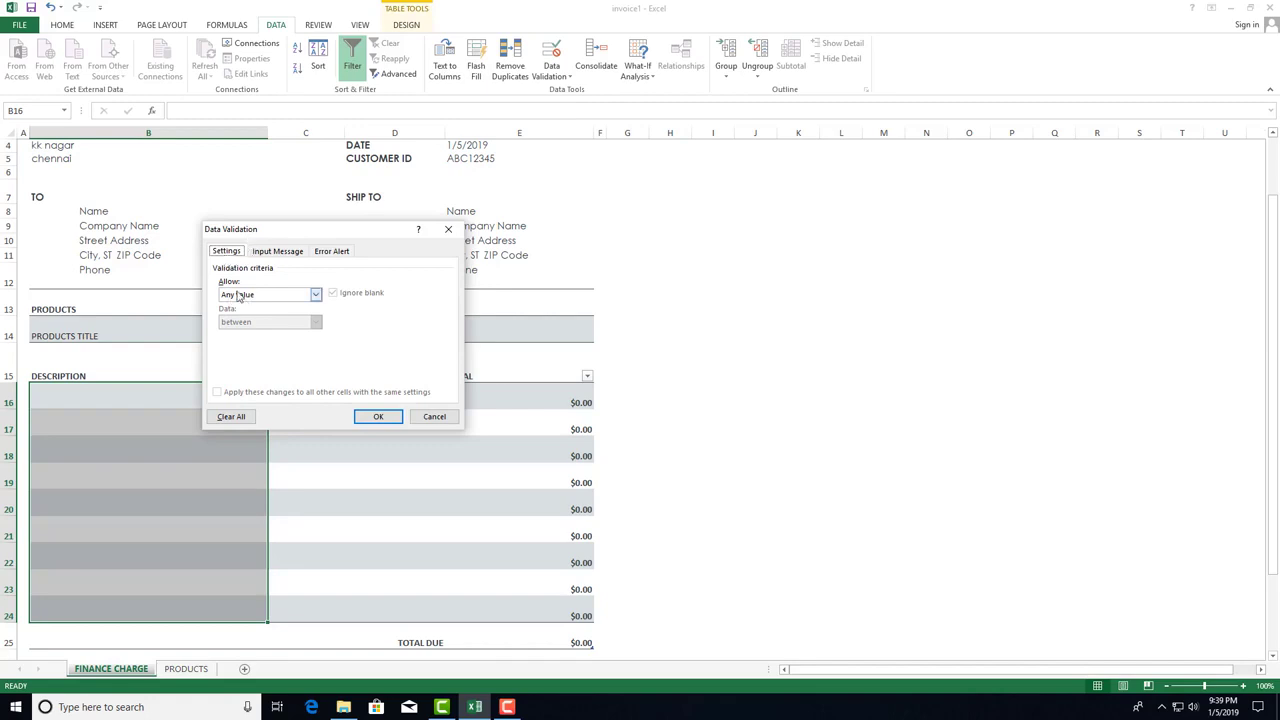
click(239, 297)
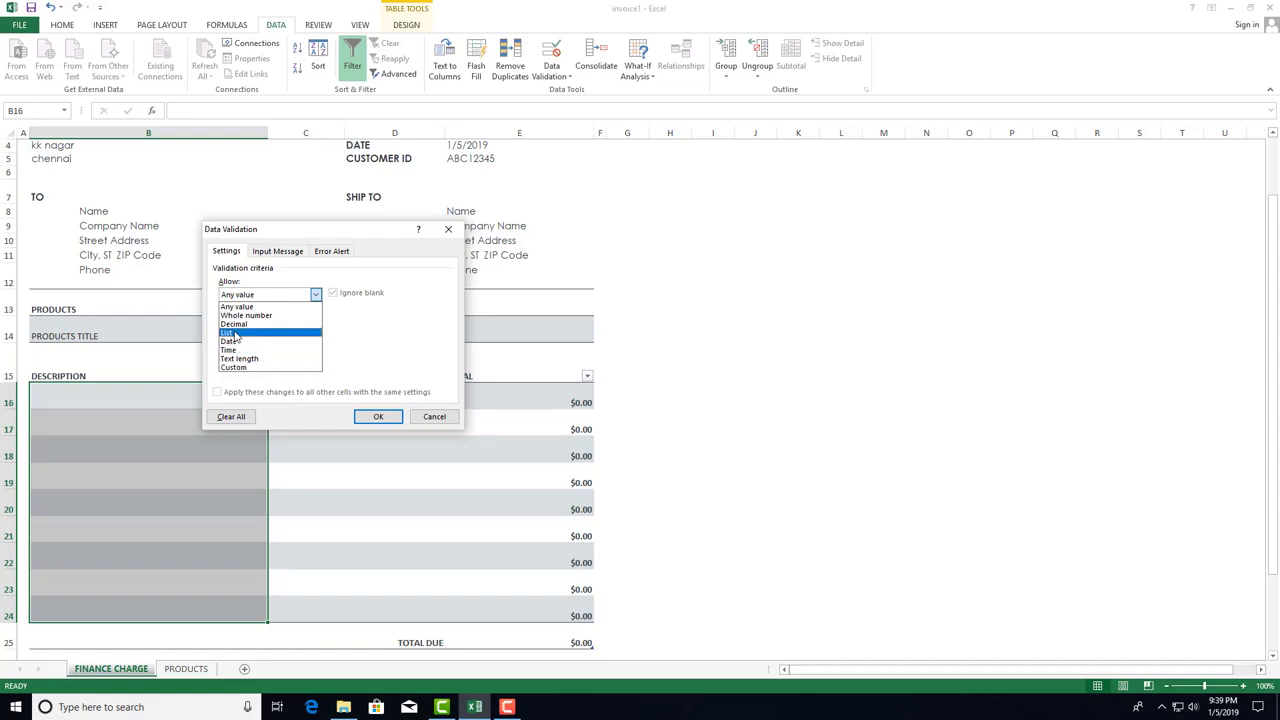
click(233, 335)
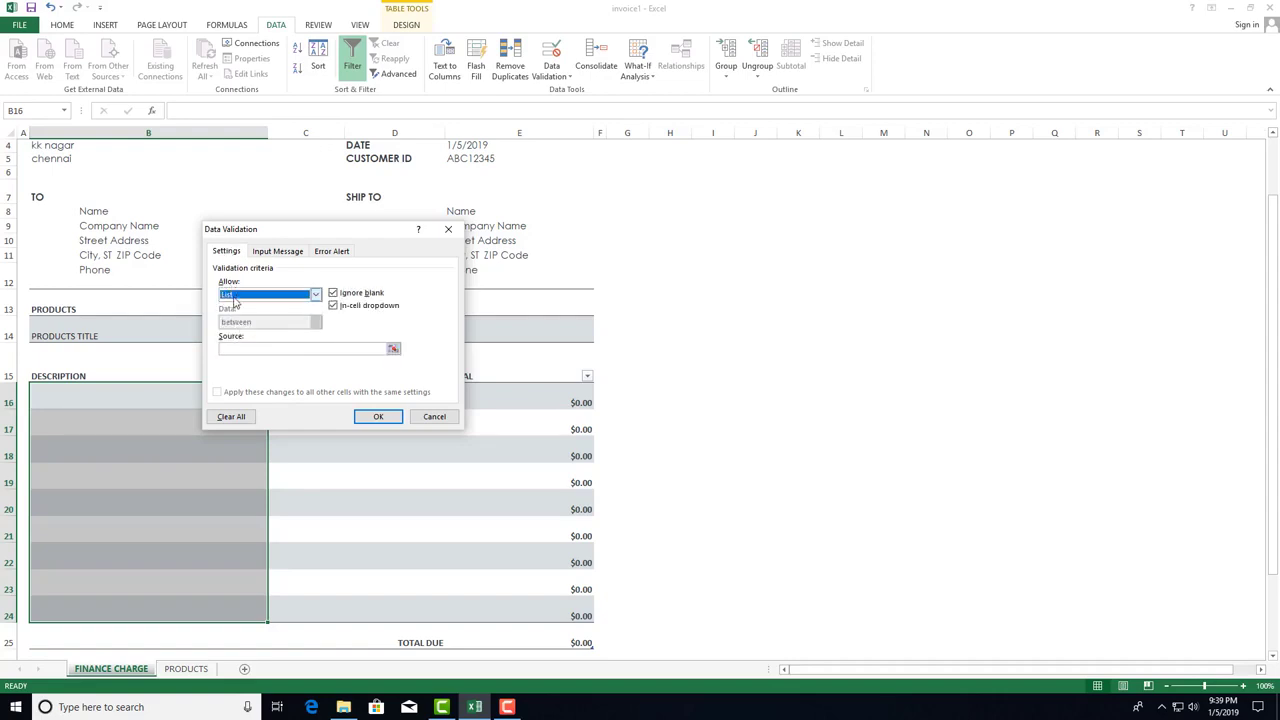
click(276, 347)
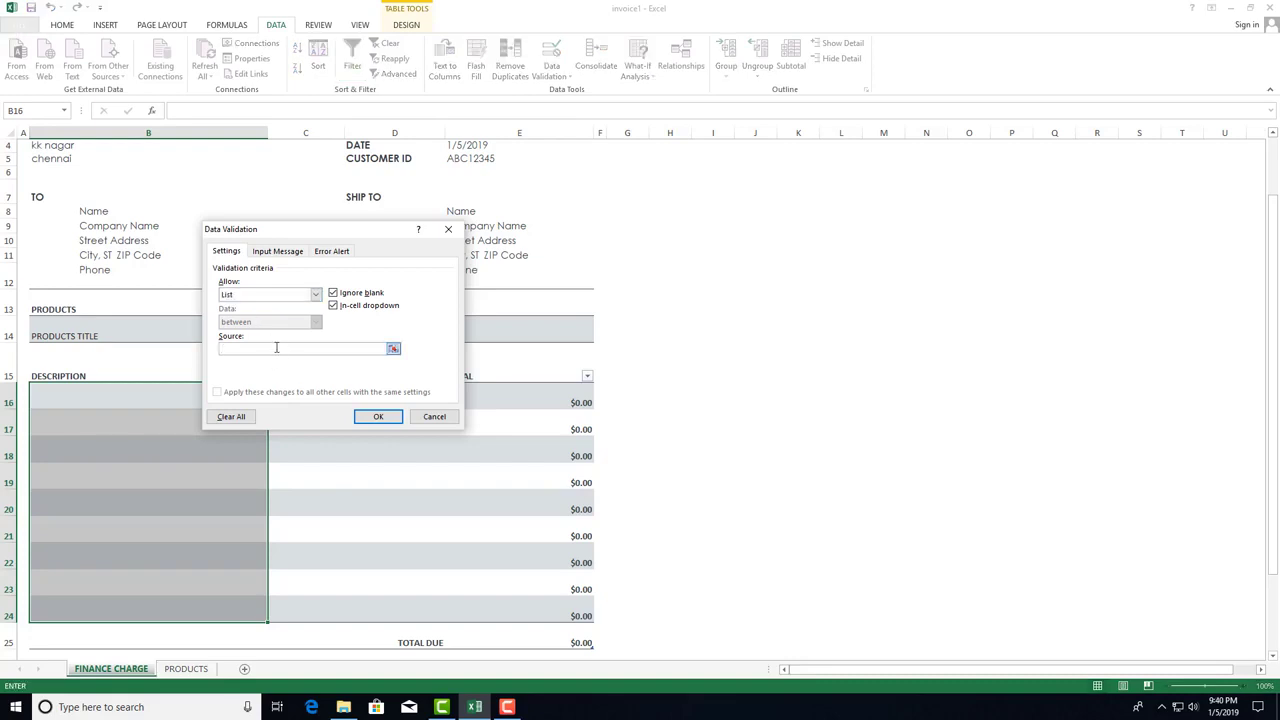
text(=PRODUCTS)
- Apply the list validation and try the product dropdowns in B16 and B17
click(378, 416)
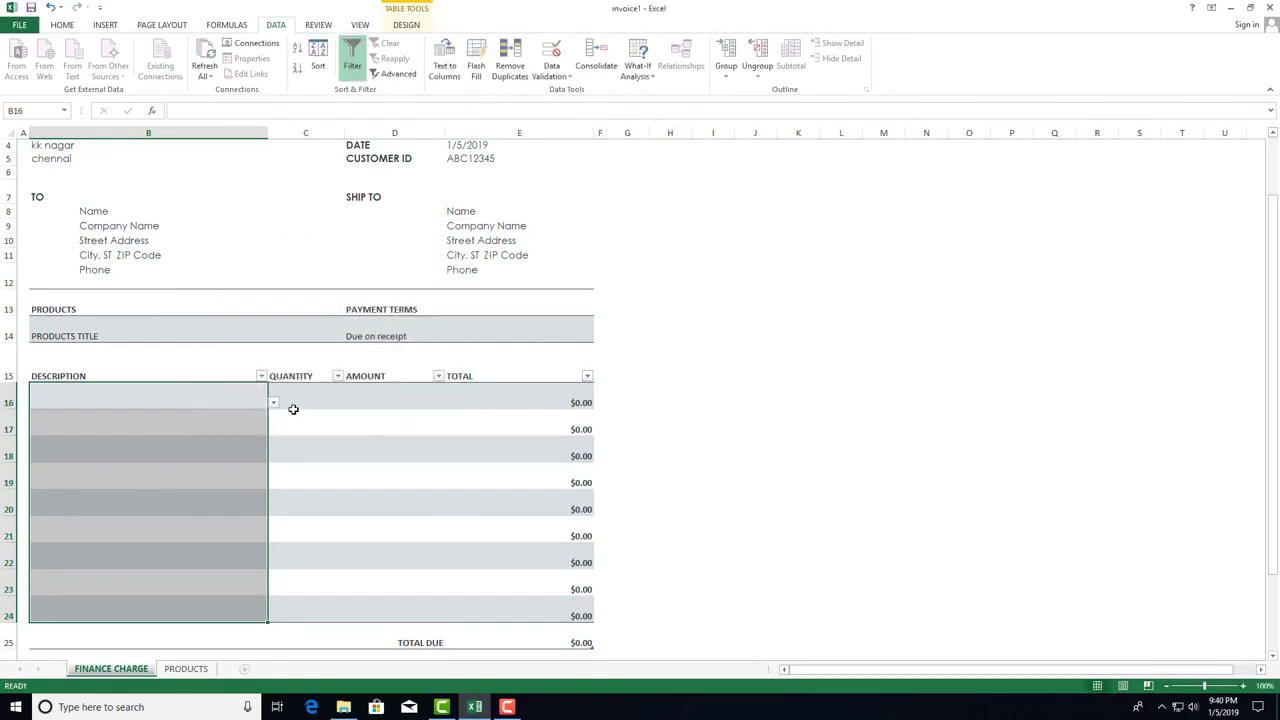
click(285, 418)
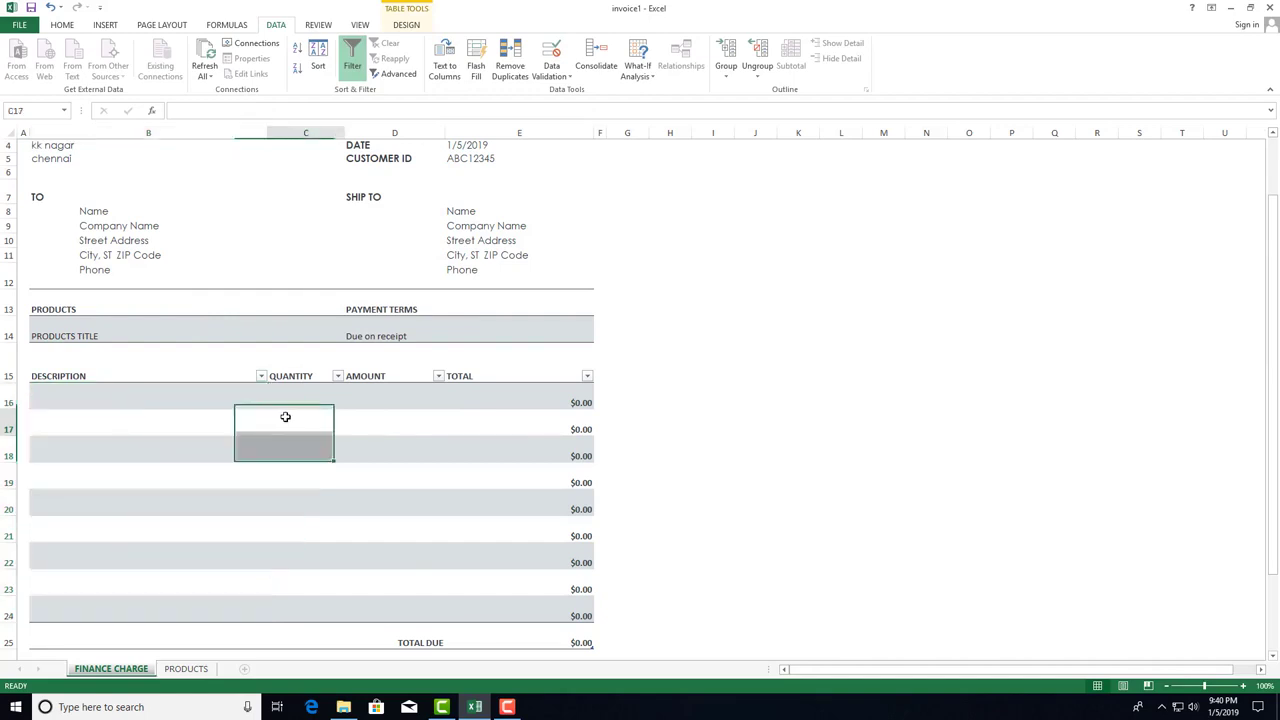
click(262, 402)
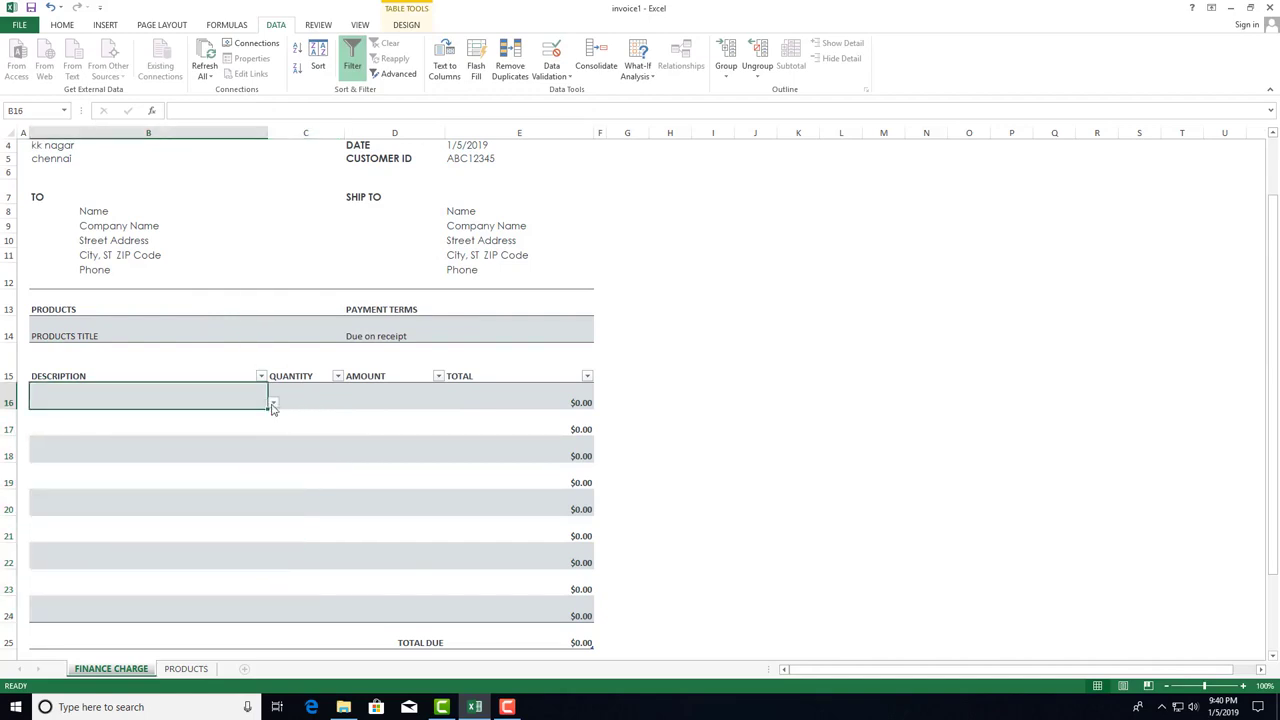
click(272, 404)
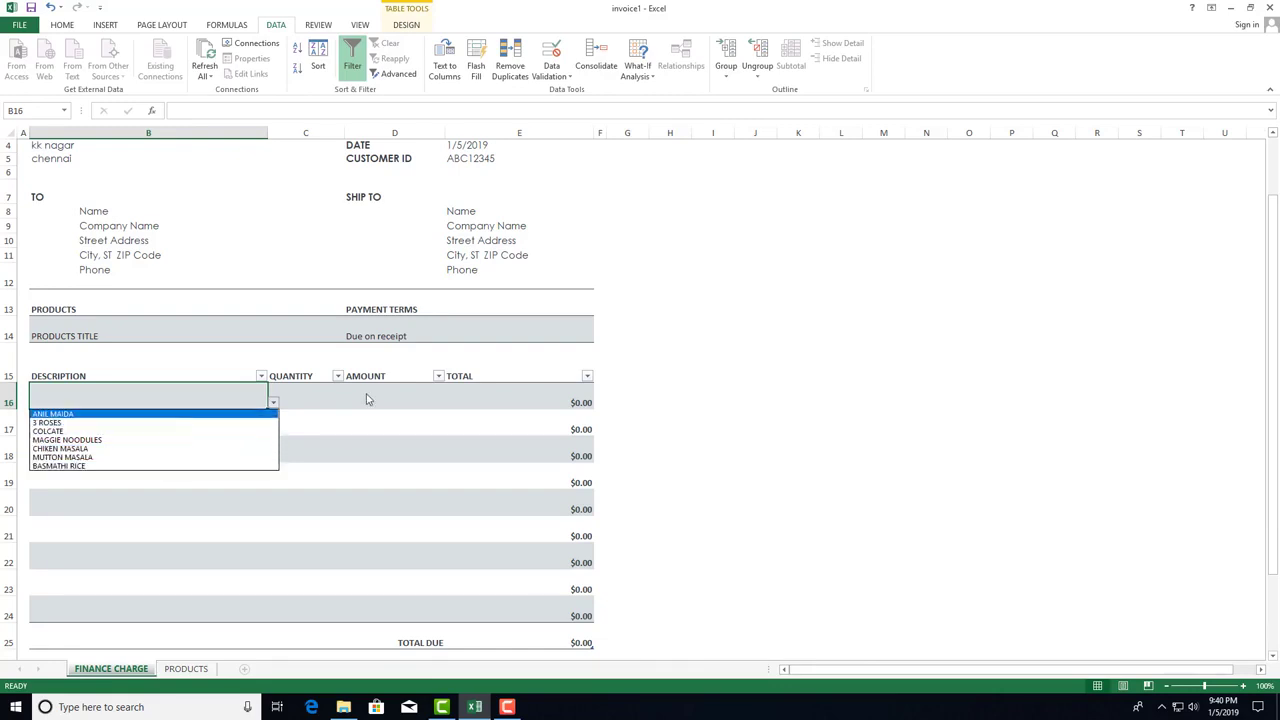
click(300, 400)
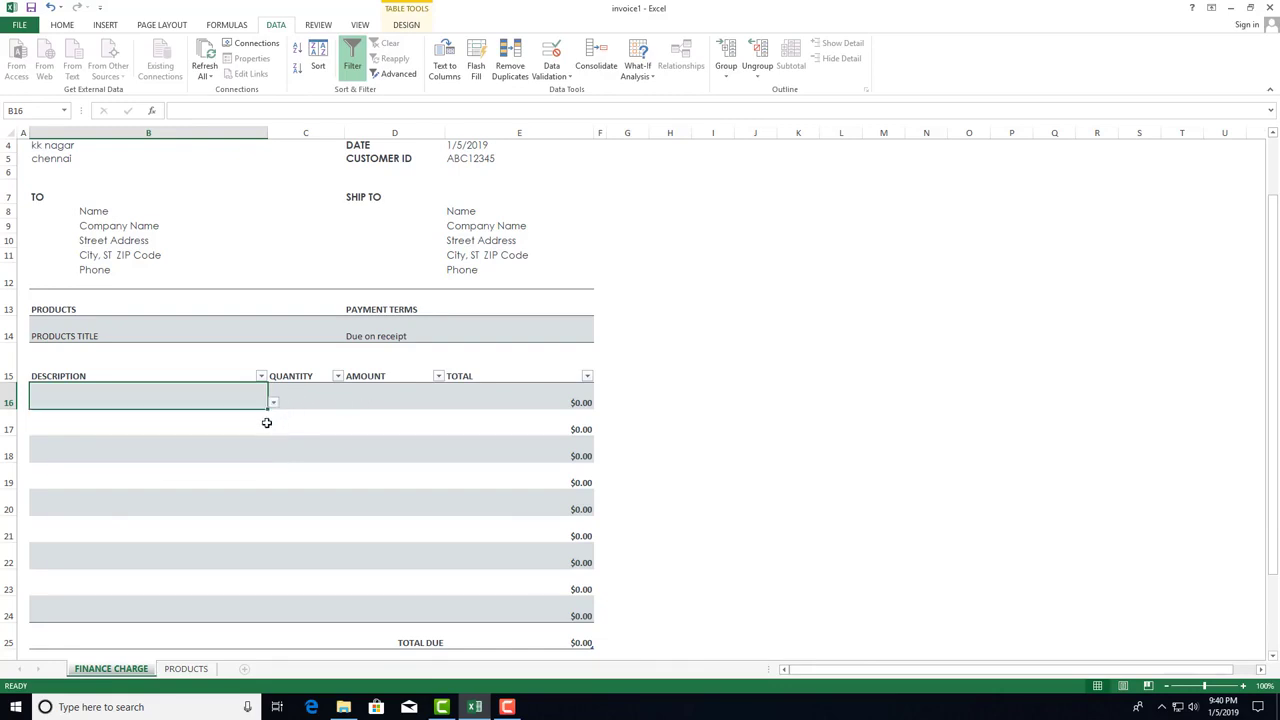
click(262, 422)
click(274, 429)
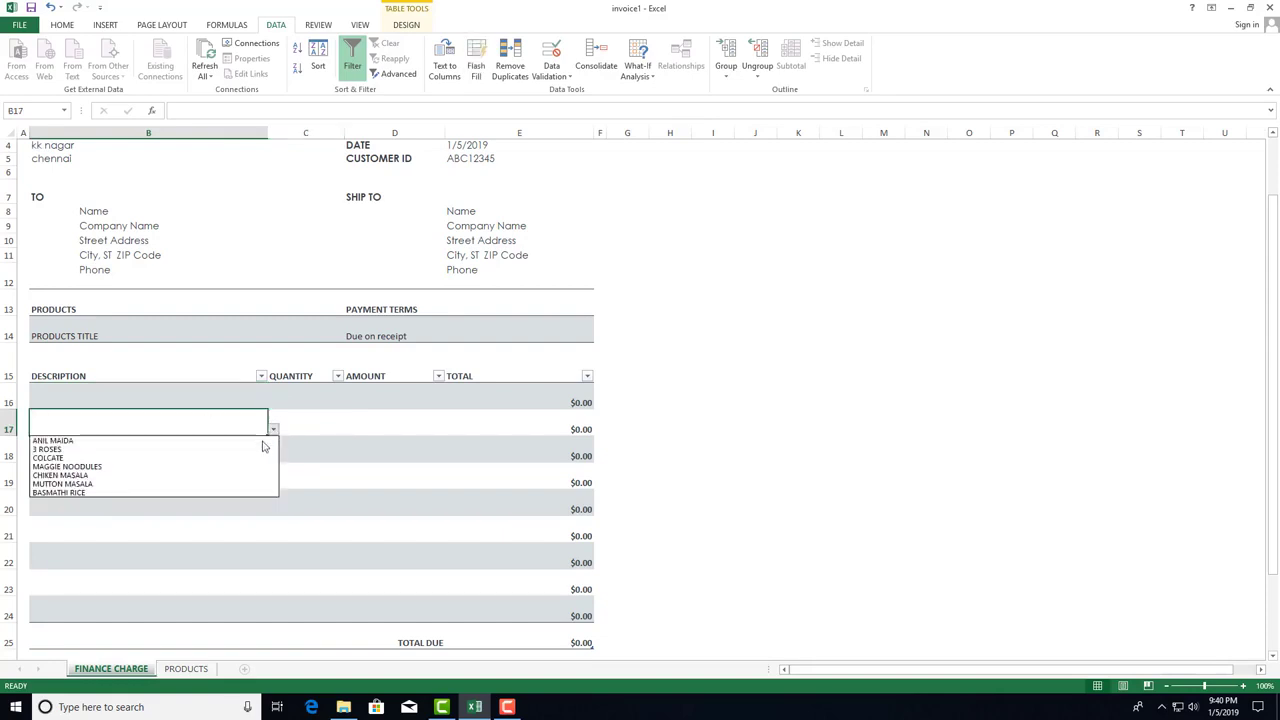
click(243, 394)
- Pick ANIL MAIDA, 3 ROSES and MUTTON MASALA for B16, B17 and B18 from the dropdowns
click(237, 394)
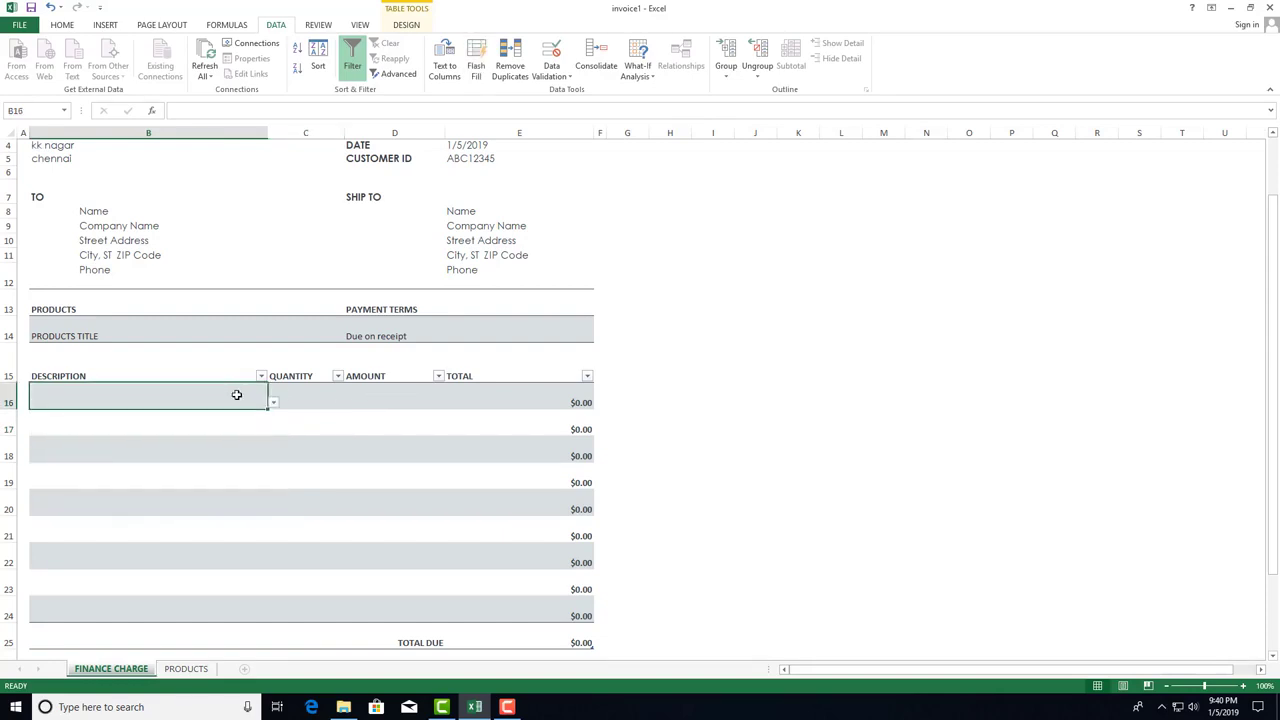
click(272, 402)
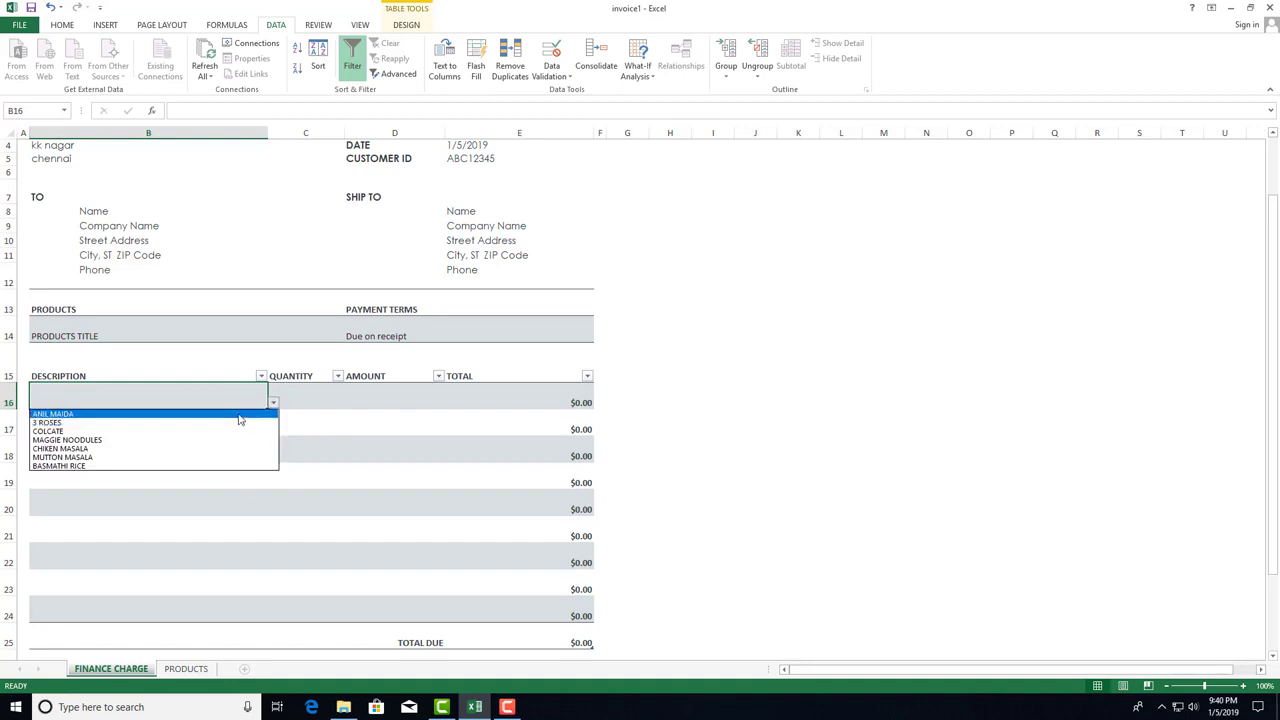
click(240, 414)
click(237, 419)
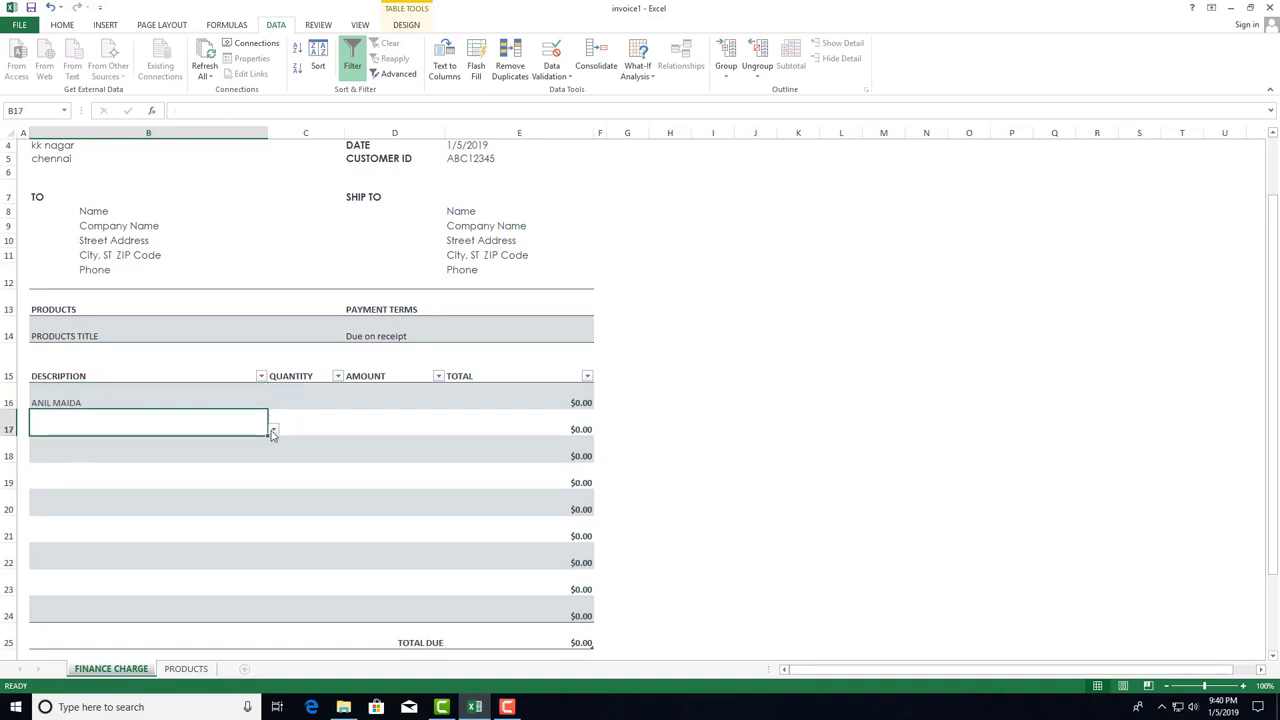
click(273, 430)
click(235, 451)
click(235, 452)
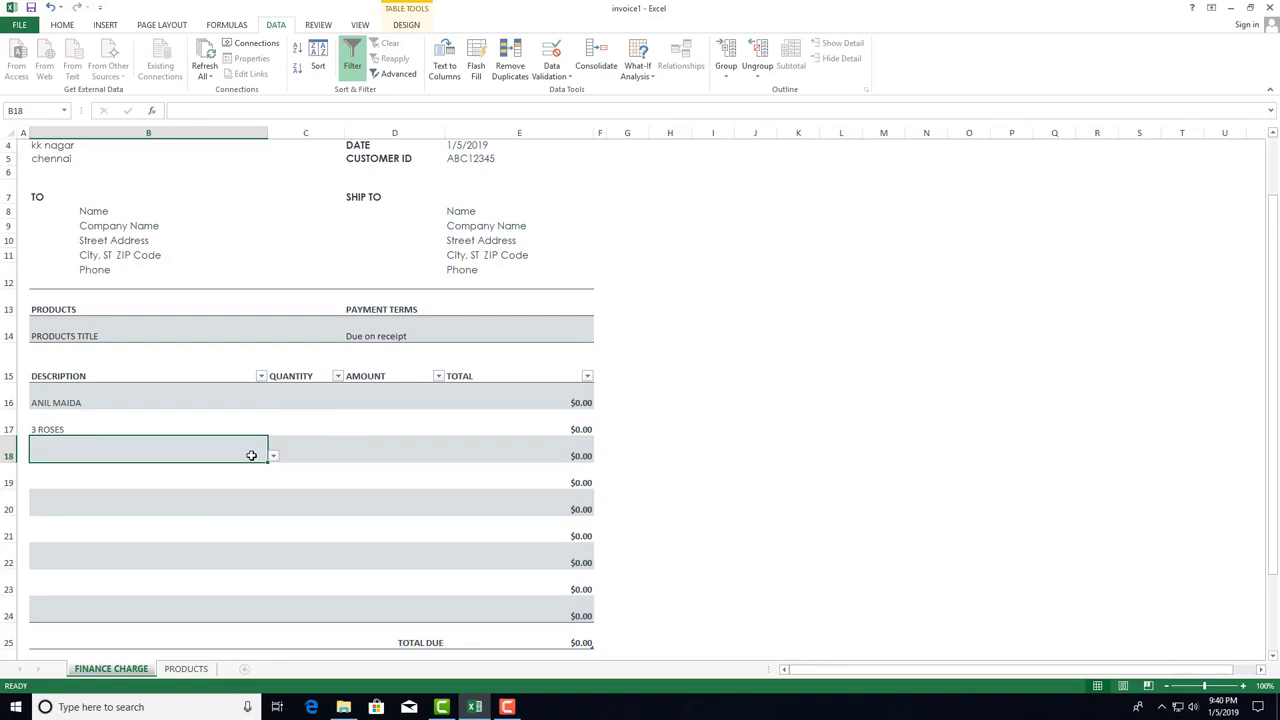
click(273, 456)
click(235, 505)
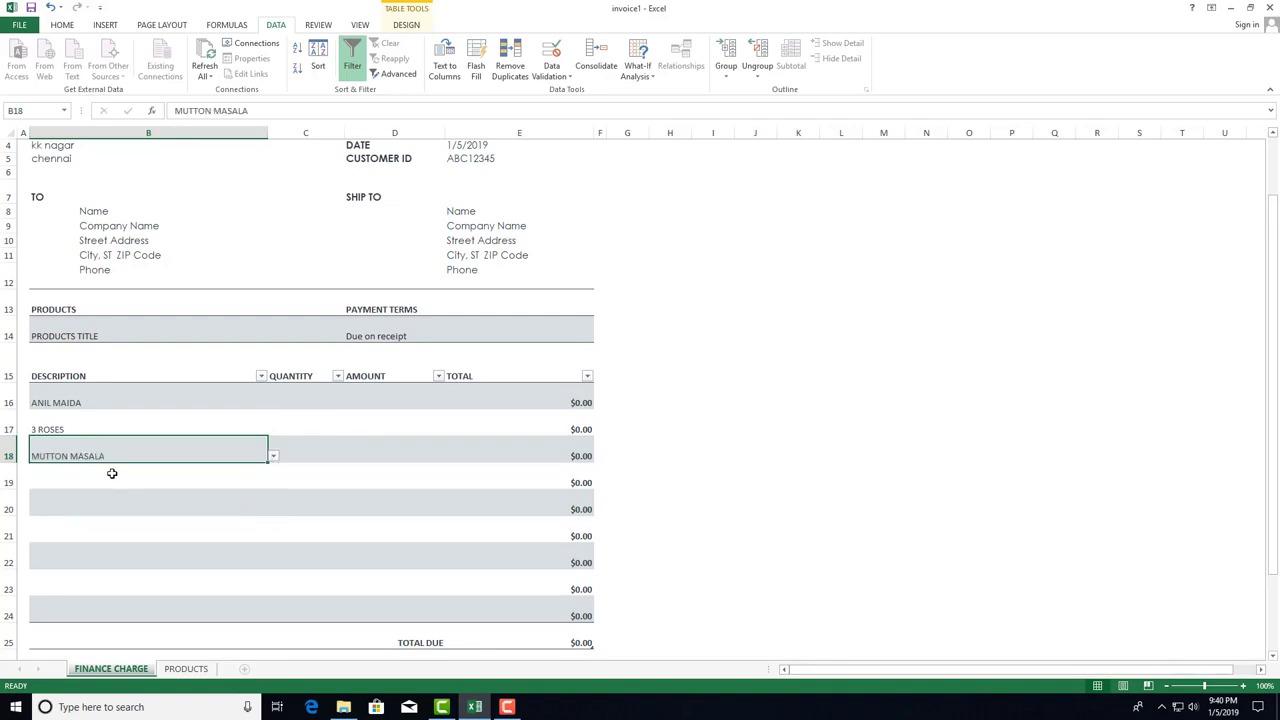
click(118, 478)
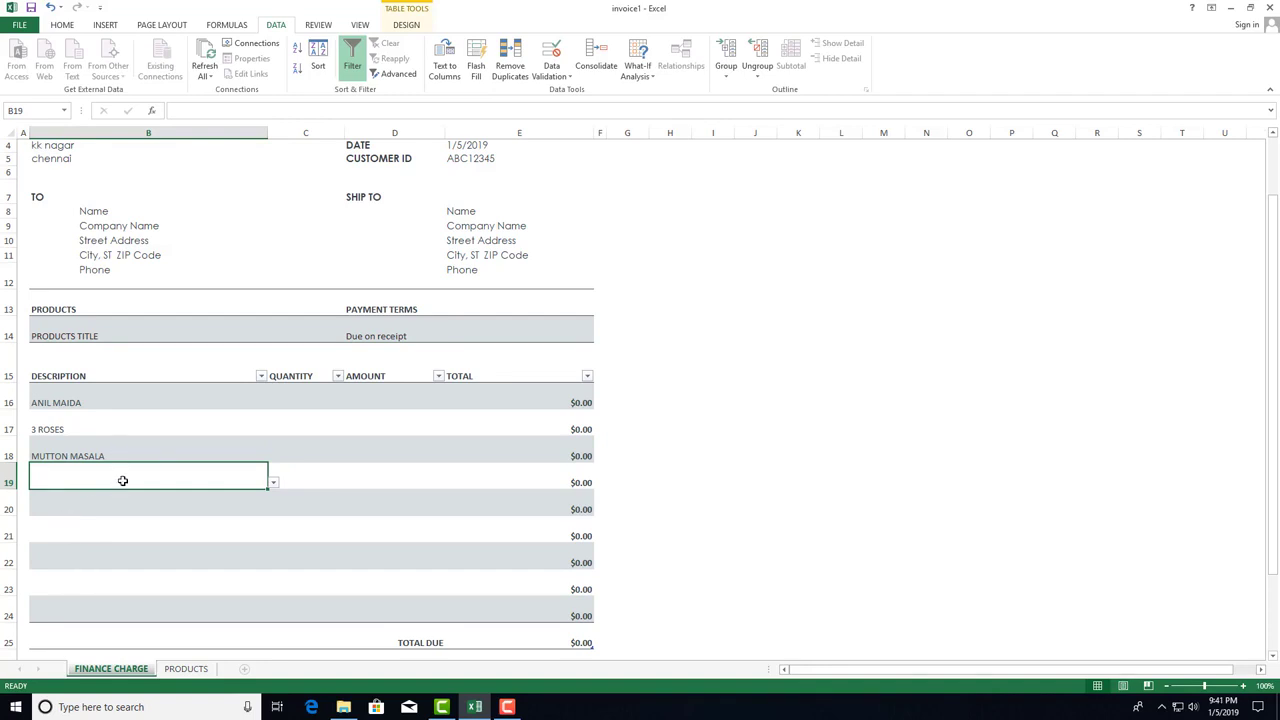
click(273, 483)
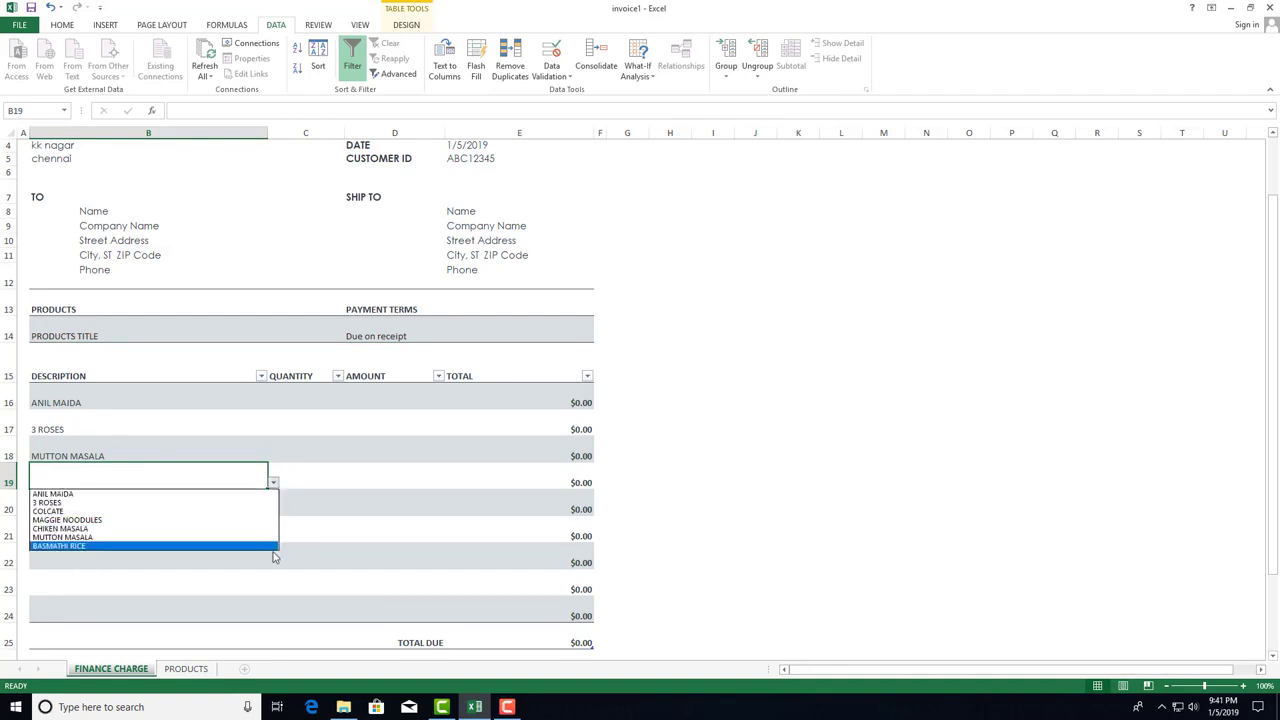
click(330, 480)
click(186, 669)
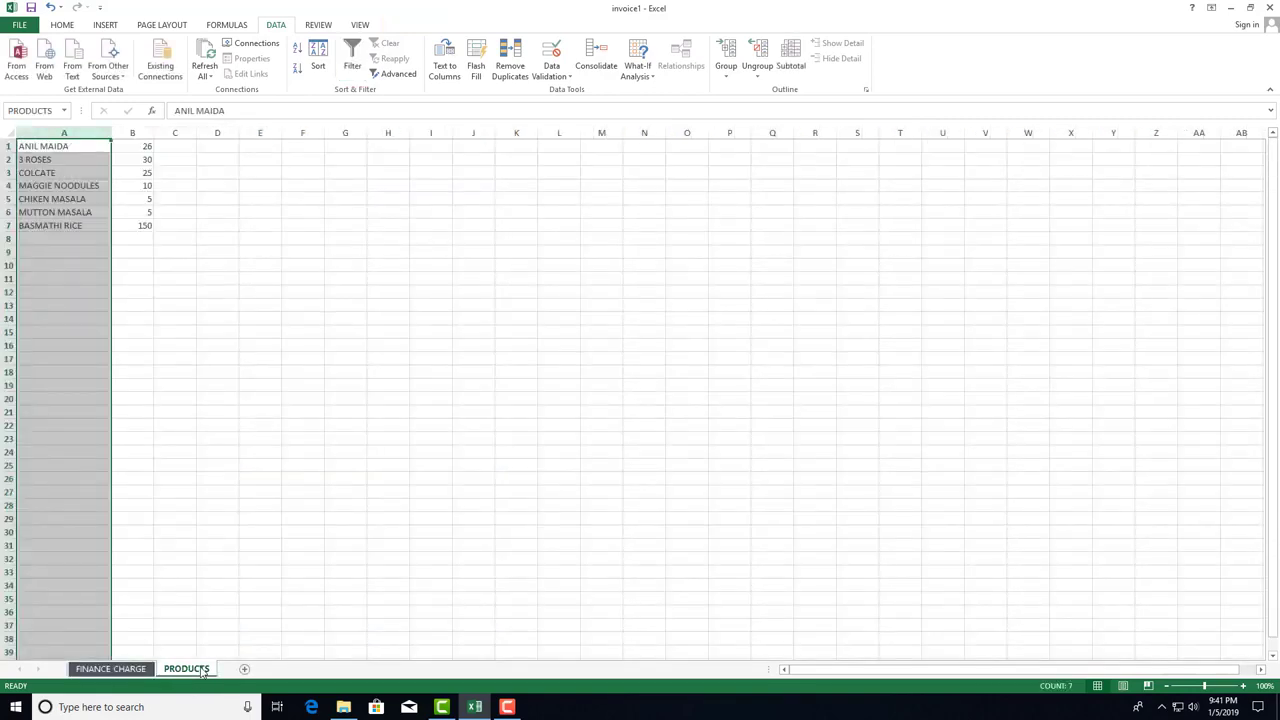
click(68, 252)
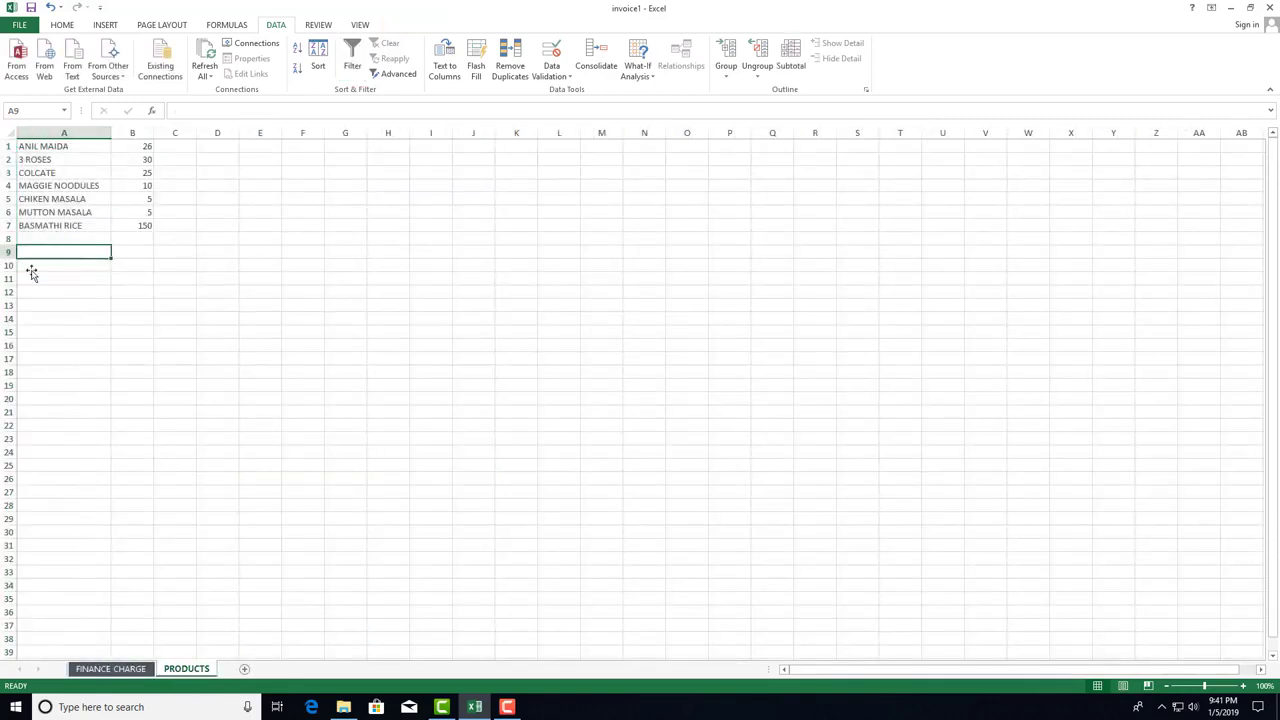
scroll(76, 517, down, 5)
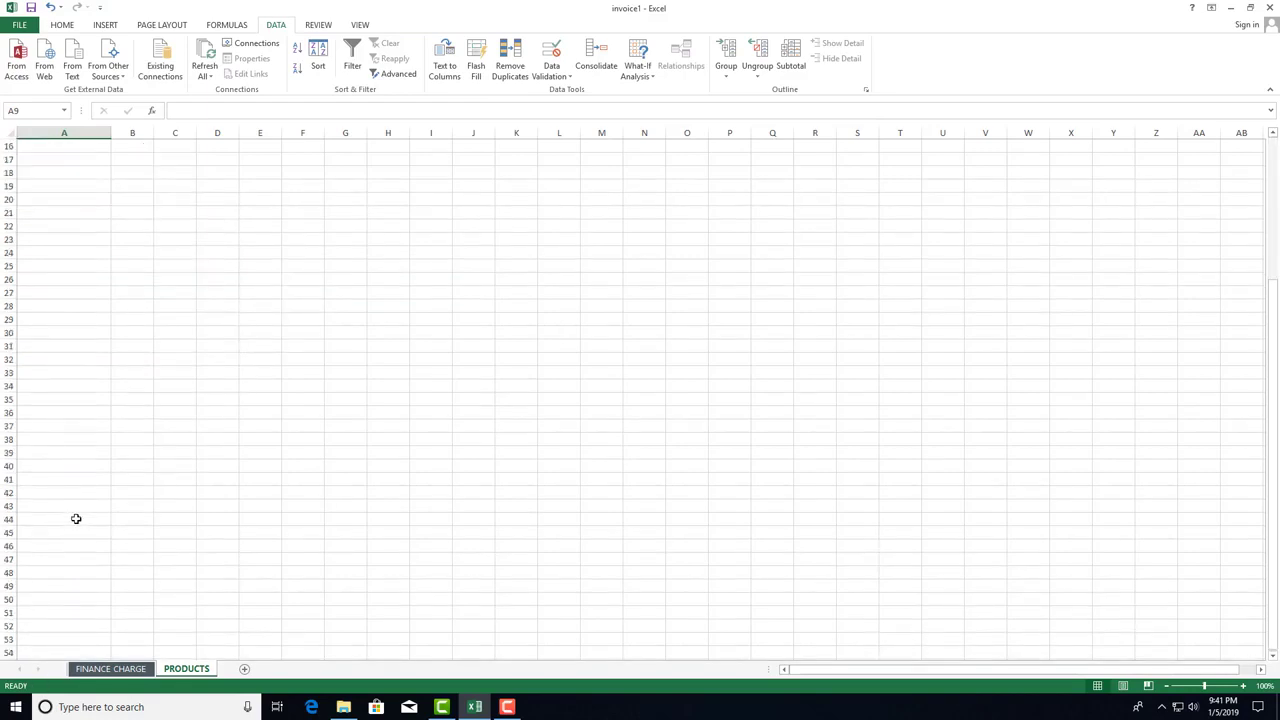
scroll(70, 490, up, 5)
click(34, 241)
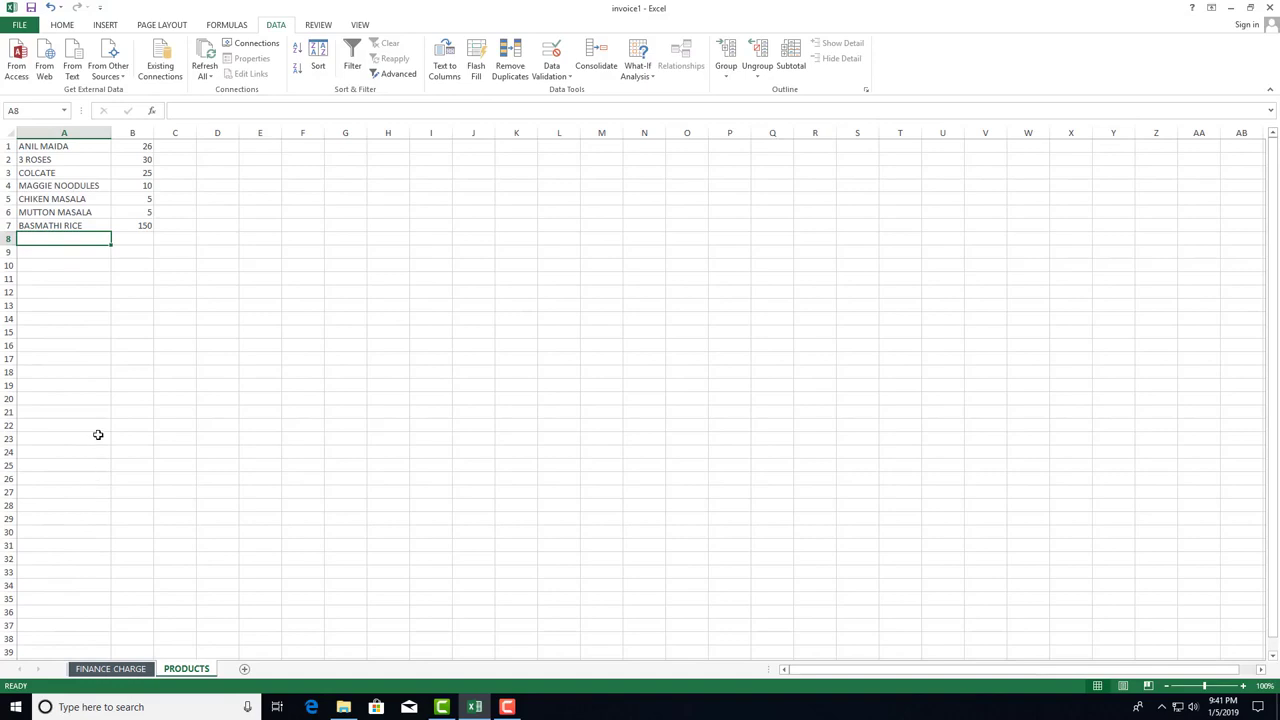
click(108, 670)
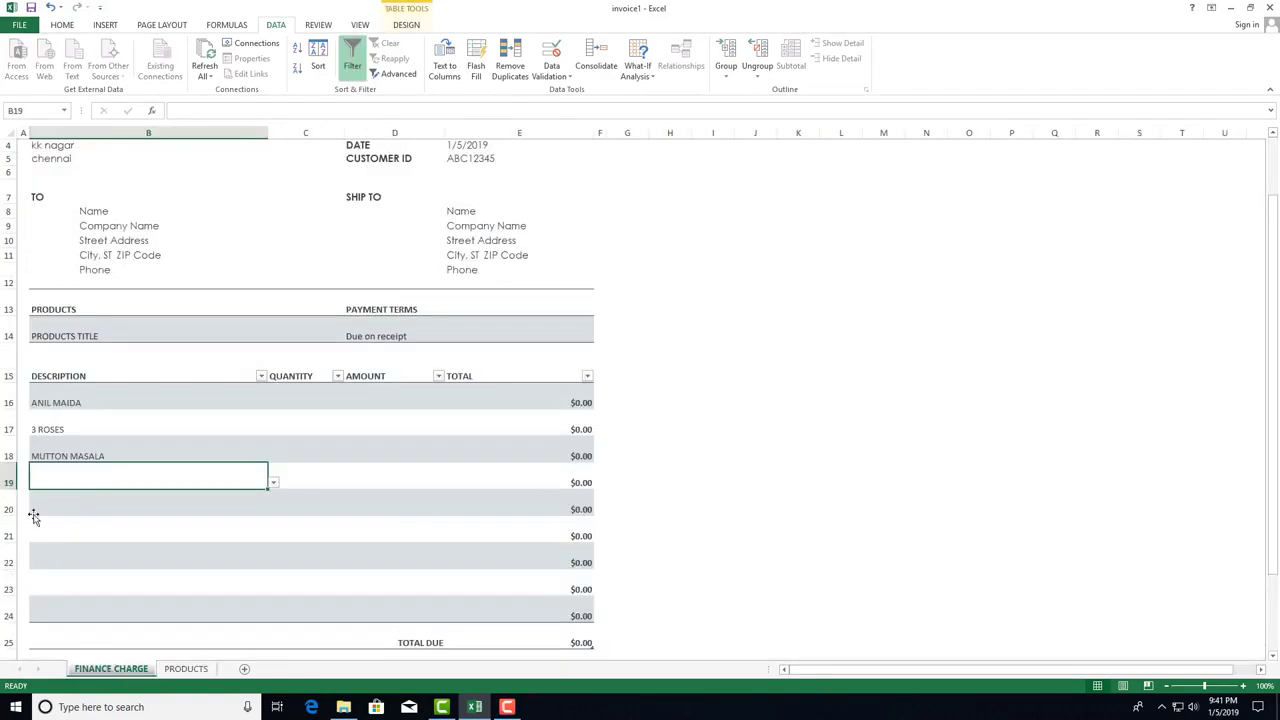
click(225, 446)
click(273, 456)
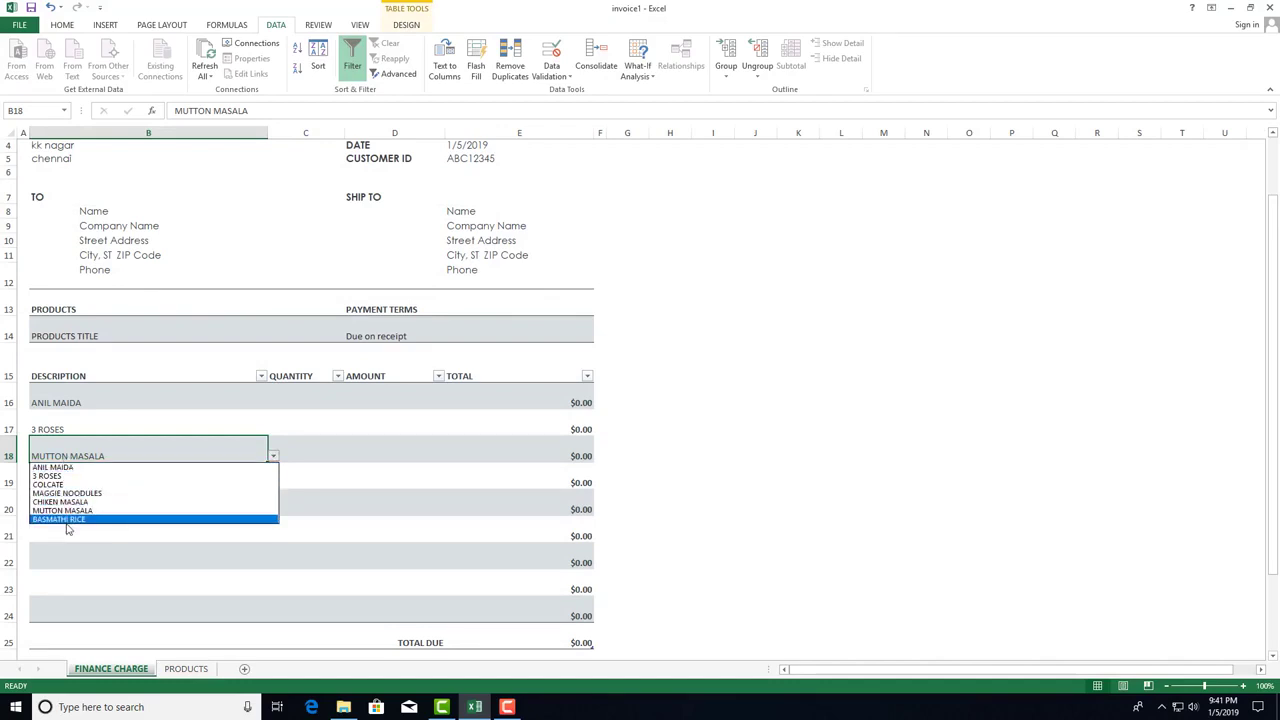
key(Escape)
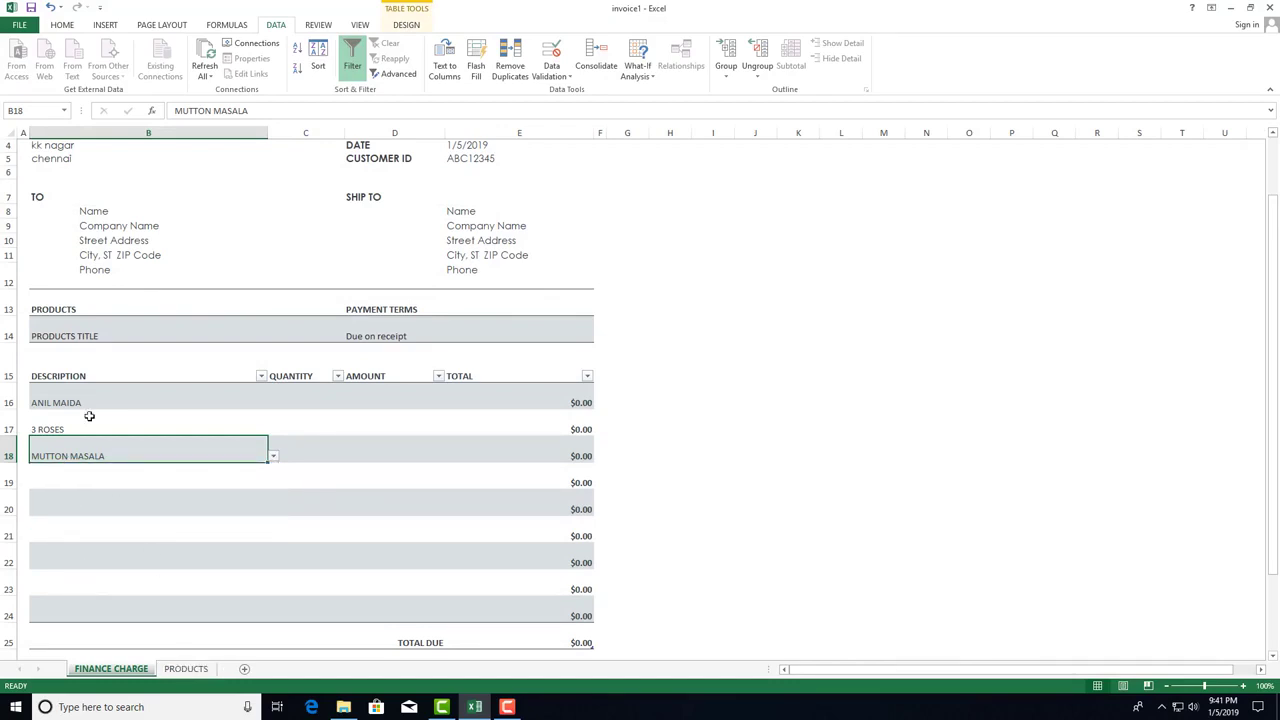
- Enter GILLETE in A8 of the PRODUCTS sheet, then go back to the invoice's B19
click(186, 669)
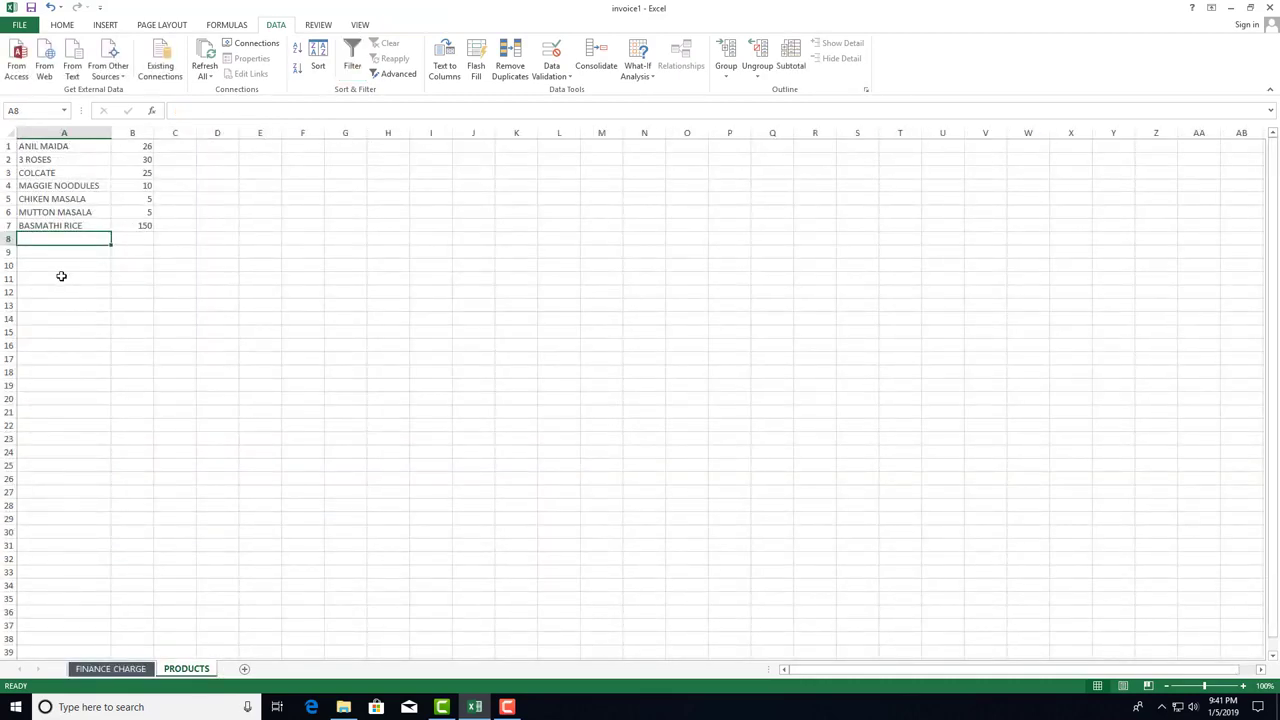
text(gGILLETE)
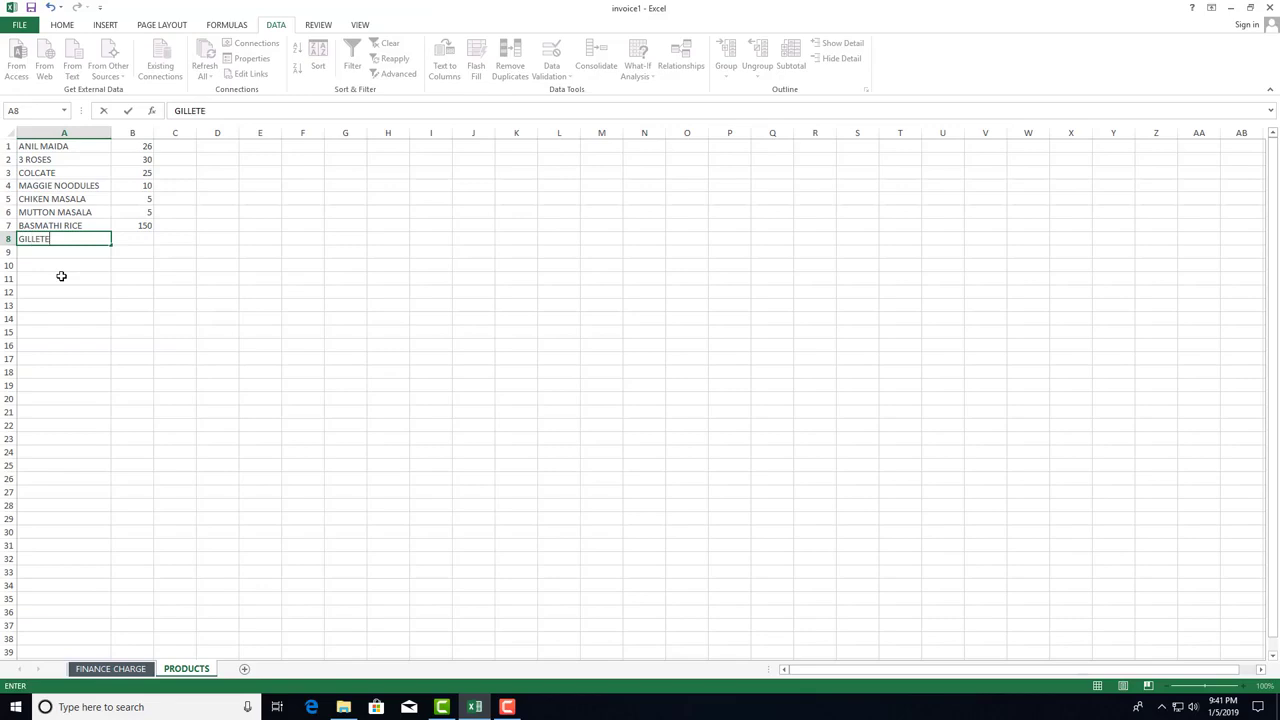
click(61, 276)
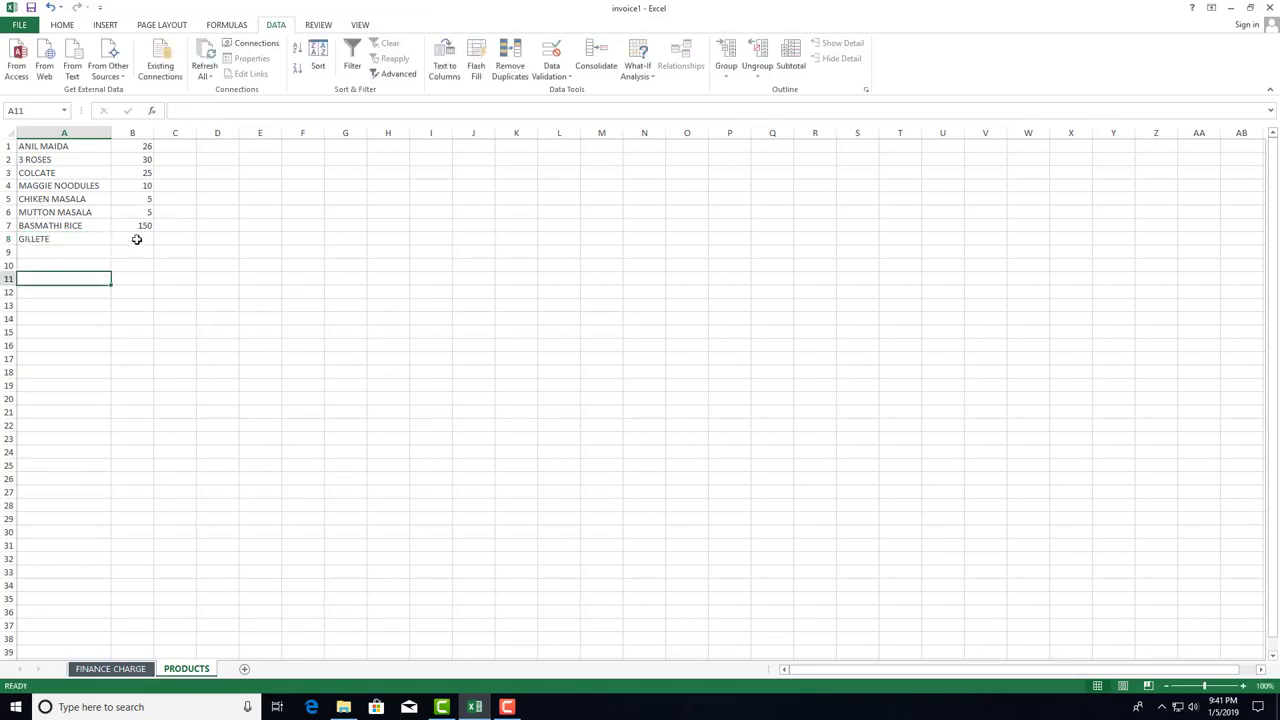
click(100, 668)
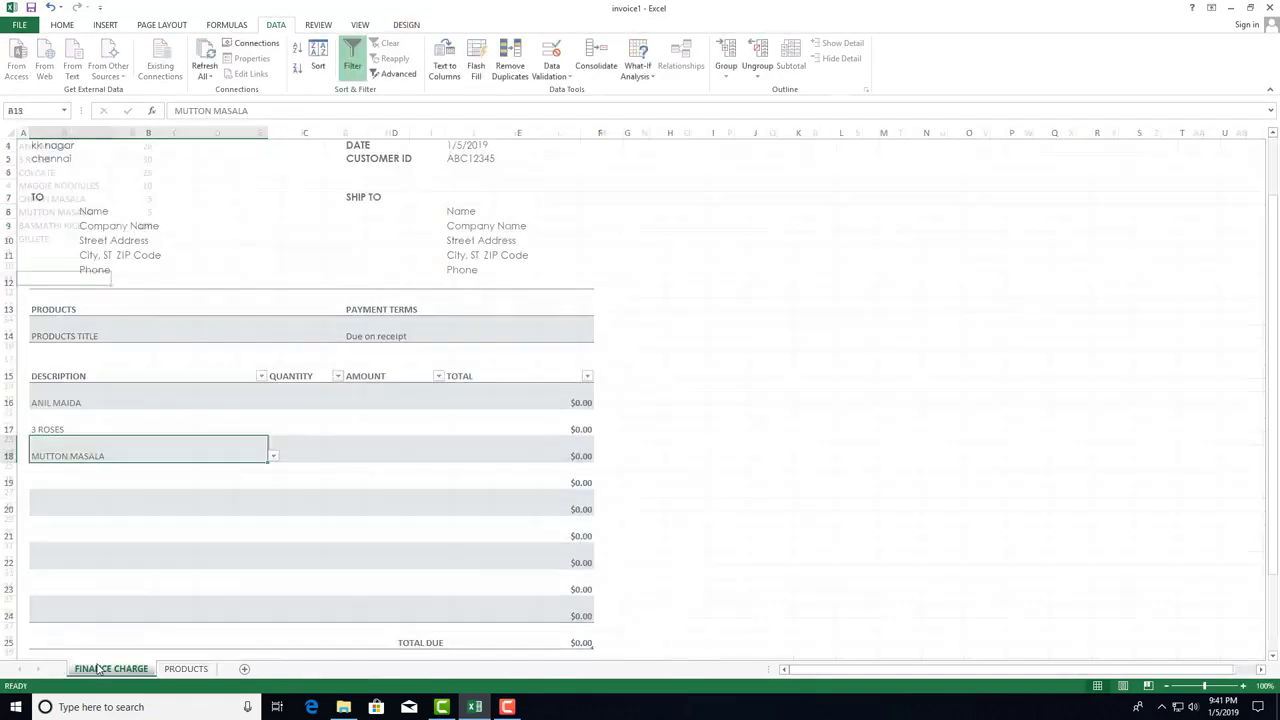
click(140, 486)
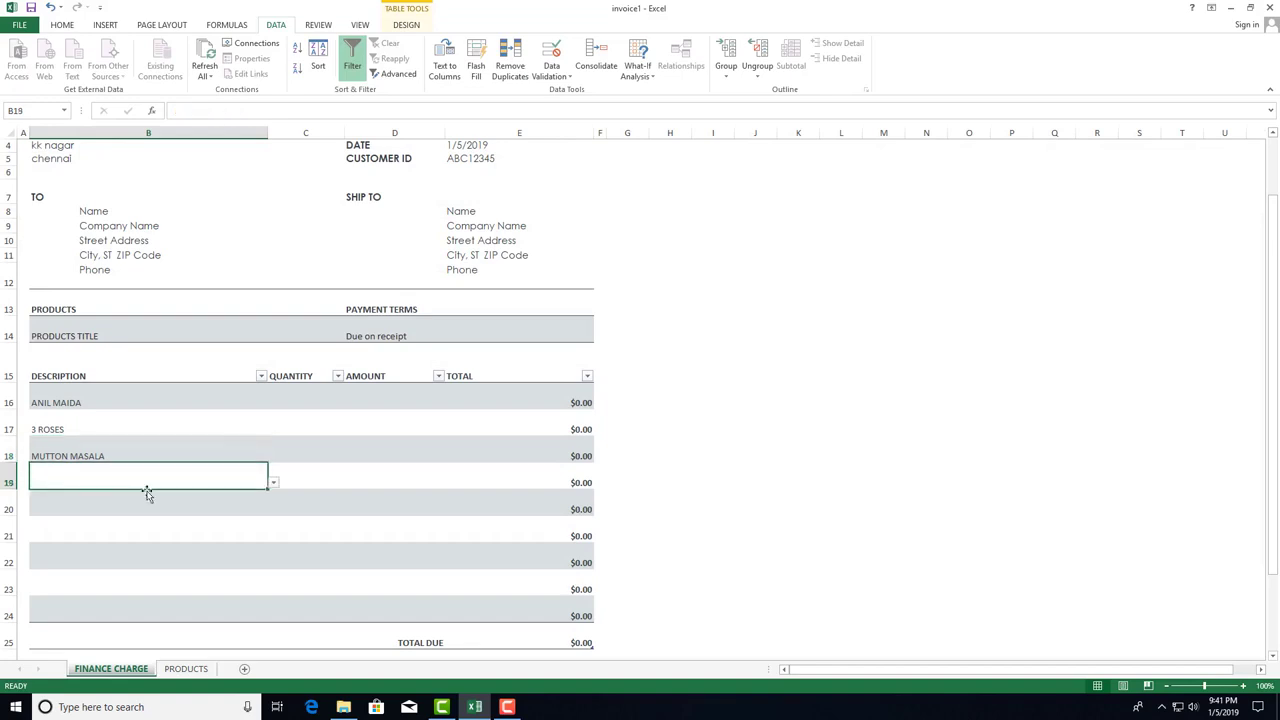
- Check that GILLETE now shows in the B19 product dropdown
click(275, 484)
click(182, 668)
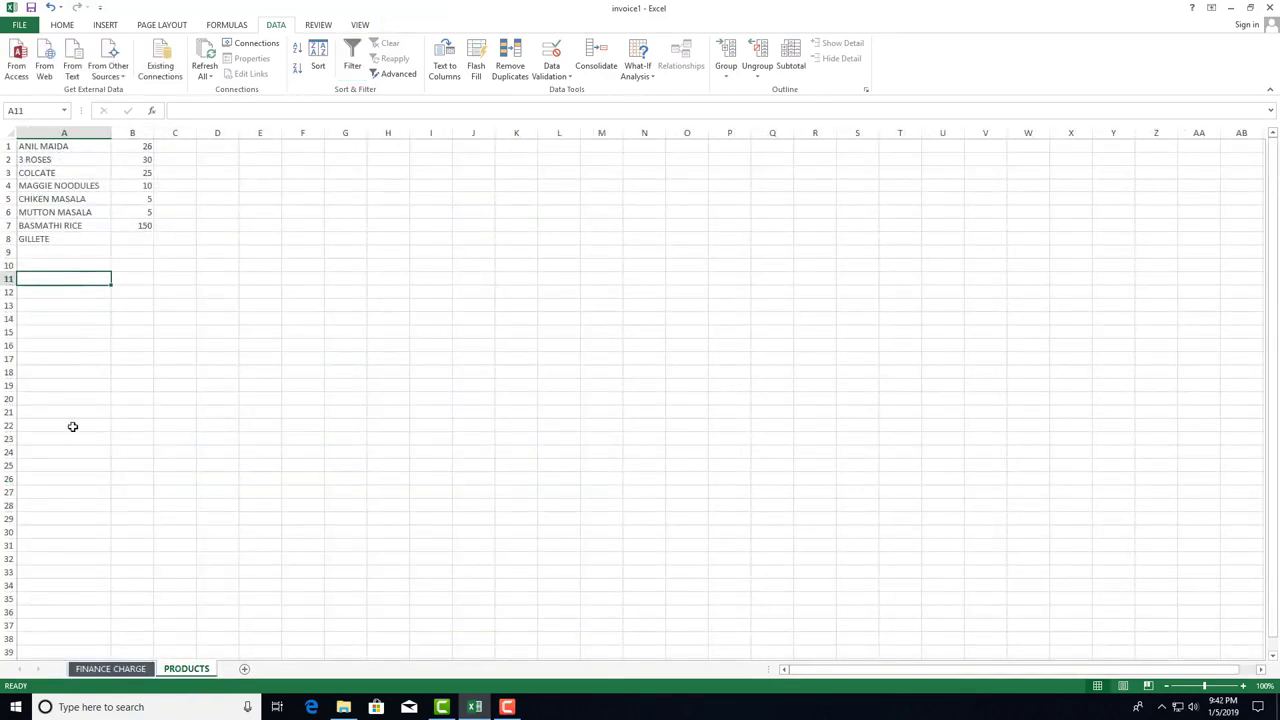
click(135, 668)
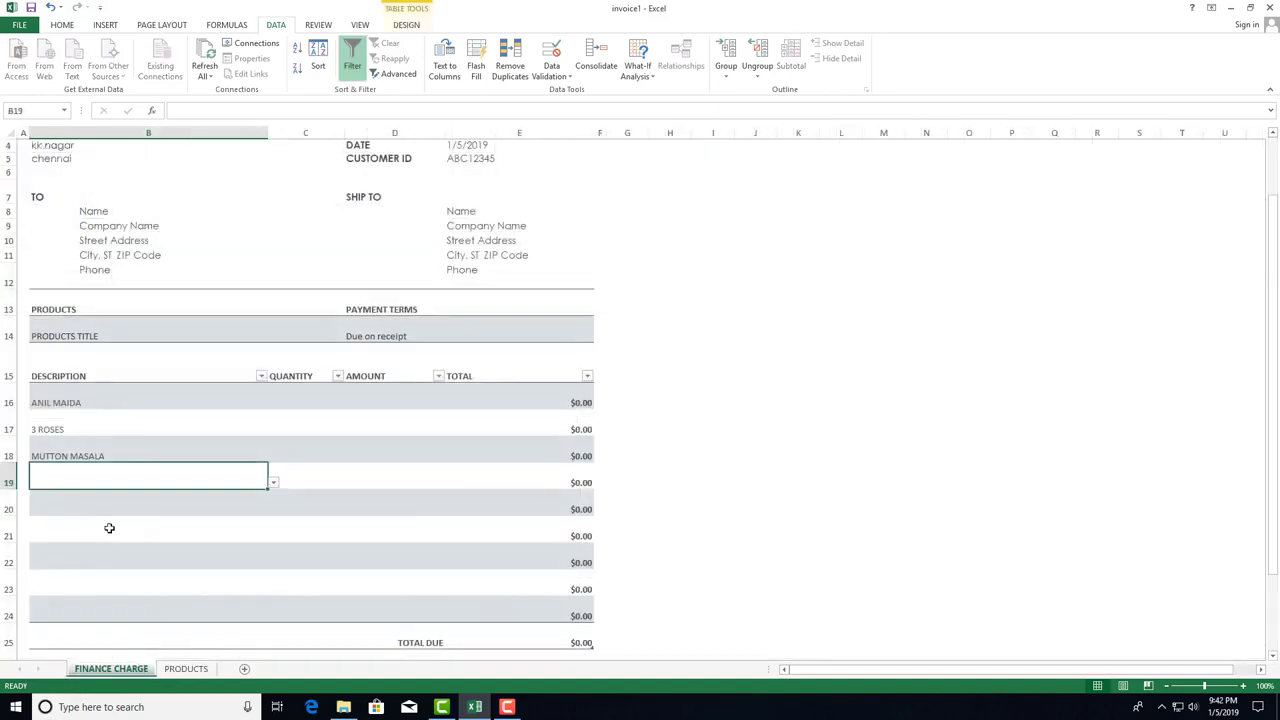
- Replace ANIL MAIDA in B16 with MAGGIE NOODLES from its dropdown
click(139, 402)
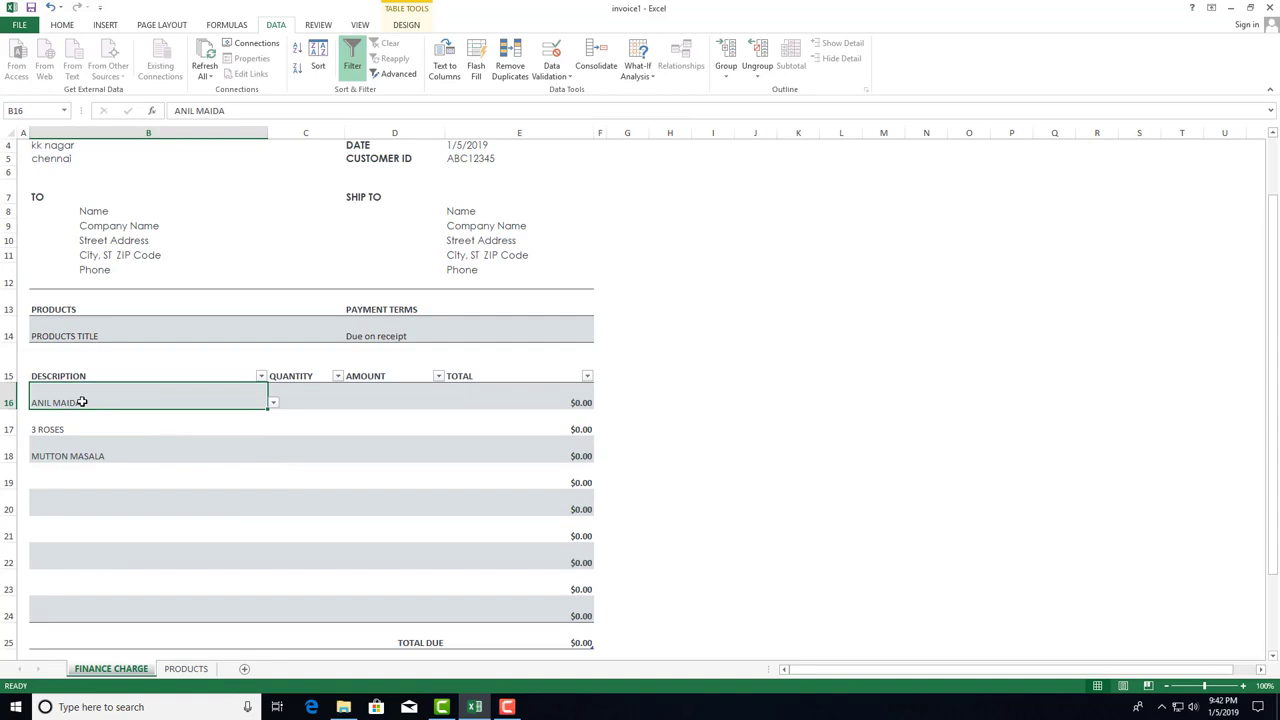
click(364, 403)
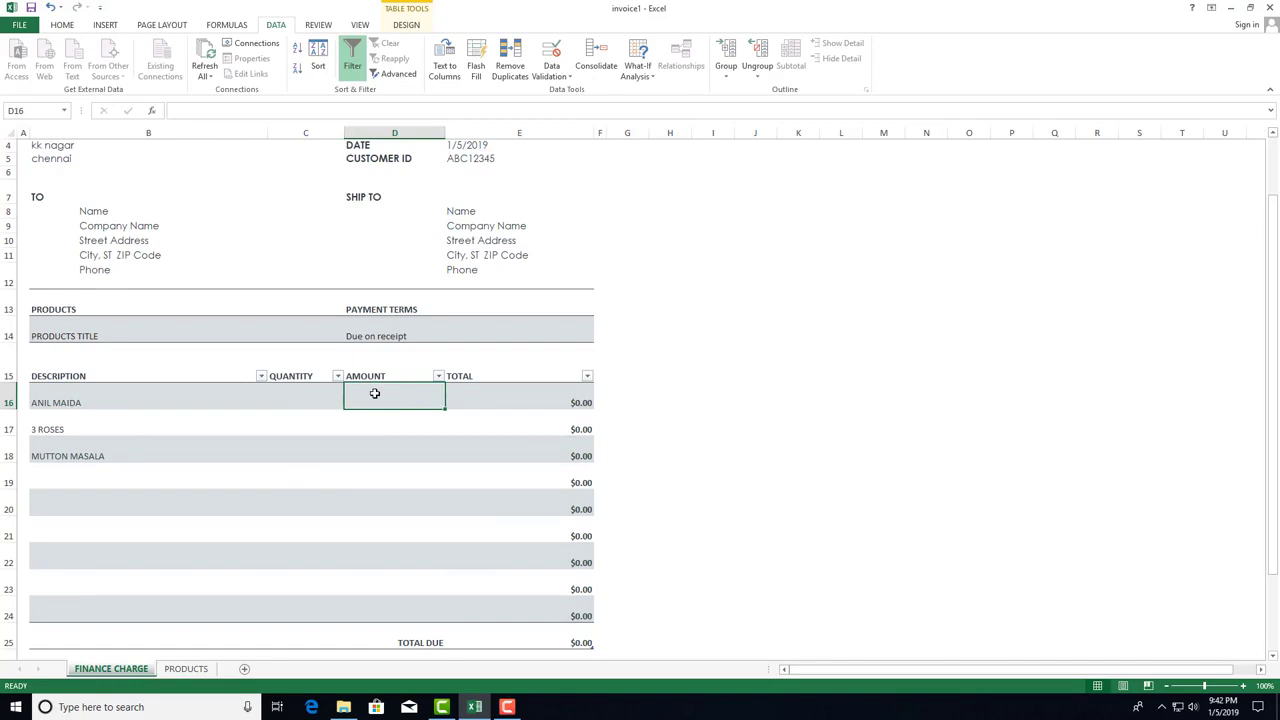
click(91, 392)
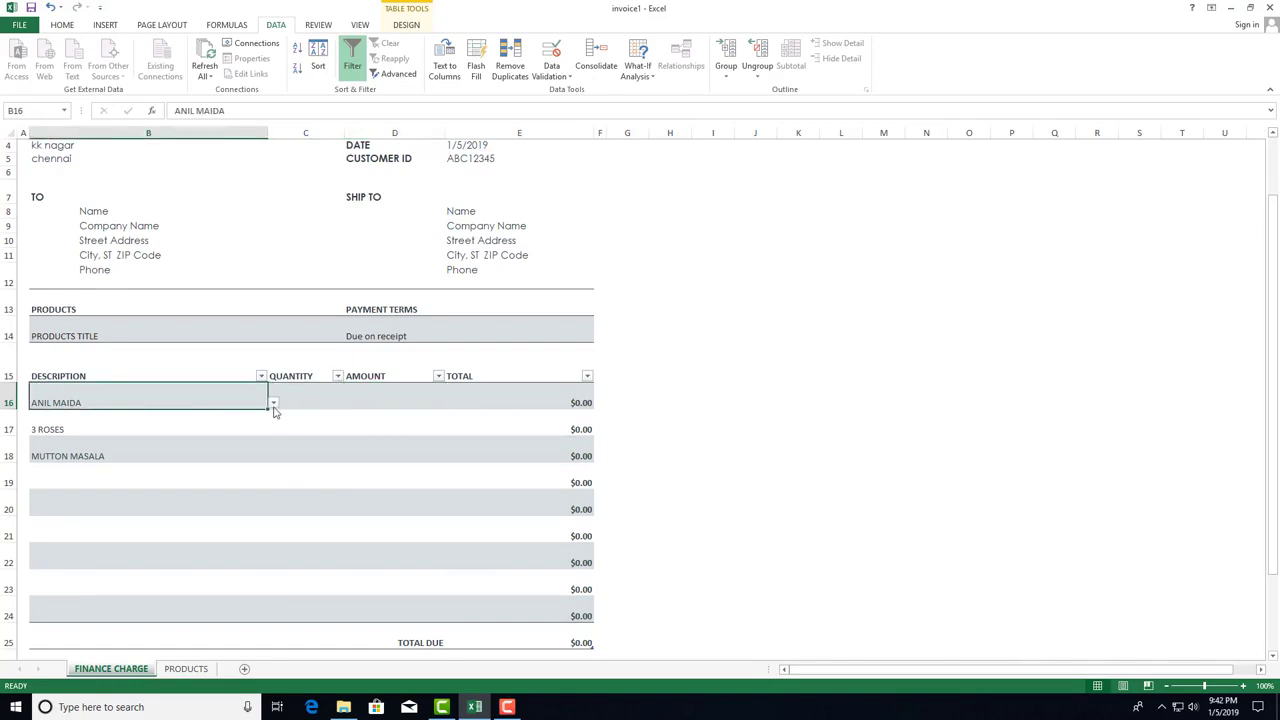
click(273, 403)
click(258, 443)
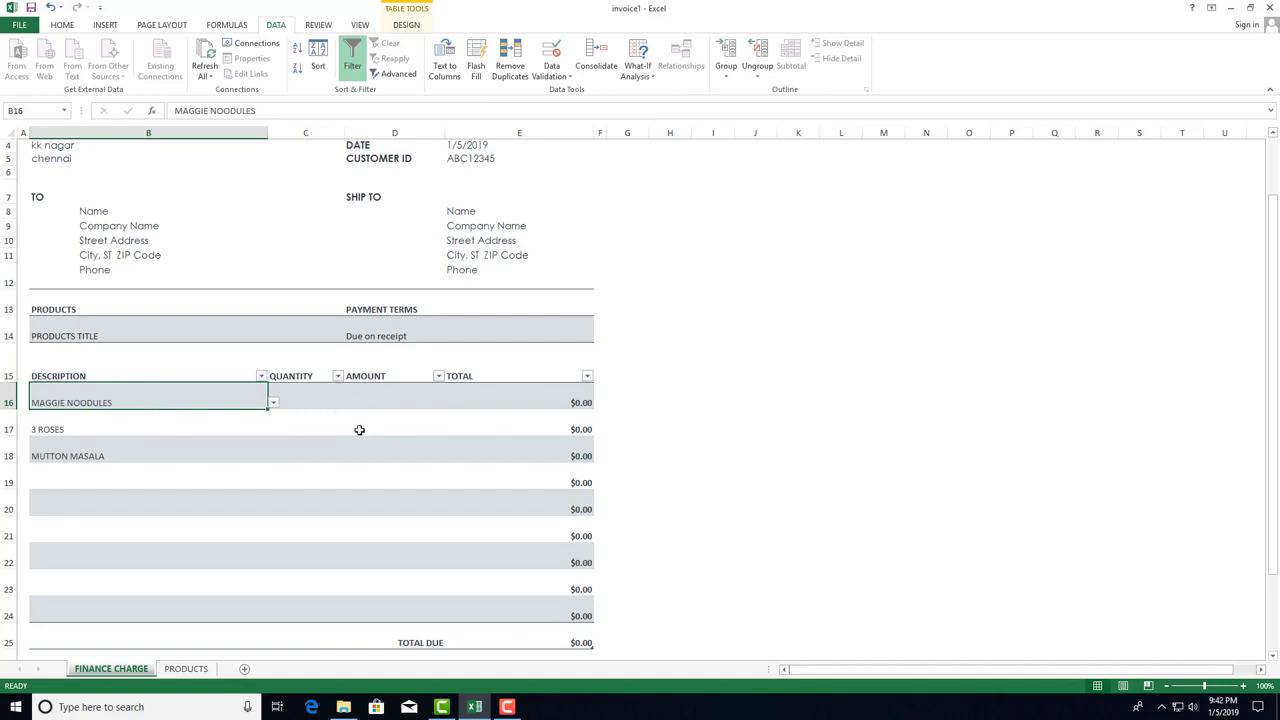
click(186, 669)
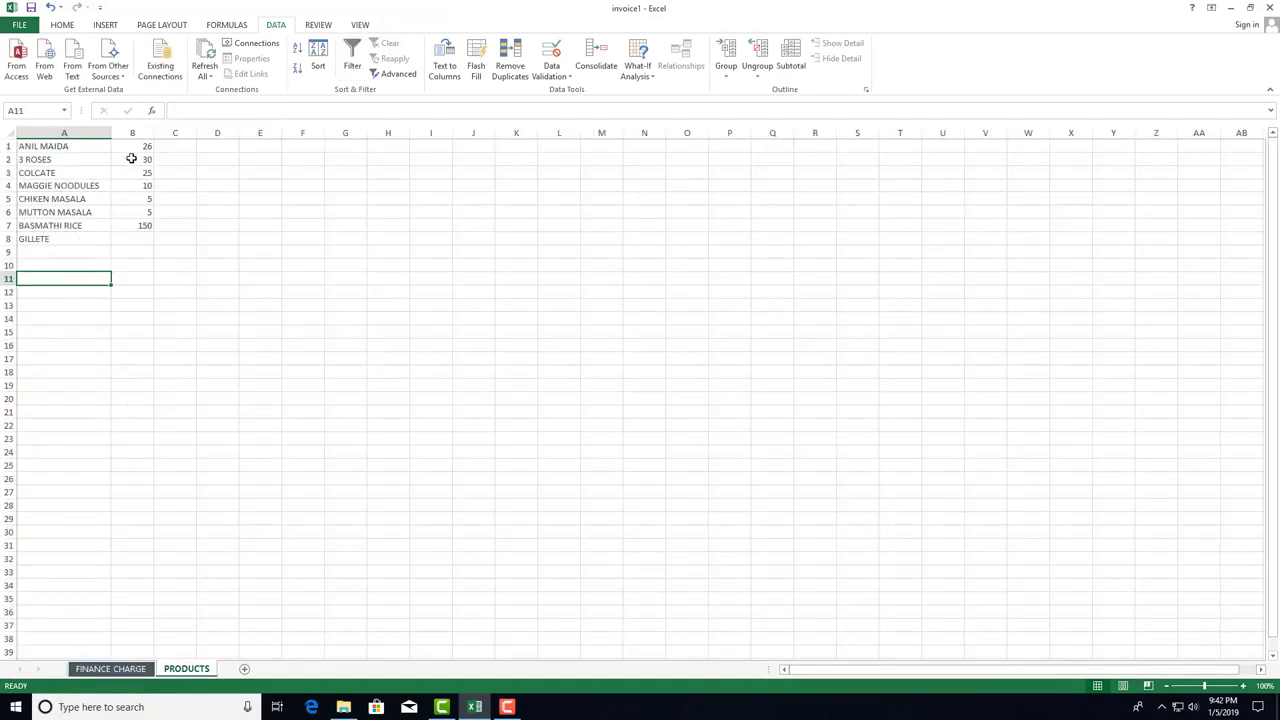
- Enter 33 in B8 as GILLETE's price on the PRODUCTS sheet
click(145, 239)
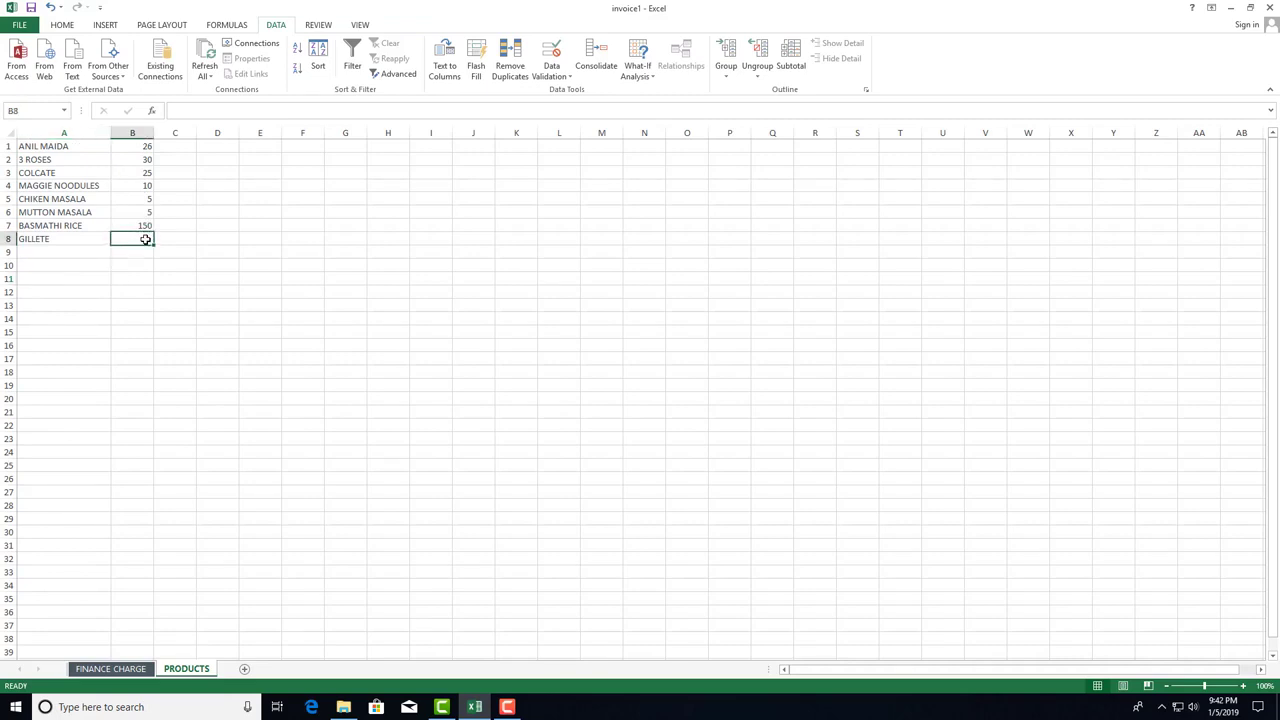
text(33)
click(148, 262)
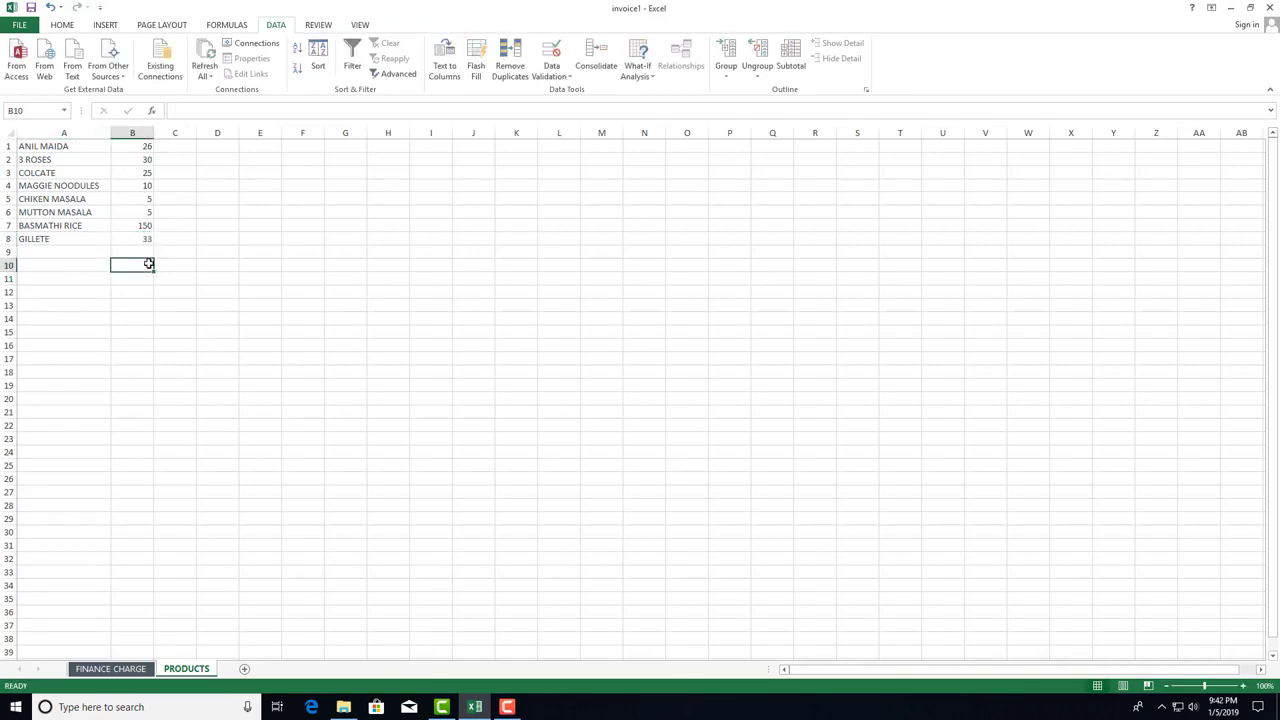
click(80, 670)
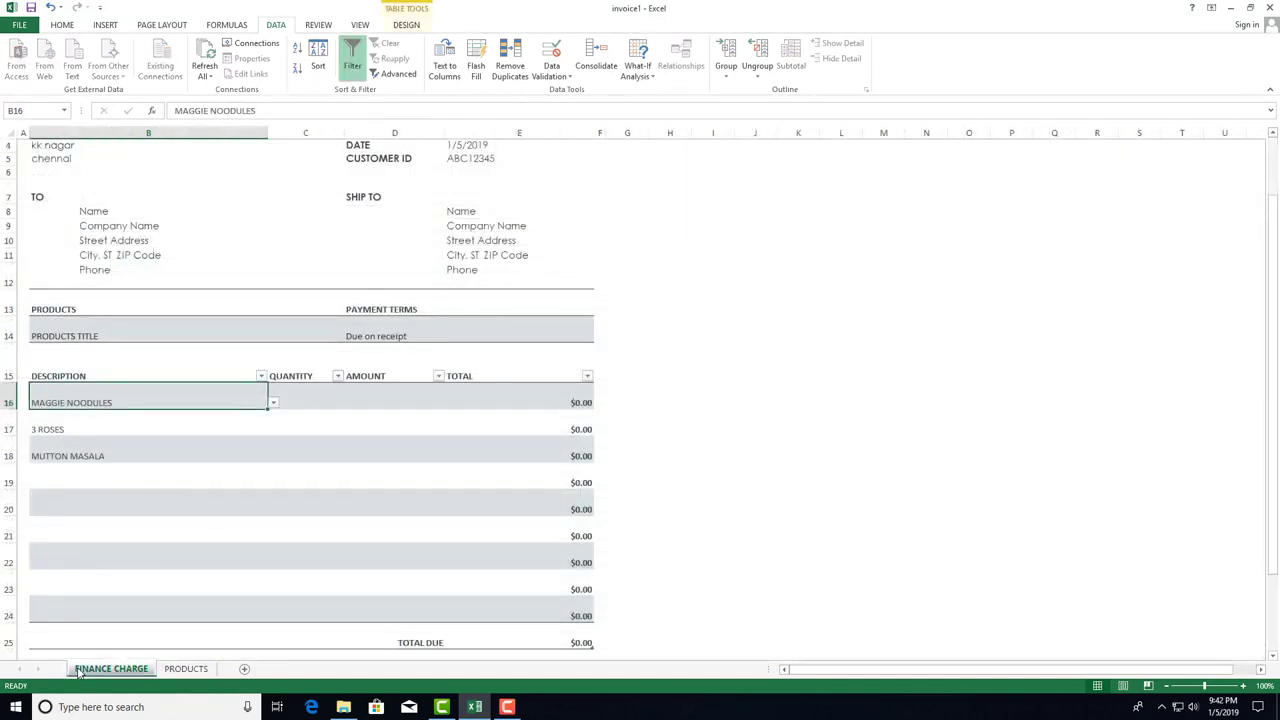
click(184, 669)
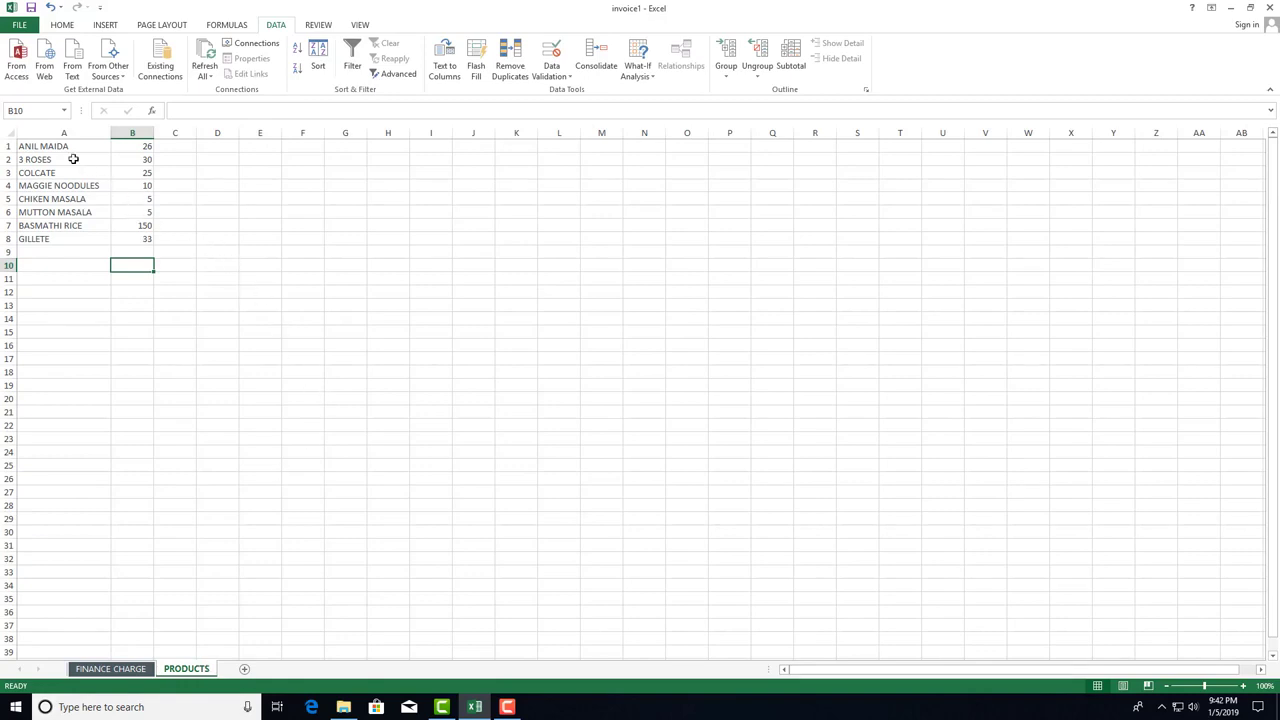
click(44, 132)
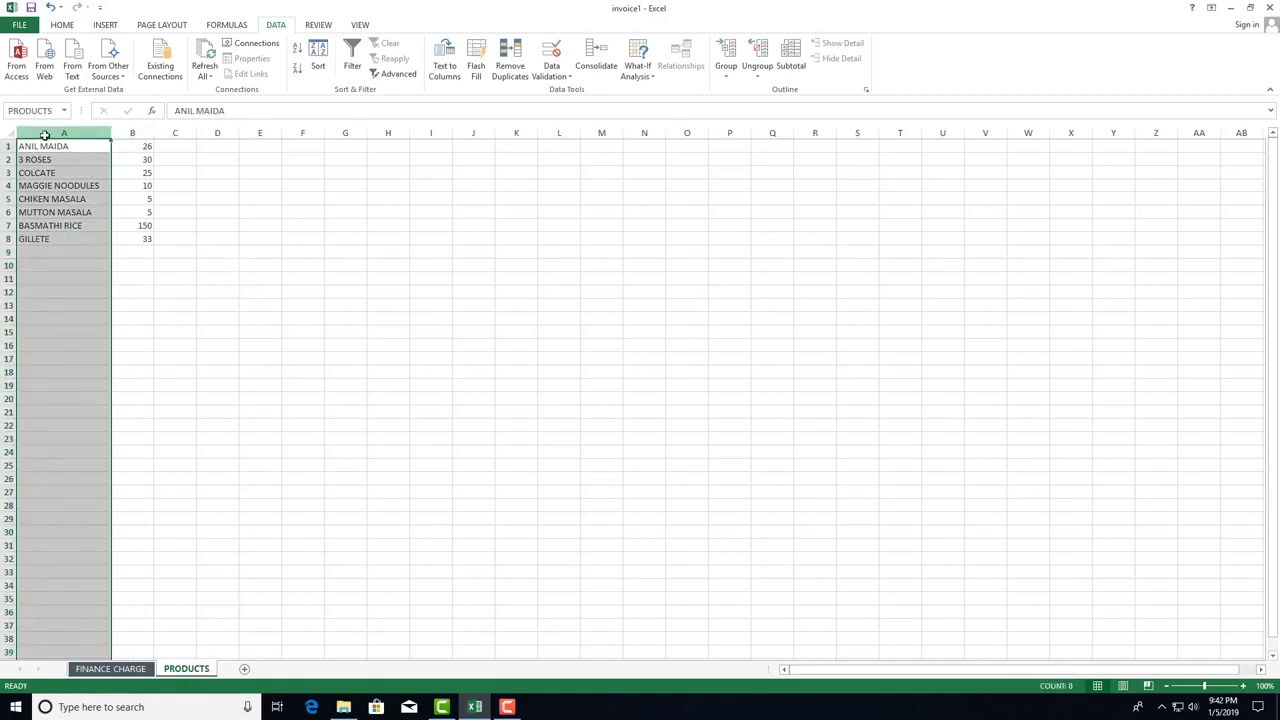
- Define the name ProductPrices for PRODUCTS columns A:B and confirm it in the Name Box
click(55, 132)
drag(57, 136, 120, 133)
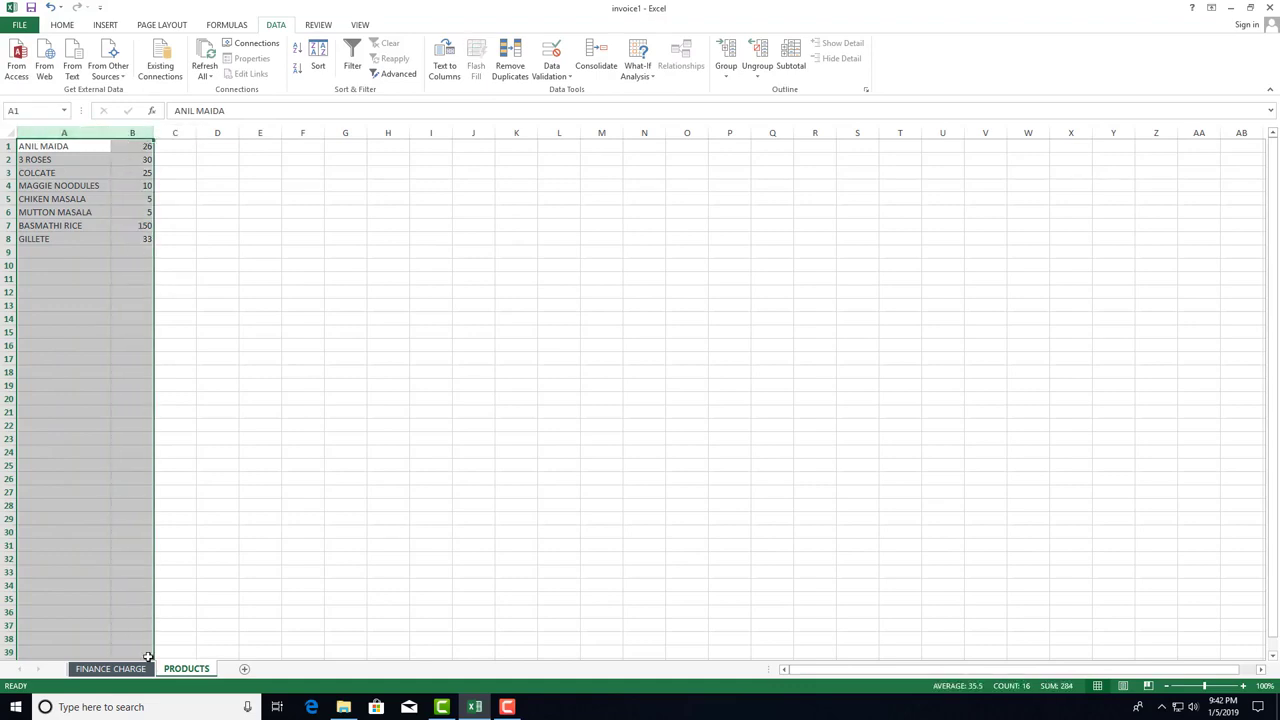
click(228, 25)
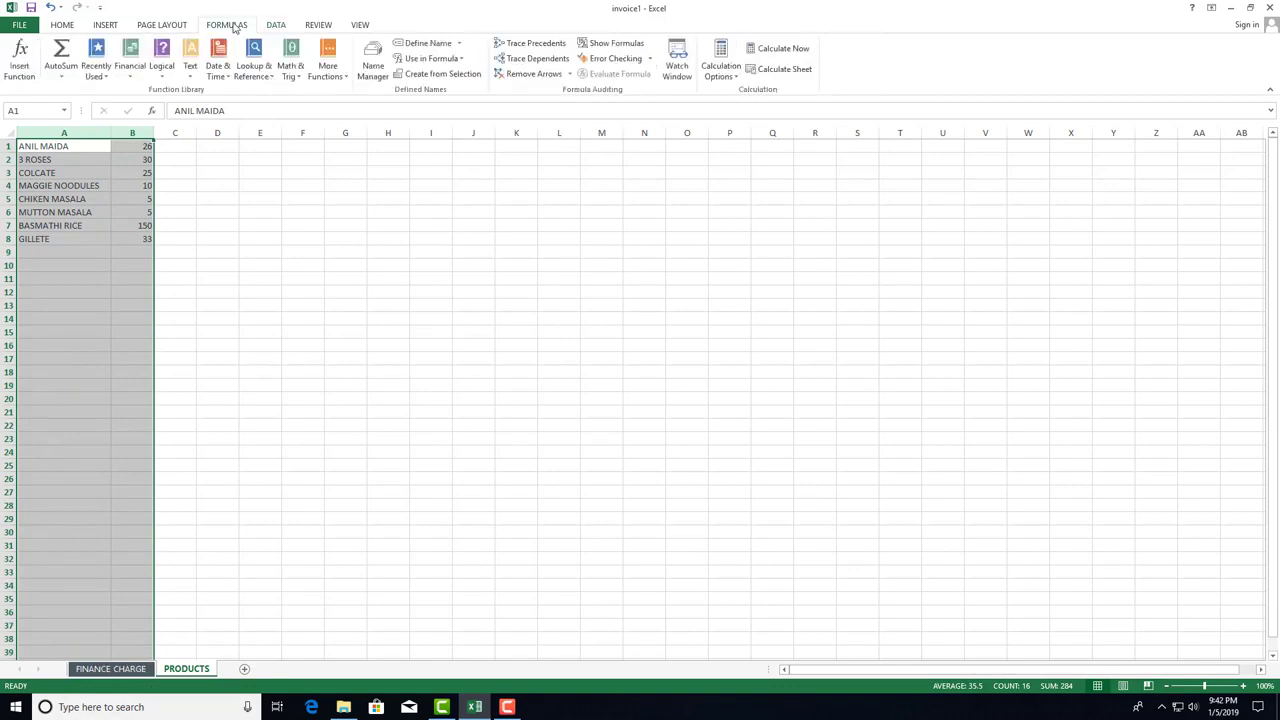
click(436, 44)
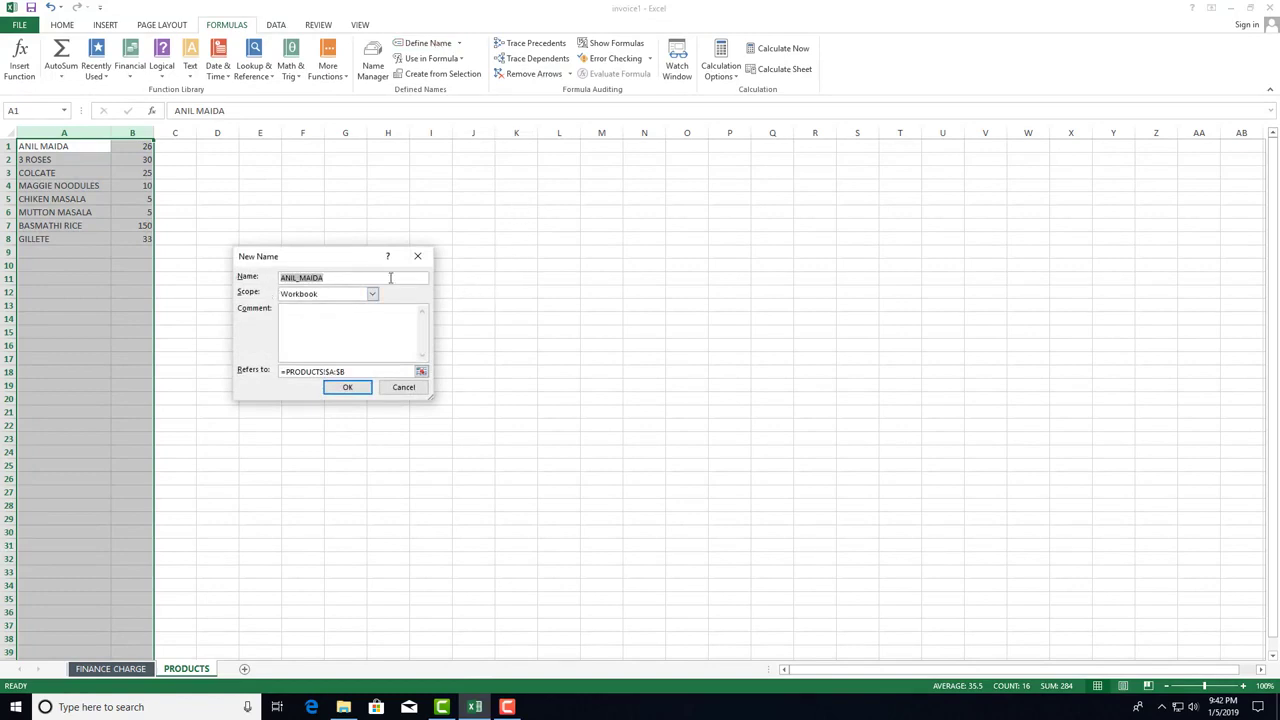
text(Products)
text(Prices)
click(307, 278)
key(BackSpace)
click(346, 372)
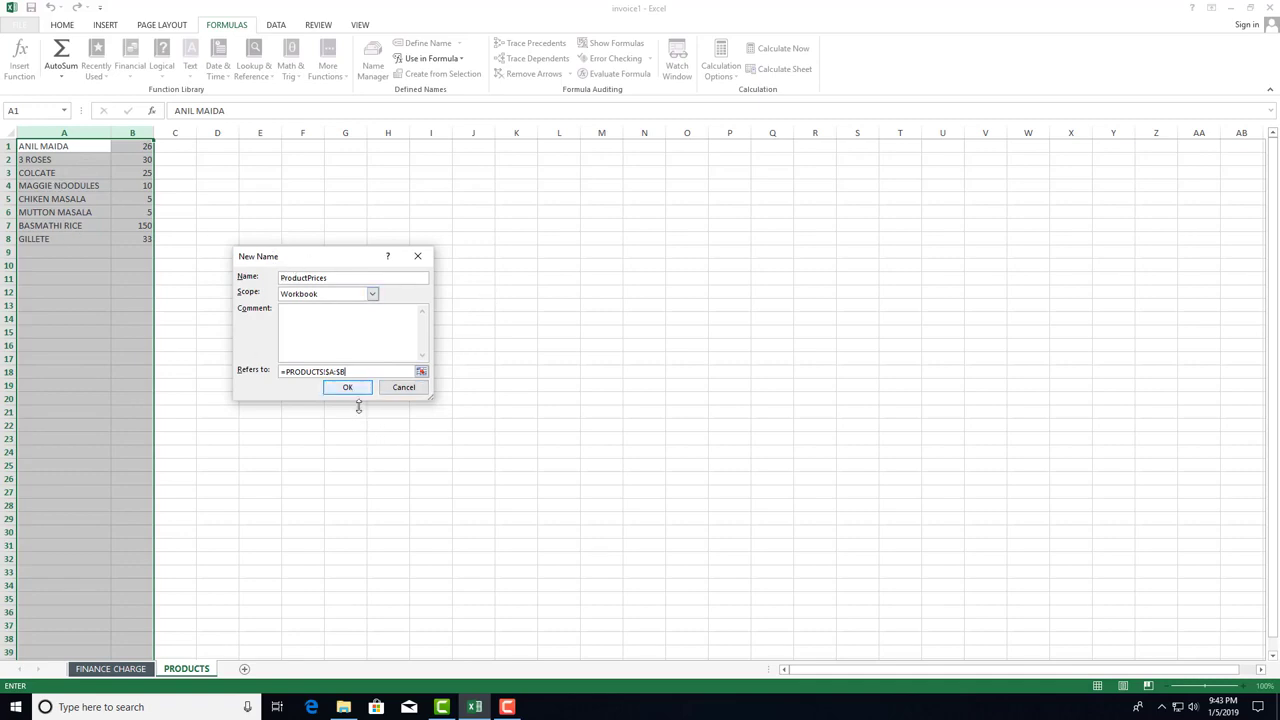
click(363, 390)
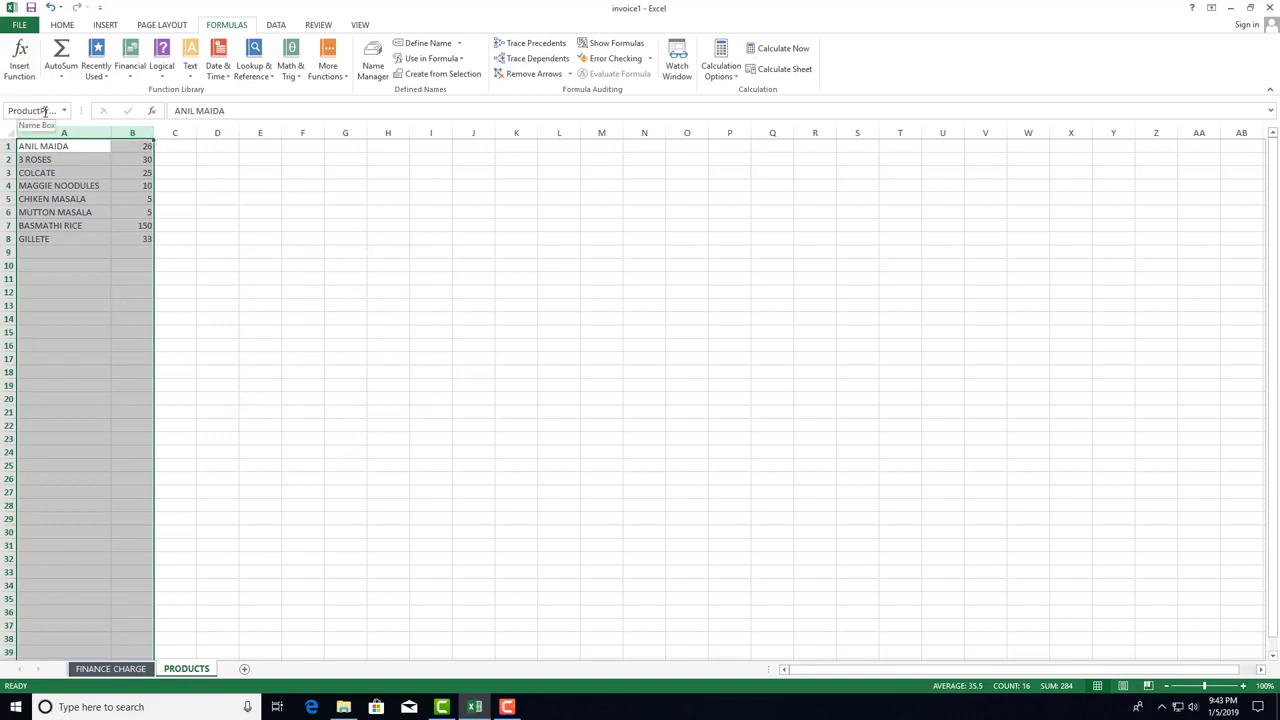
click(64, 111)
click(64, 111)
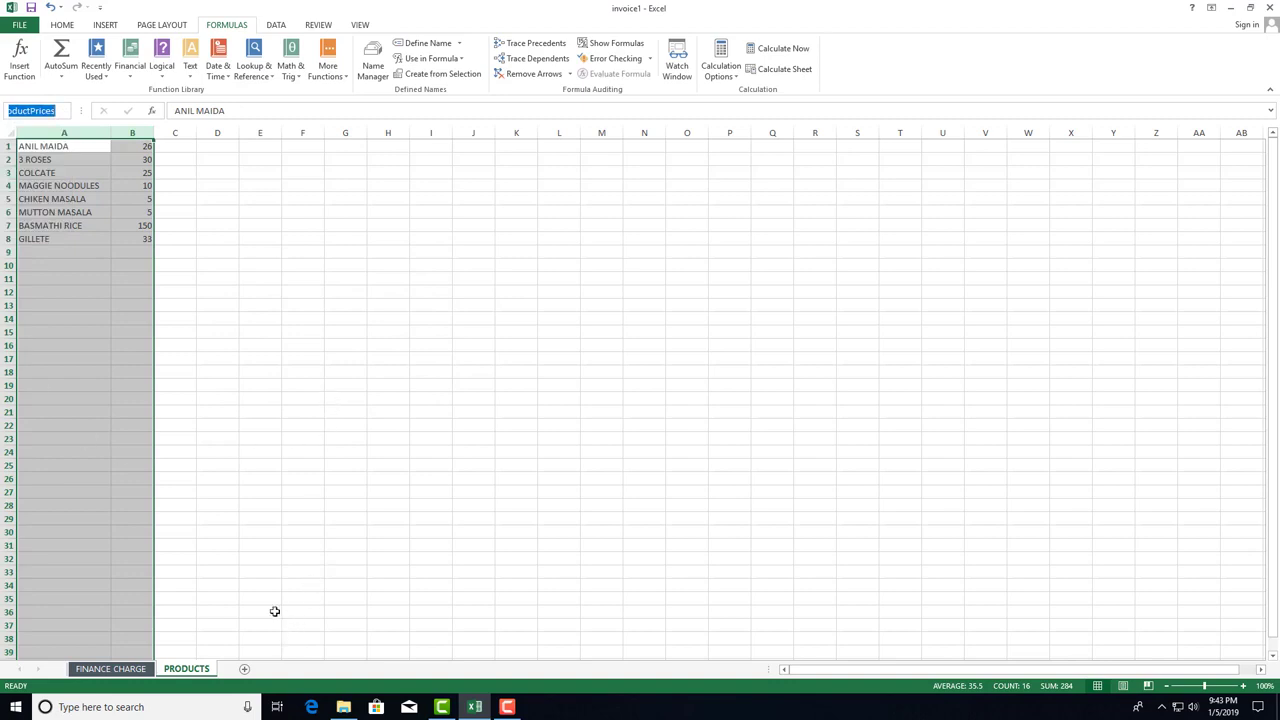
click(116, 671)
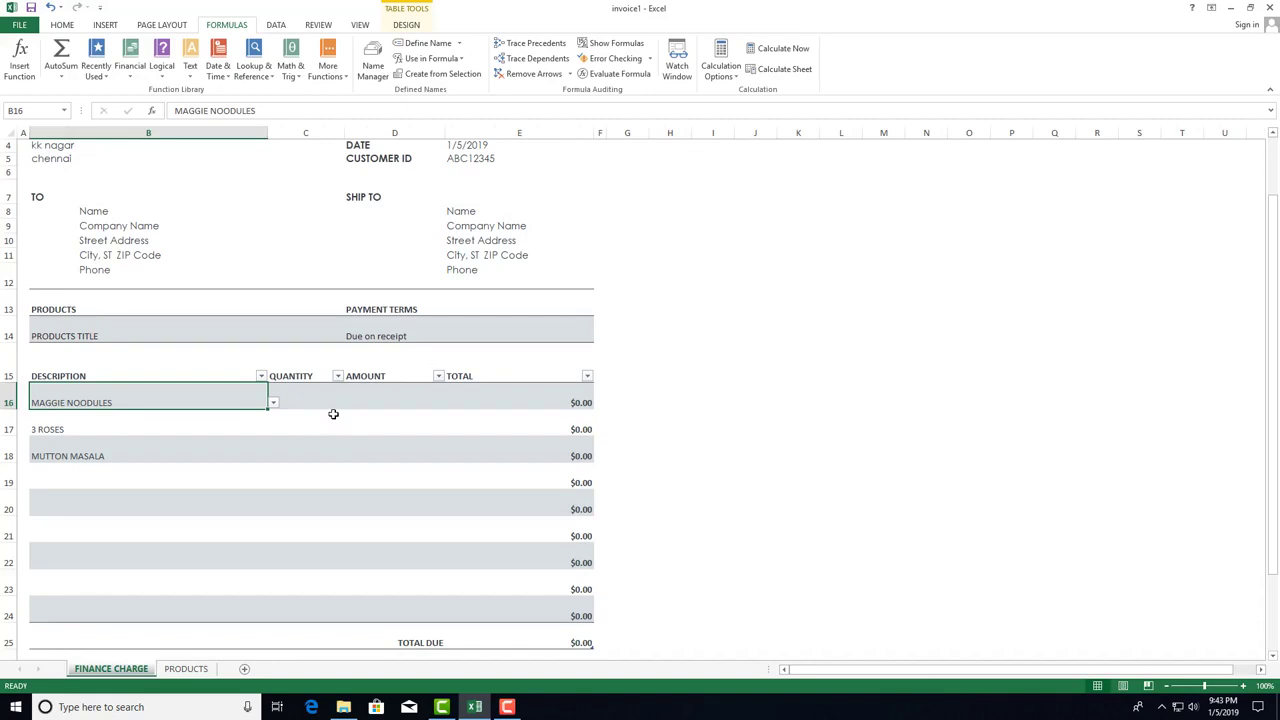
- Start typing =IFERROR(VLOOKUP(b16 in D16 using function autocomplete
click(373, 402)
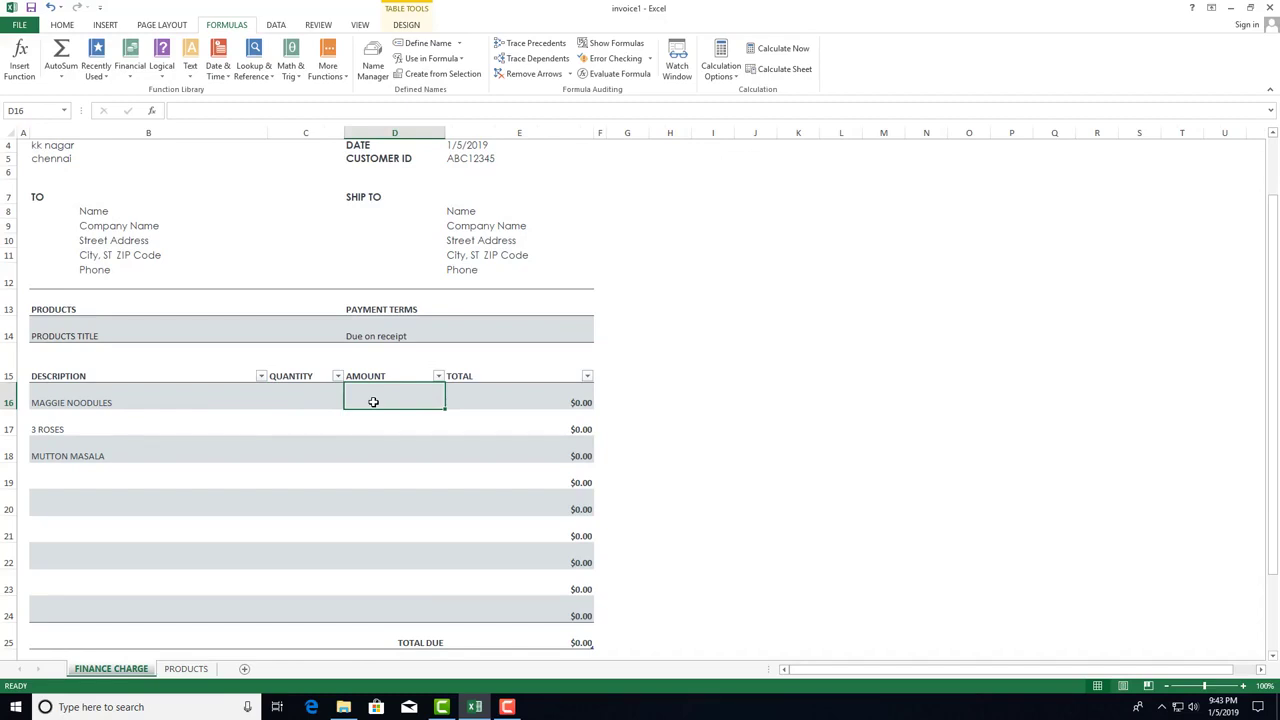
click(112, 396)
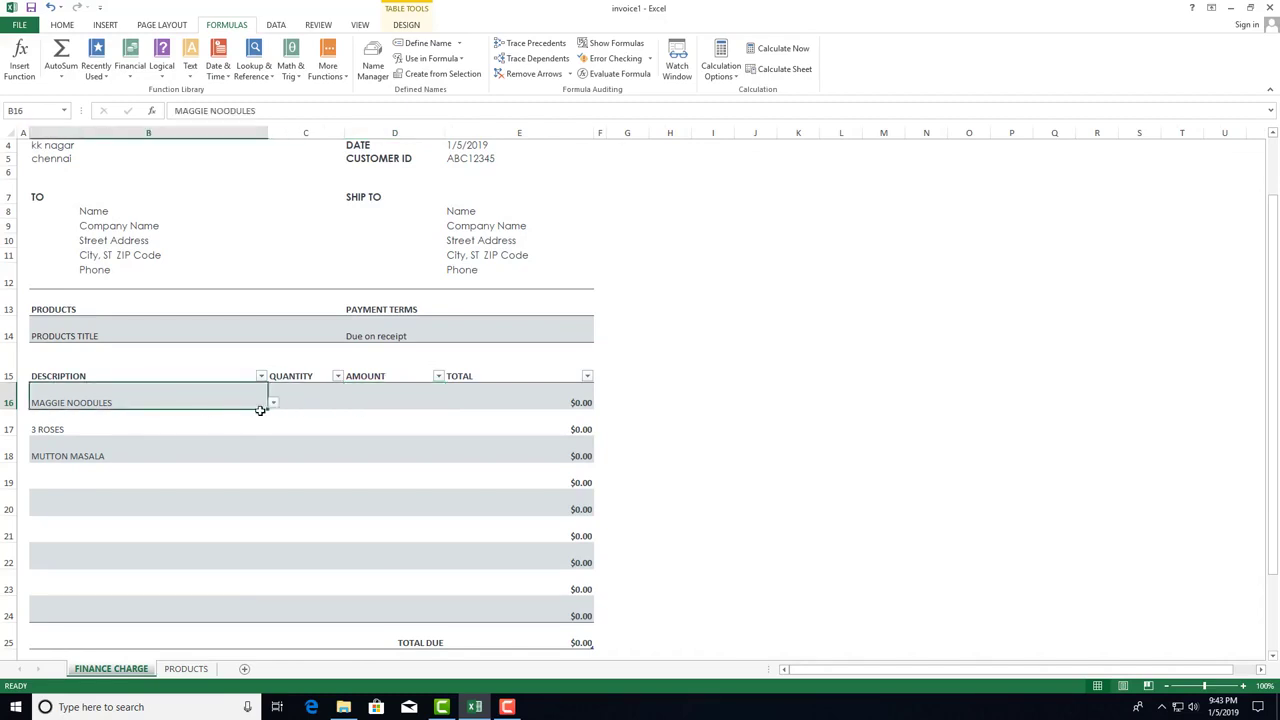
click(271, 405)
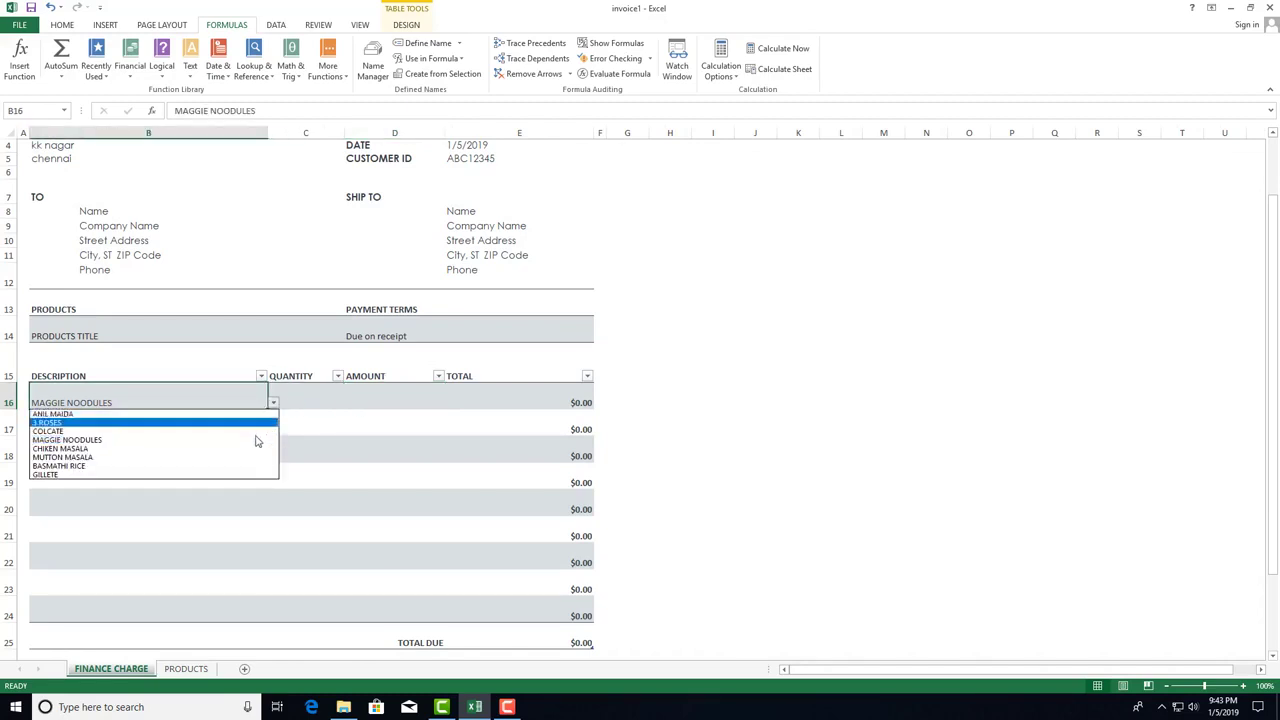
click(376, 390)
click(398, 399)
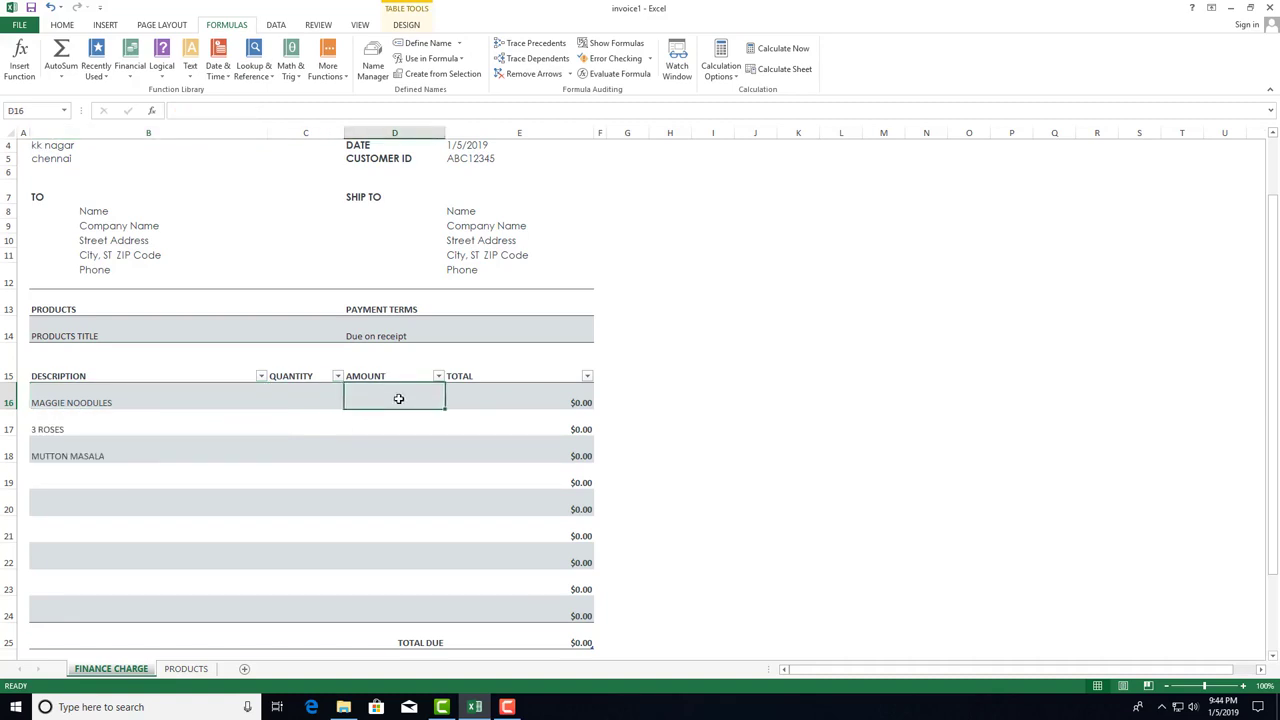
text(=)
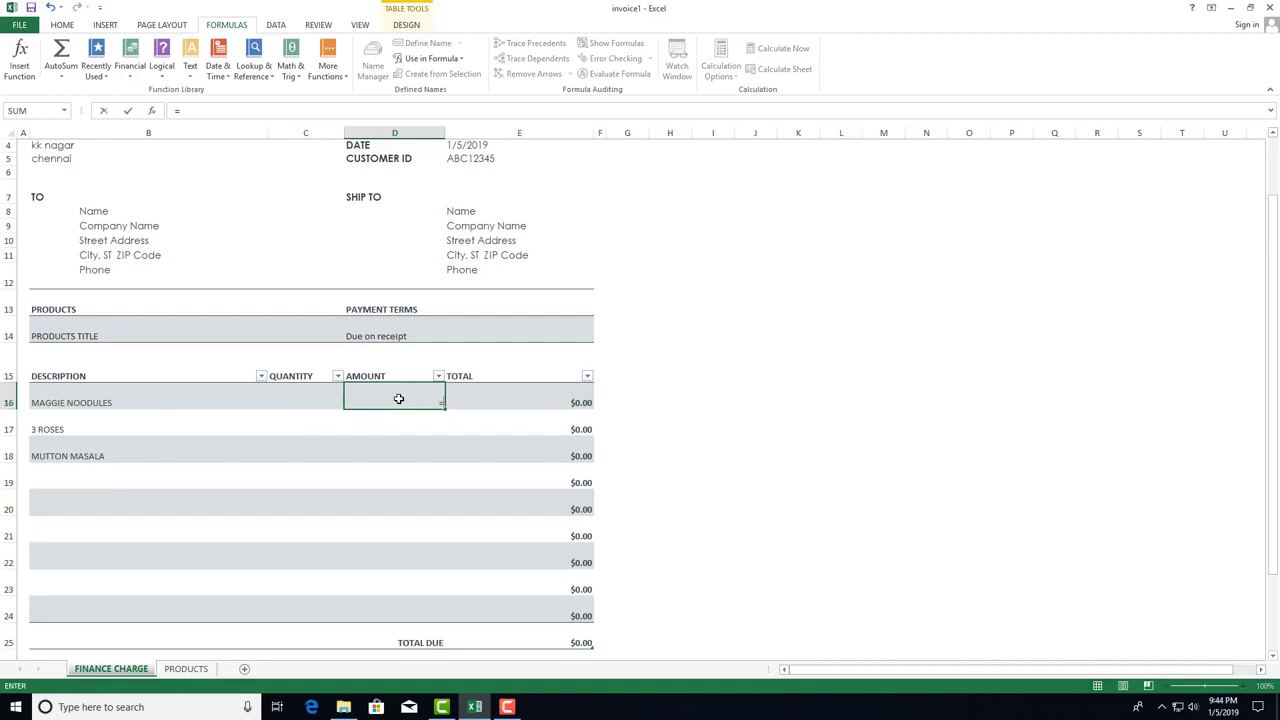
text(if)
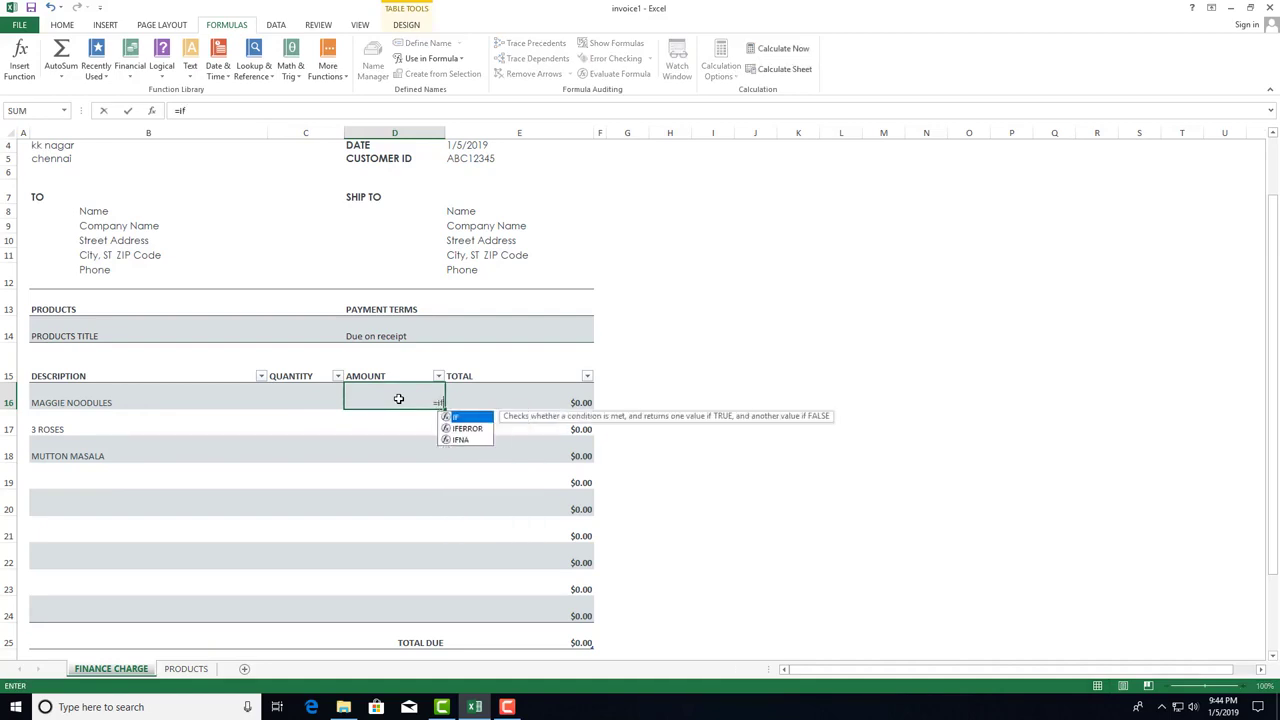
double_click(472, 429)
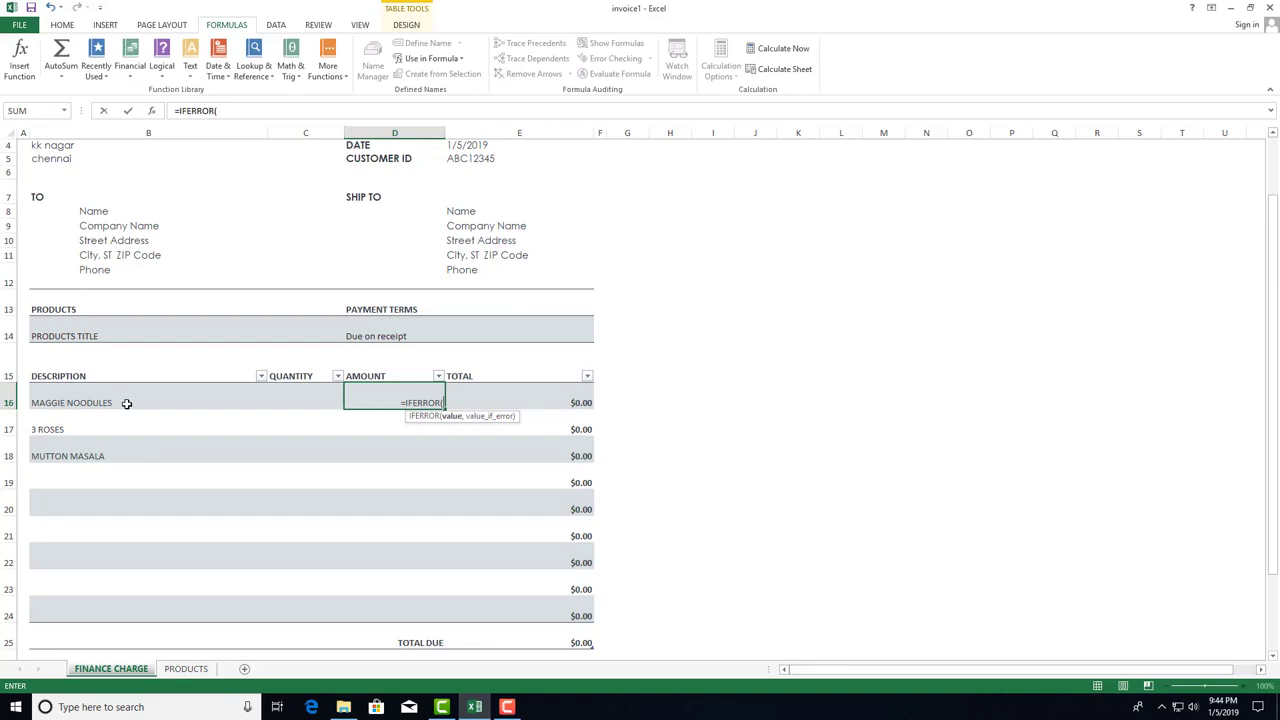
text(vloo)
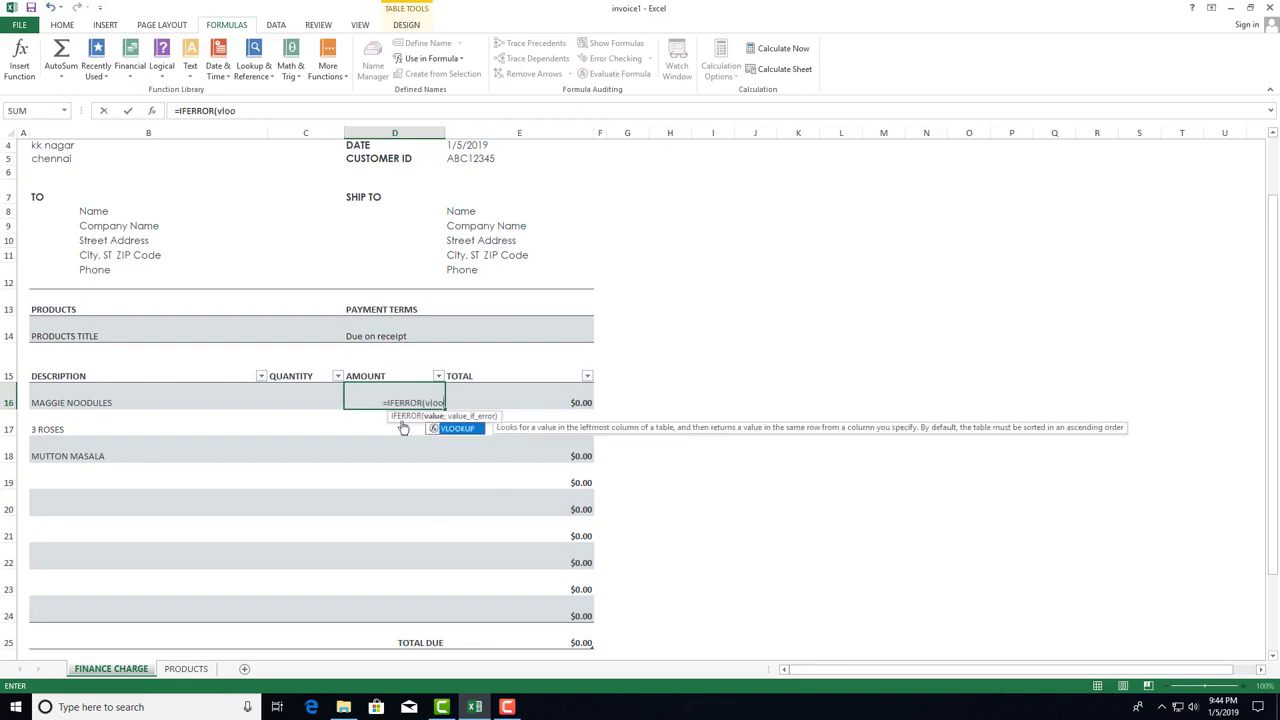
double_click(473, 429)
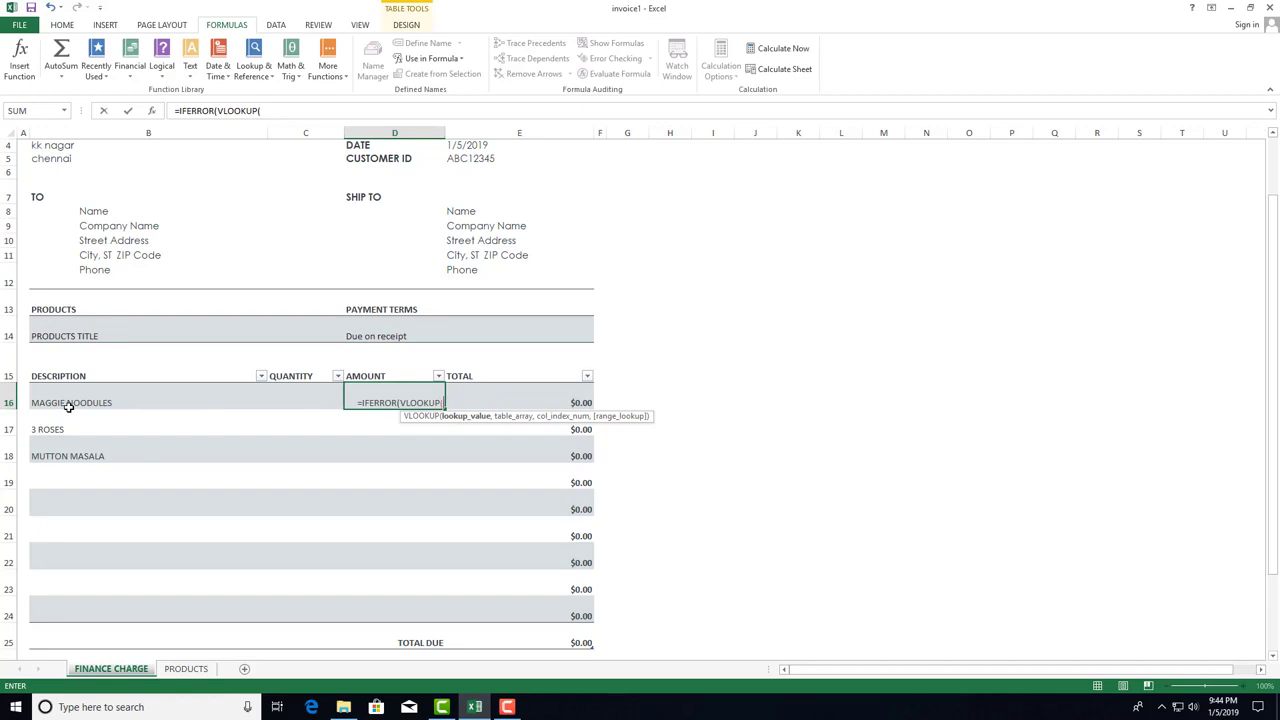
text(b16)
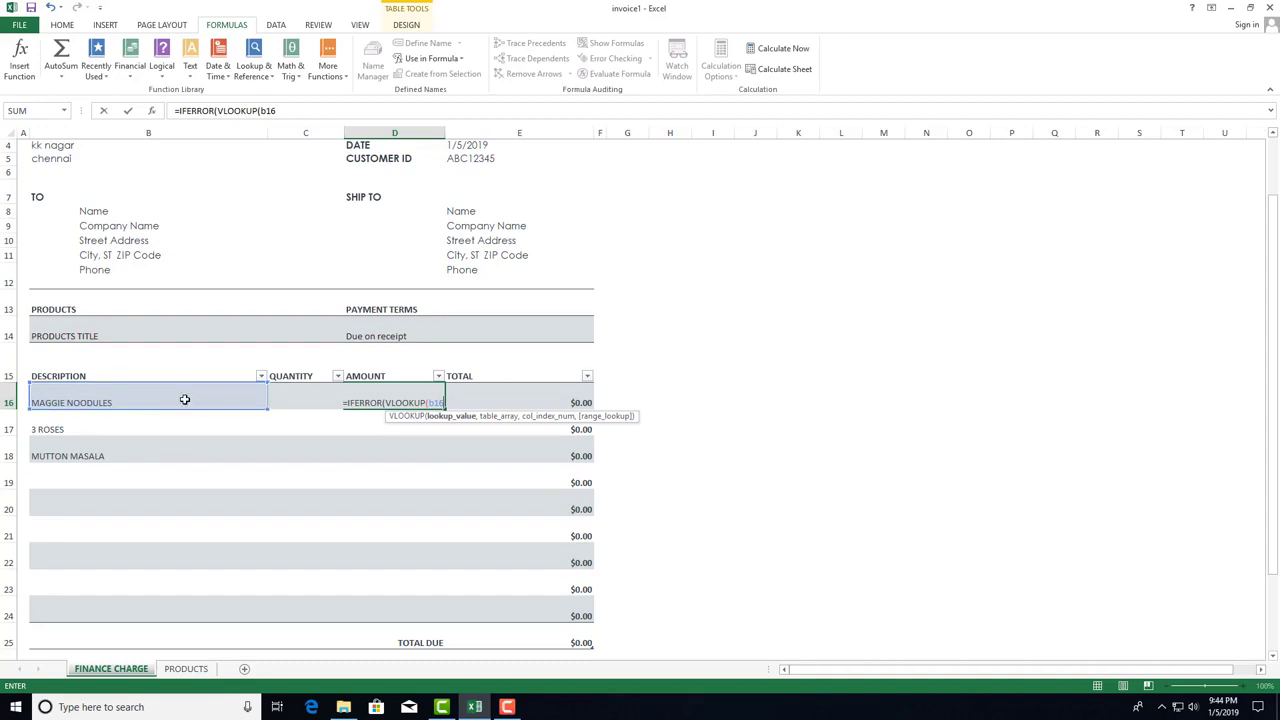
- Add the ProductPrices table and column index 2 to the D16 VLOOKUP
text(,)
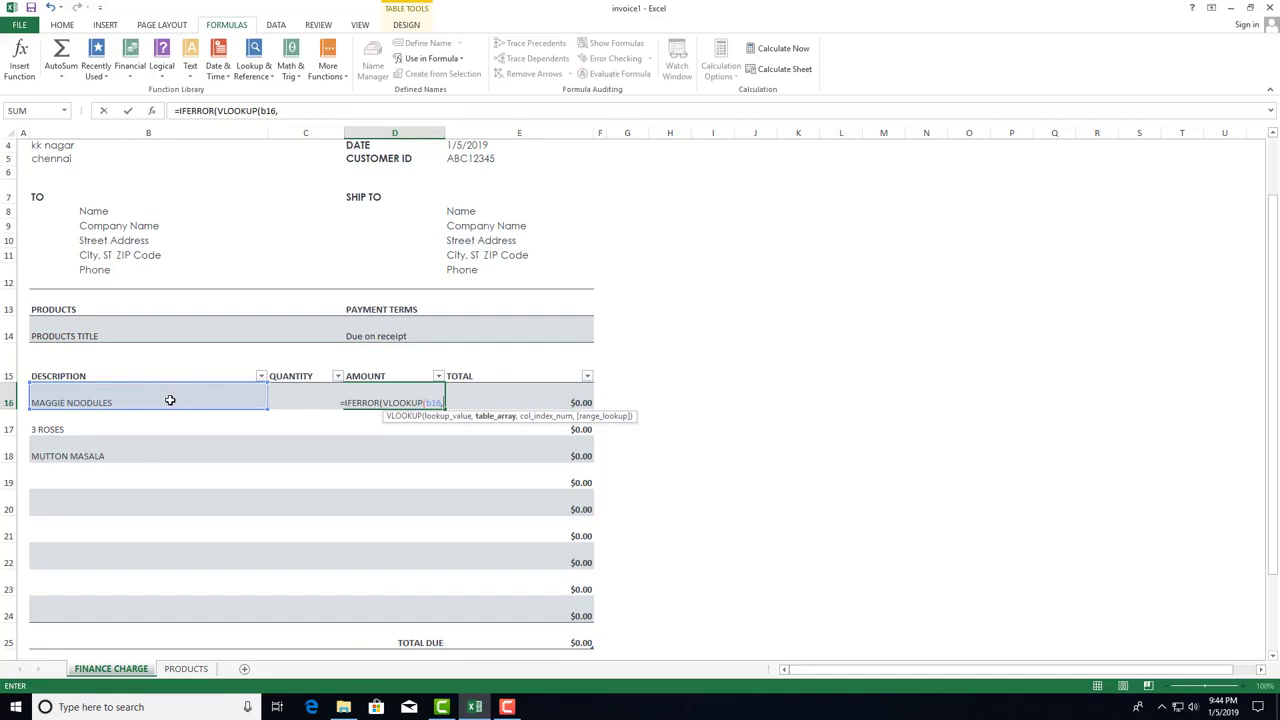
click(184, 669)
text(P)
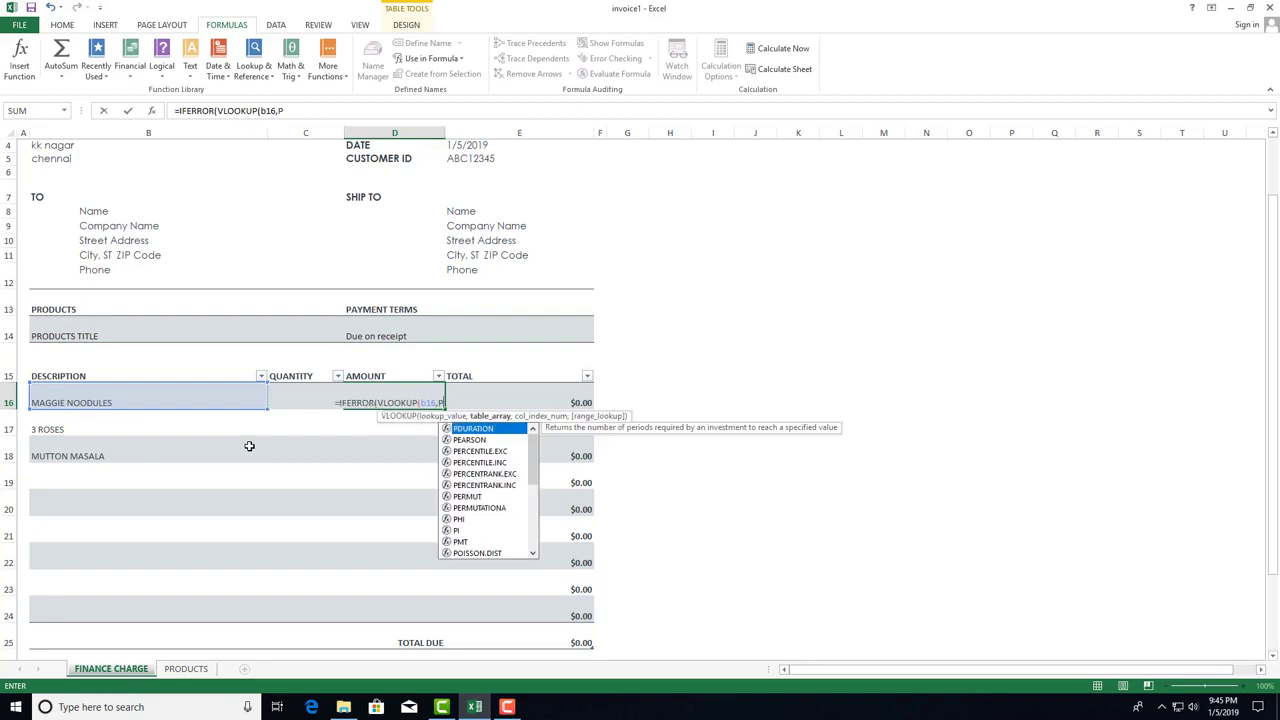
text(r)
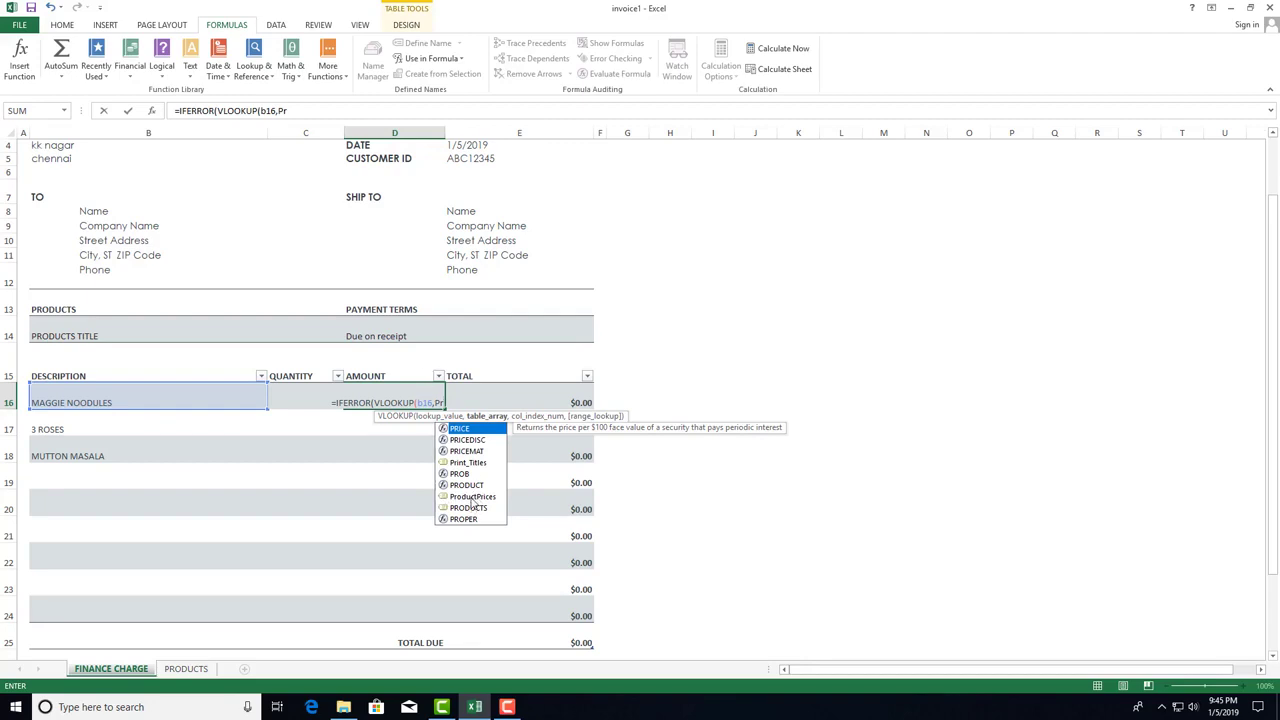
double_click(472, 497)
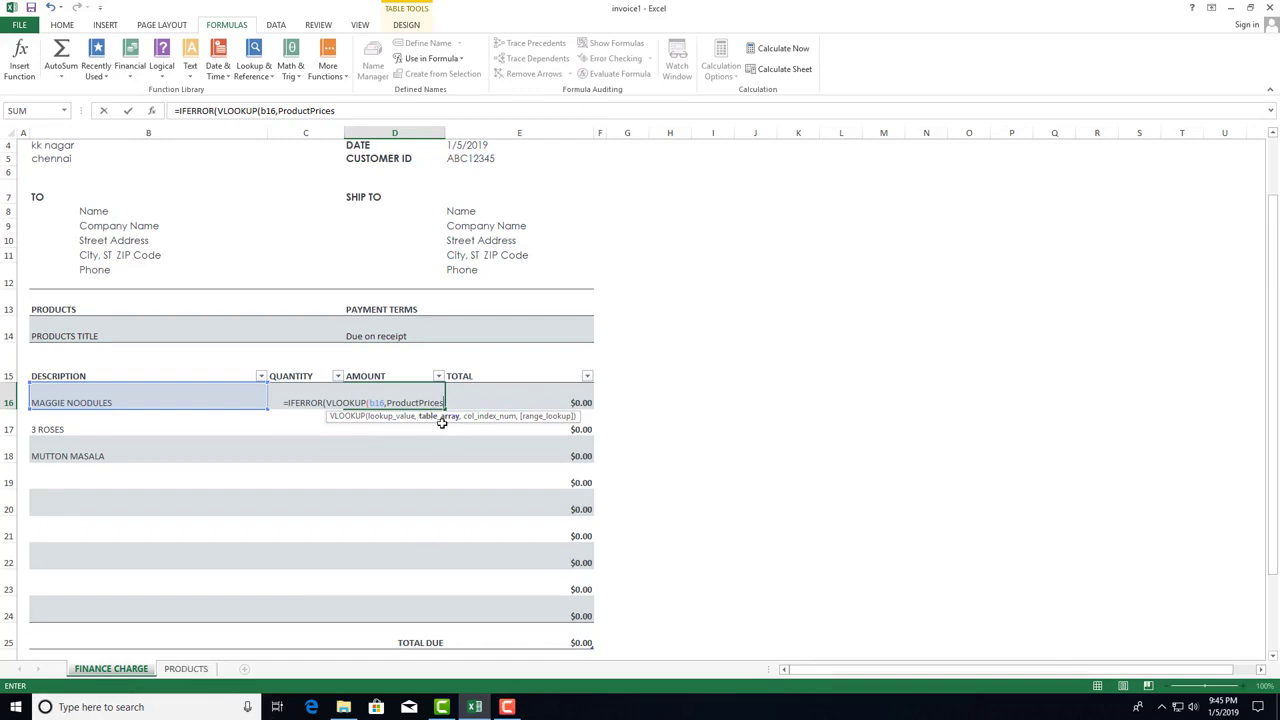
text(,2)
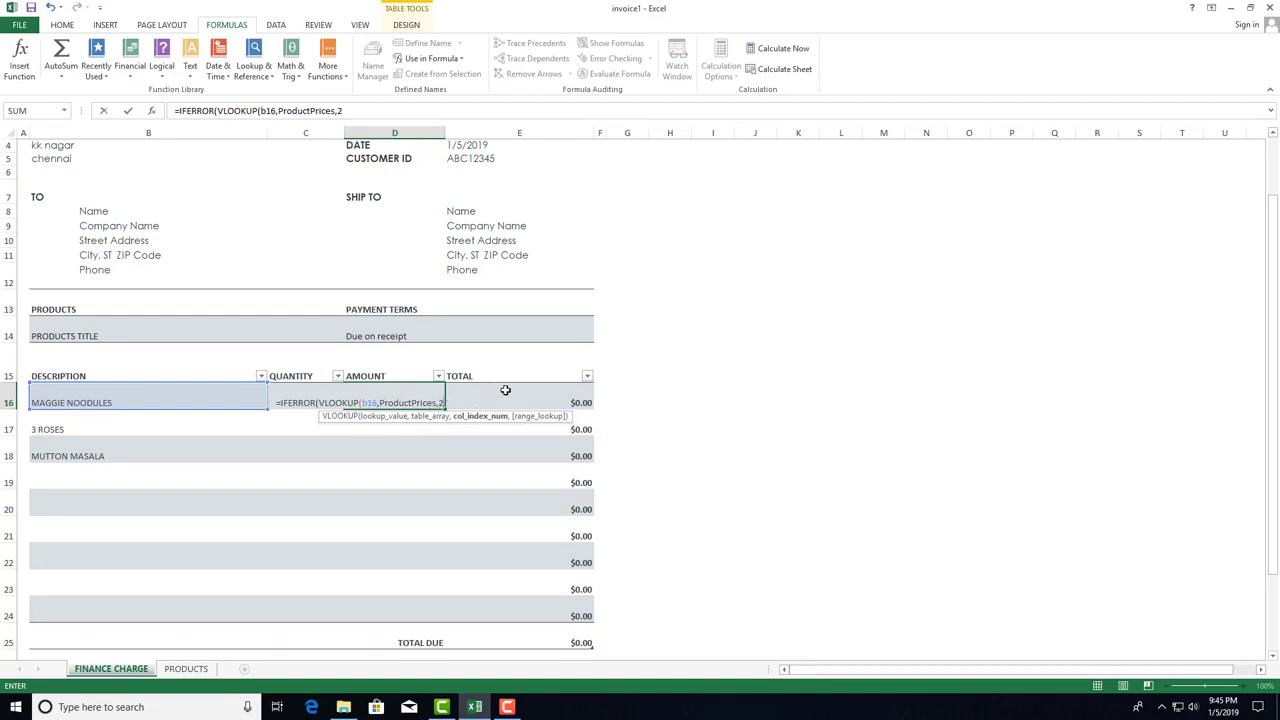
text(,)
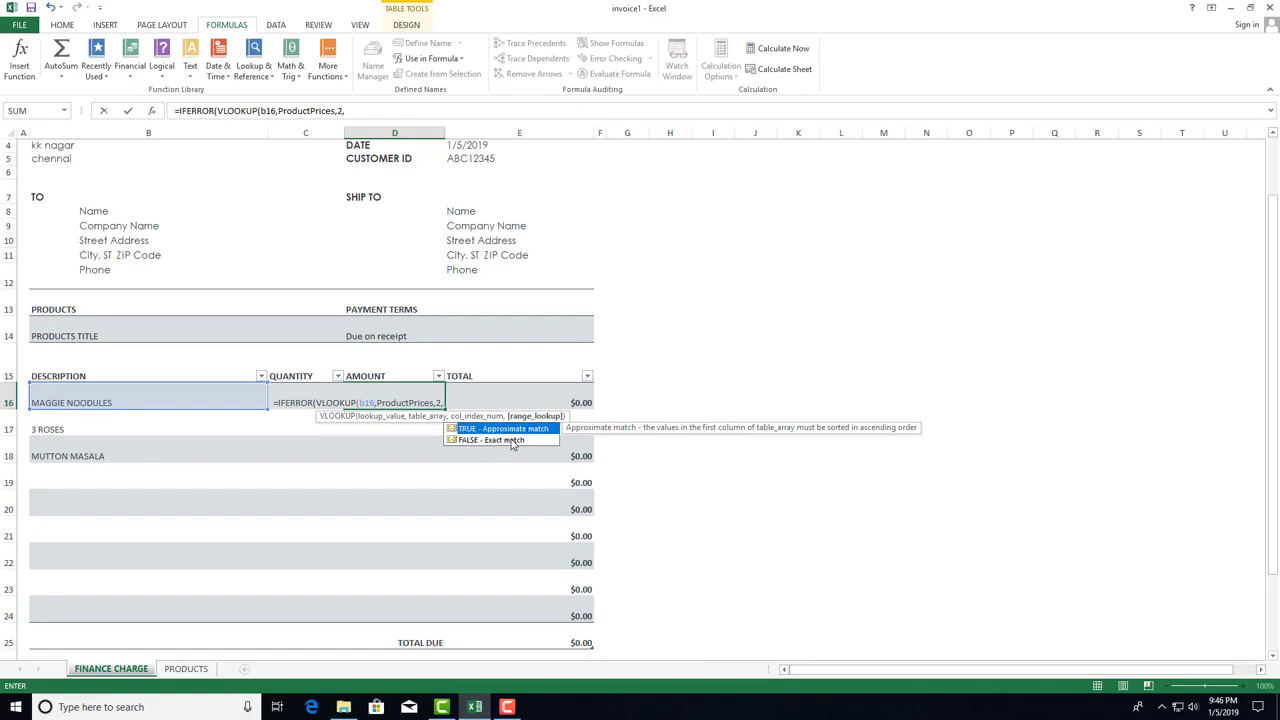
- Finish the formula with FALSE exact match and a blank "" on errors
double_click(480, 440)
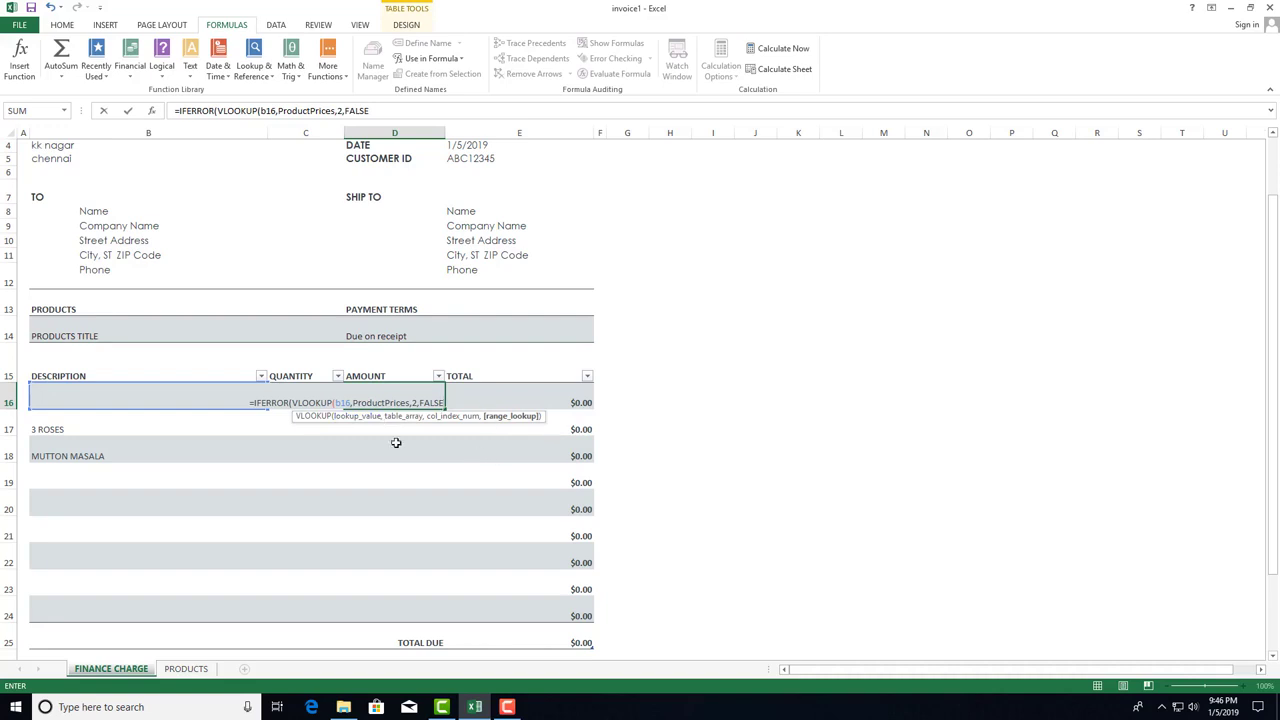
text())
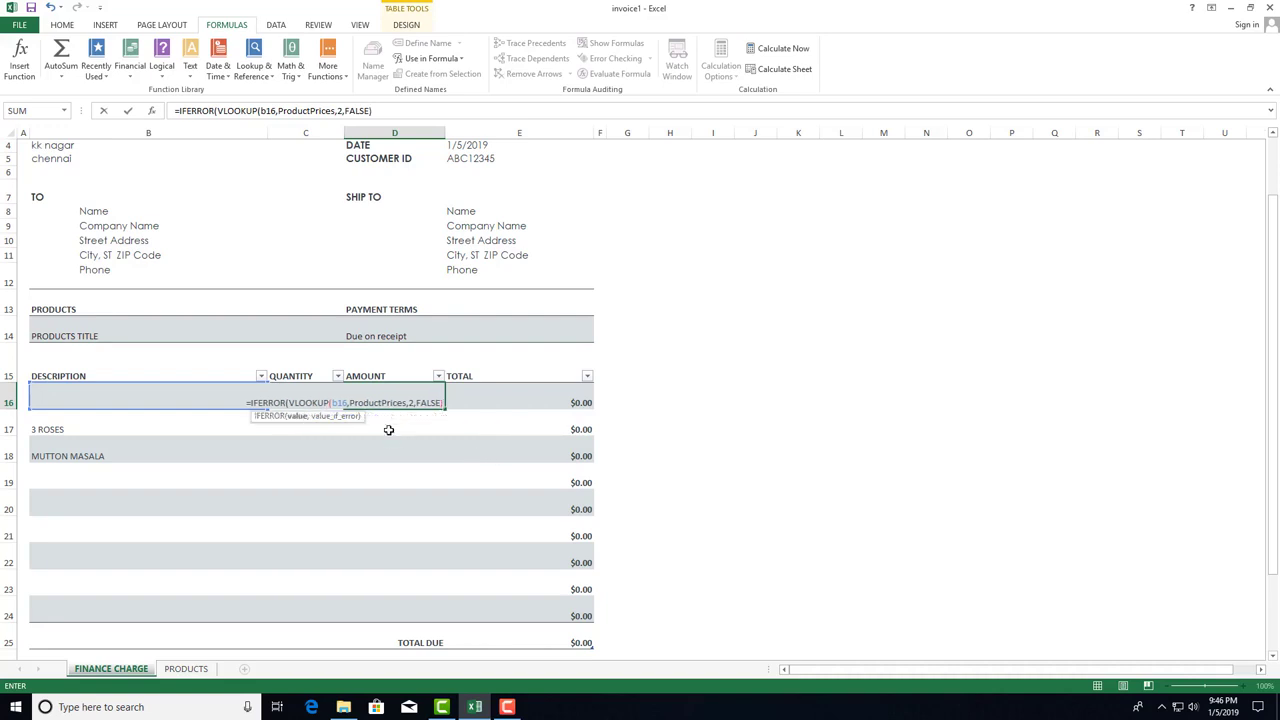
text(,")
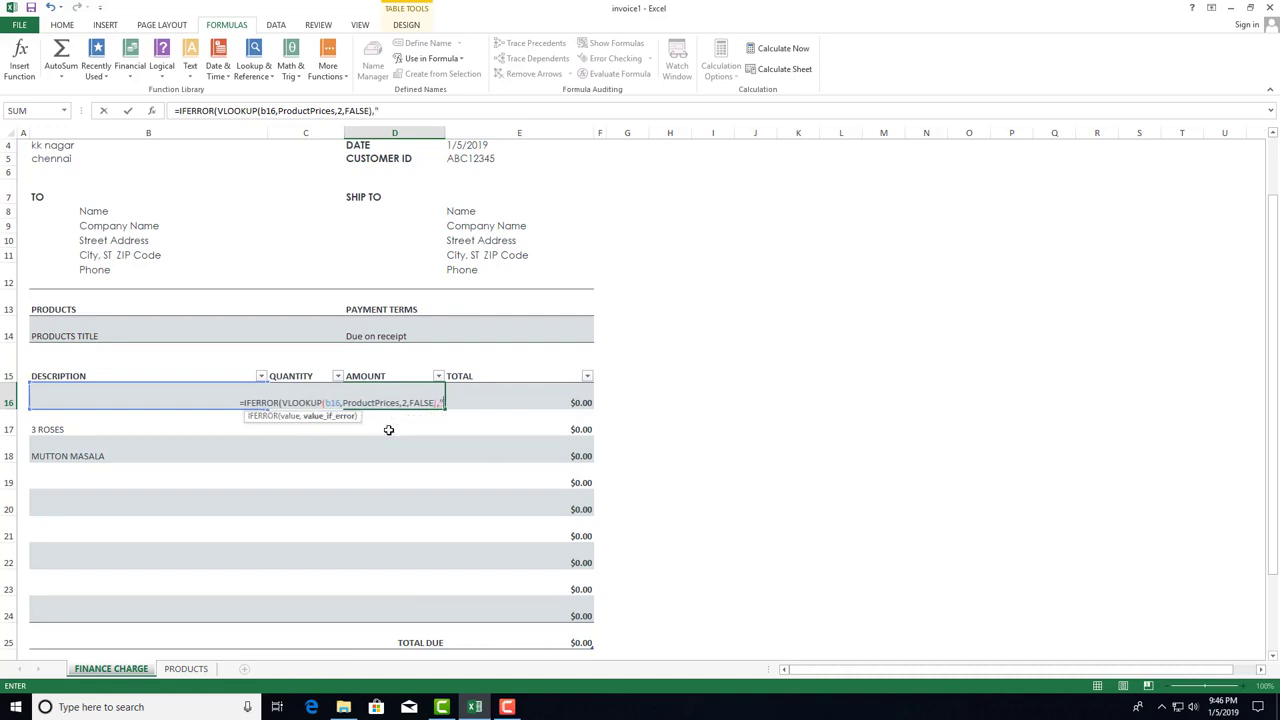
text(")
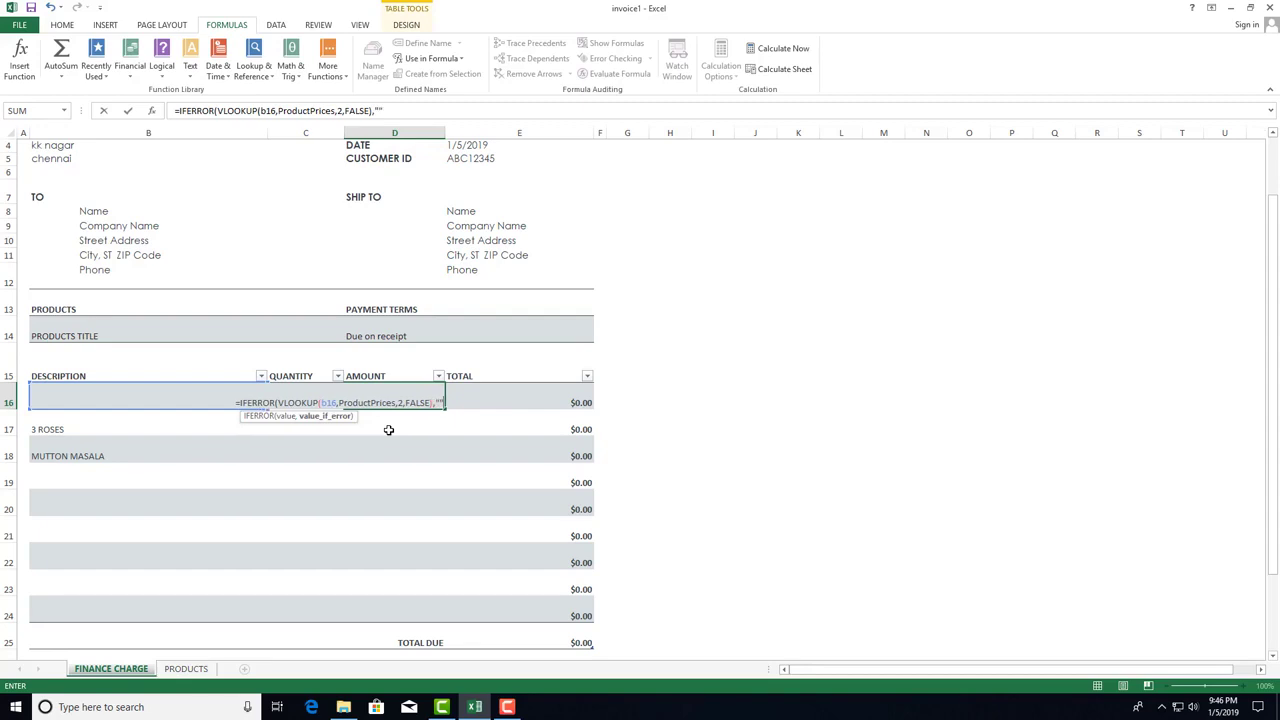
text())
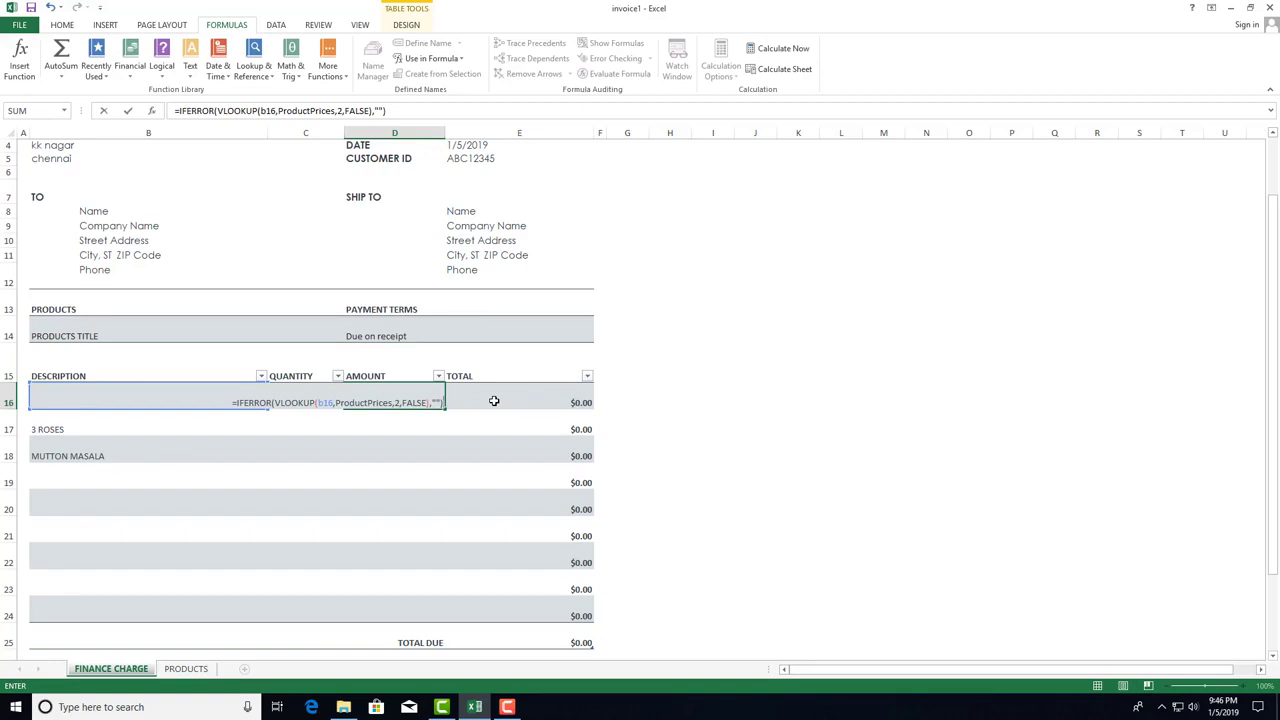
key(Return)
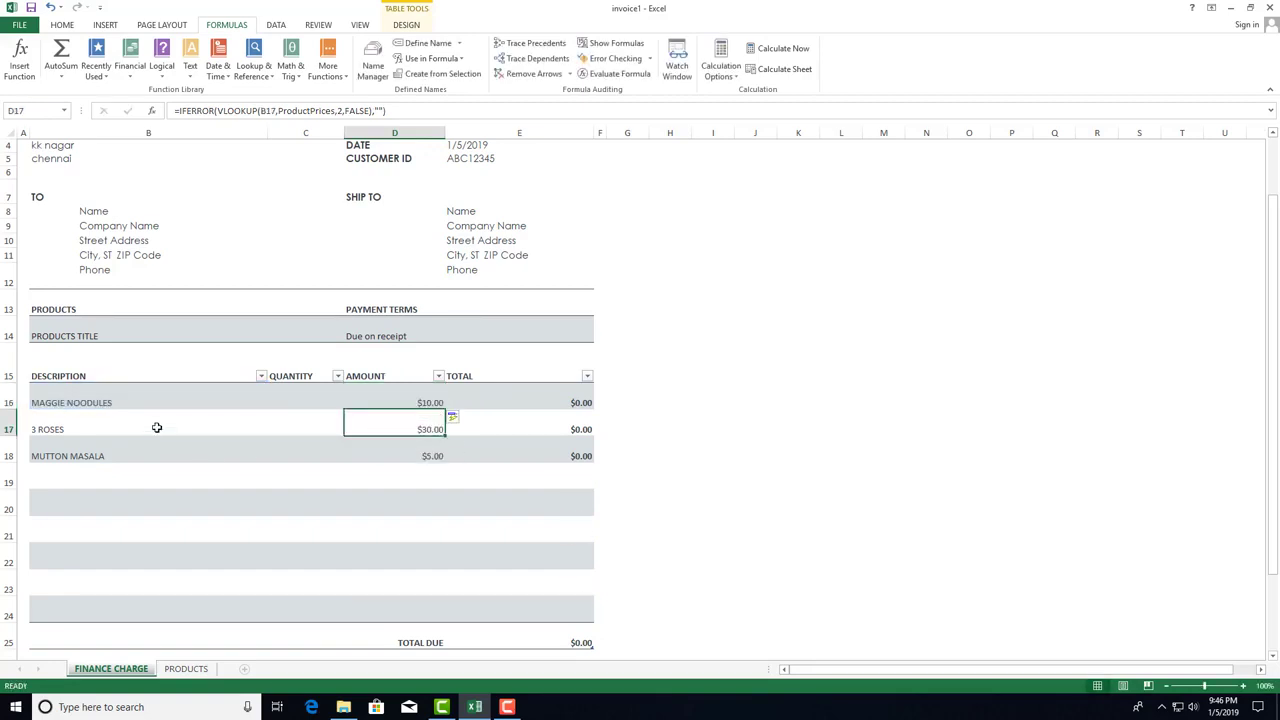
- Check that rows 16–18 show Amounts of $10.00, $30.00 and $5.00
click(166, 404)
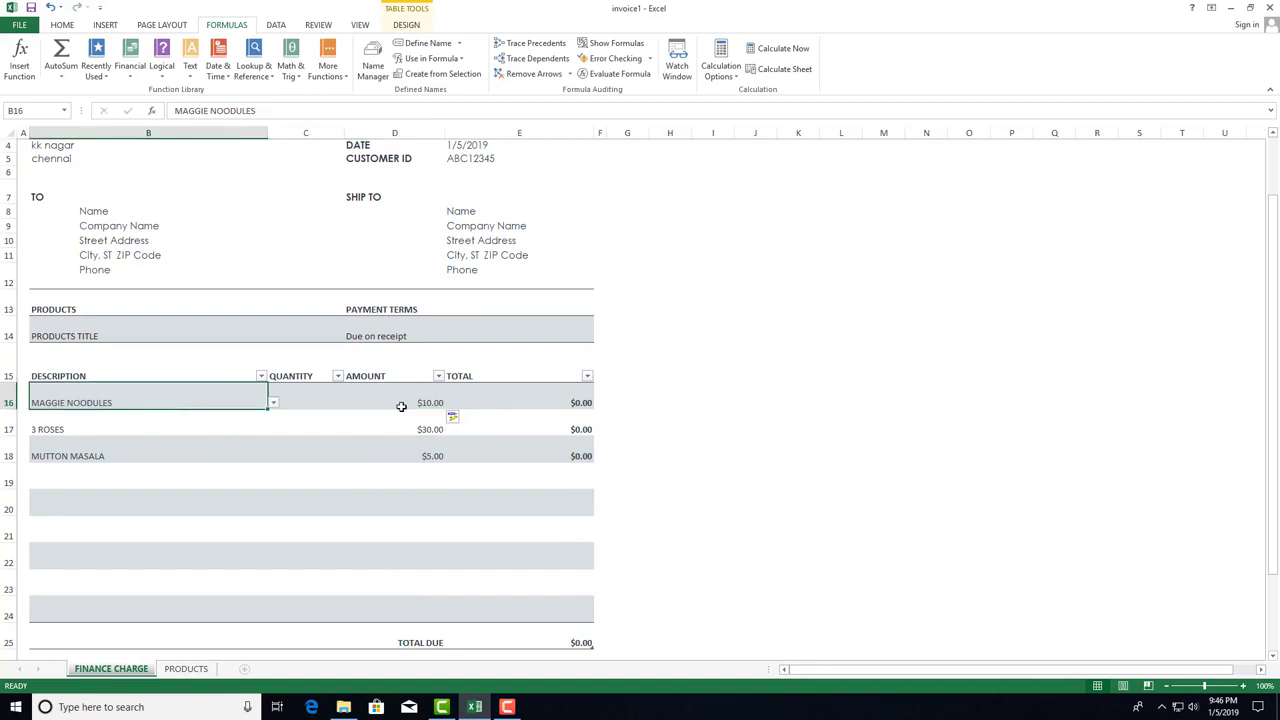
click(450, 397)
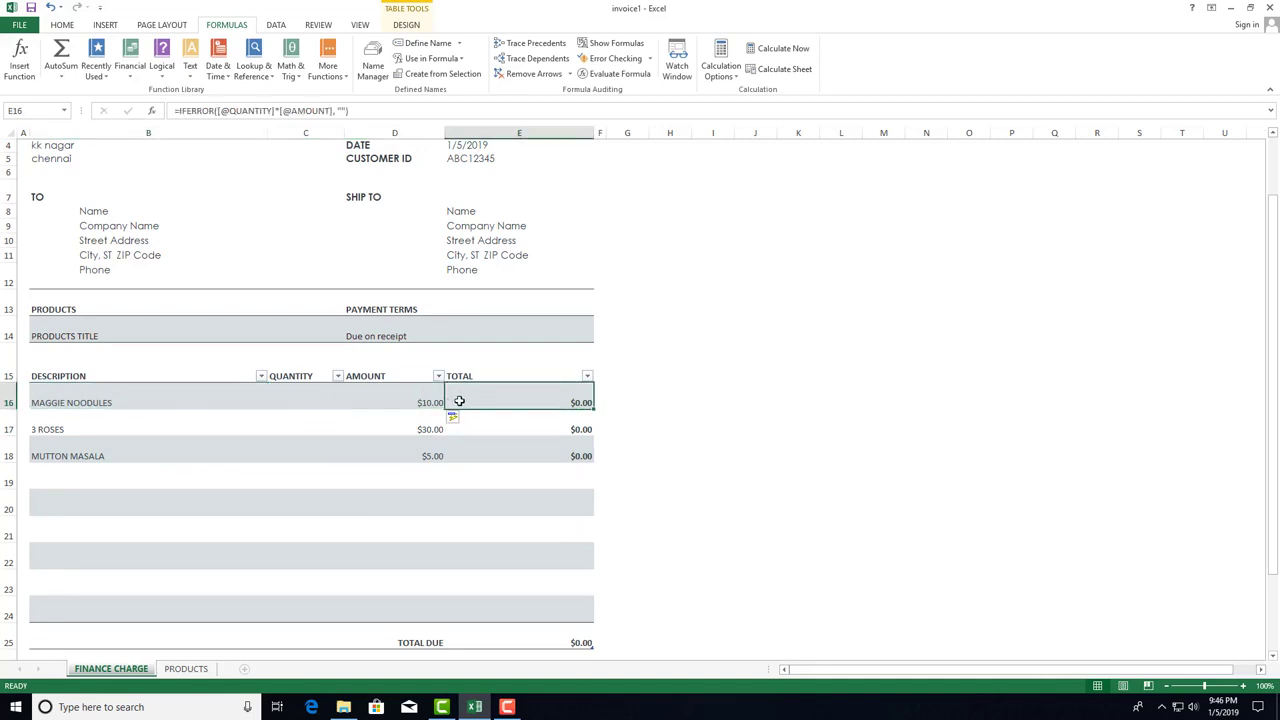
click(133, 431)
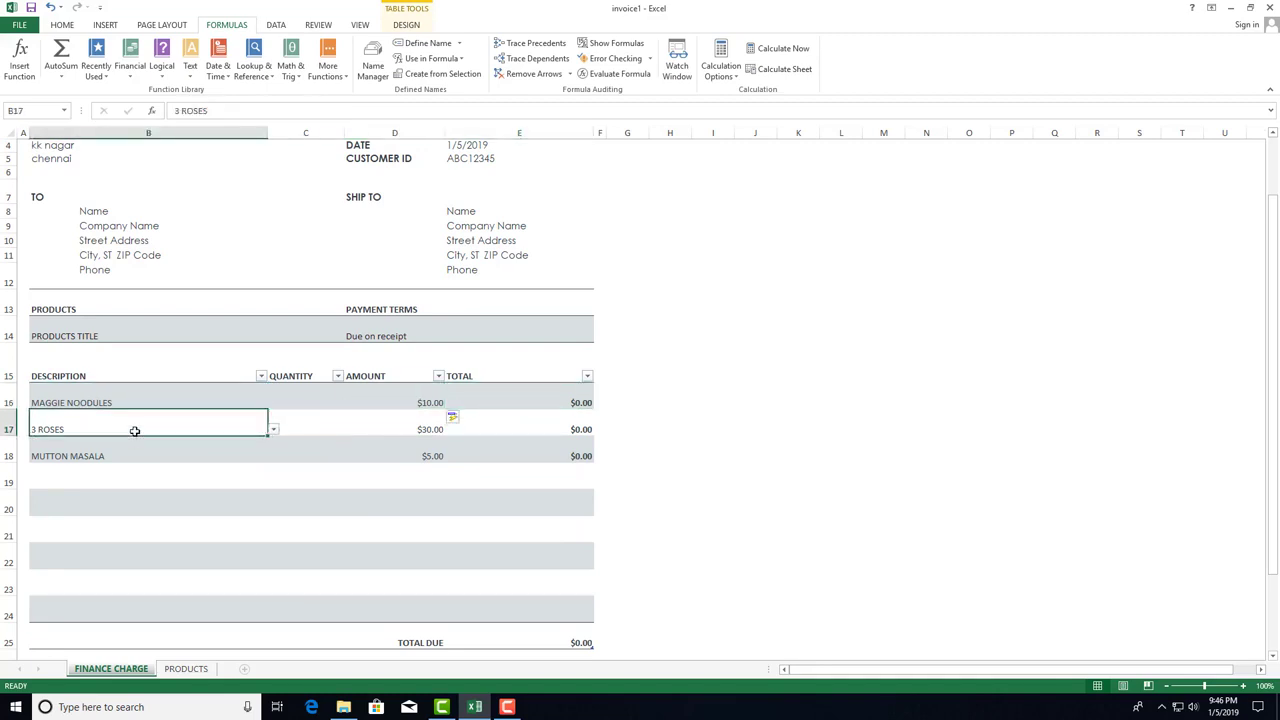
click(395, 428)
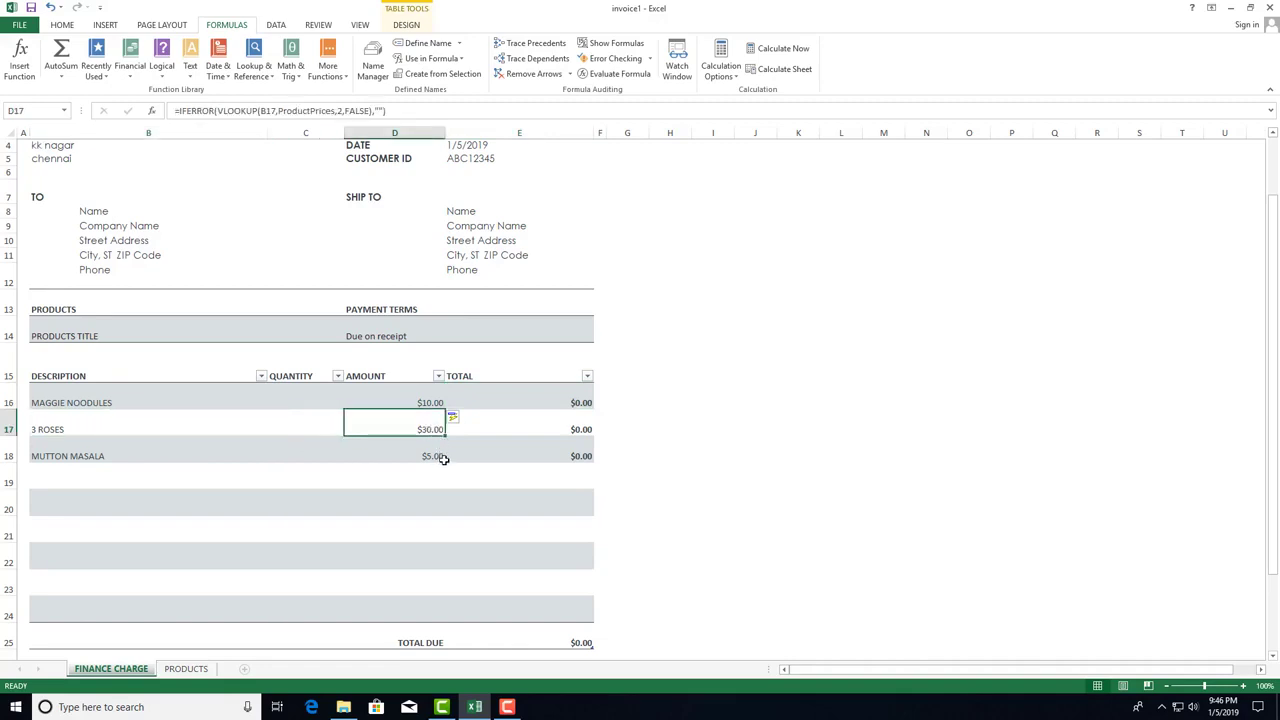
click(127, 457)
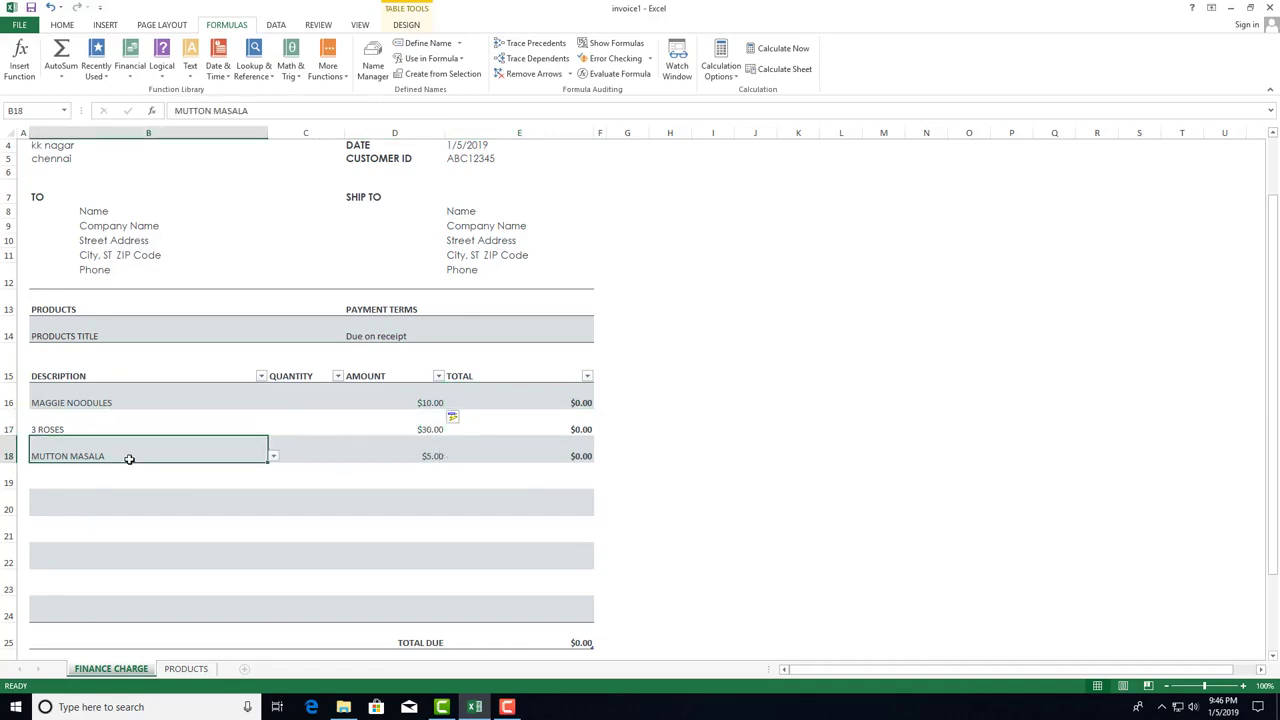
click(439, 455)
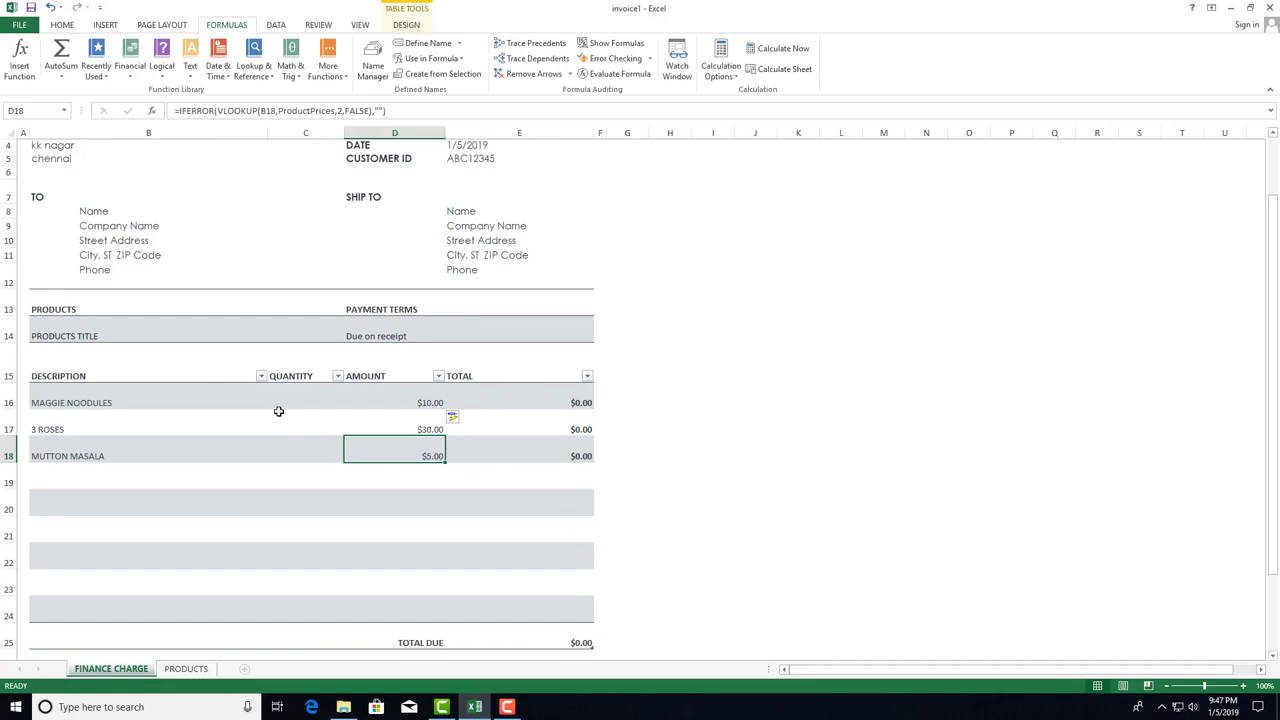
scroll(279, 411, down, 1)
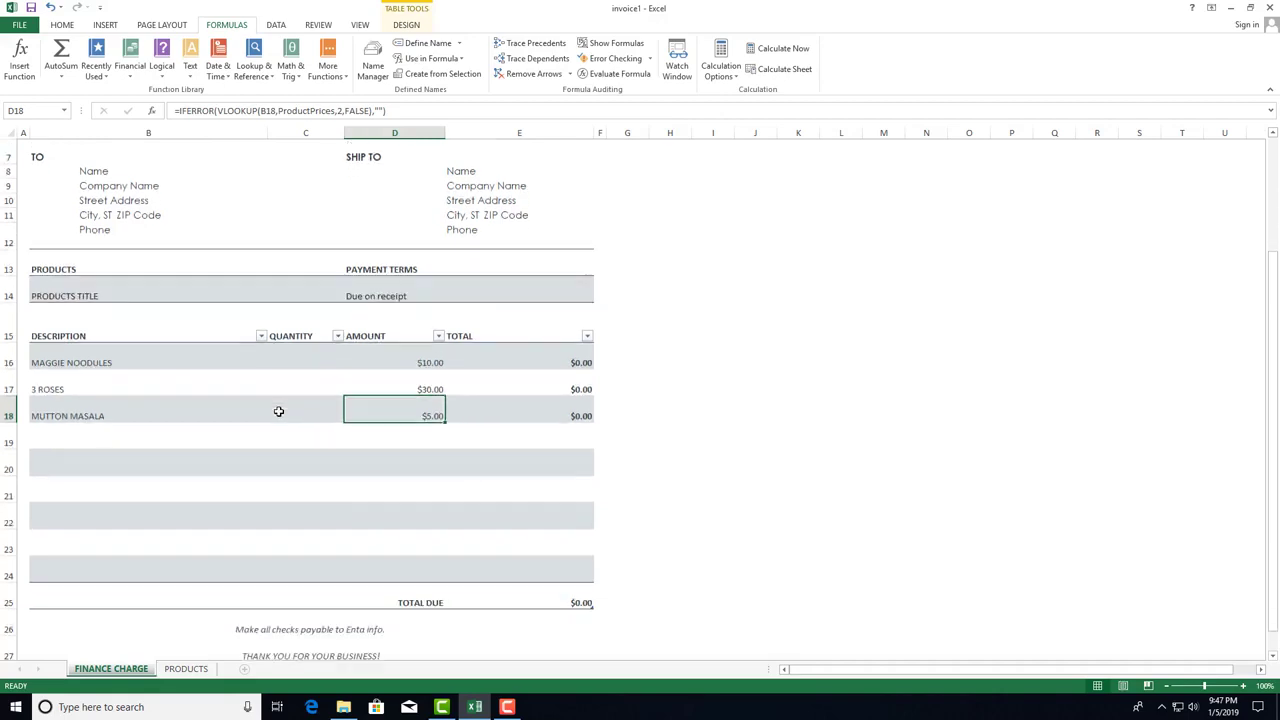
click(86, 441)
- Choose GILLETE for B19 and check that its Amount fills in as $33.00
click(273, 442)
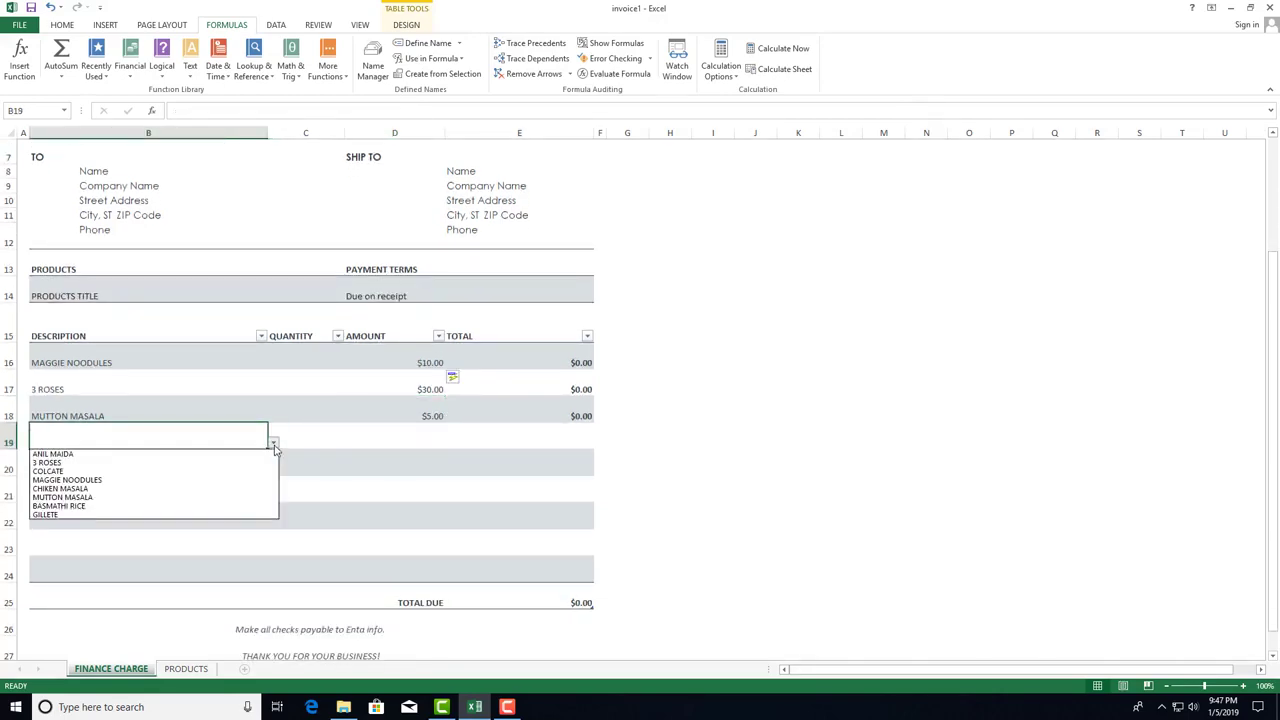
click(236, 516)
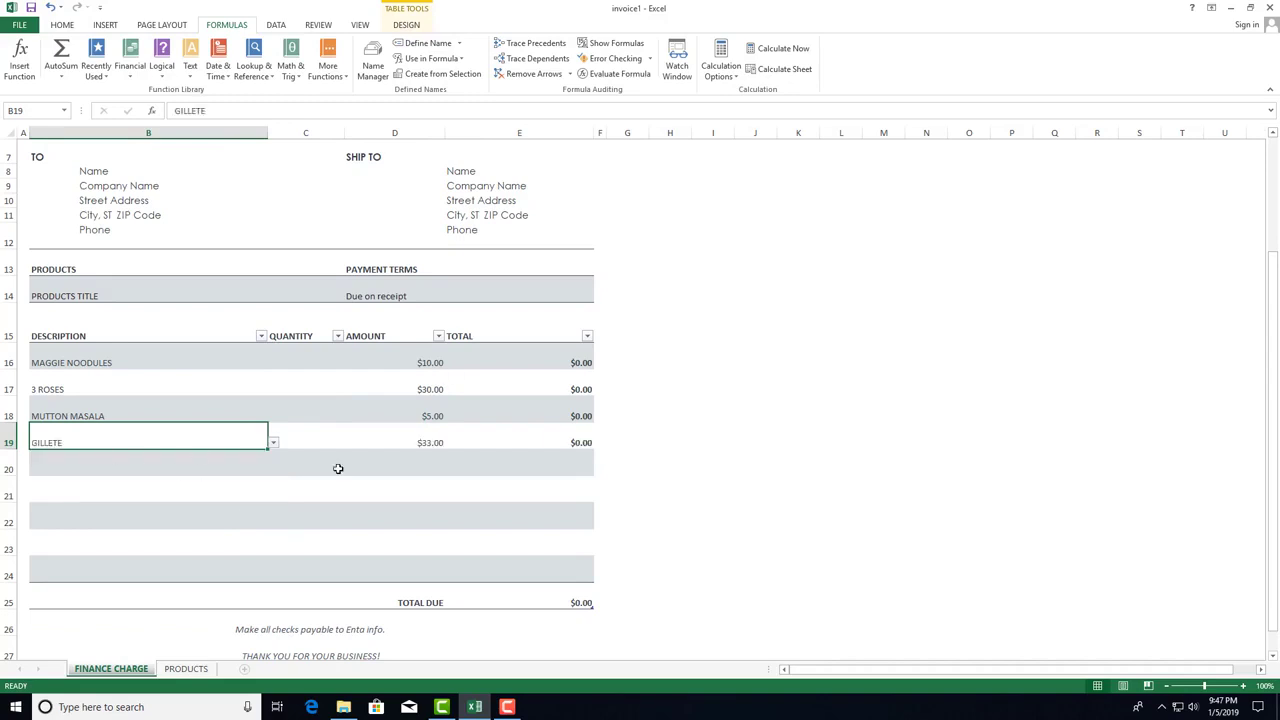
click(447, 441)
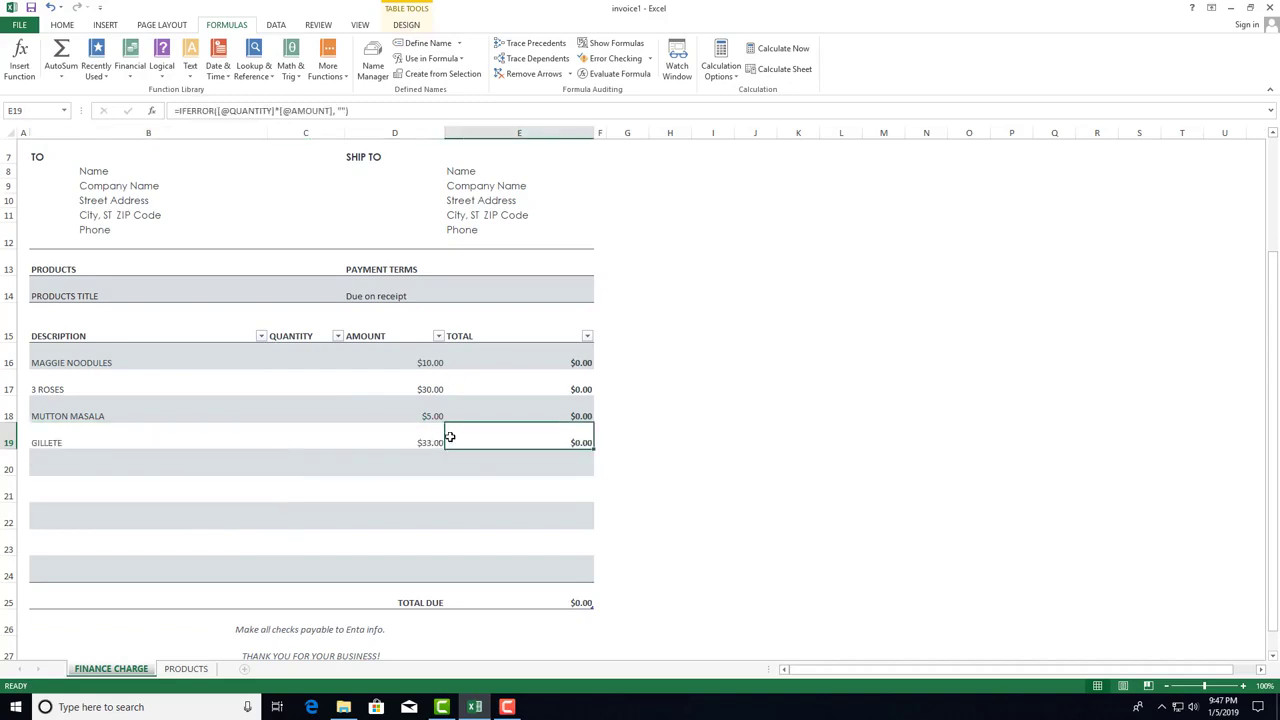
click(257, 357)
- Enter quantity 2 for MAGGIE NOODULES and 3 for 3 ROSES, then select invoice number cell E3
click(315, 350)
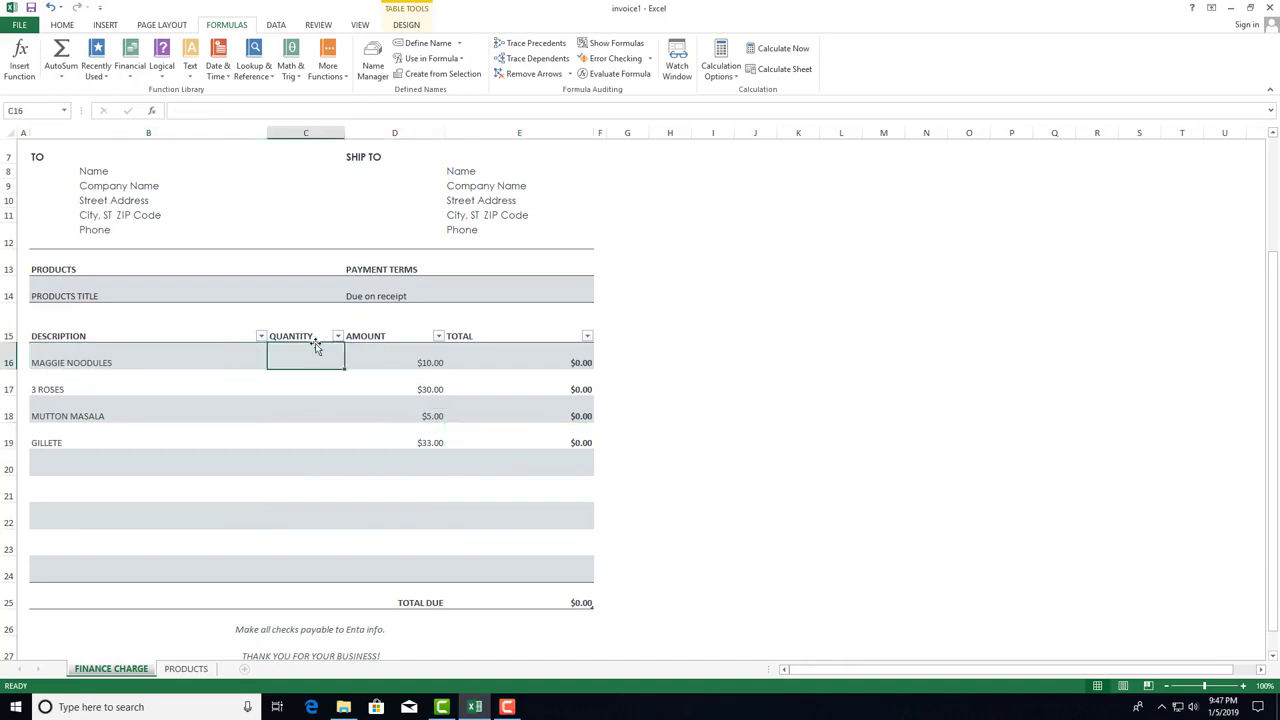
text(2)
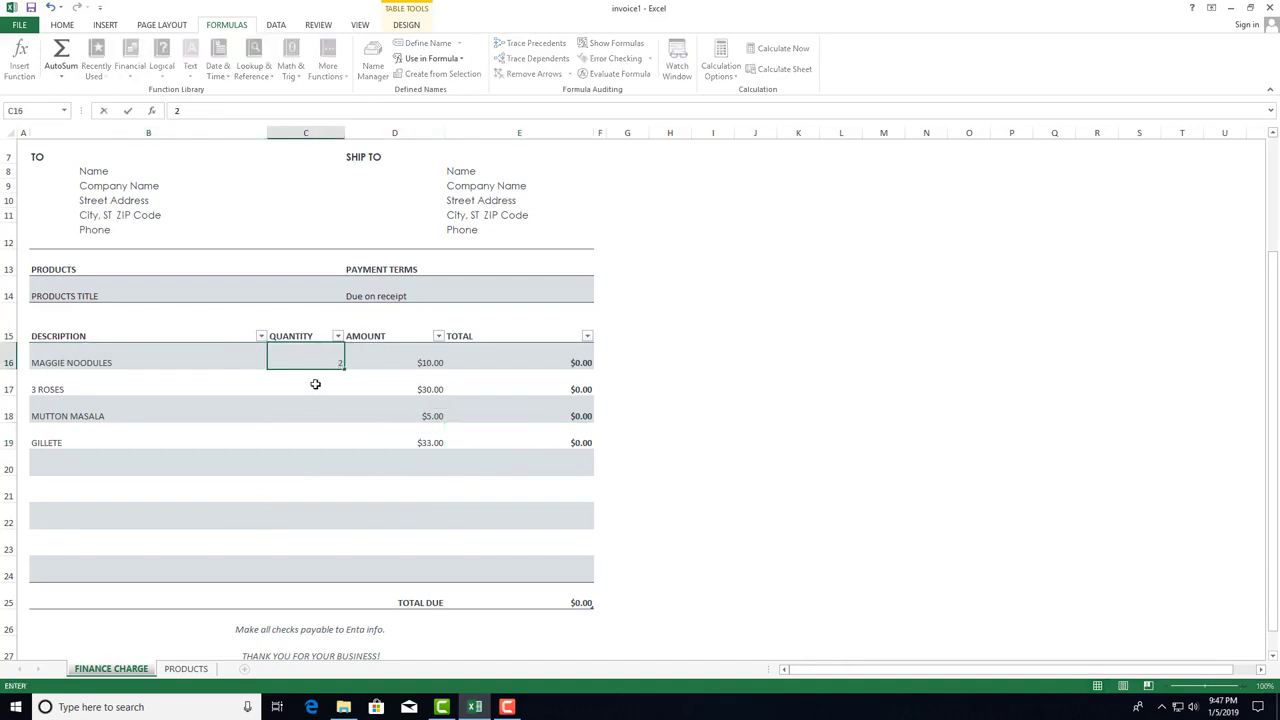
key(Return)
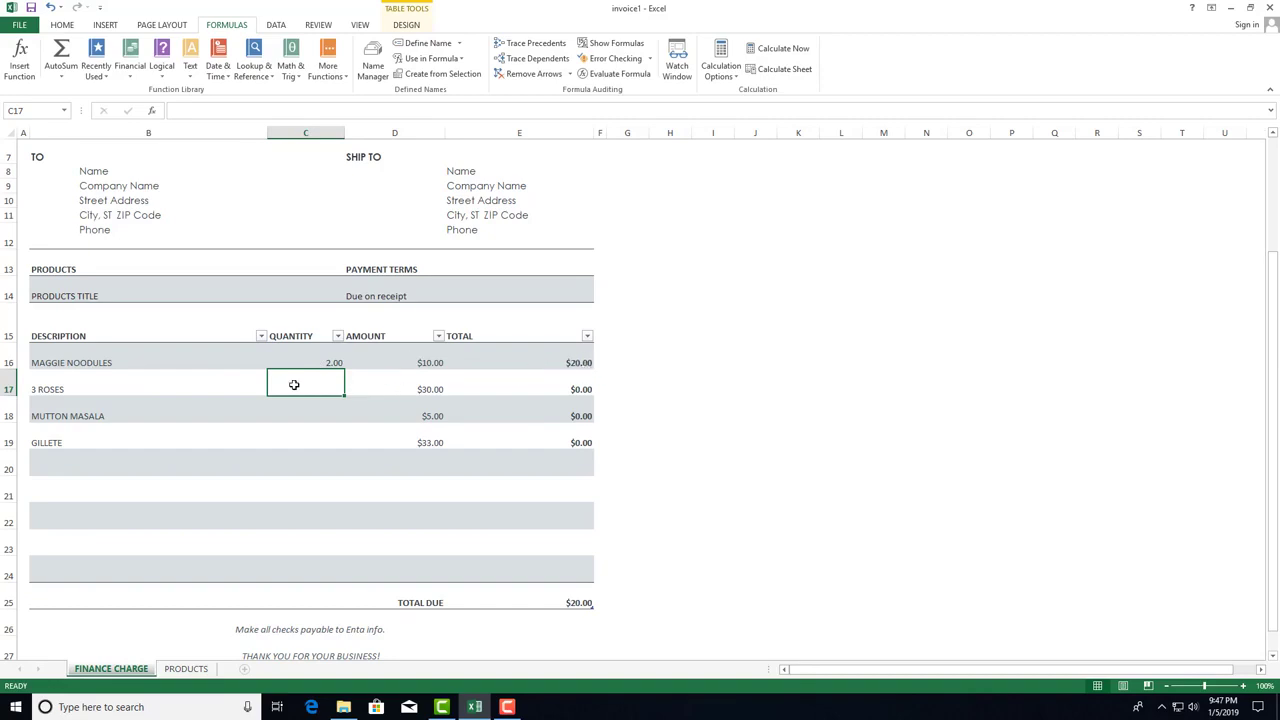
text(3)
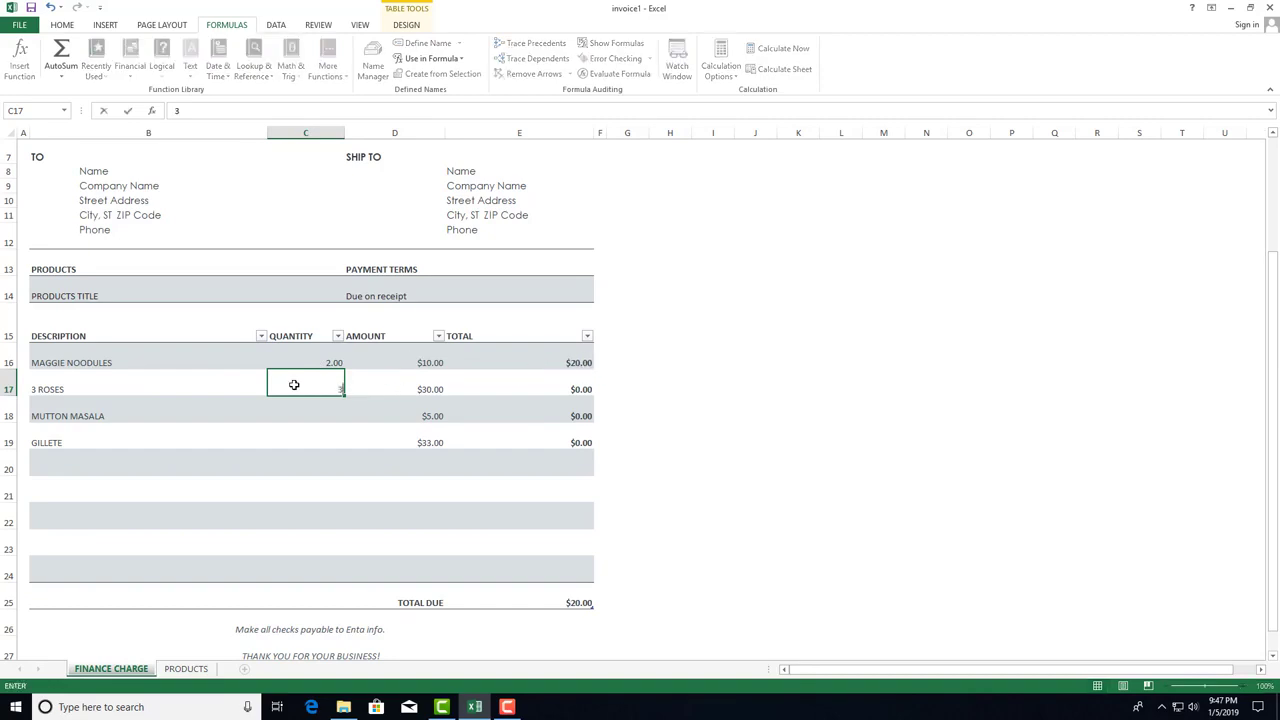
key(Return)
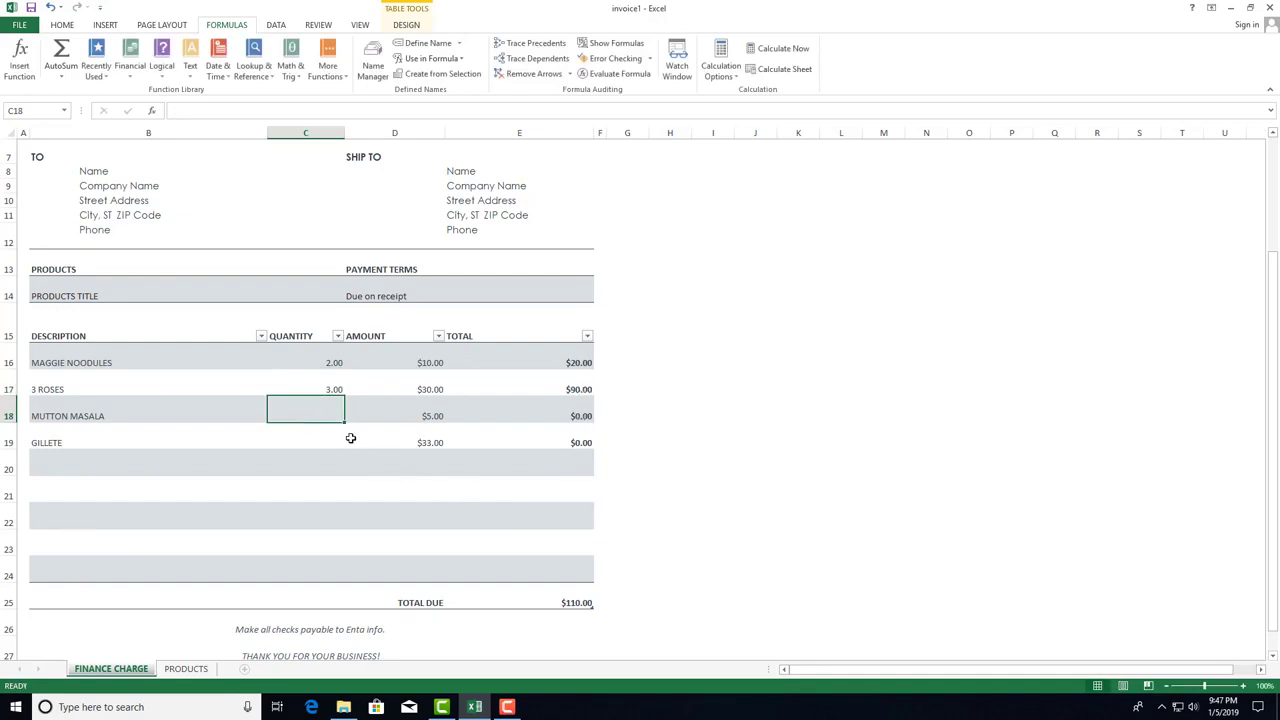
scroll(334, 418, up, 2)
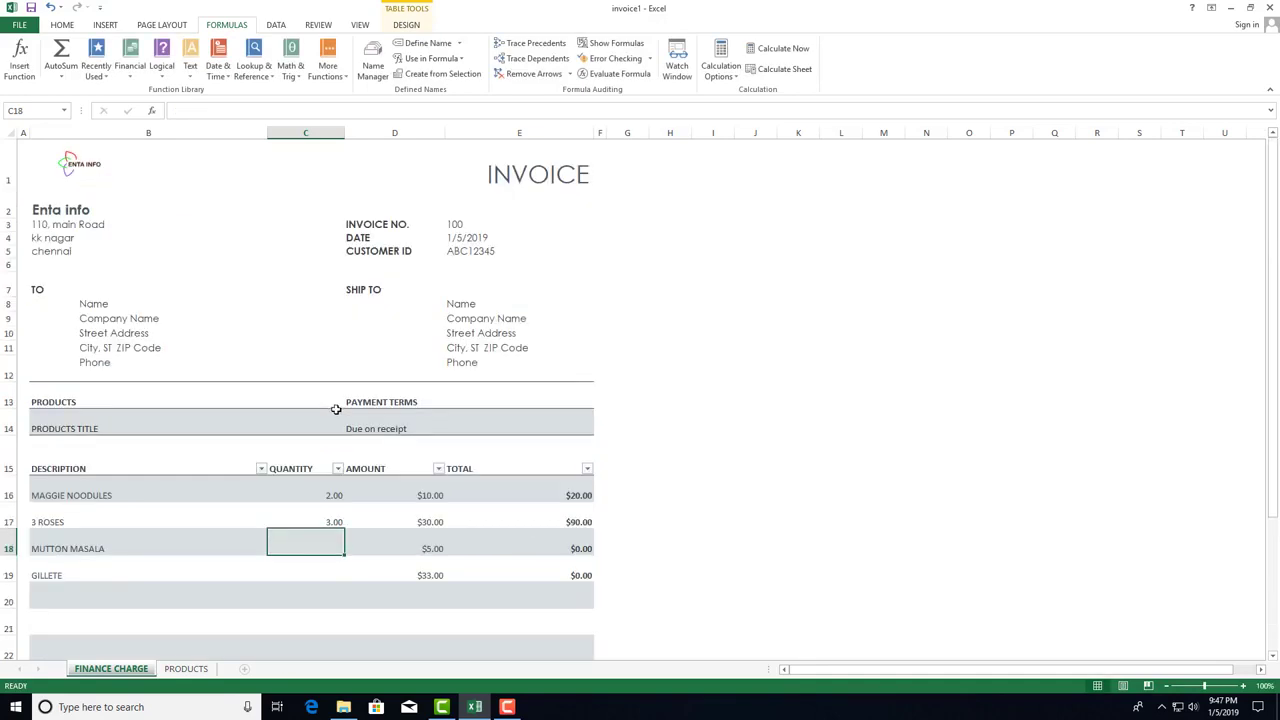
click(470, 221)
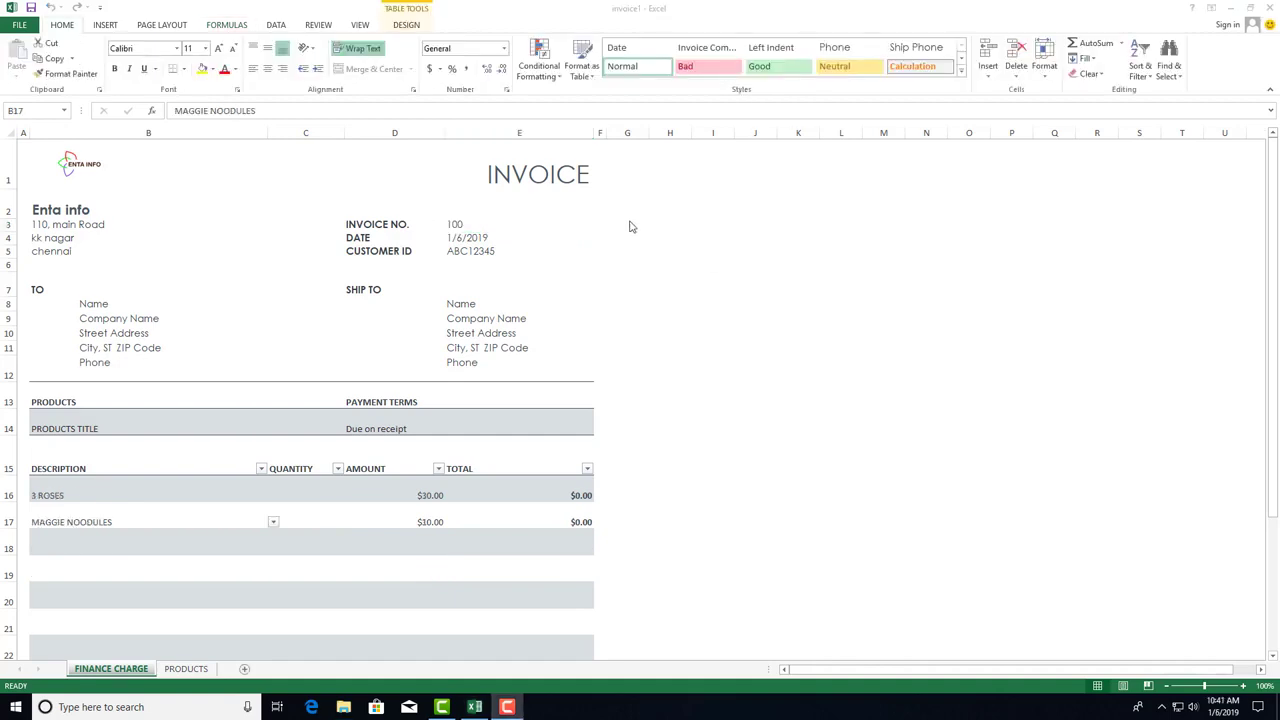
- Select the invoice number cell E3 and go to the File backstage Info page
click(461, 223)
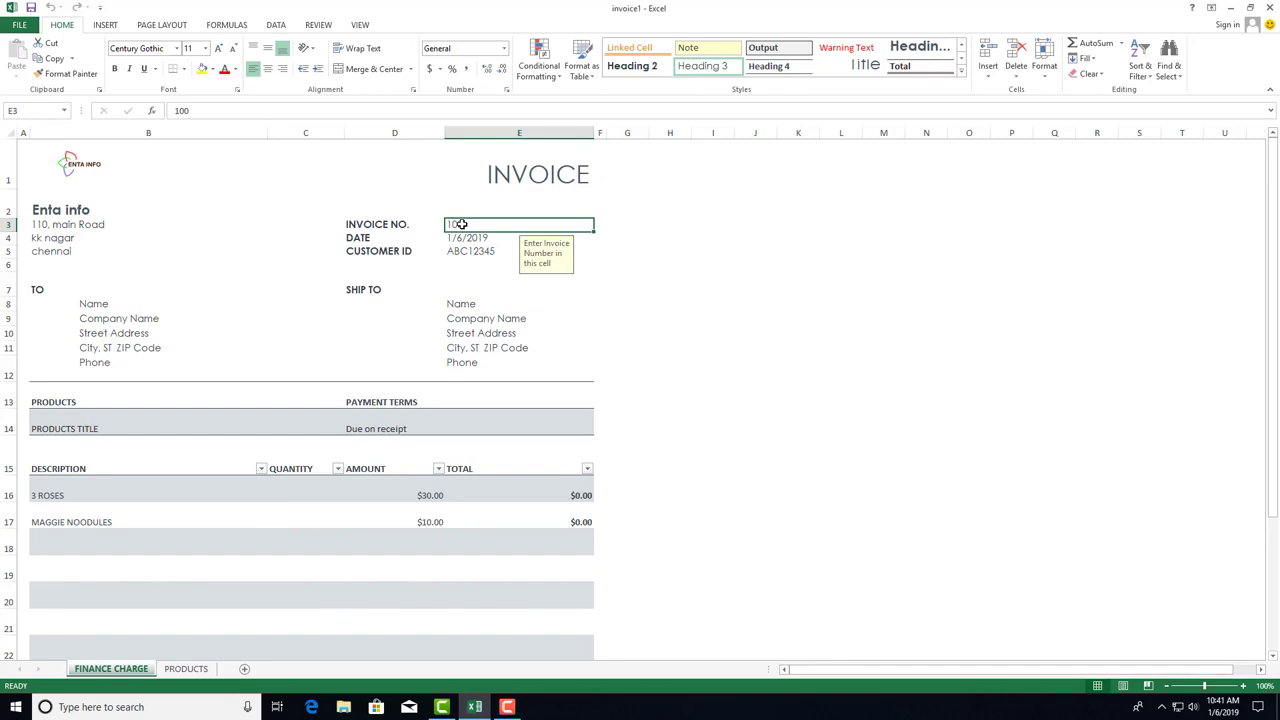
click(22, 25)
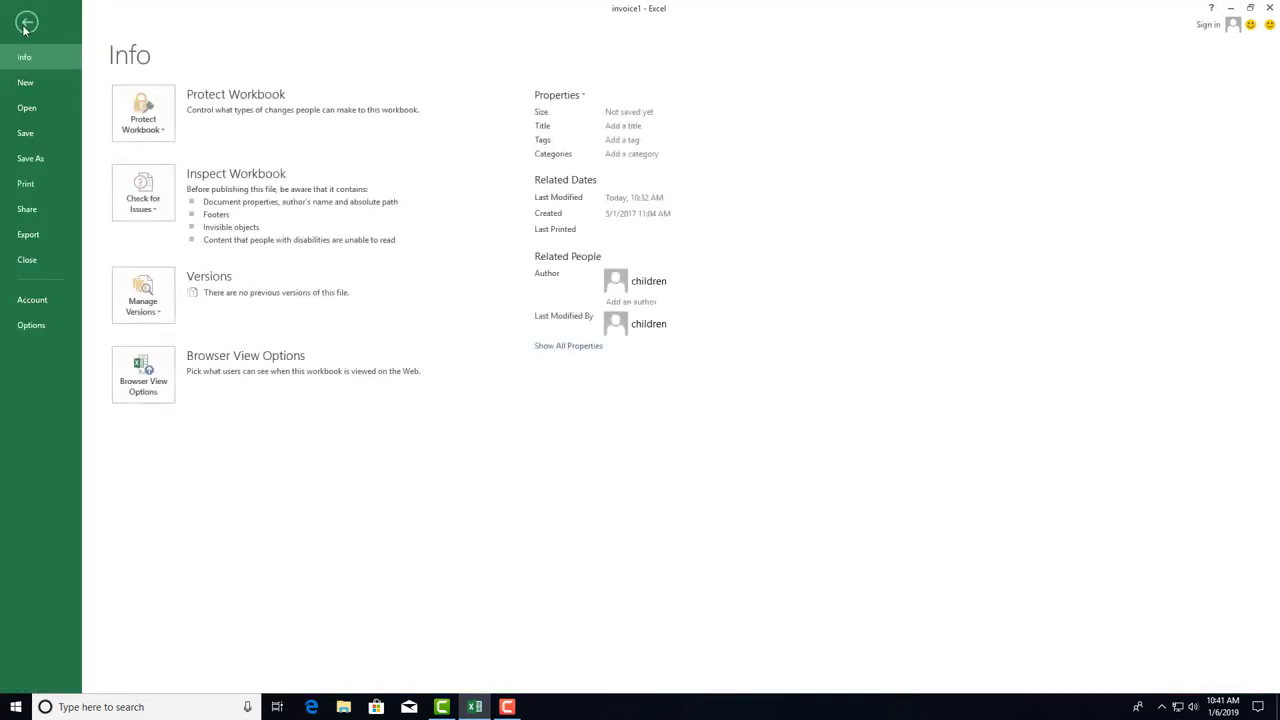
- Search templates for 'invoice tracker' and create a workbook from the Invoices tracker template
click(25, 83)
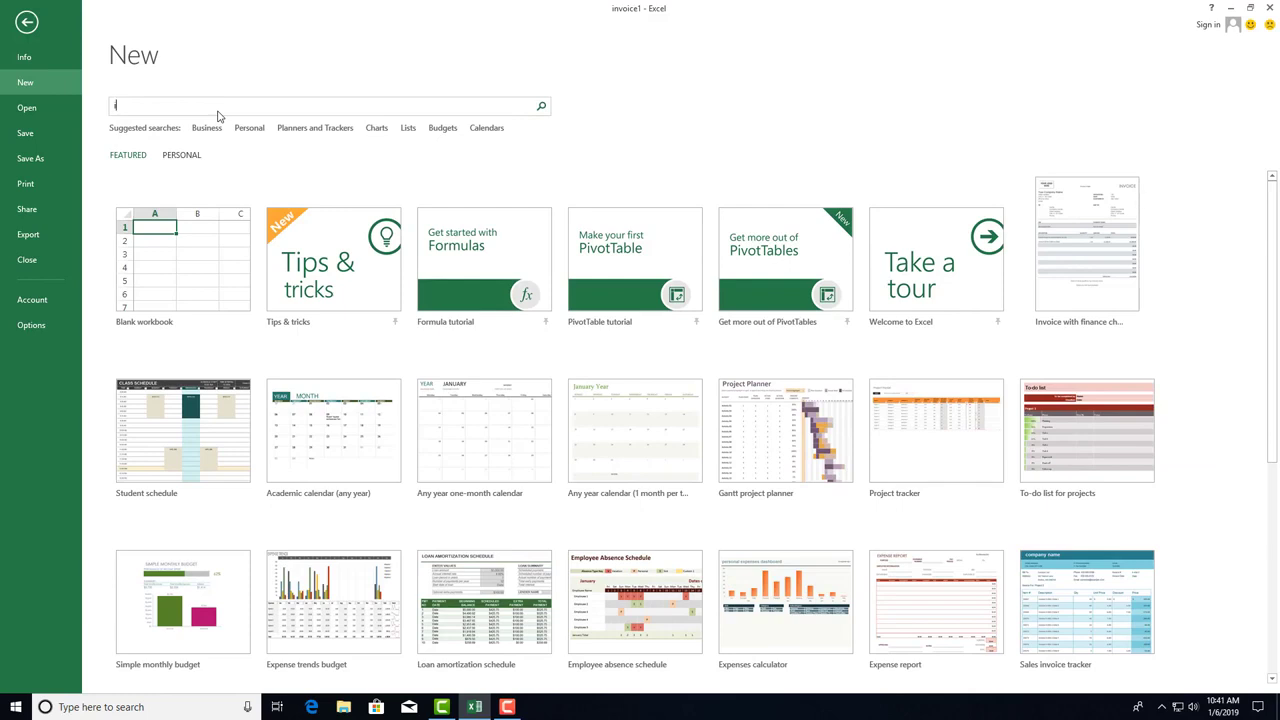
text(invoice tracker)
key(Return)
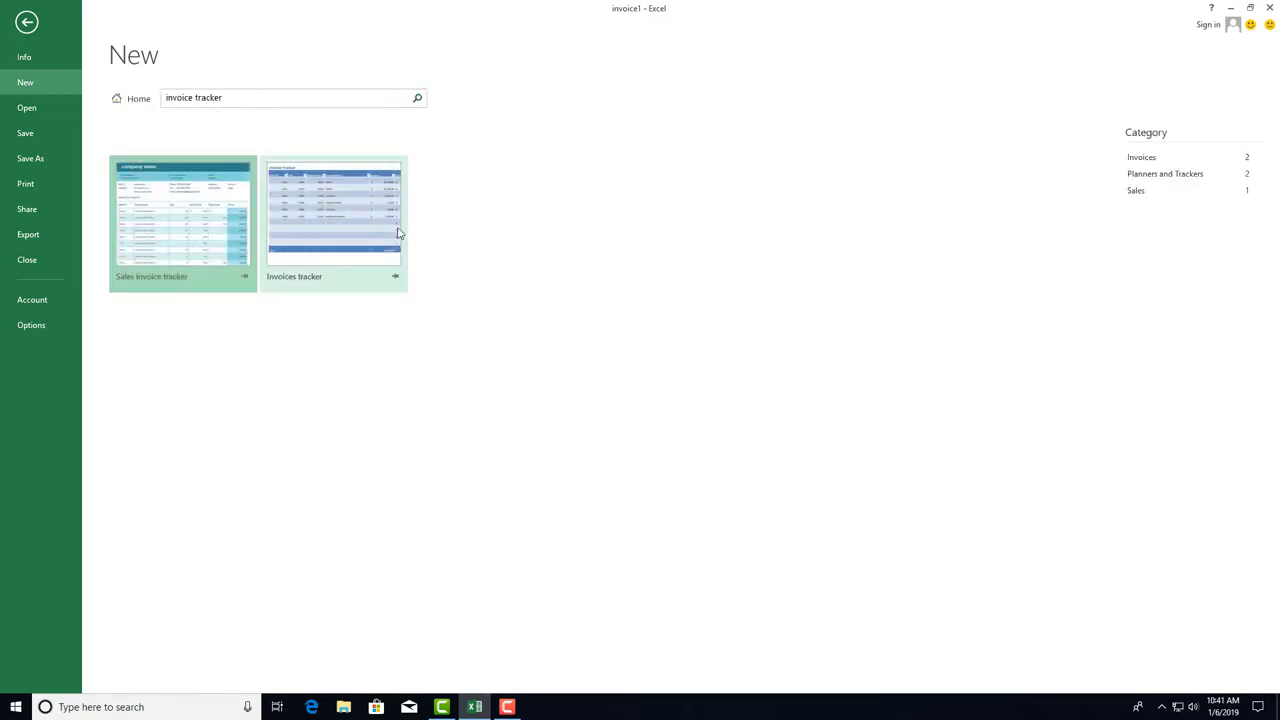
click(336, 203)
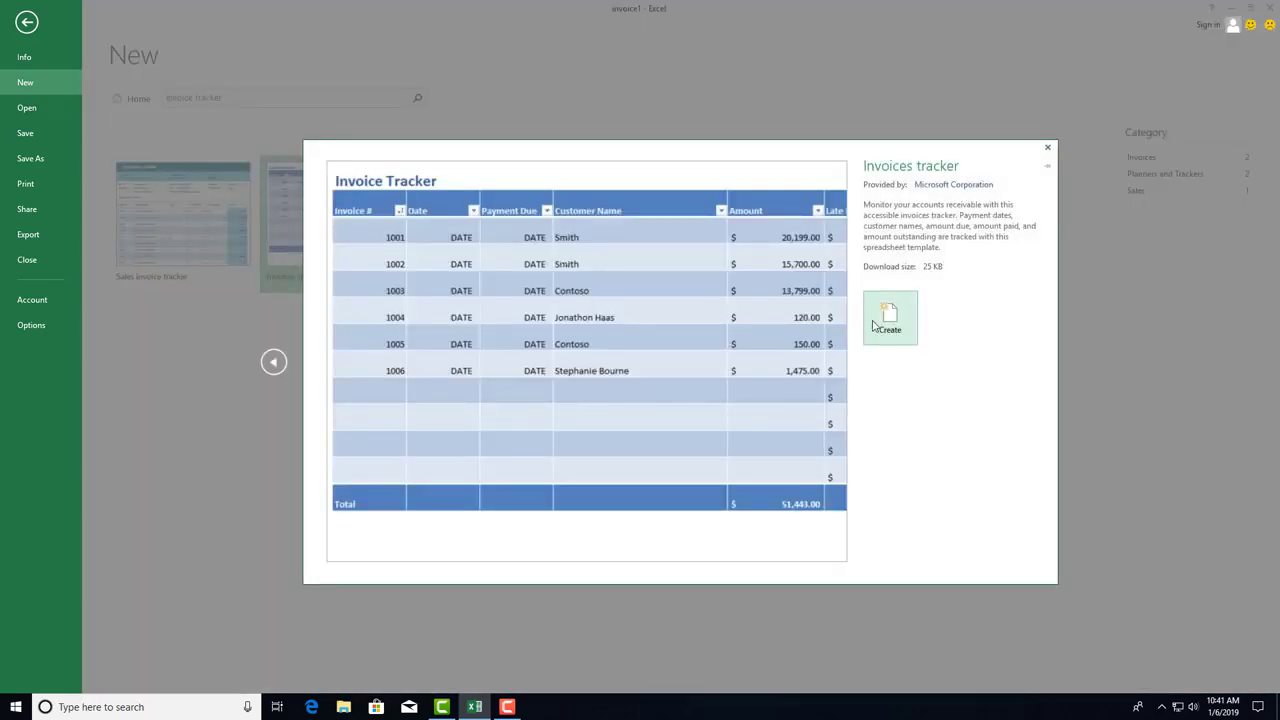
click(895, 315)
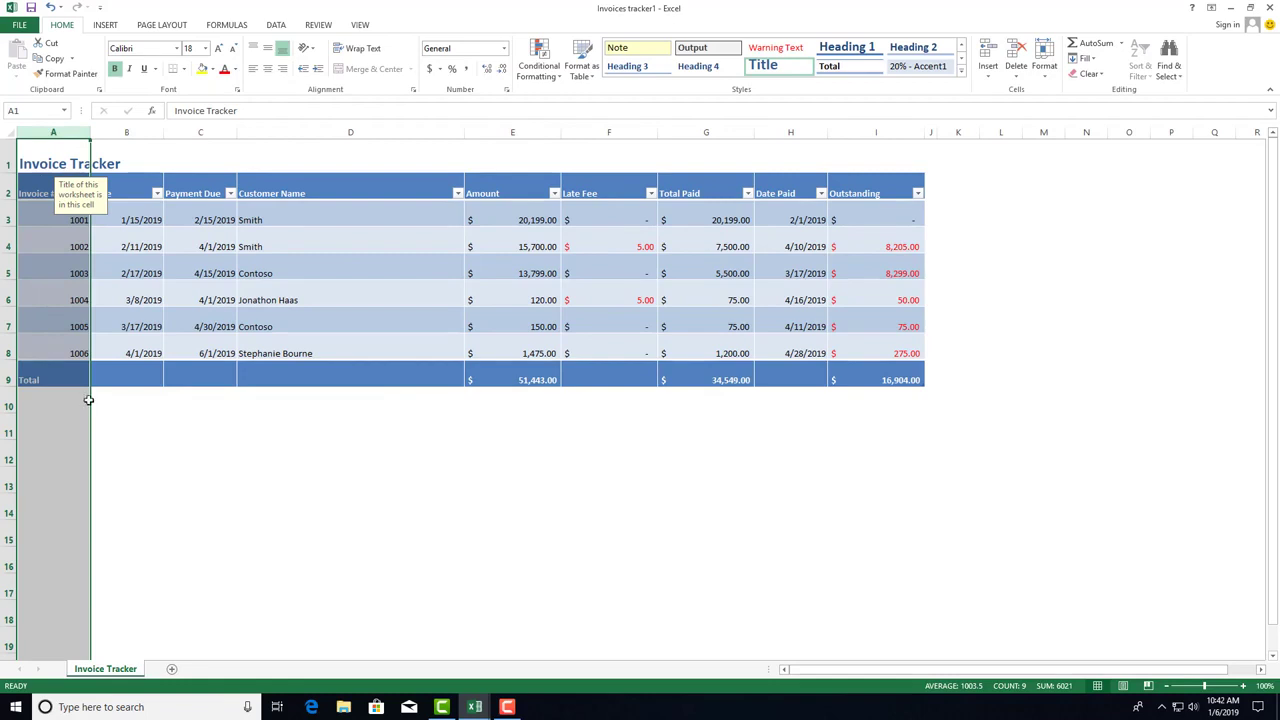
click(171, 417)
scroll(69, 437, down, 2)
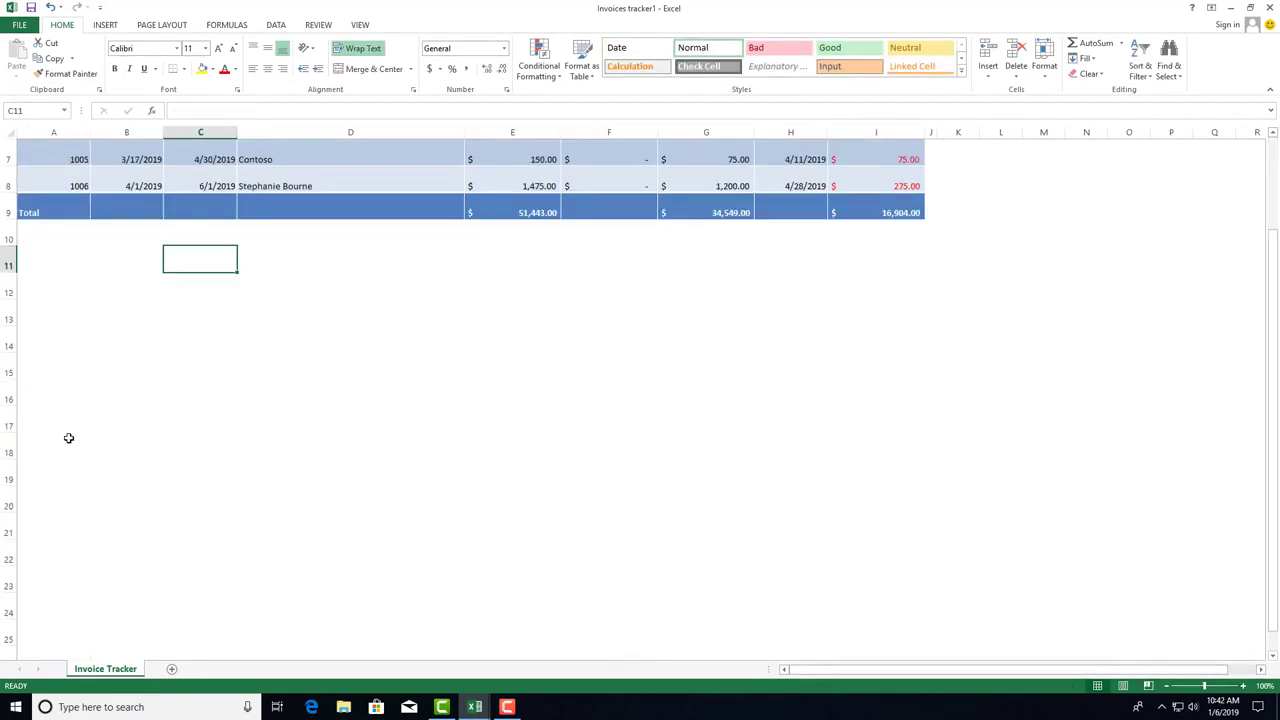
scroll(69, 437, down, 3)
scroll(69, 437, up, 5)
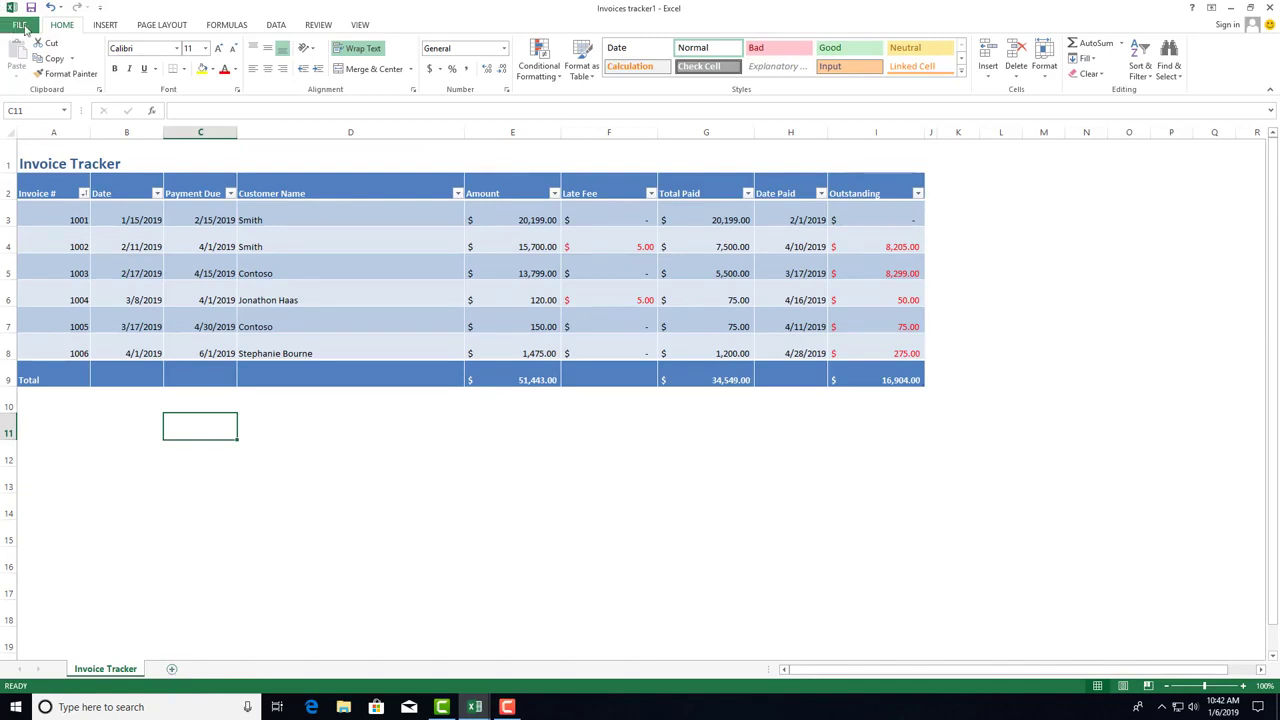
- Save the tracker workbook as InvoiceTracker in the Desktop's invoicing folder
click(8, 26)
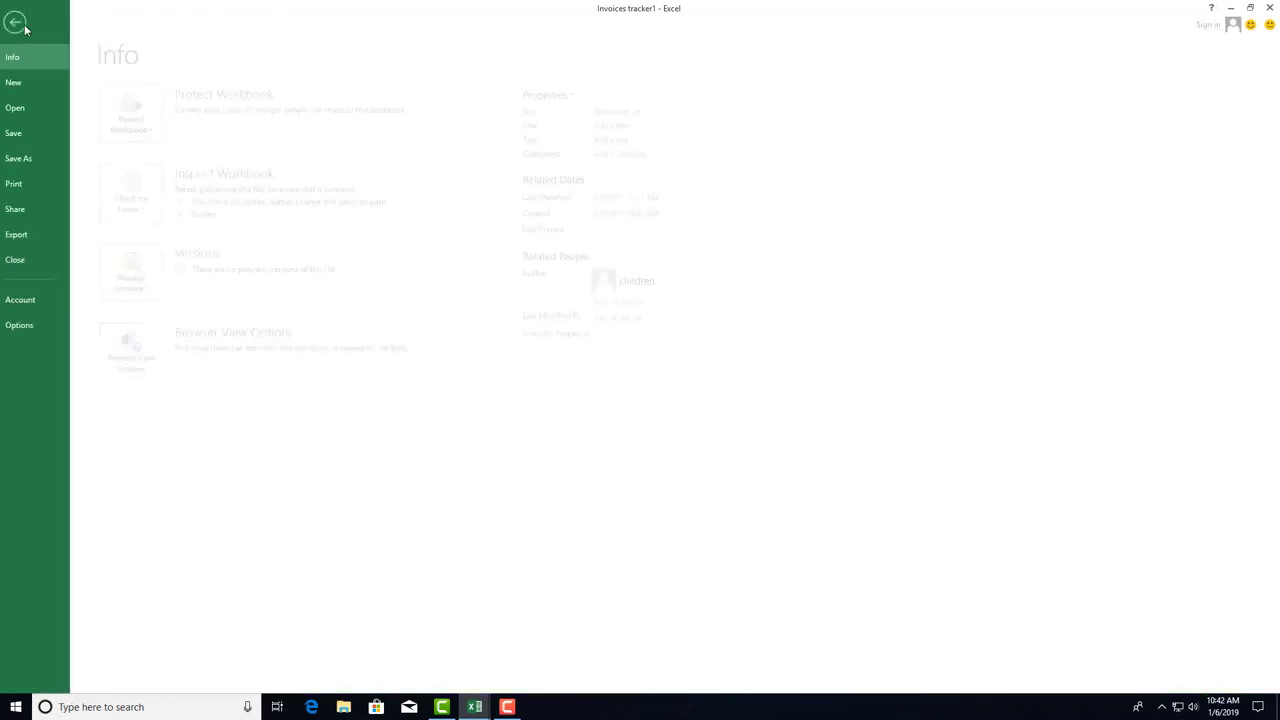
click(56, 135)
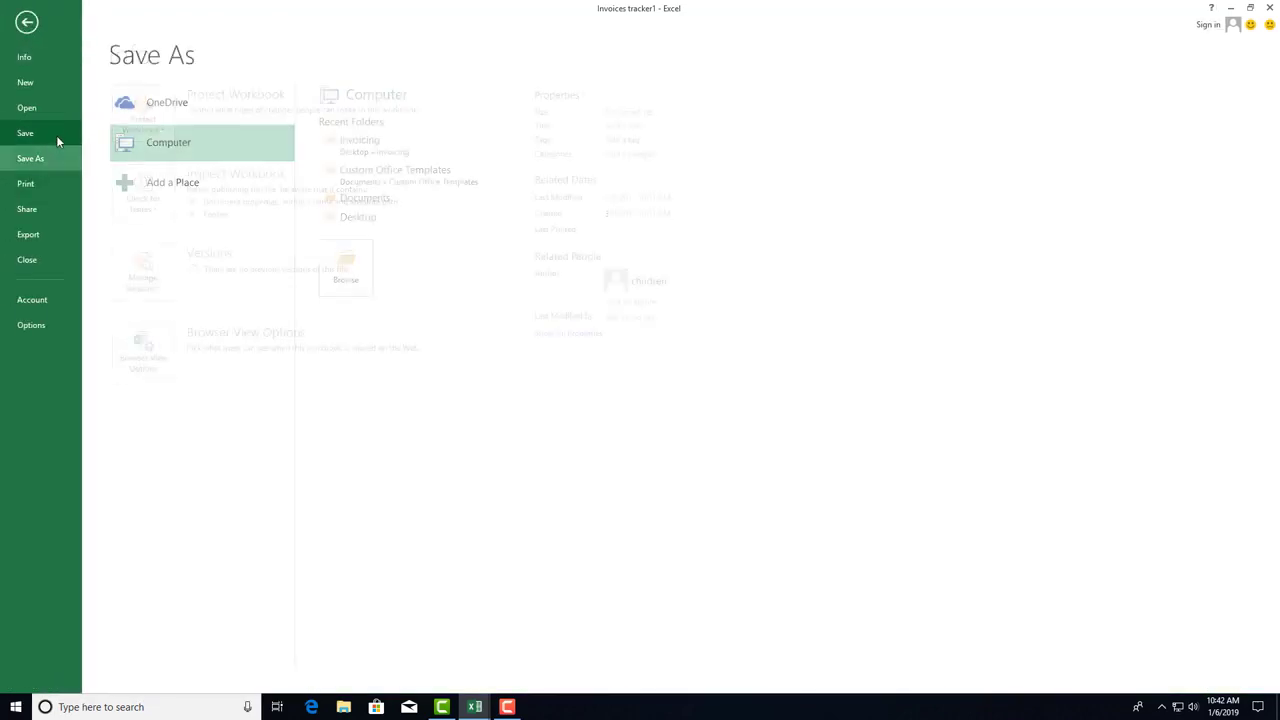
click(345, 272)
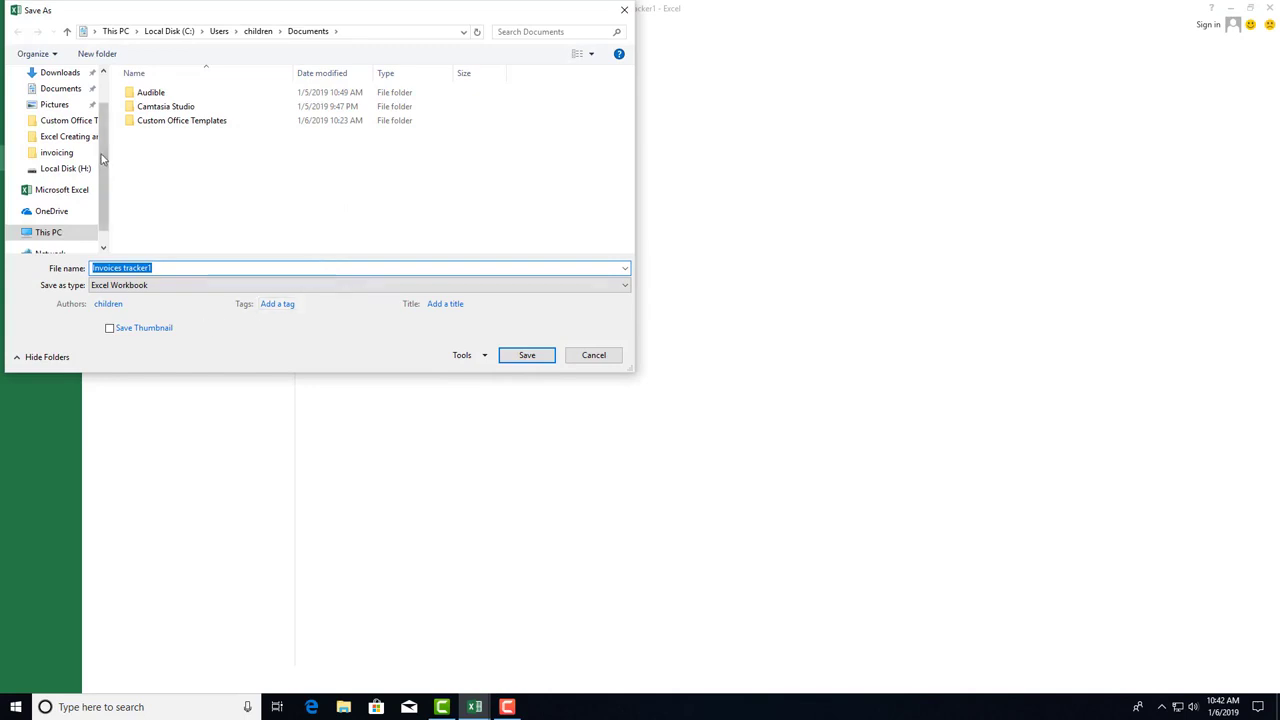
scroll(60, 150, up, 2)
click(55, 100)
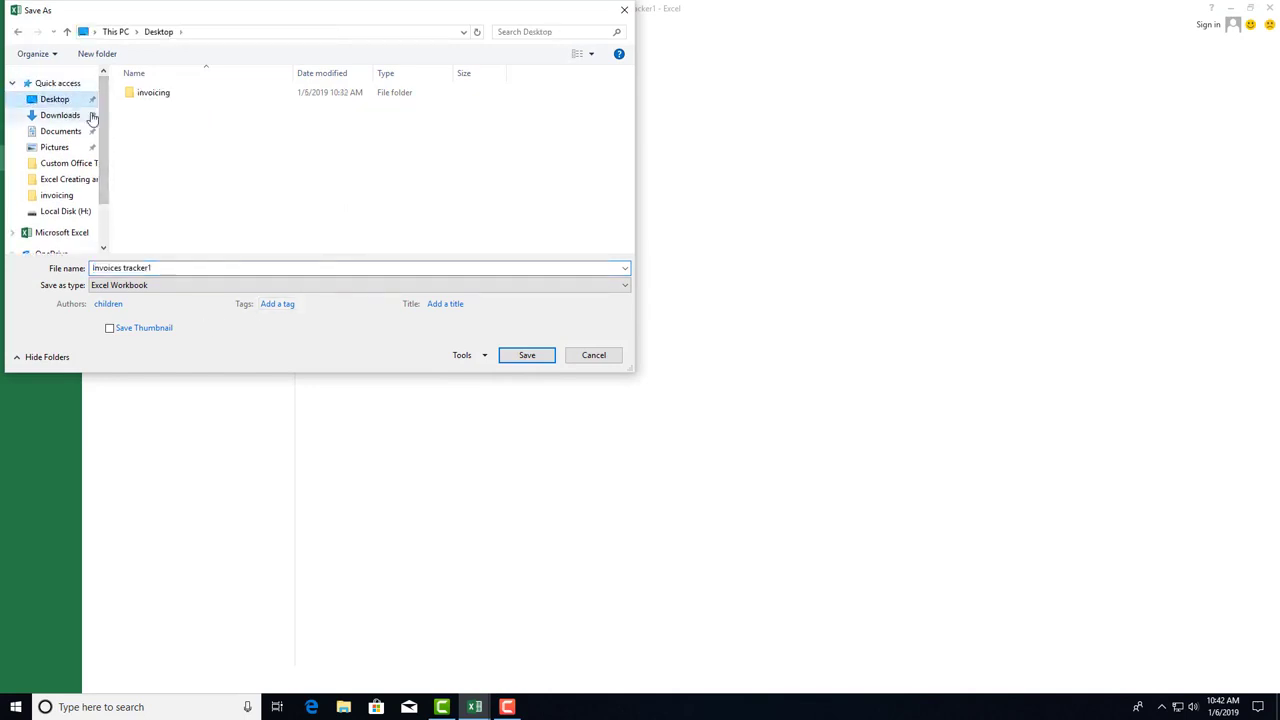
double_click(160, 100)
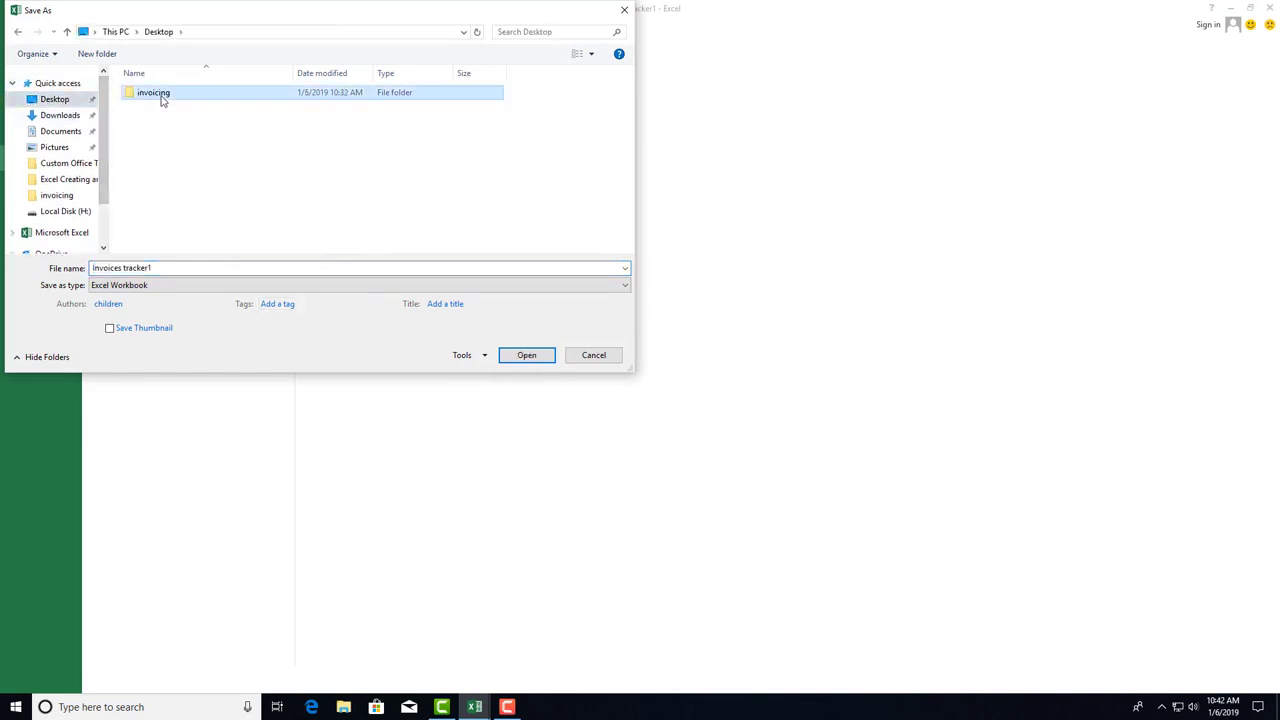
click(218, 270)
triple_click(218, 270)
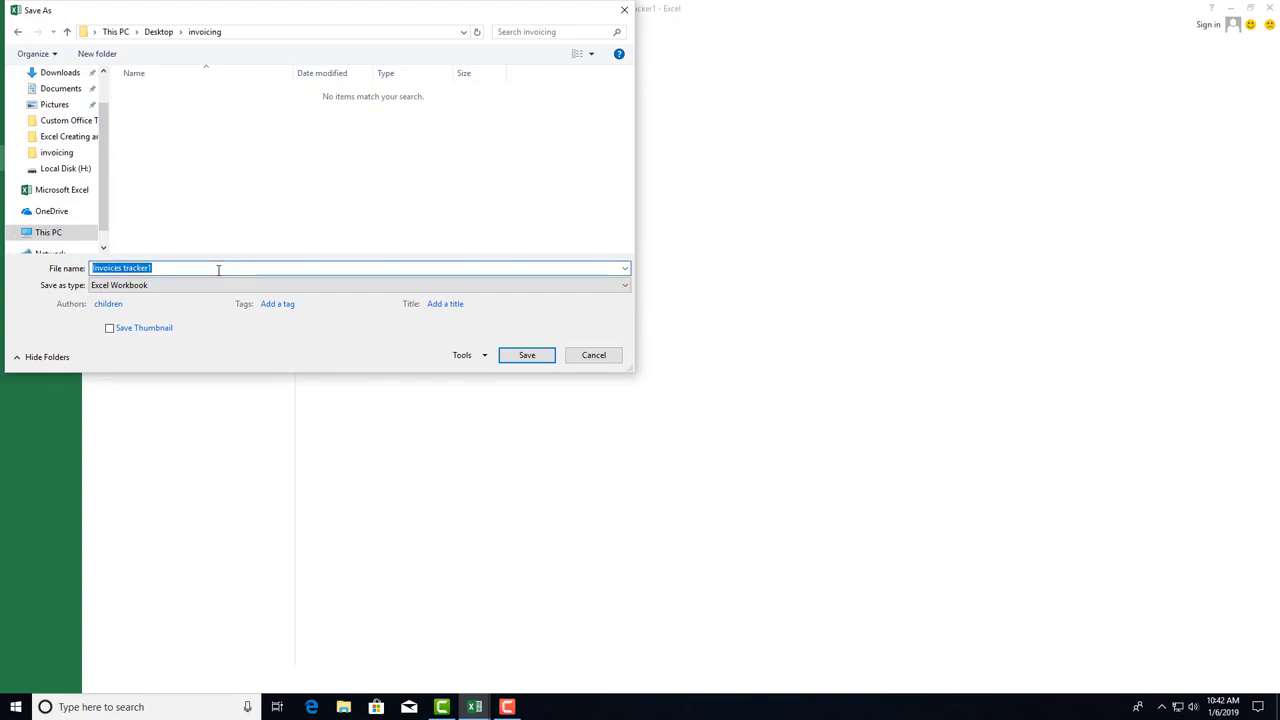
text(InvoiceTracker)
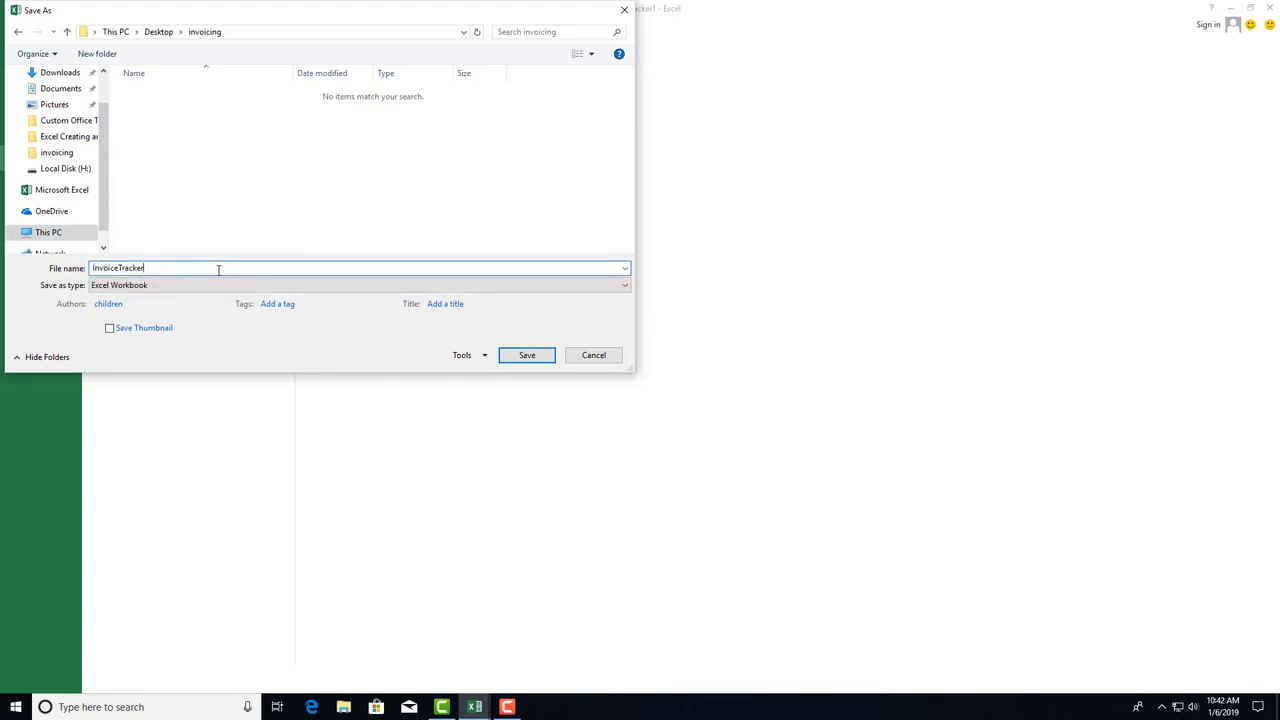
click(527, 356)
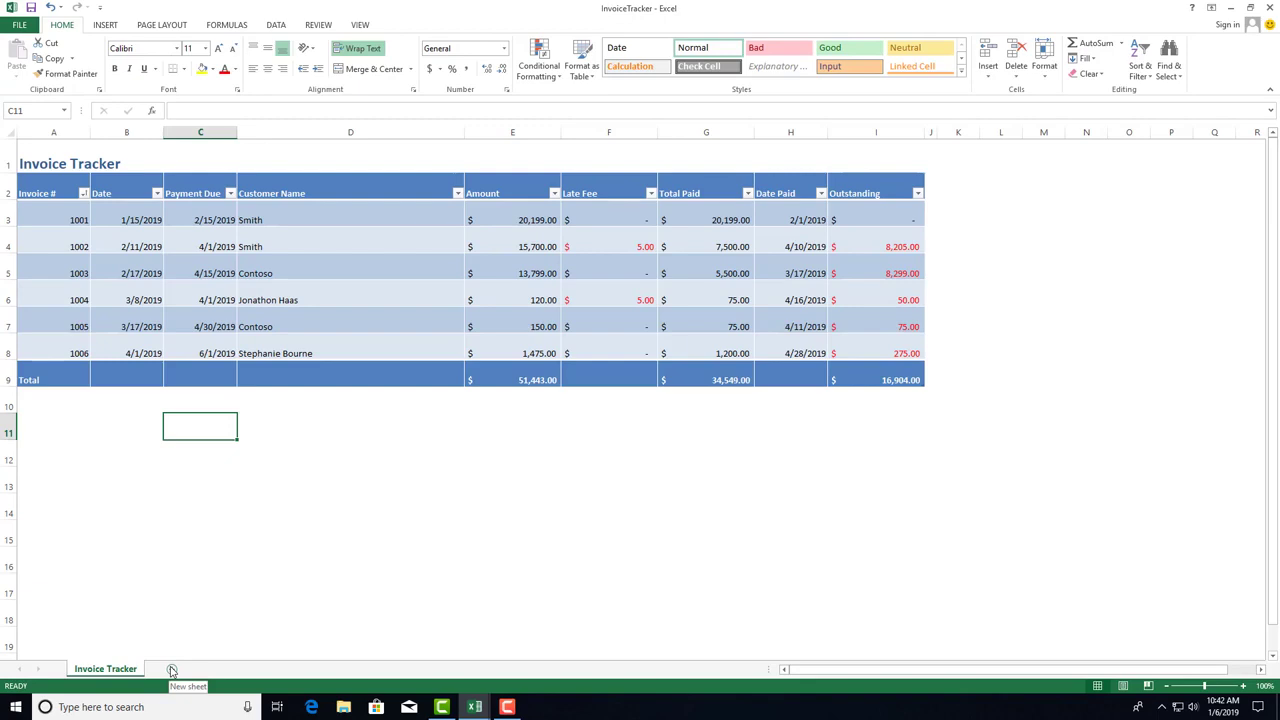
- Add a sheet named Next with 'Next Invoice NO' in A1, then glance at the tracker sheet and return
click(172, 670)
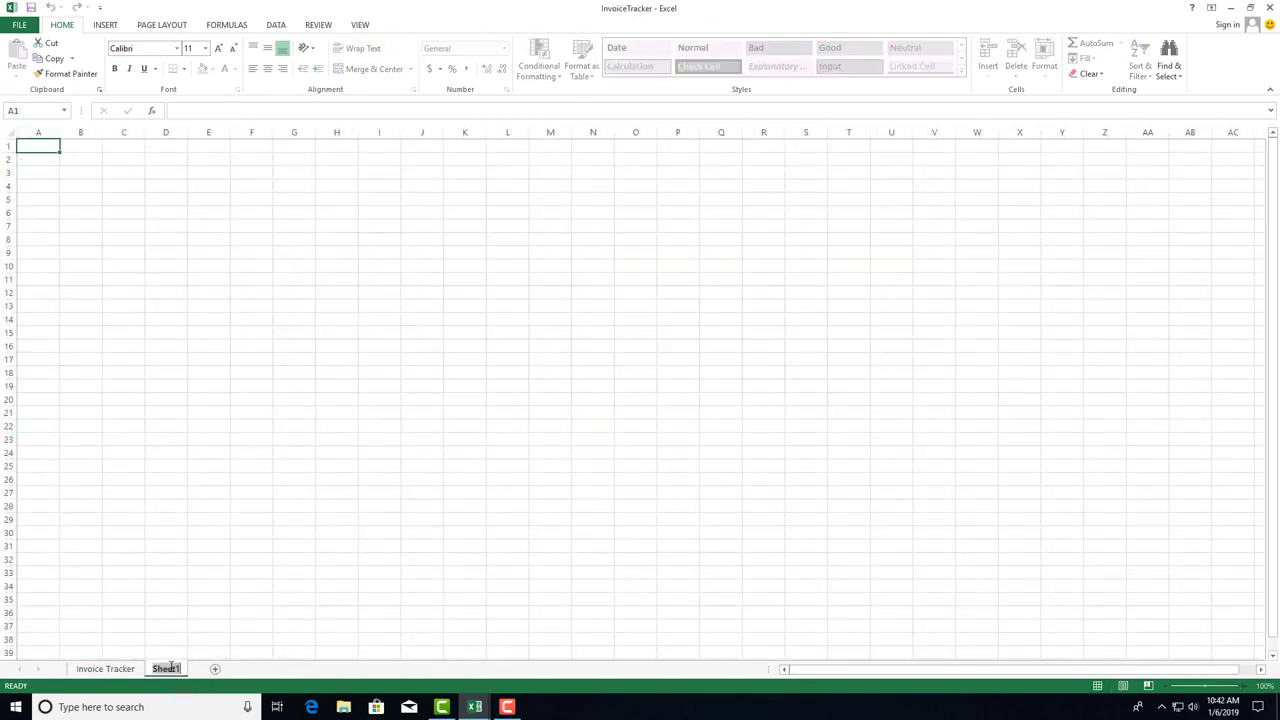
text(Next)
key(Return)
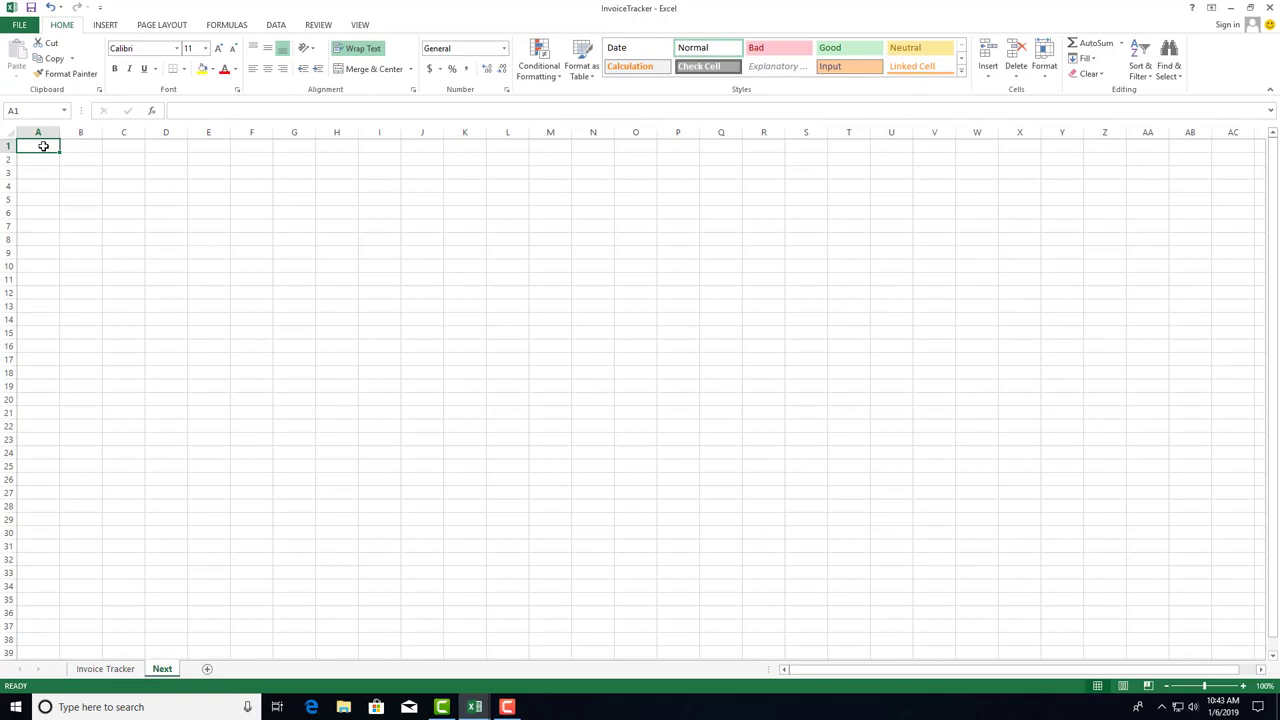
text(Next )
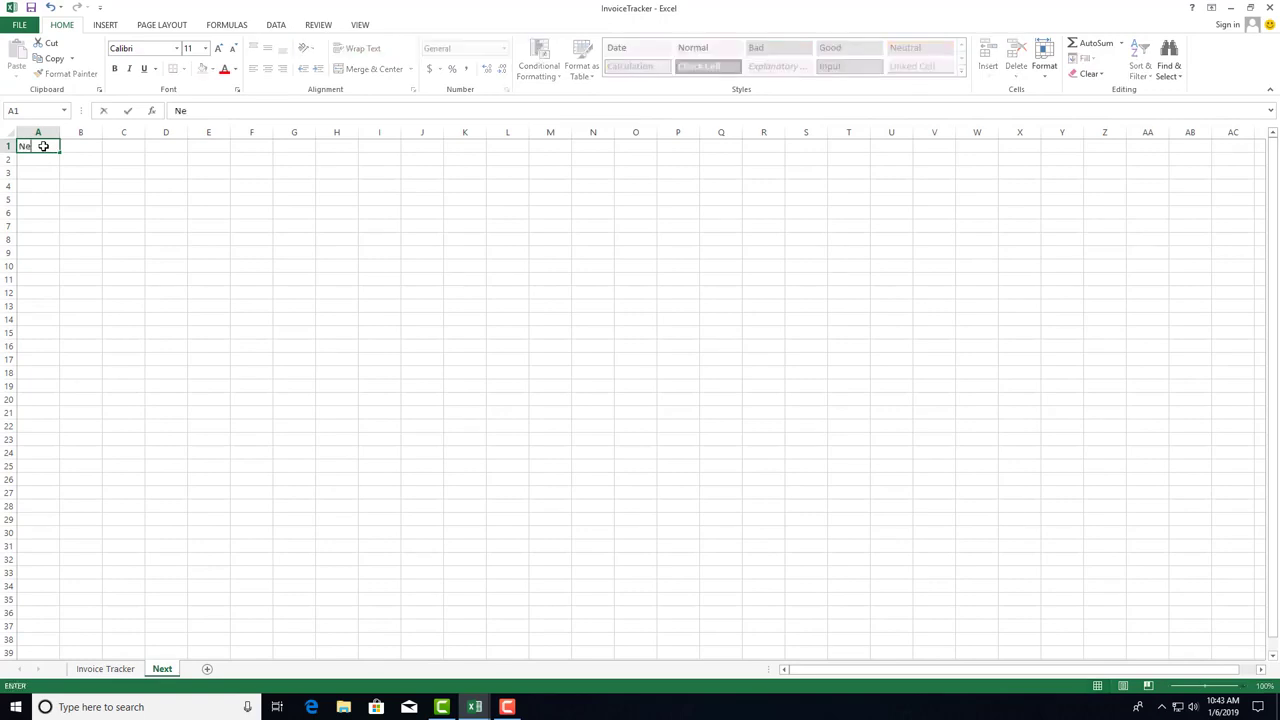
text(Invoice NO)
key(Return)
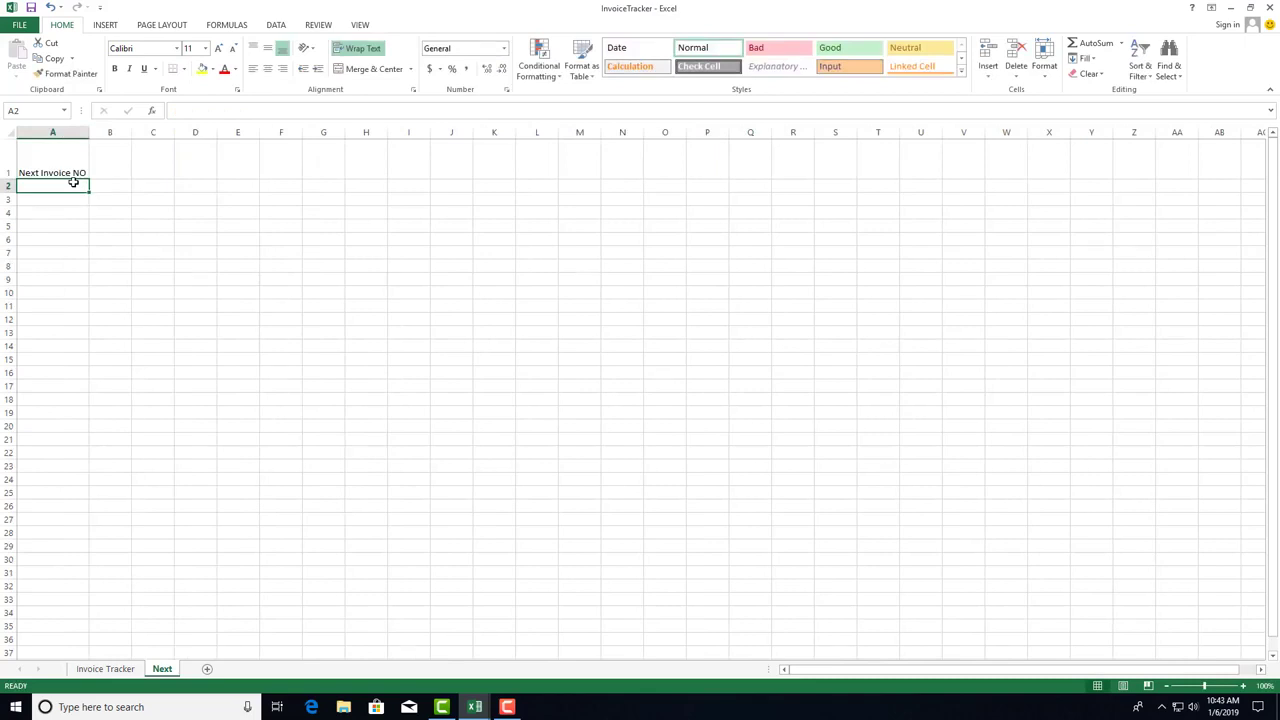
key(ctrl+Page_Up)
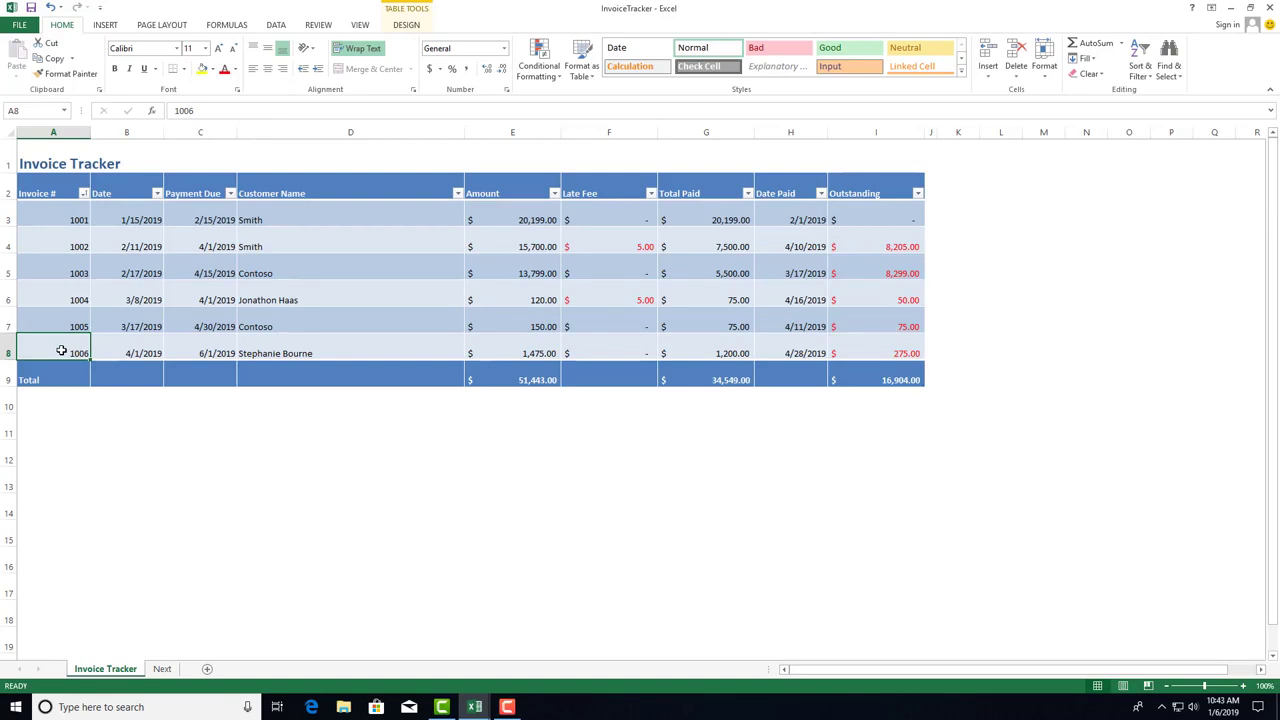
click(162, 668)
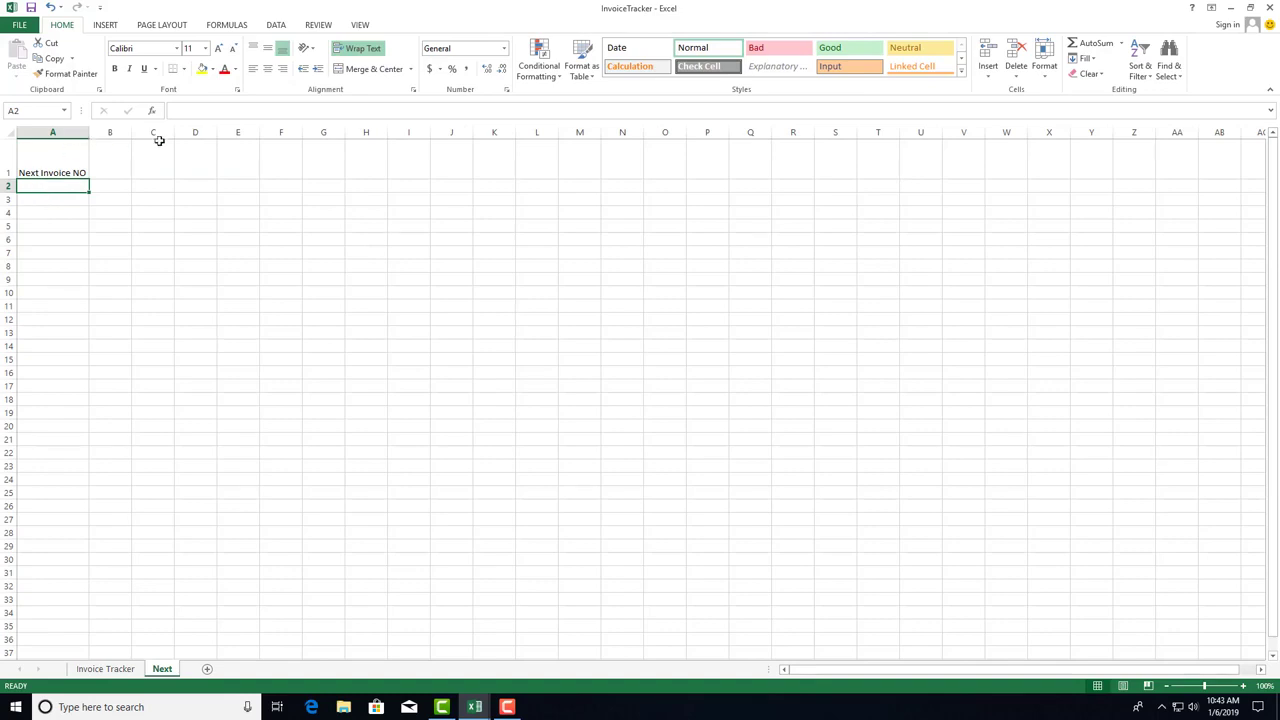
- Enter =INDEX('Invoice Tracker'!A:A,COUNTA('Invoice Tracker'!A:A)-1,1)+1 in A2 of the Next sheet
click(181, 111)
text(=index('Invoice)
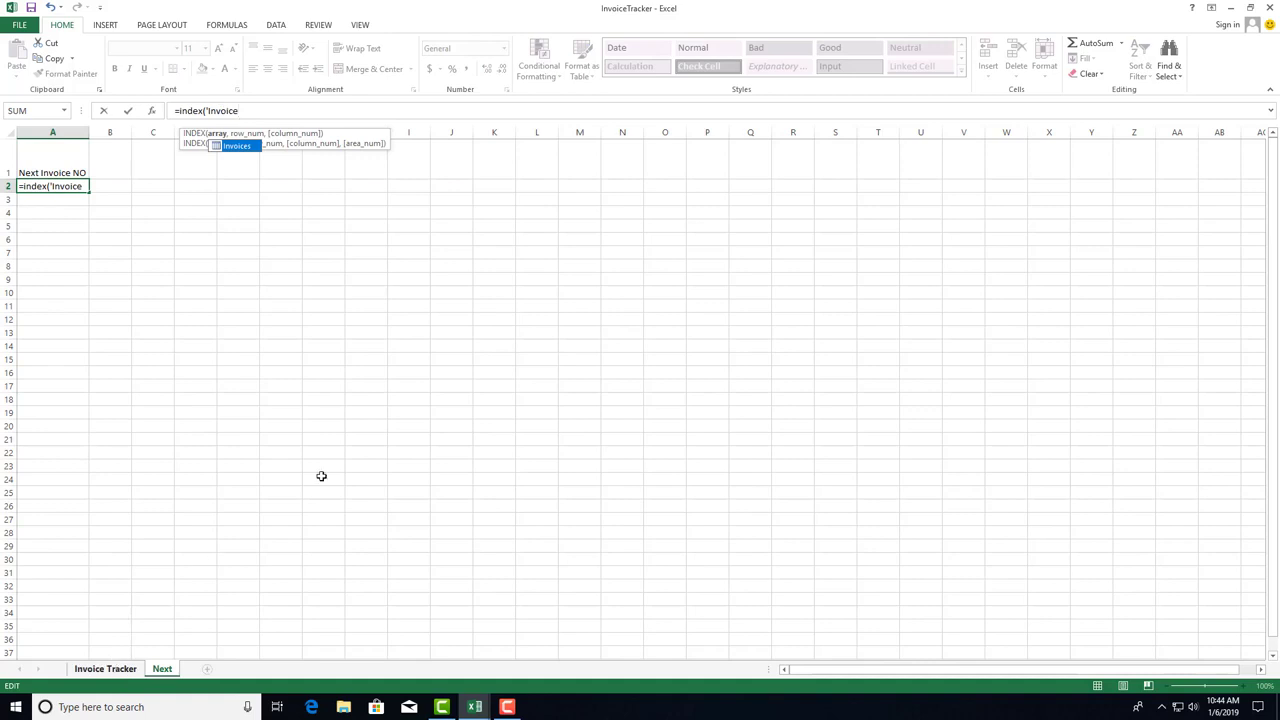
text( T)
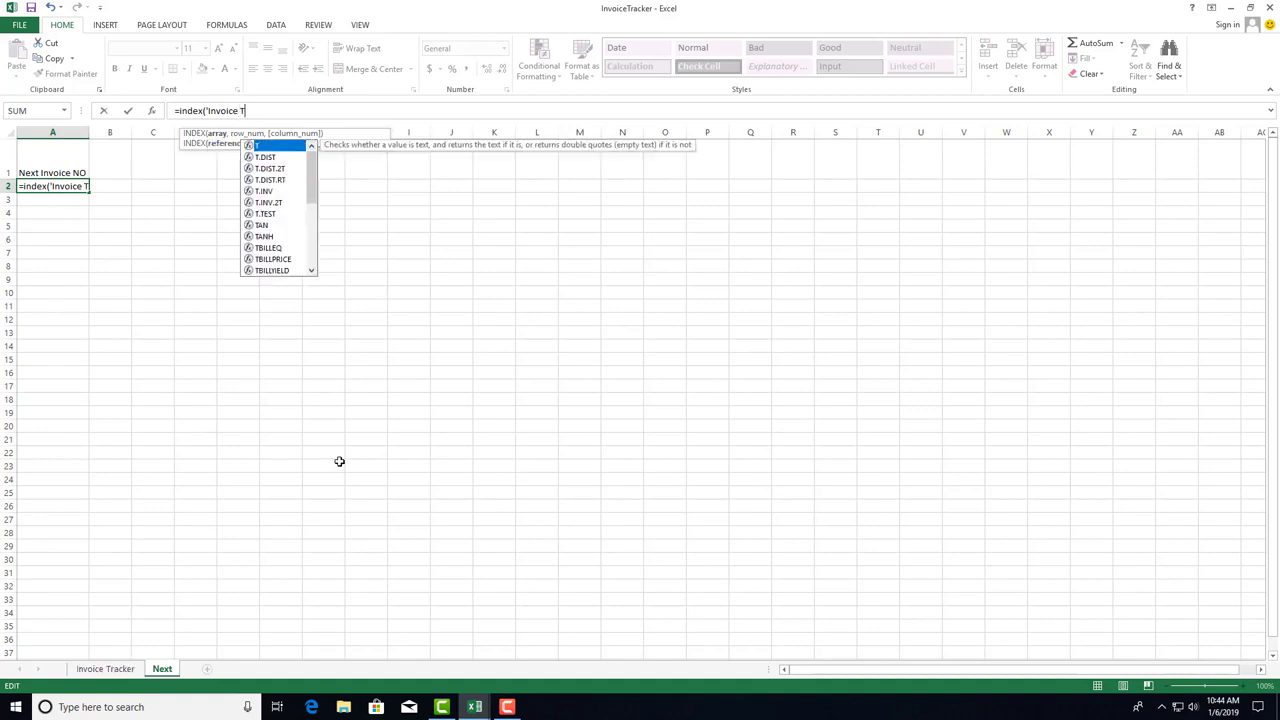
text(racker)
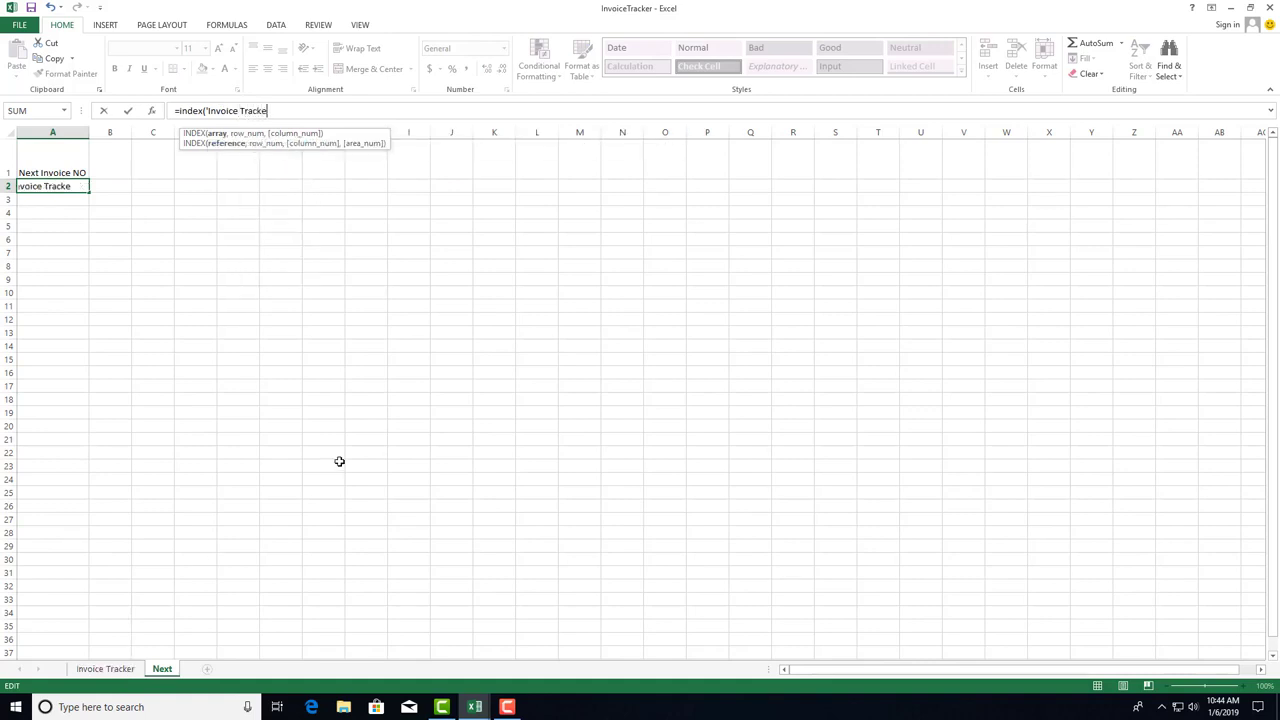
text('!)
text(A)
text(:A)
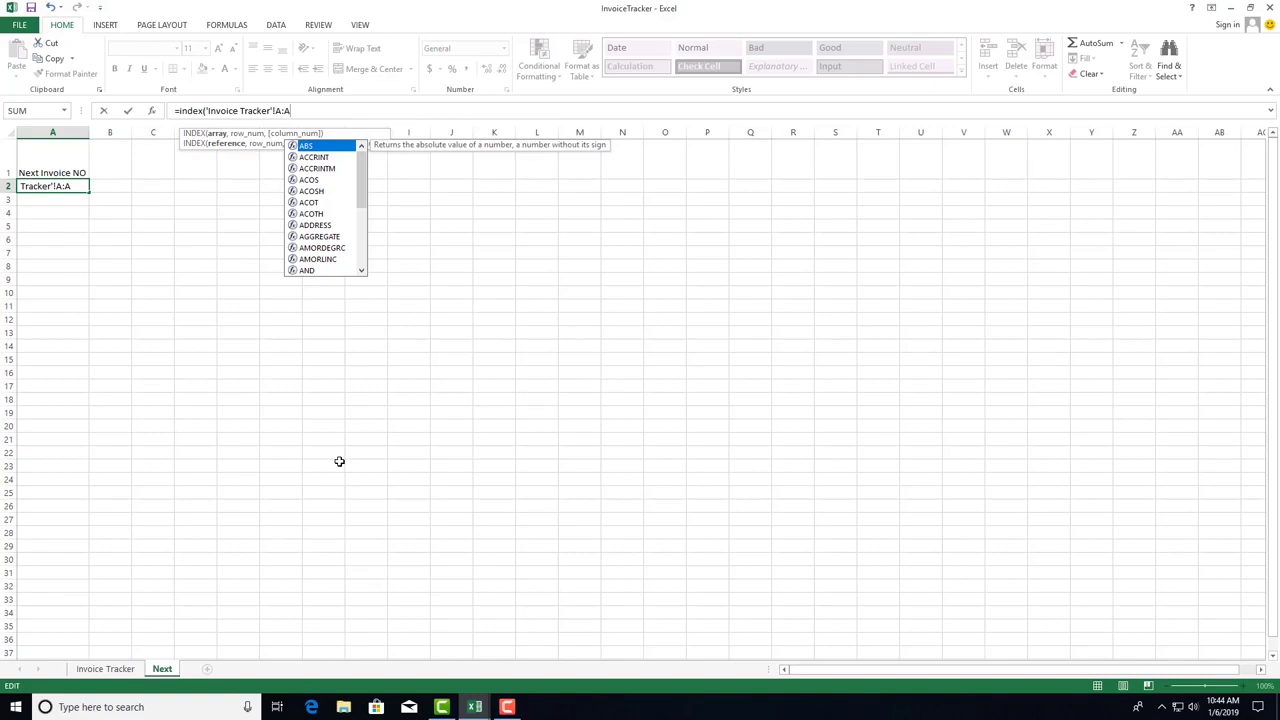
text(,coun)
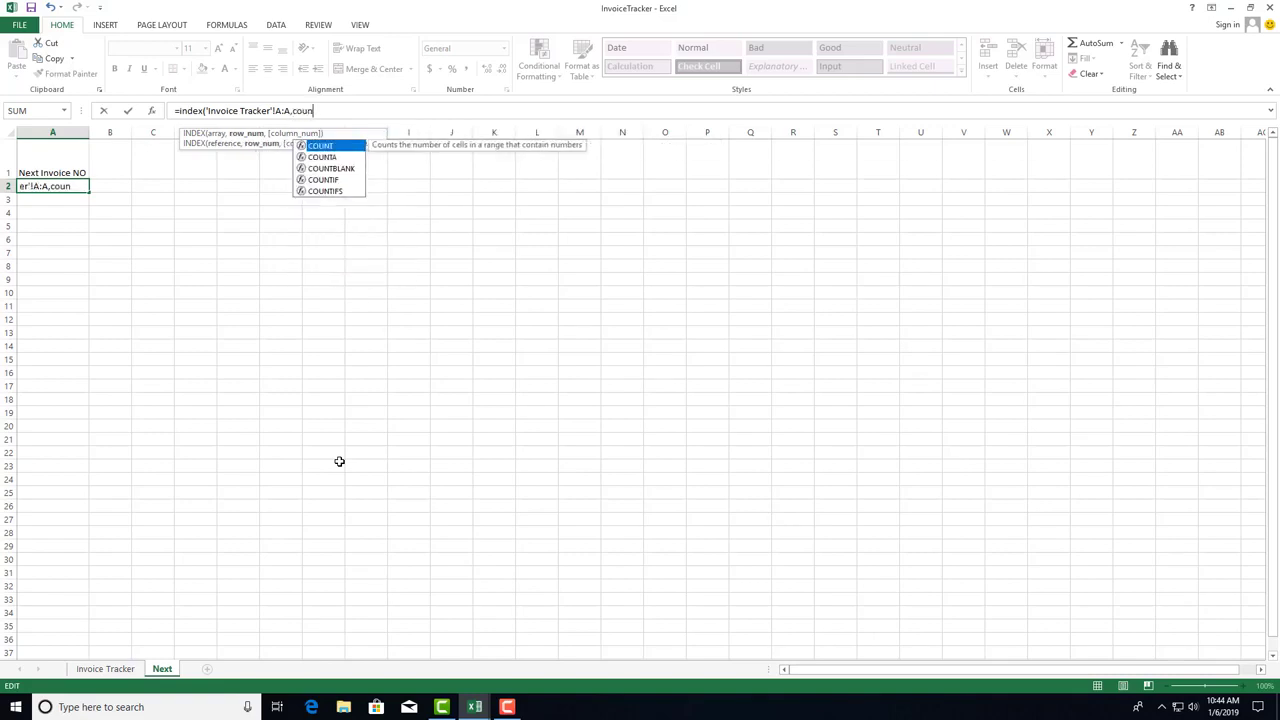
text(ta)
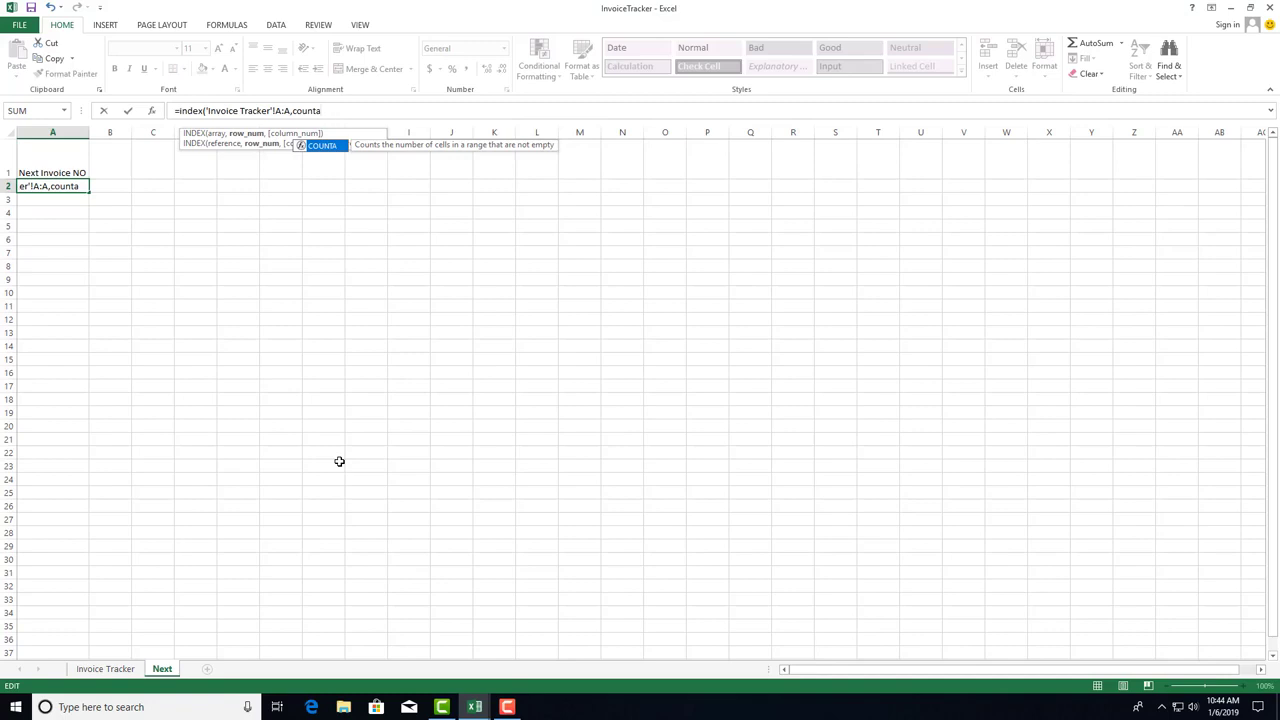
text(()
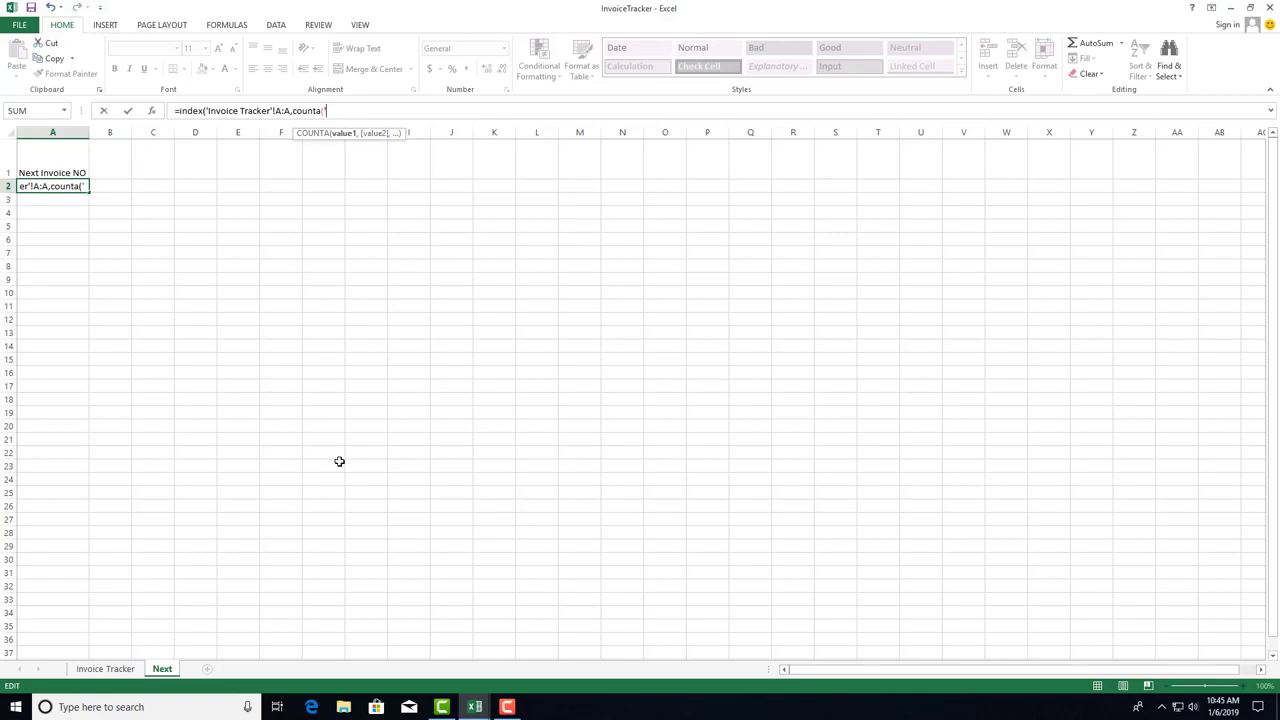
text('In)
key(BackSpace)
key(BackSpace)
text(Inv)
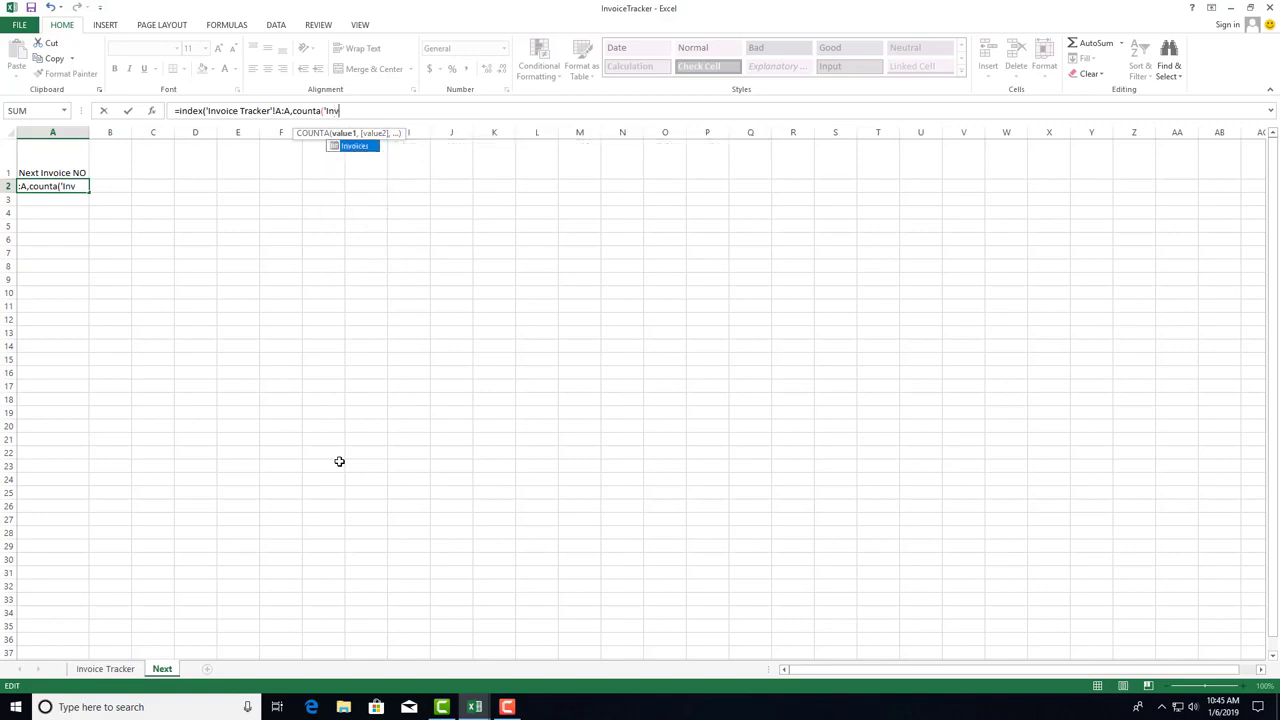
text(o)
text(ice Tracker)
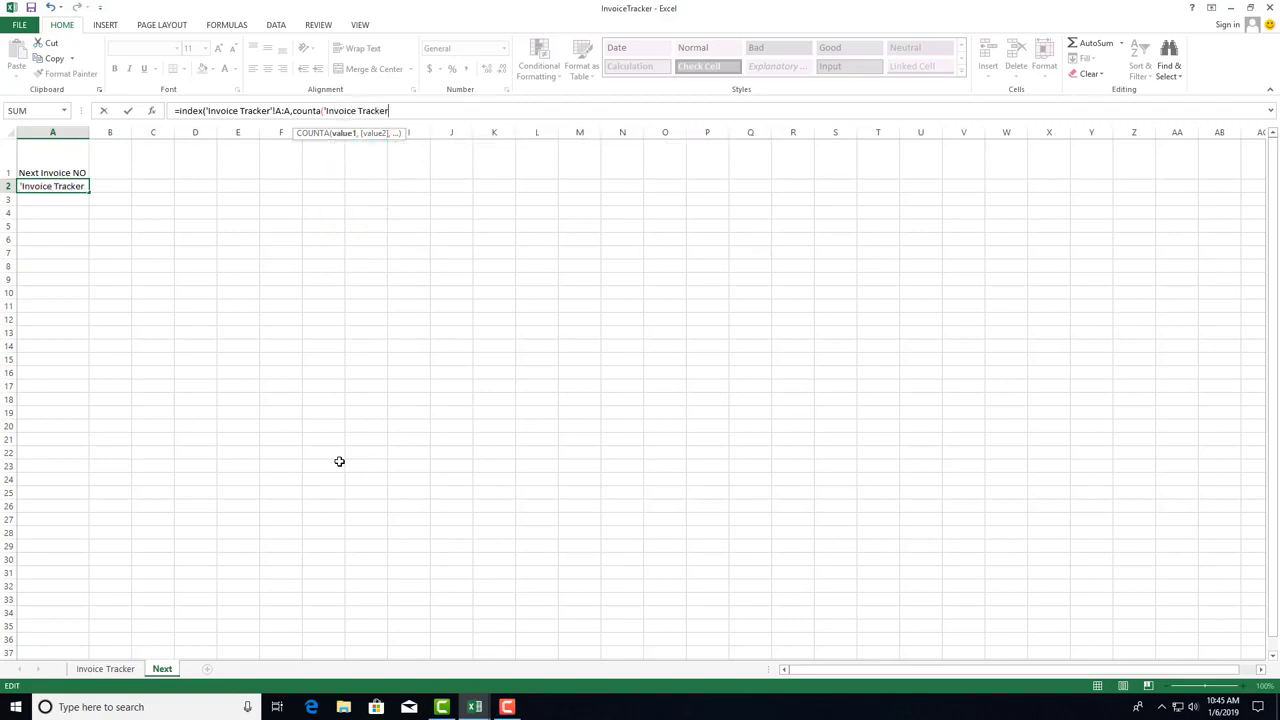
text('!)
text(A:A)
text()-)
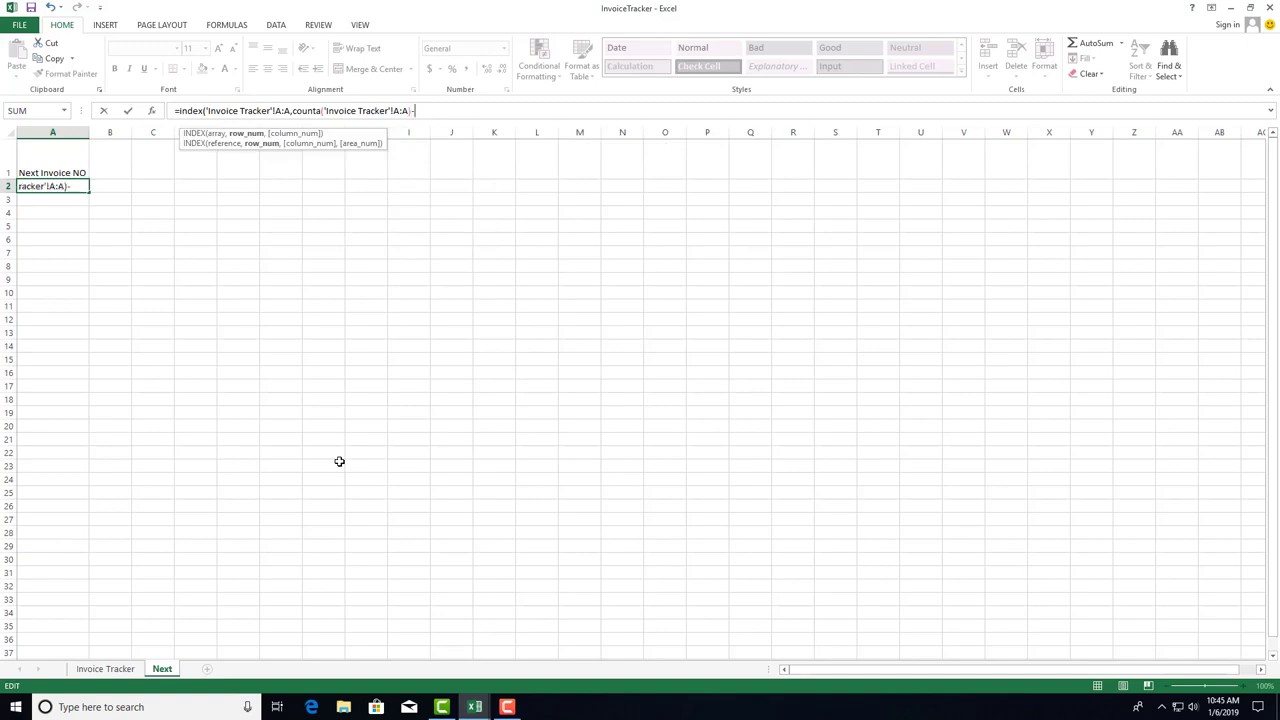
text(1,1)
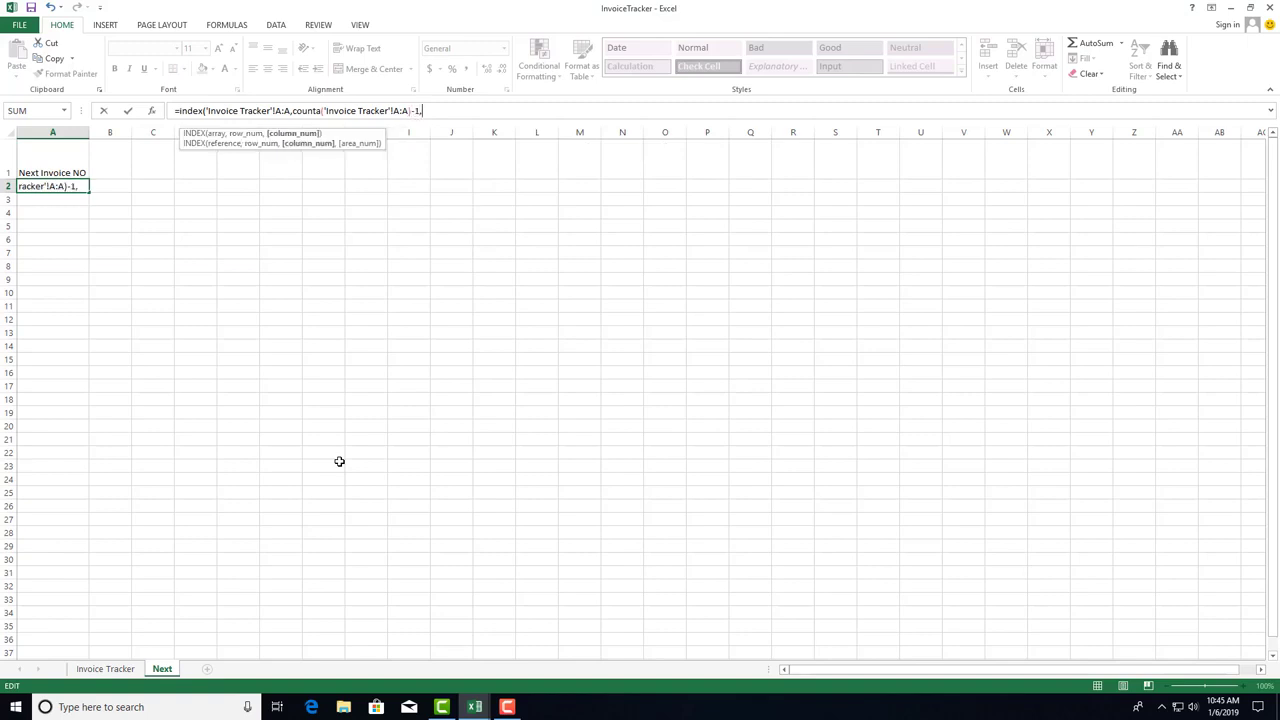
text()+)
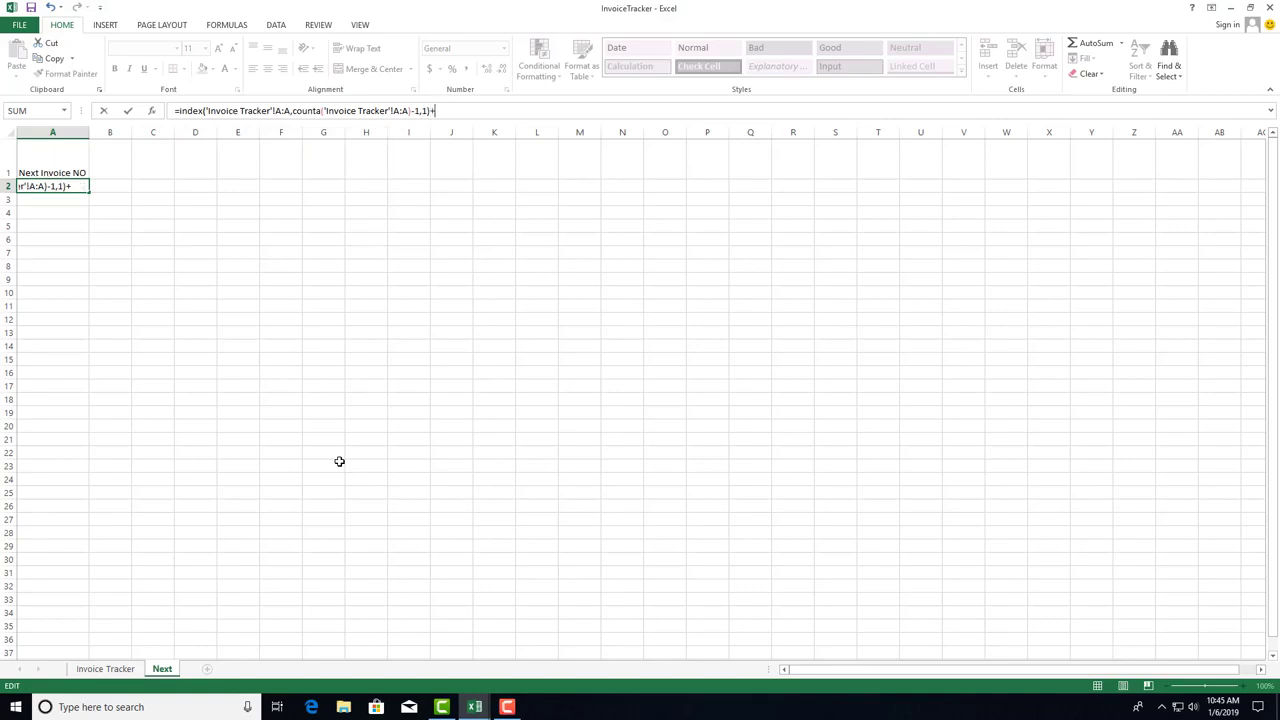
text(1)
click(414, 112)
- Commit the formula so A2 shows 1007, verify against the tracker's last invoice 1006, and save
key(ctrl+Return)
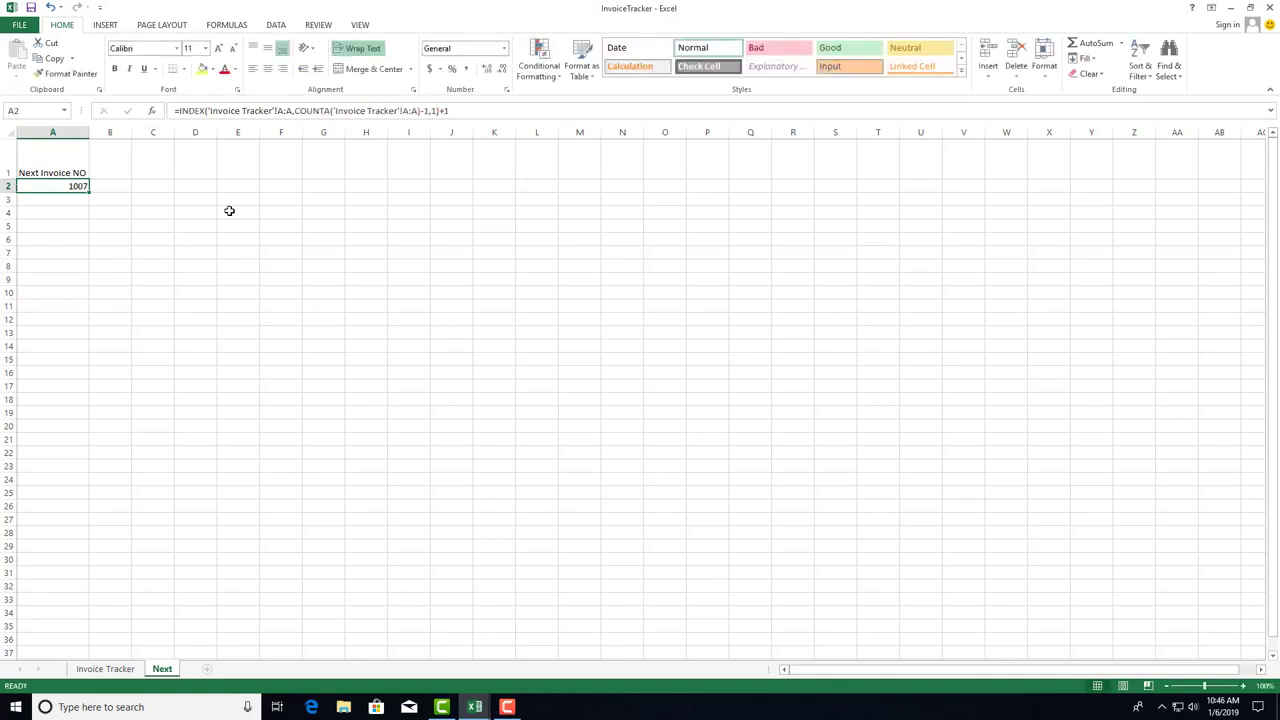
click(92, 670)
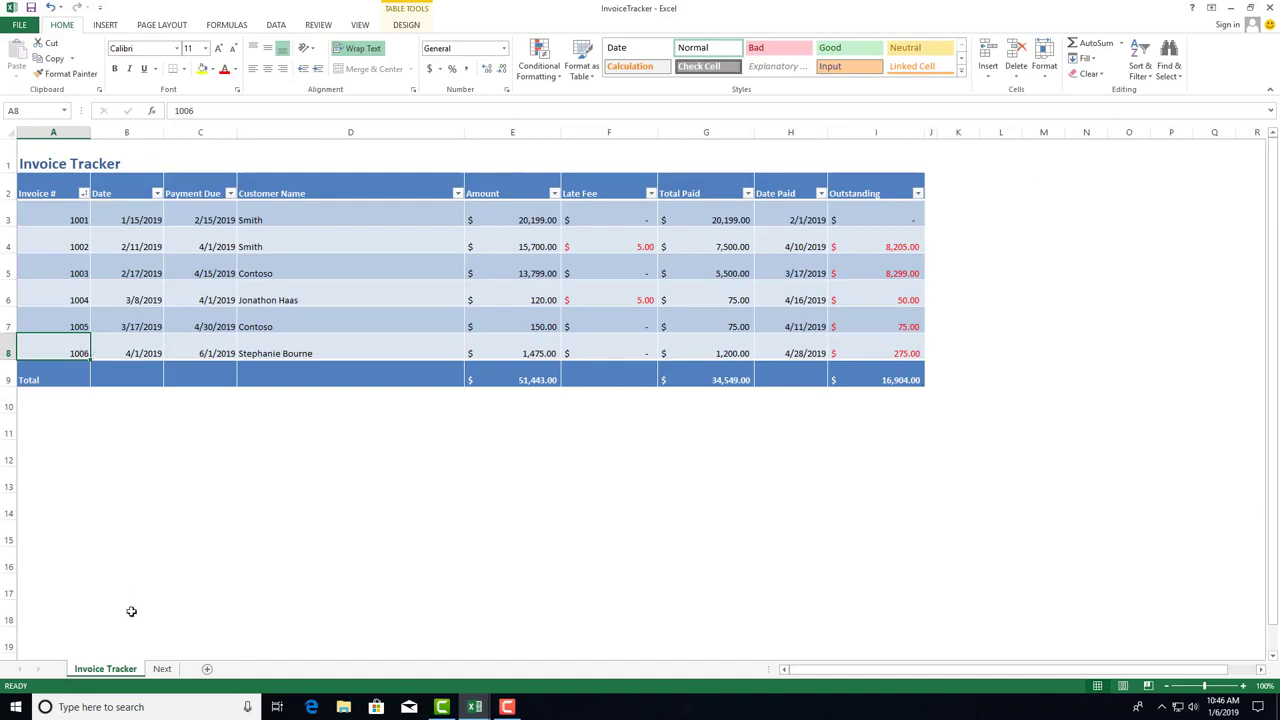
click(163, 668)
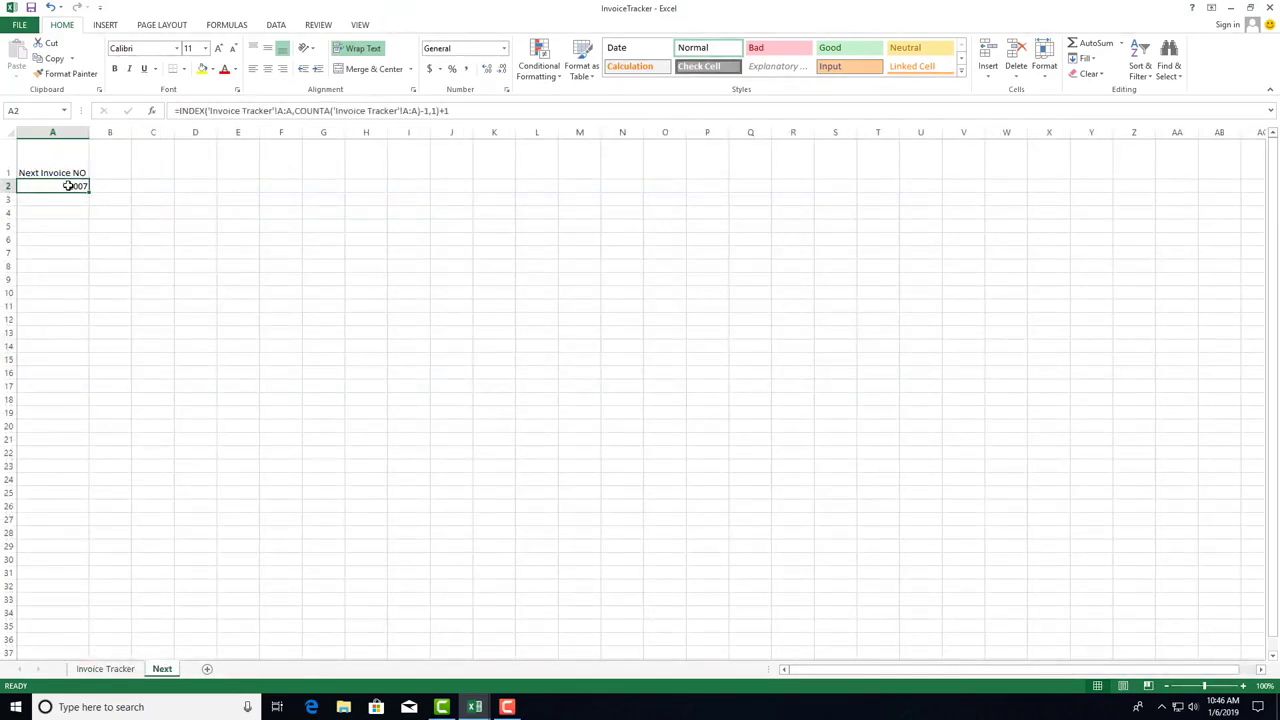
click(31, 7)
mouse_move(474, 707)
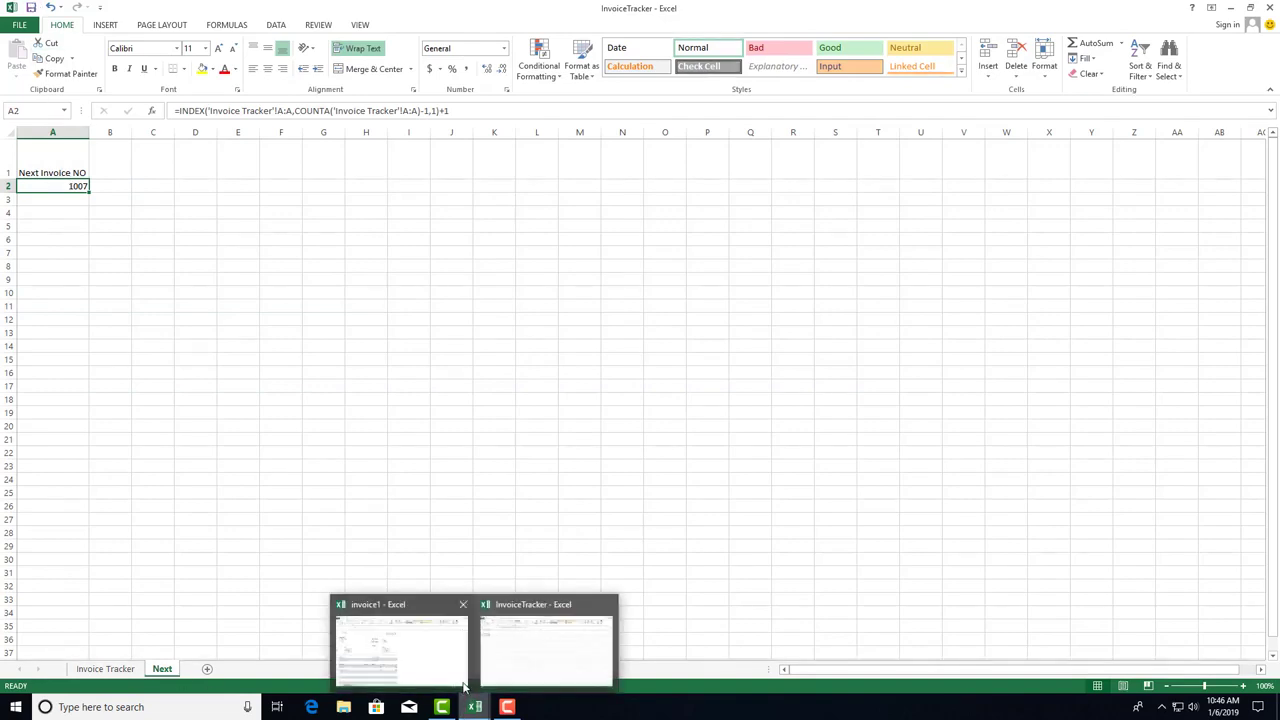
- Make invoice1's E3 a formula referencing InvoiceTracker's Next!$A$2, so it shows 1007
click(452, 672)
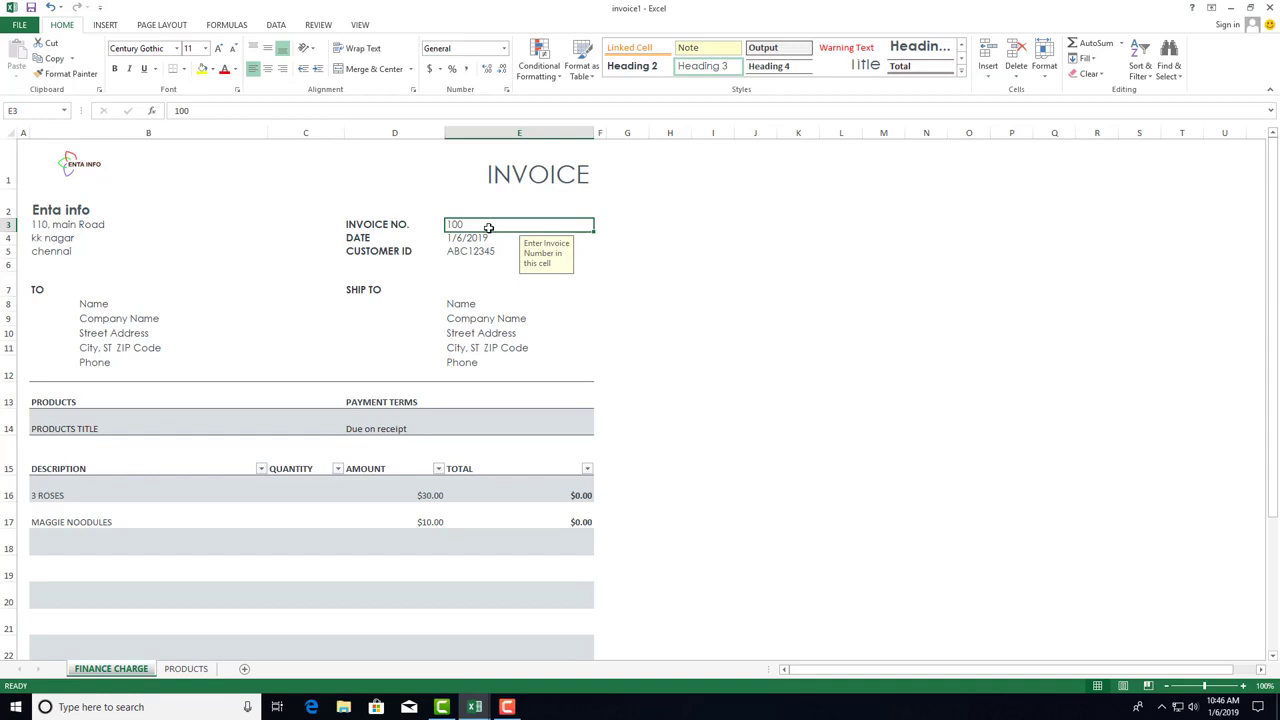
key(BackSpace)
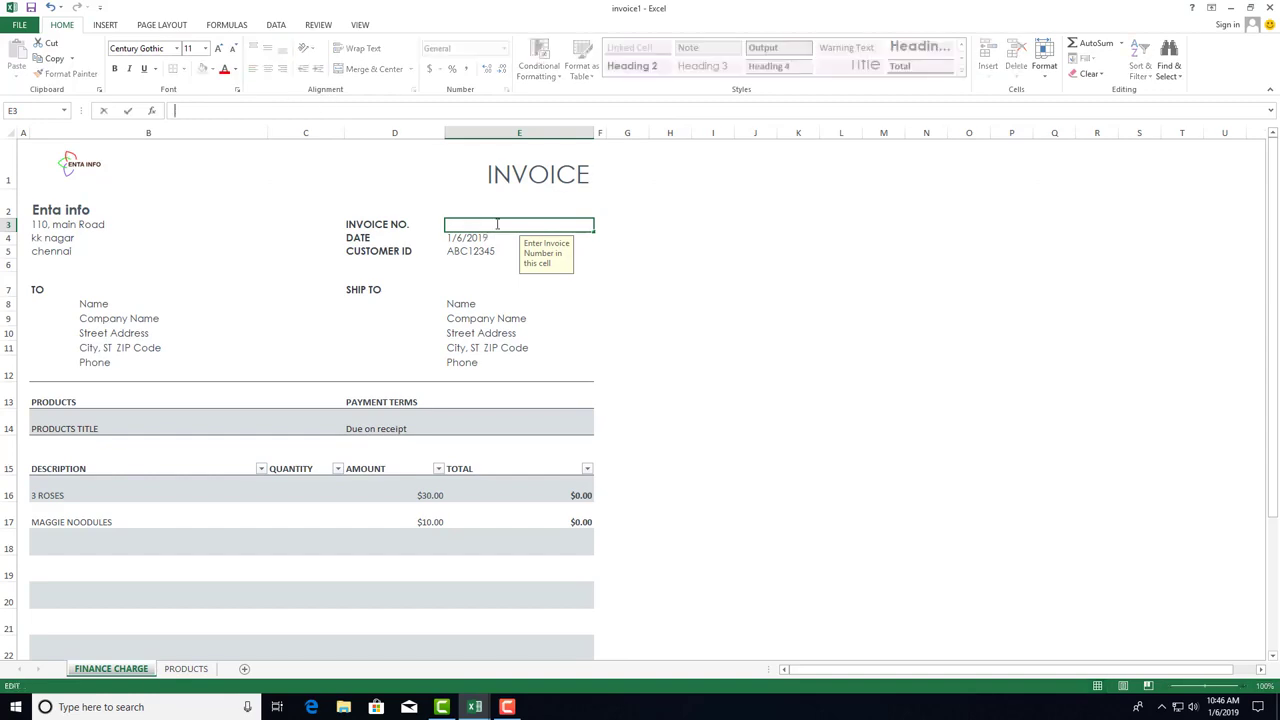
text(=)
click(506, 667)
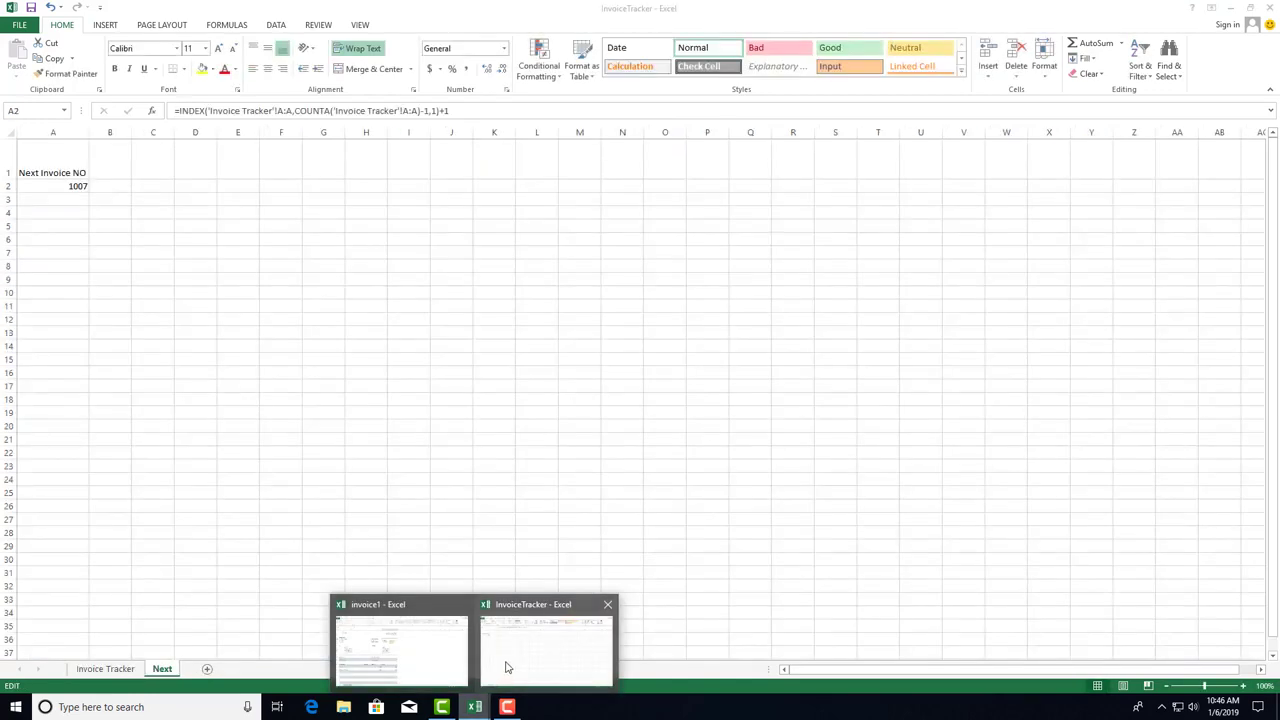
click(506, 667)
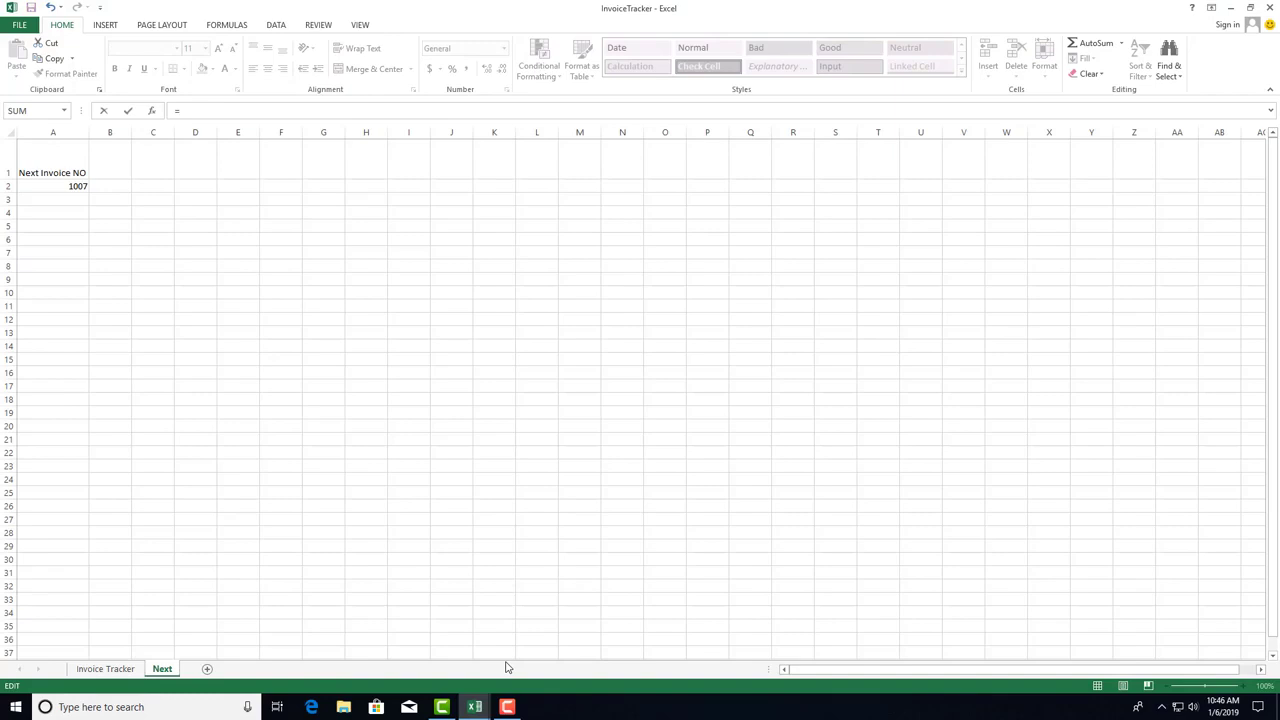
click(74, 186)
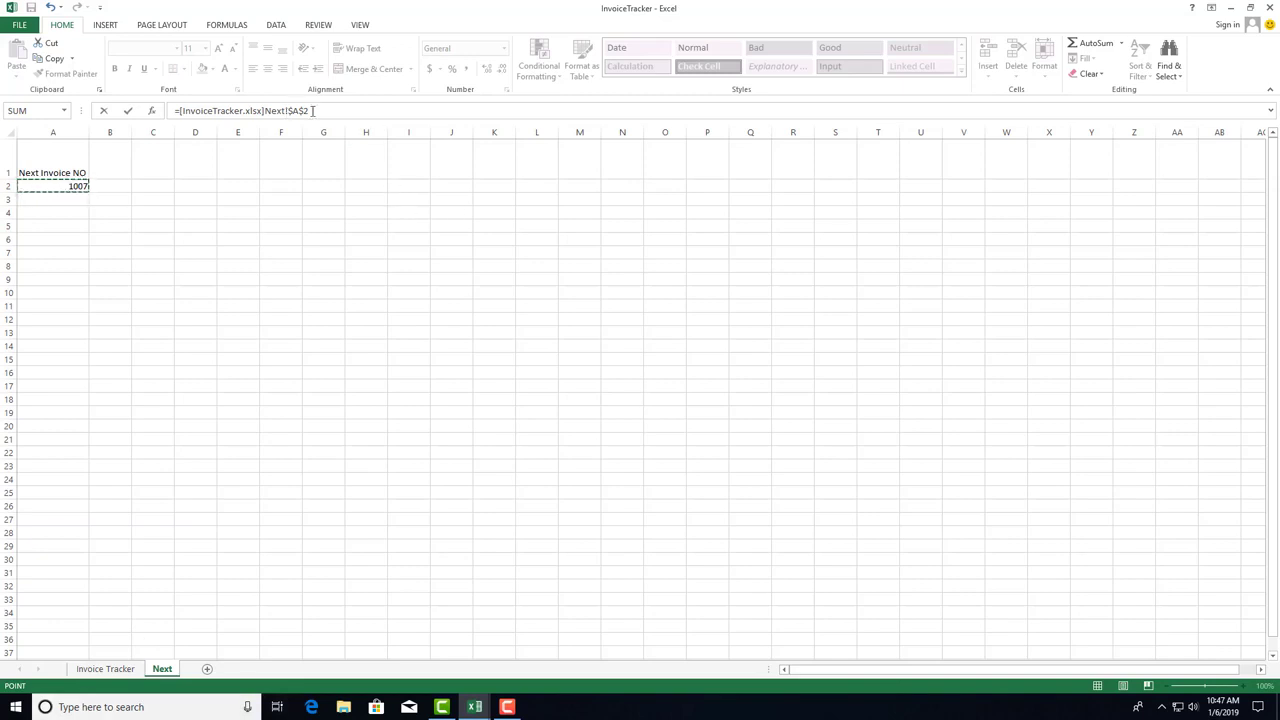
click(313, 111)
key(Return)
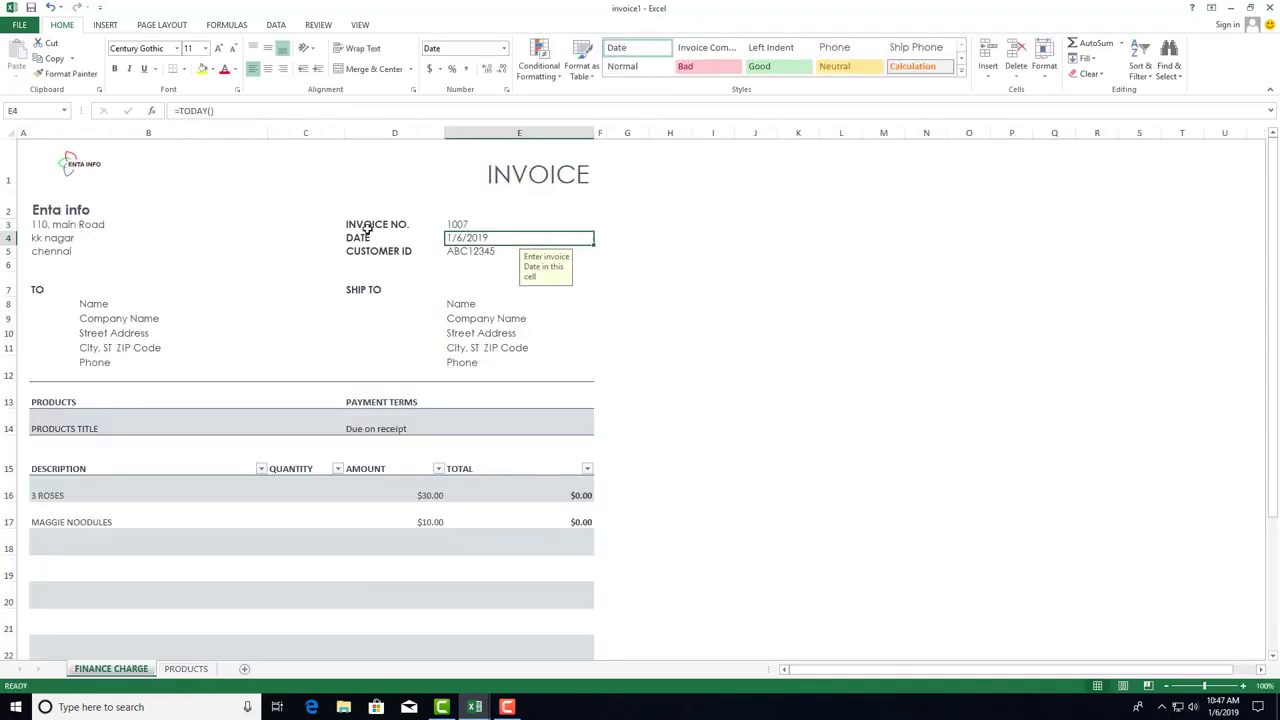
click(474, 222)
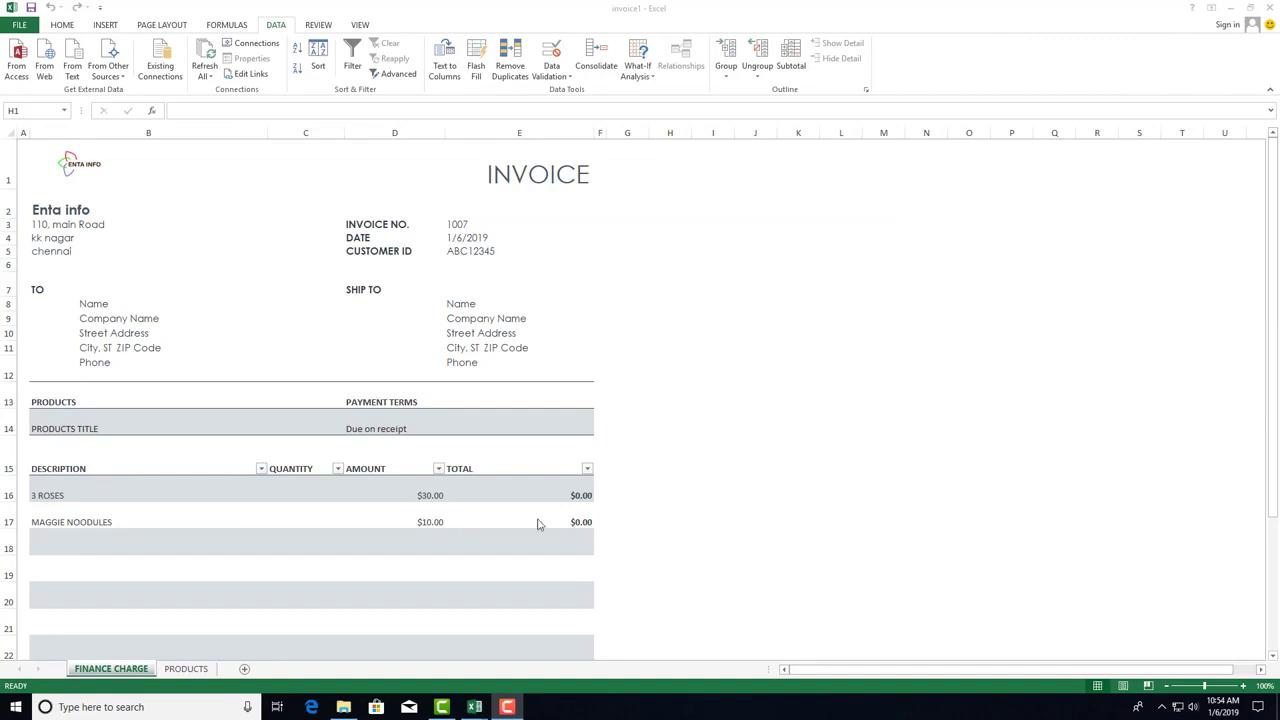
- Tick Developer under Main Tabs in Excel Options' Customize Ribbon and confirm
click(18, 25)
click(31, 325)
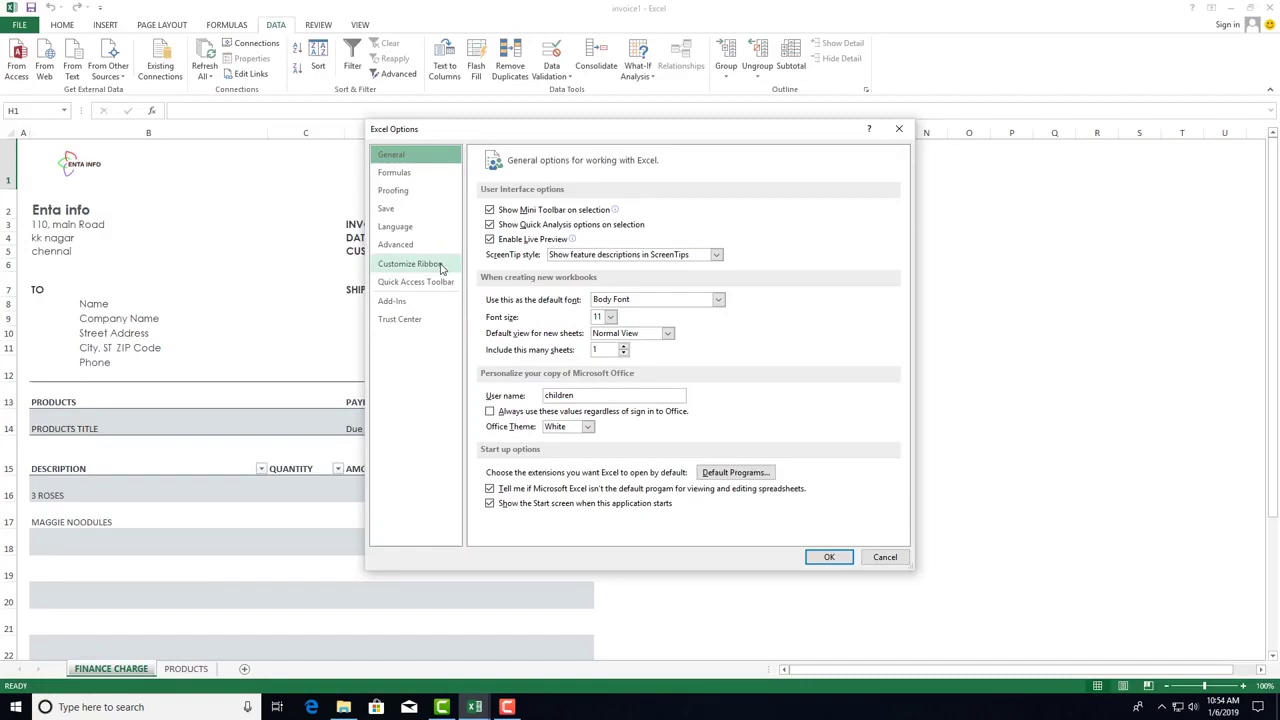
click(440, 266)
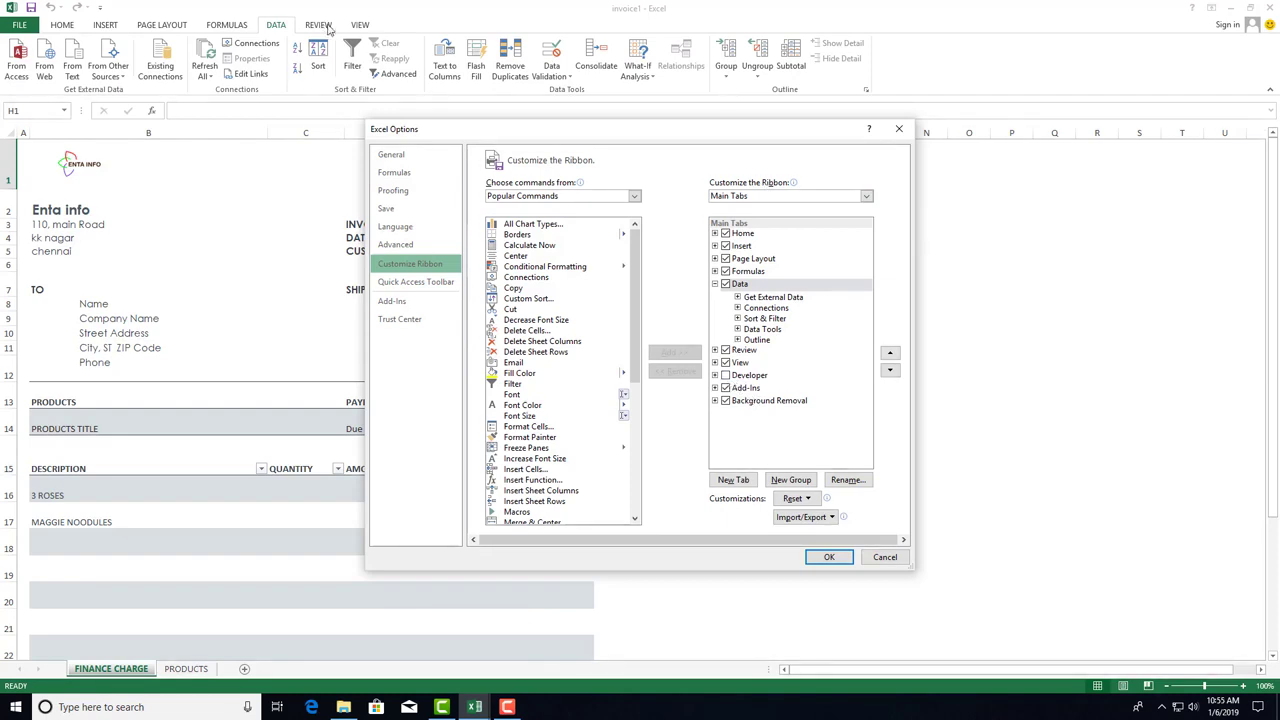
click(748, 377)
click(726, 375)
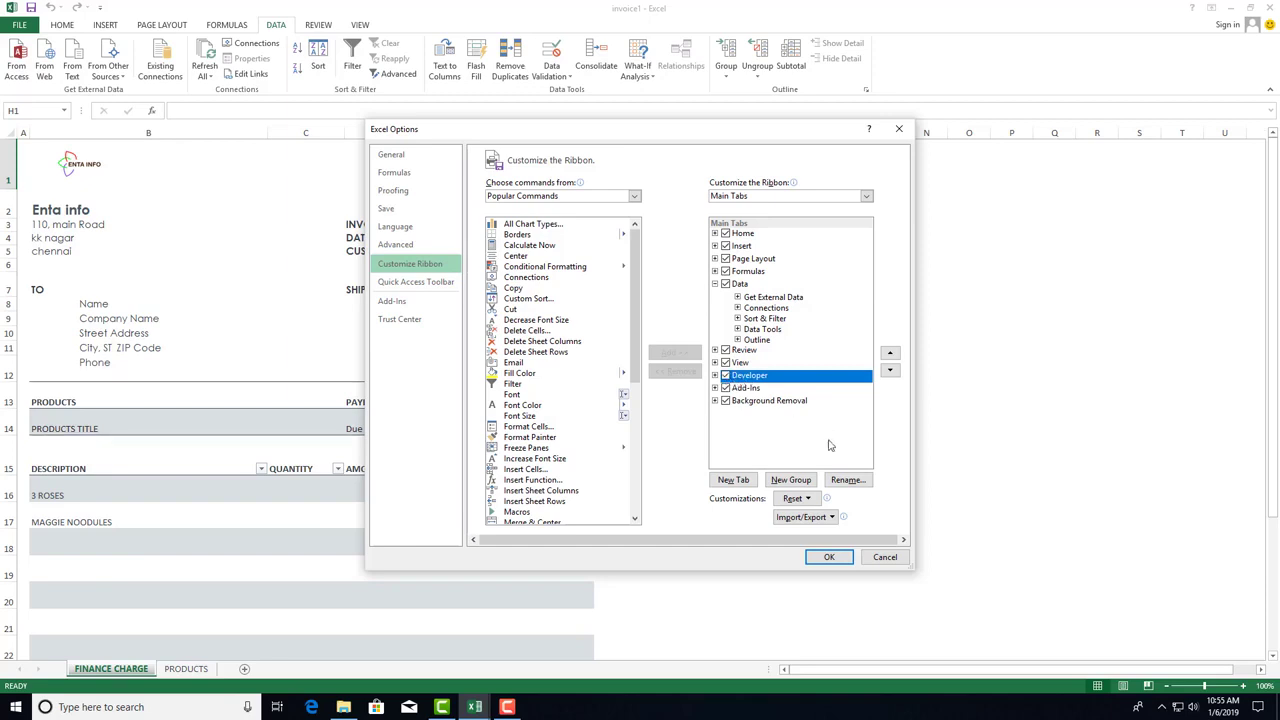
click(829, 557)
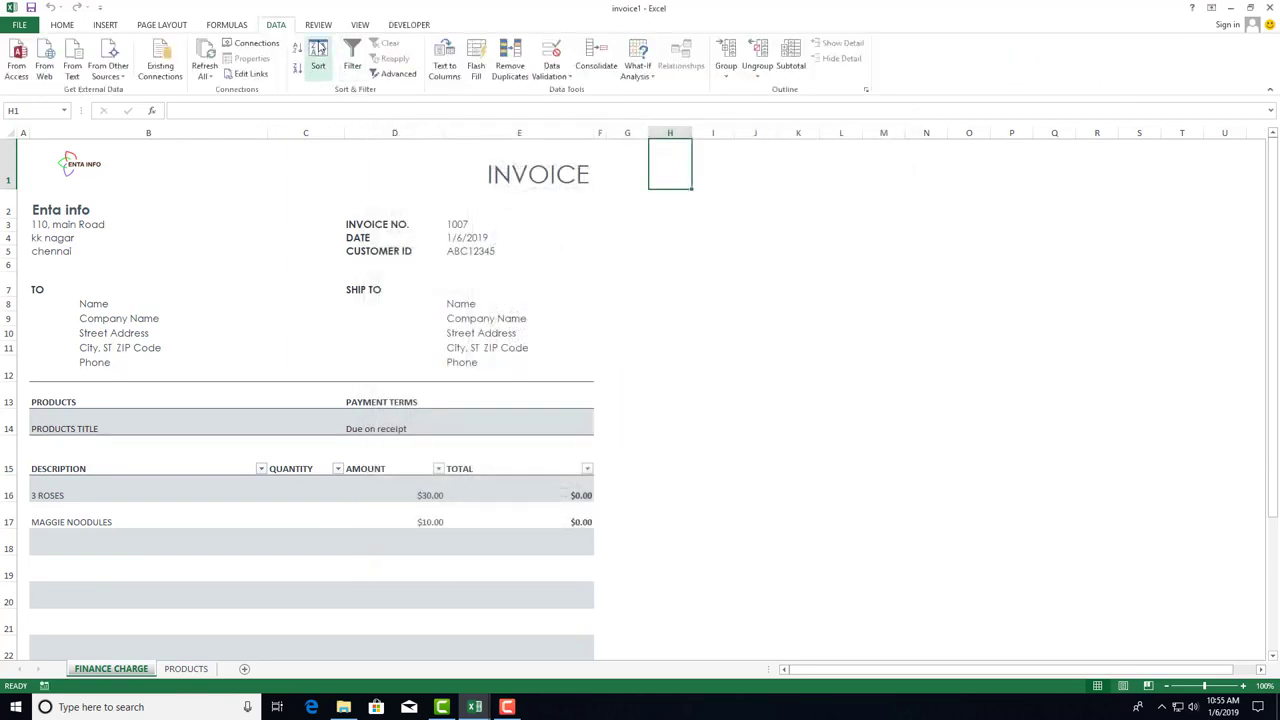
- Launch the Visual Basic editor from the Developer tab and insert a new Module1
click(405, 27)
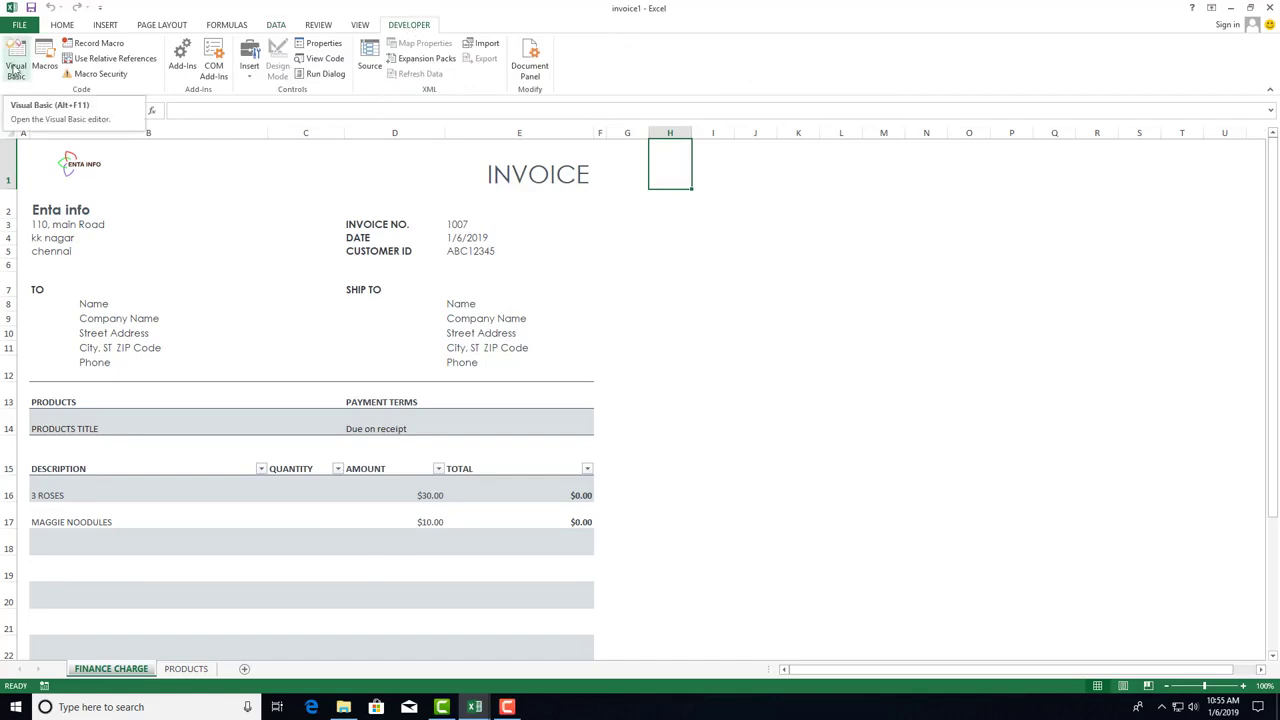
click(15, 70)
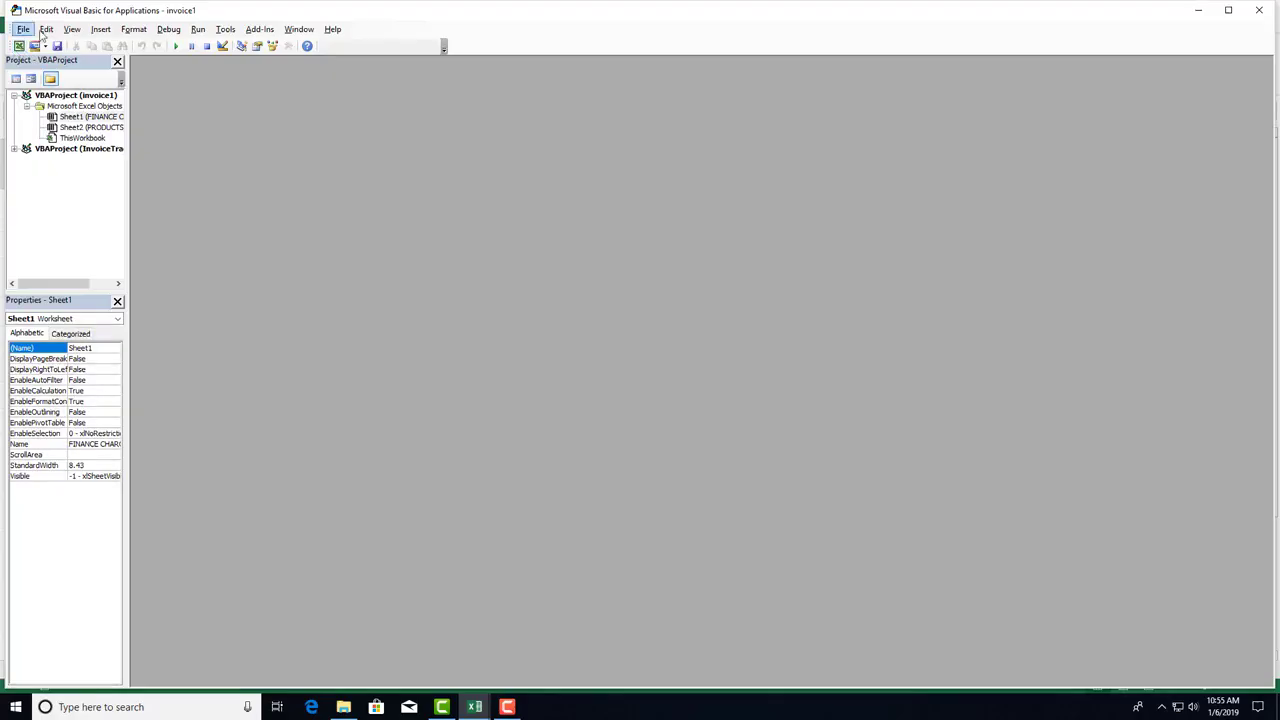
click(103, 30)
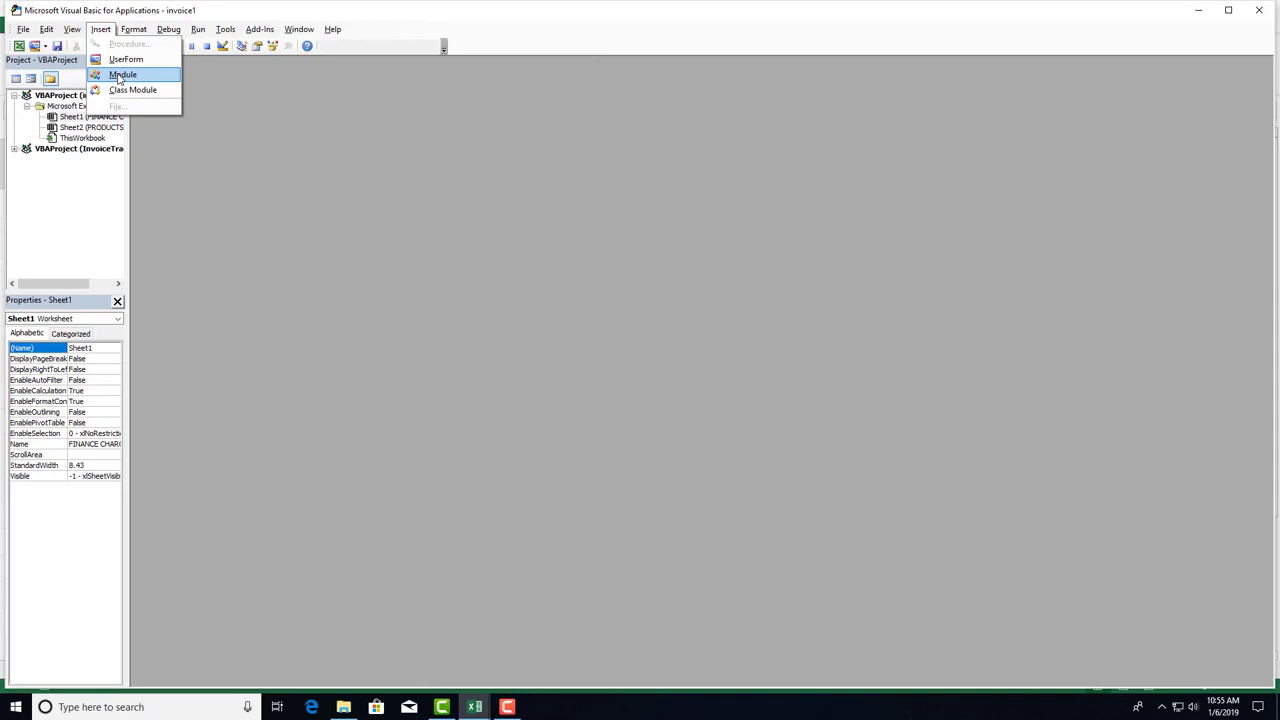
click(122, 75)
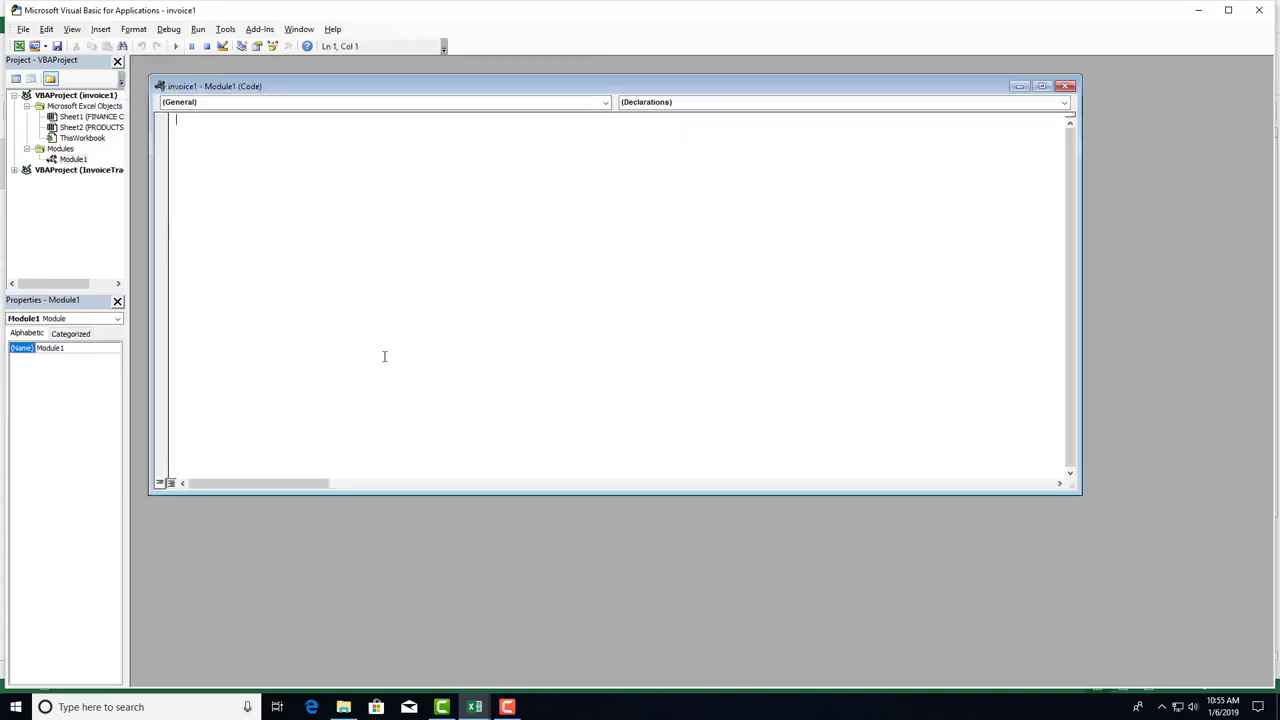
- Start Sub AddToTracker() and declare inv and invTracker as Worksheet variables
text(sub)
text(AddToTracker)
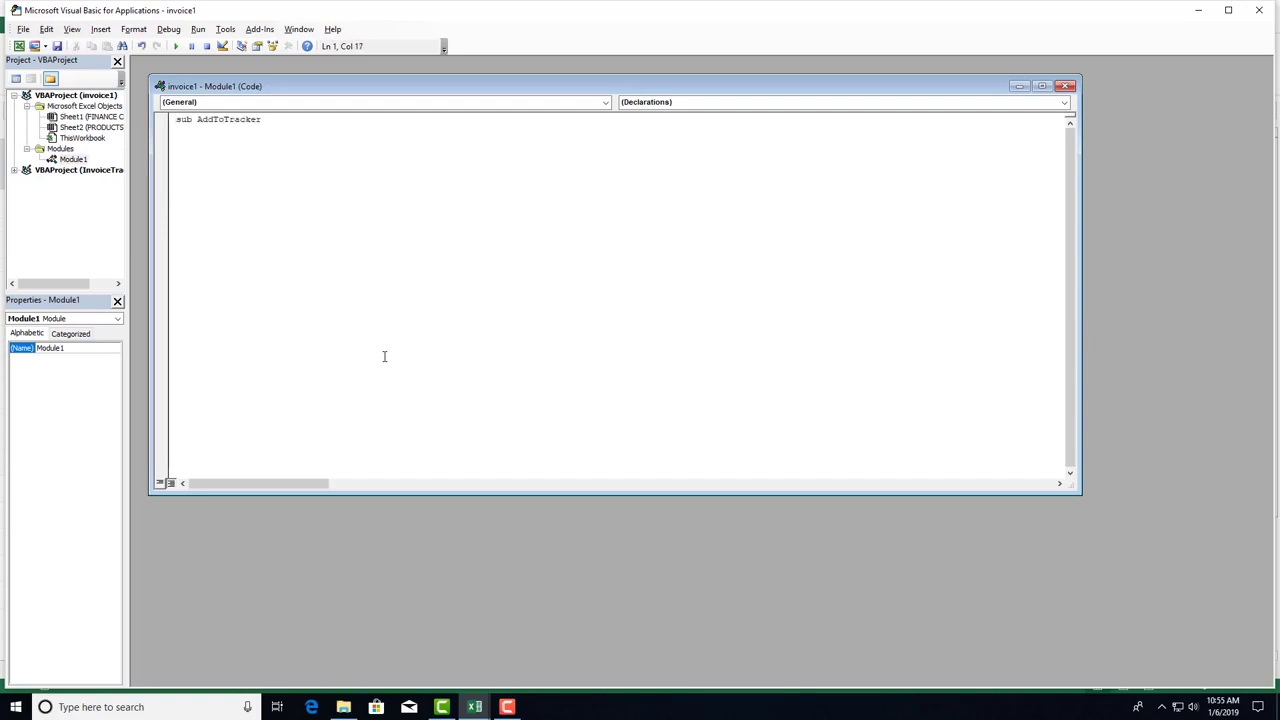
text(())
key(Return)
text(Dim inv As worsheet)
key(Return)
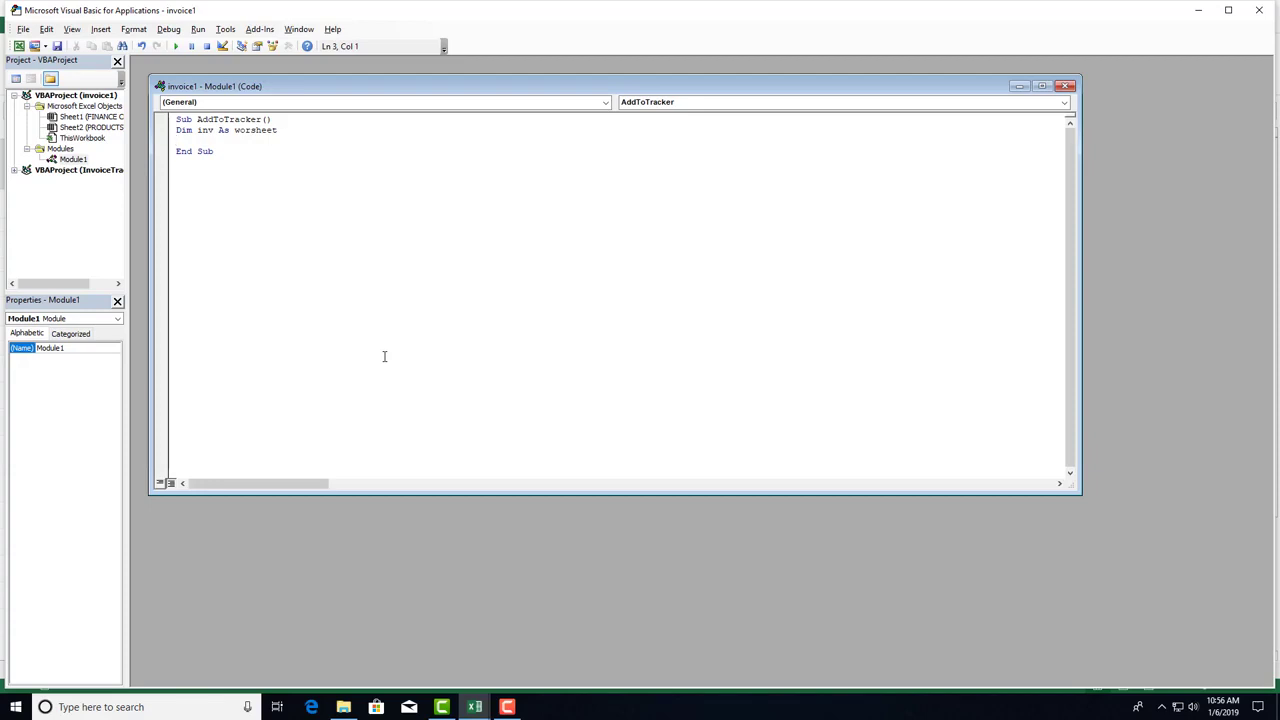
text(Dim)
text(invTracker)
text(As w)
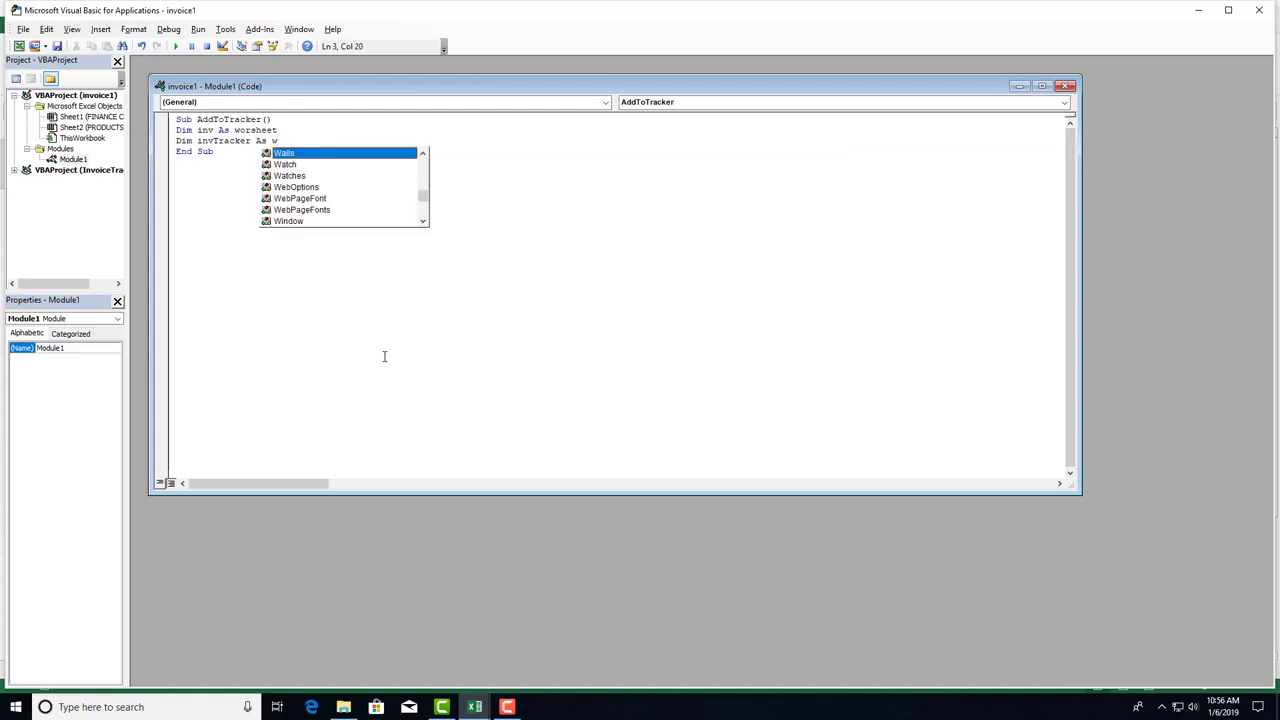
text(orks)
key(Return)
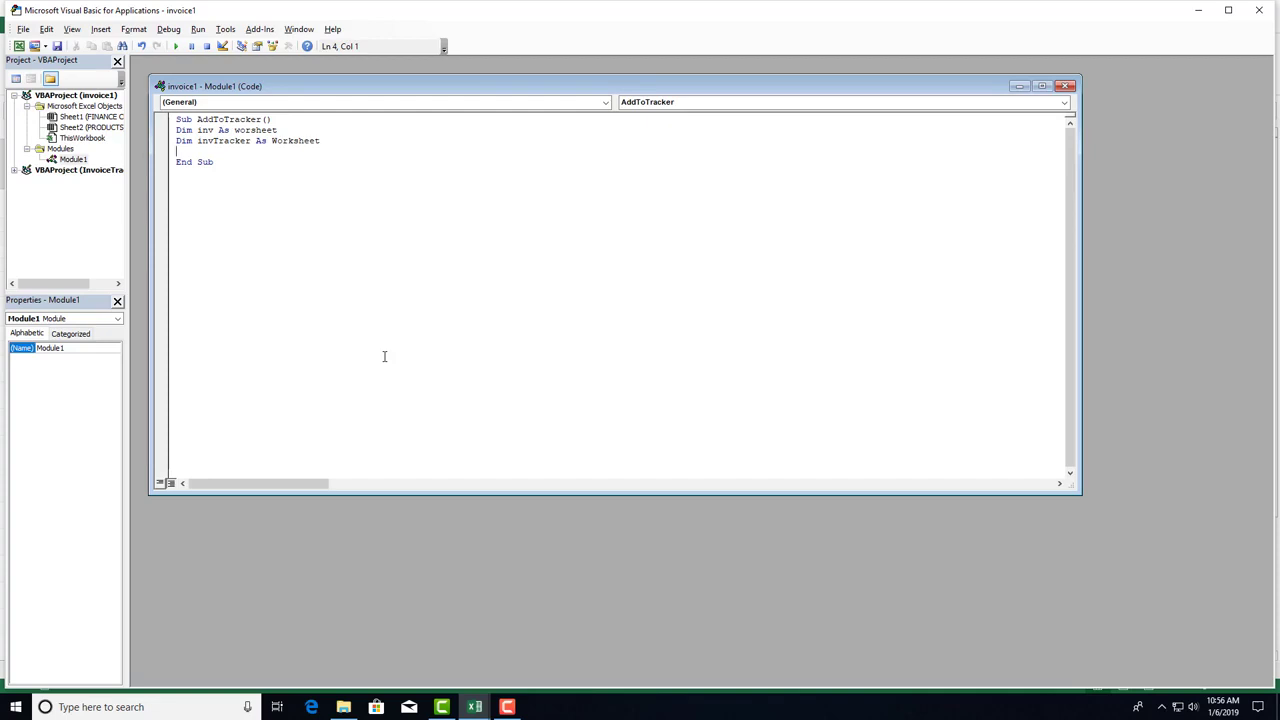
- Set inv to the 'Finance Charge' sheet and invTracker to InvoiceTracker.xlsx's 'Invoice Tracker' sheet
text(set )
text(inv =worksheets("F)
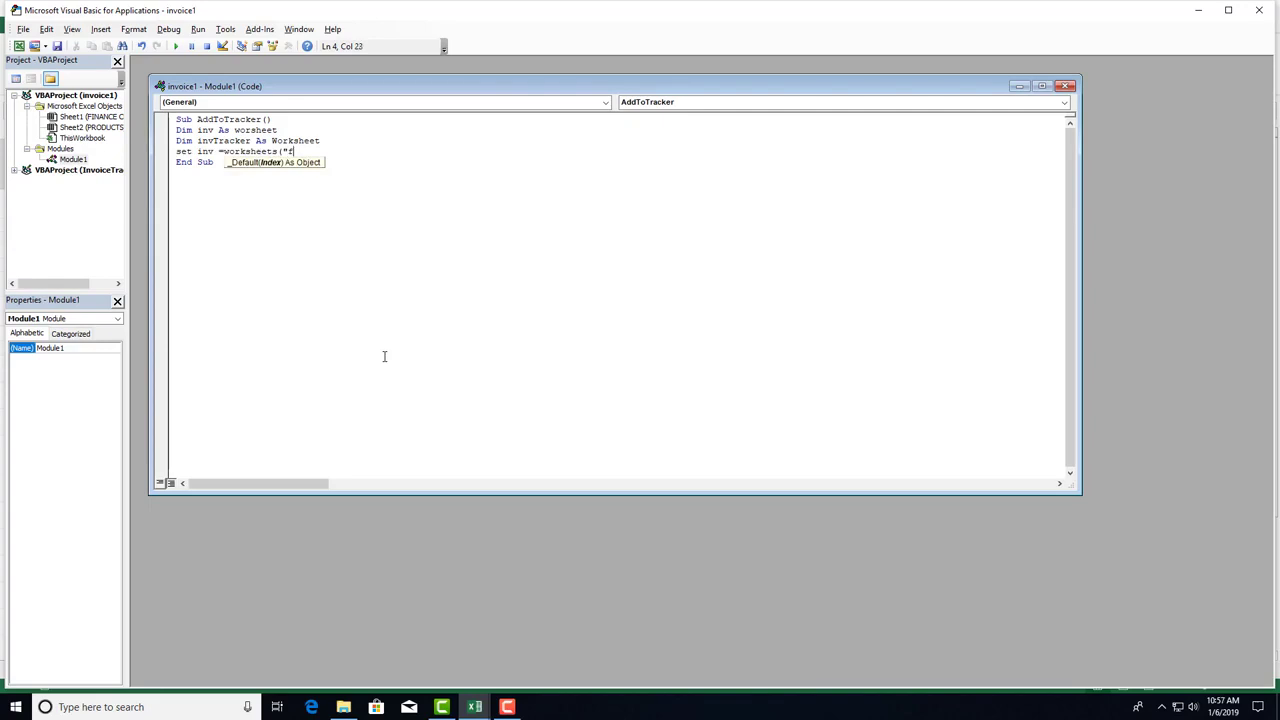
text(inance Charge)
text("))
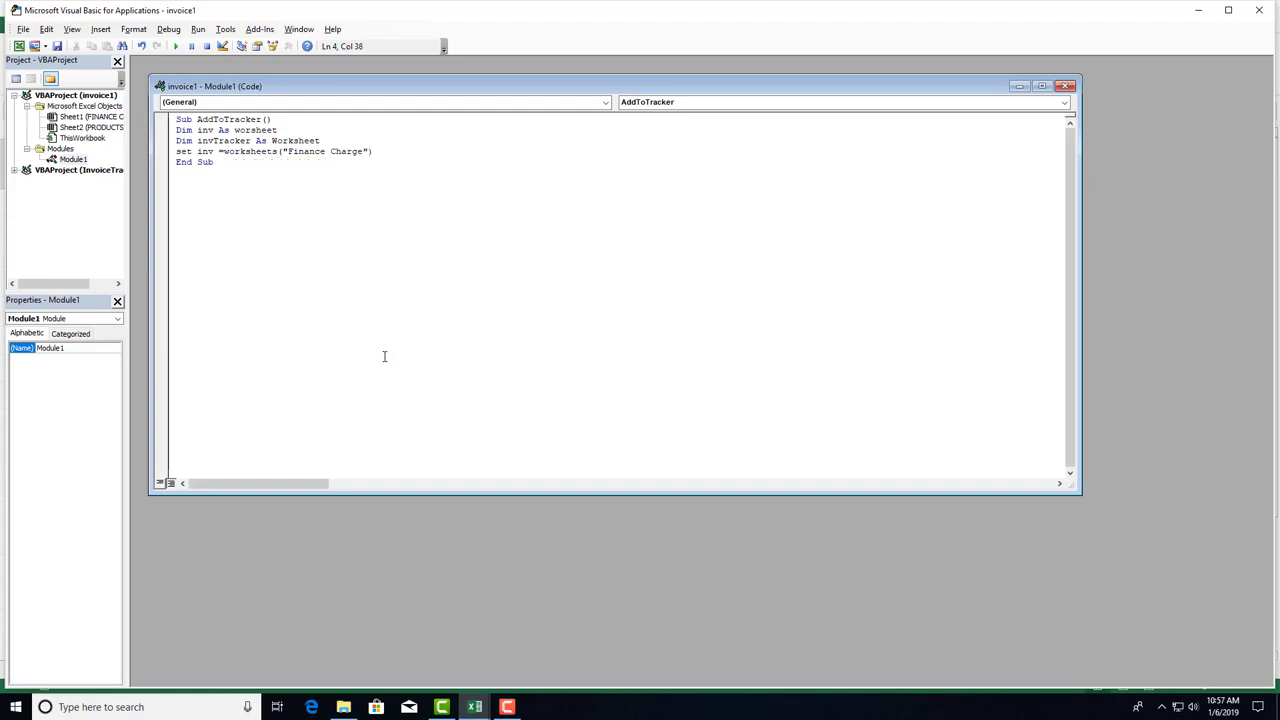
key(Return)
text(se)
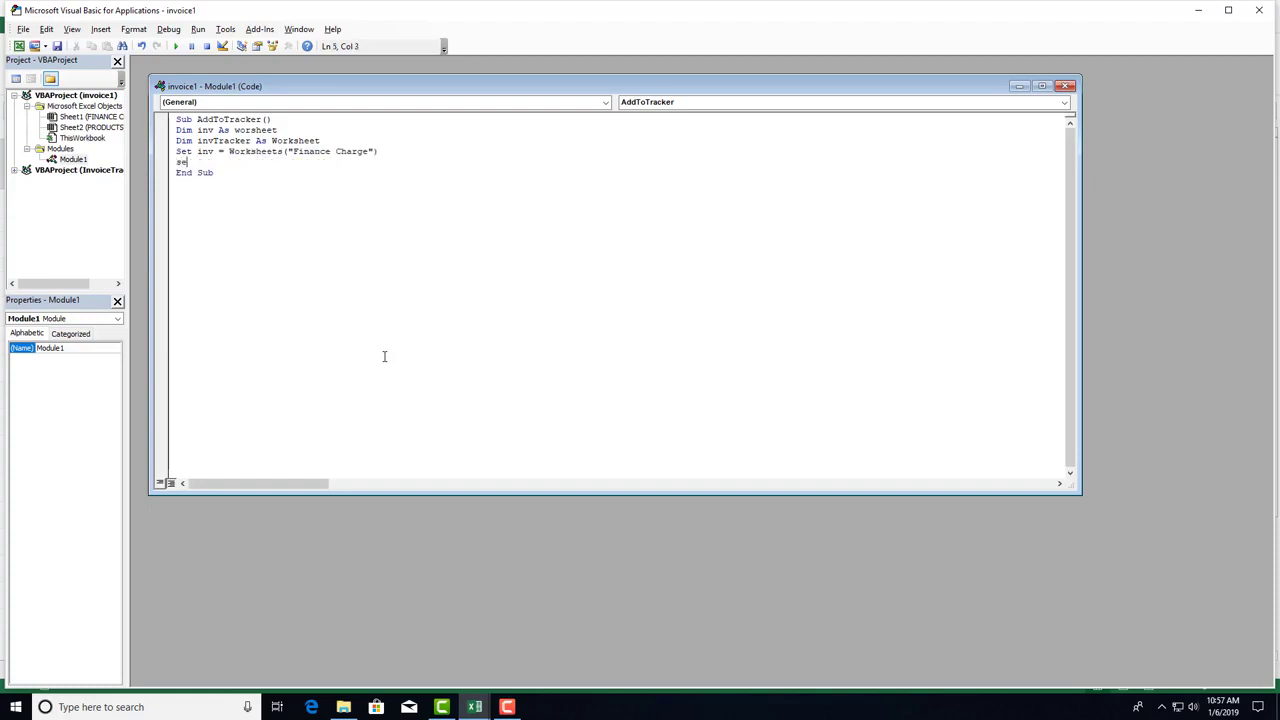
text(t)
text(n)
text(vTracker=)
text(W)
text(orkbooks(")
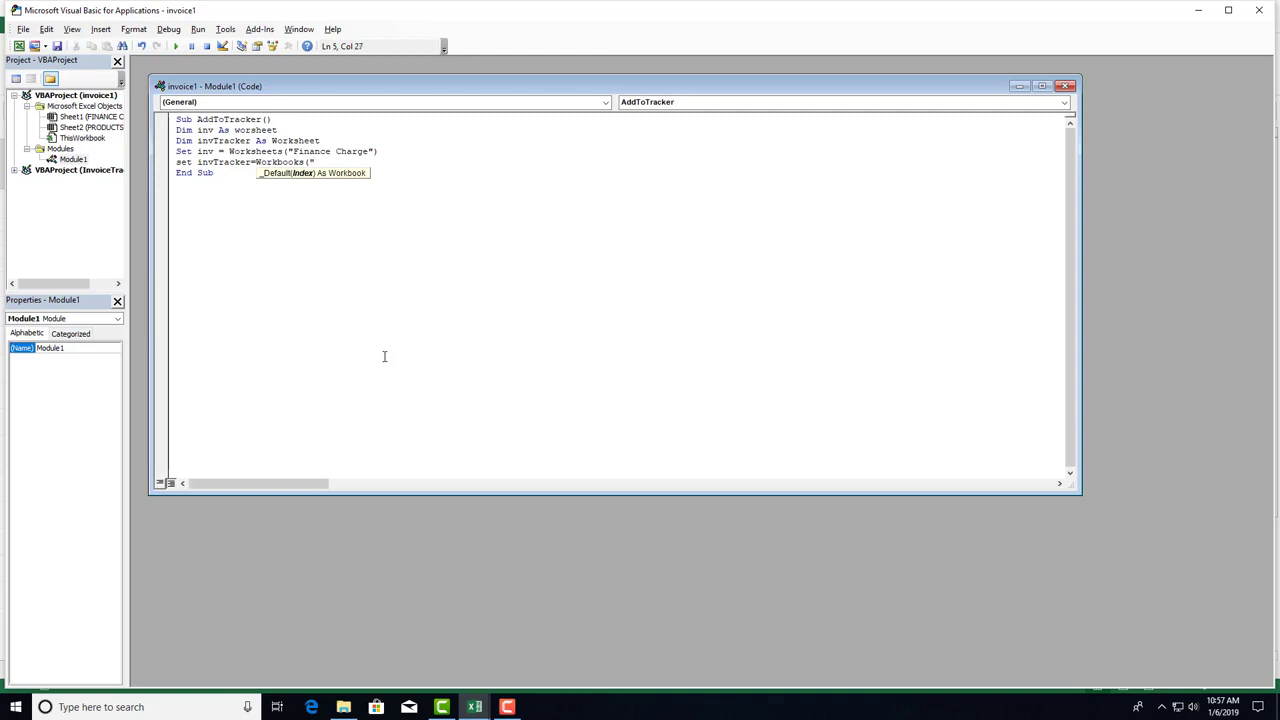
text(InvoiceTrack)
text(er.)
text(xls)
text(x)
text())
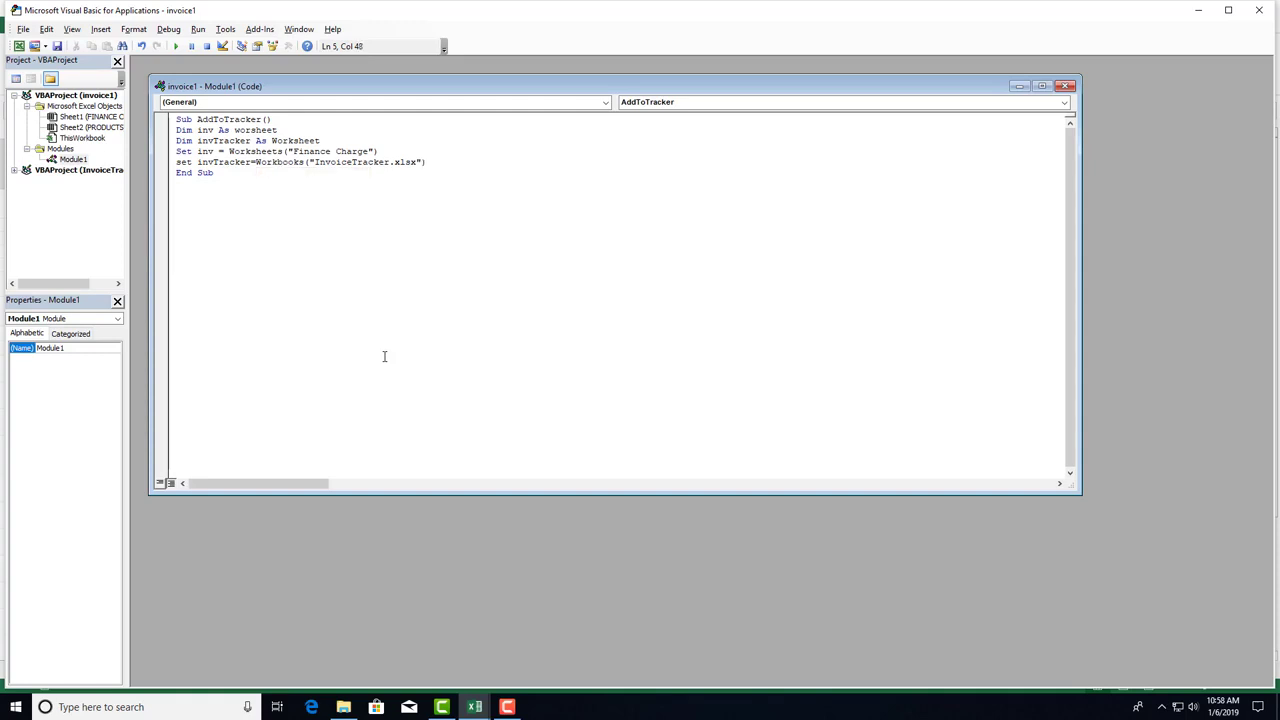
text(.worksheet)
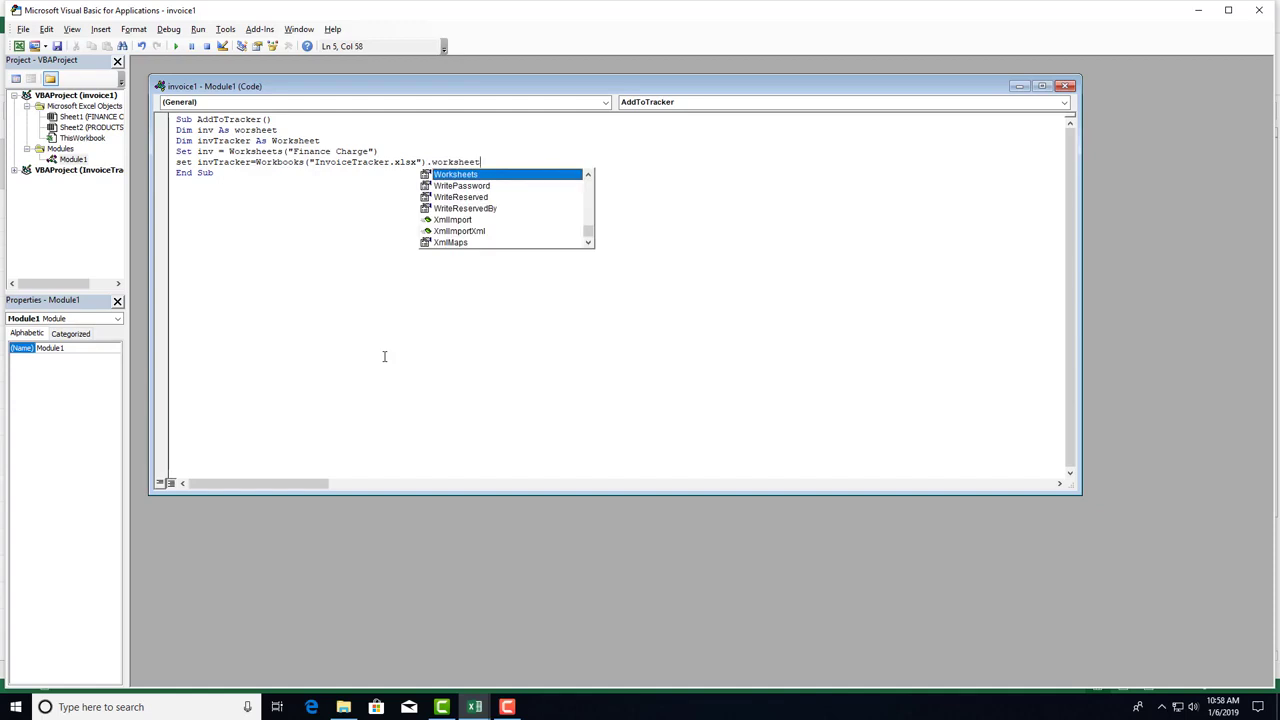
text(s("Invoice Tracker"))
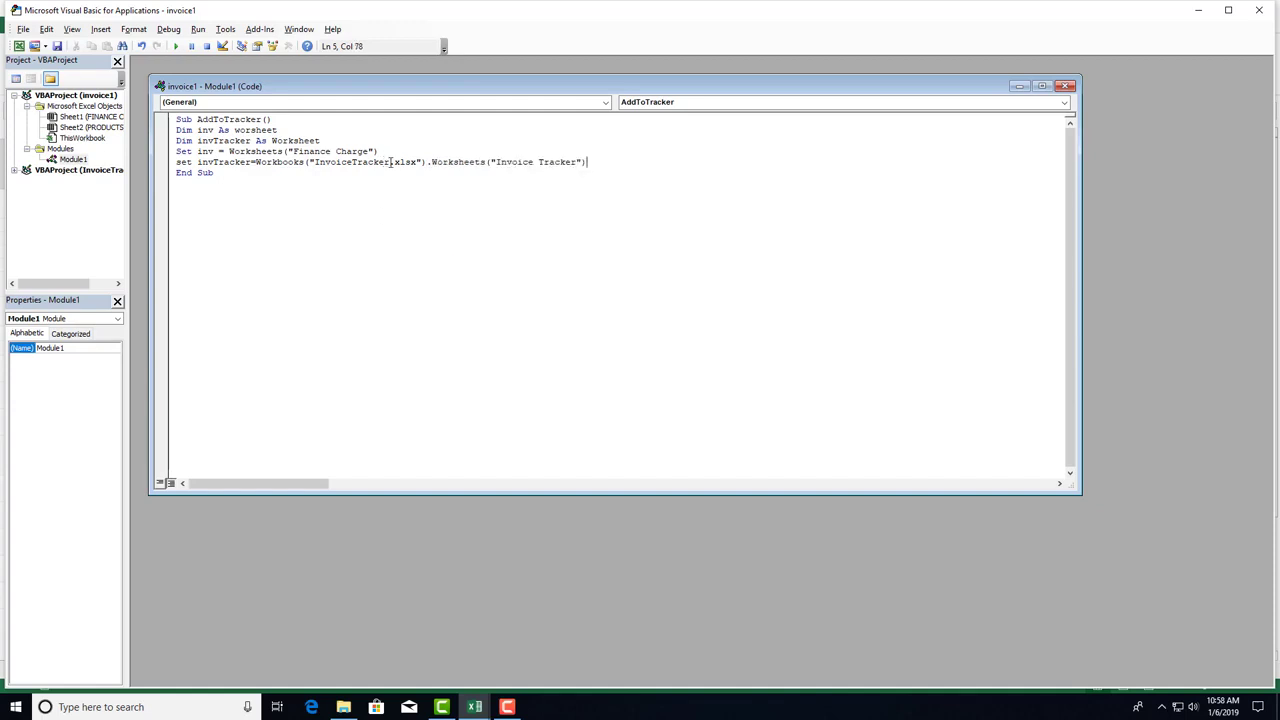
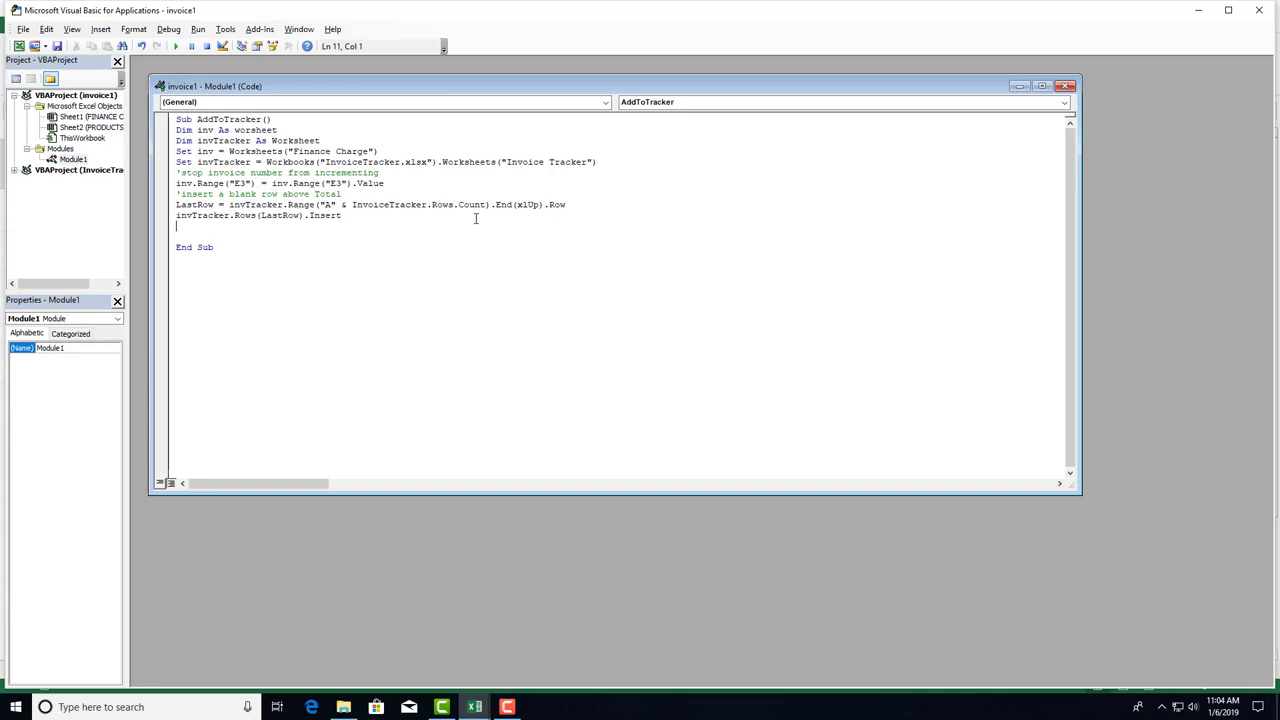
- Add the 'Populate values in invoice Tracker' comment and the line invTracker.Range("A" & LastRow).Value = inv.Range("E3").Value
text('Populate values in invoice Tracker)
key(Return)
text(invTracker.Range("A" & LastRow).Value = inv.Range("E3").Value)
key(Return)
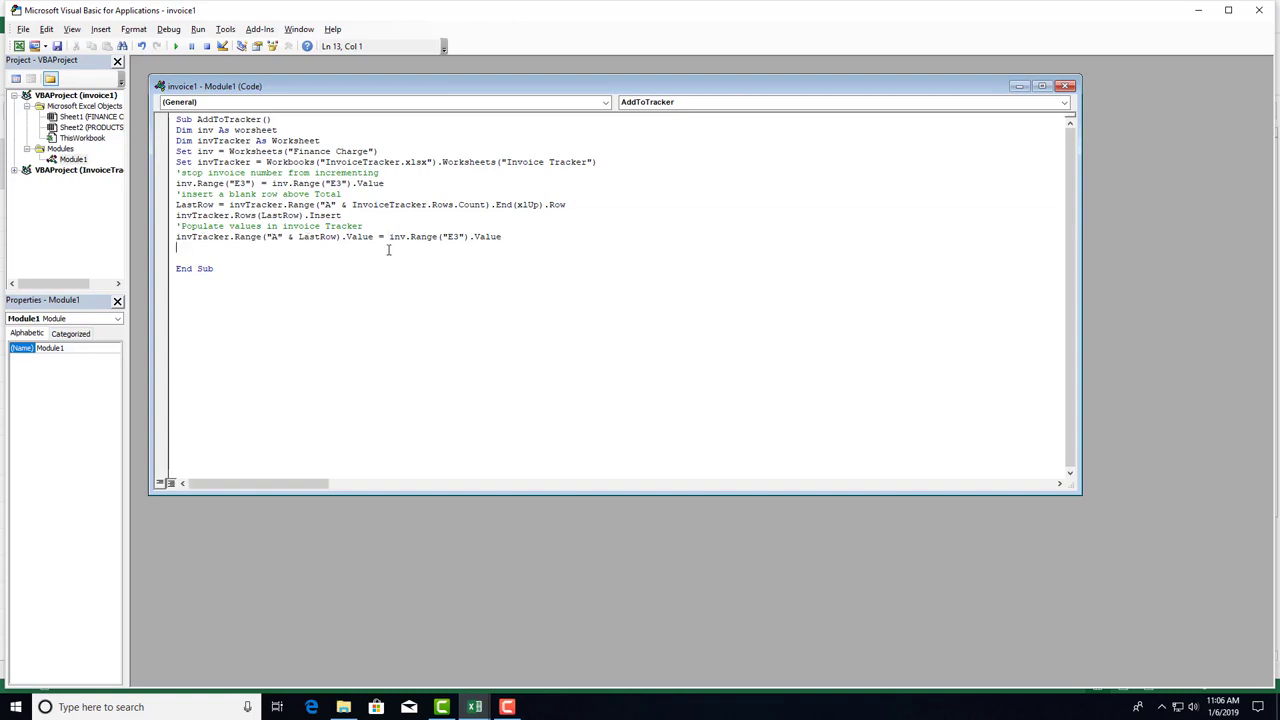
- Check that E3 holds the invoice number in the workbook, then return to the code
double_click(272, 236)
double_click(452, 237)
key(alt+F11)
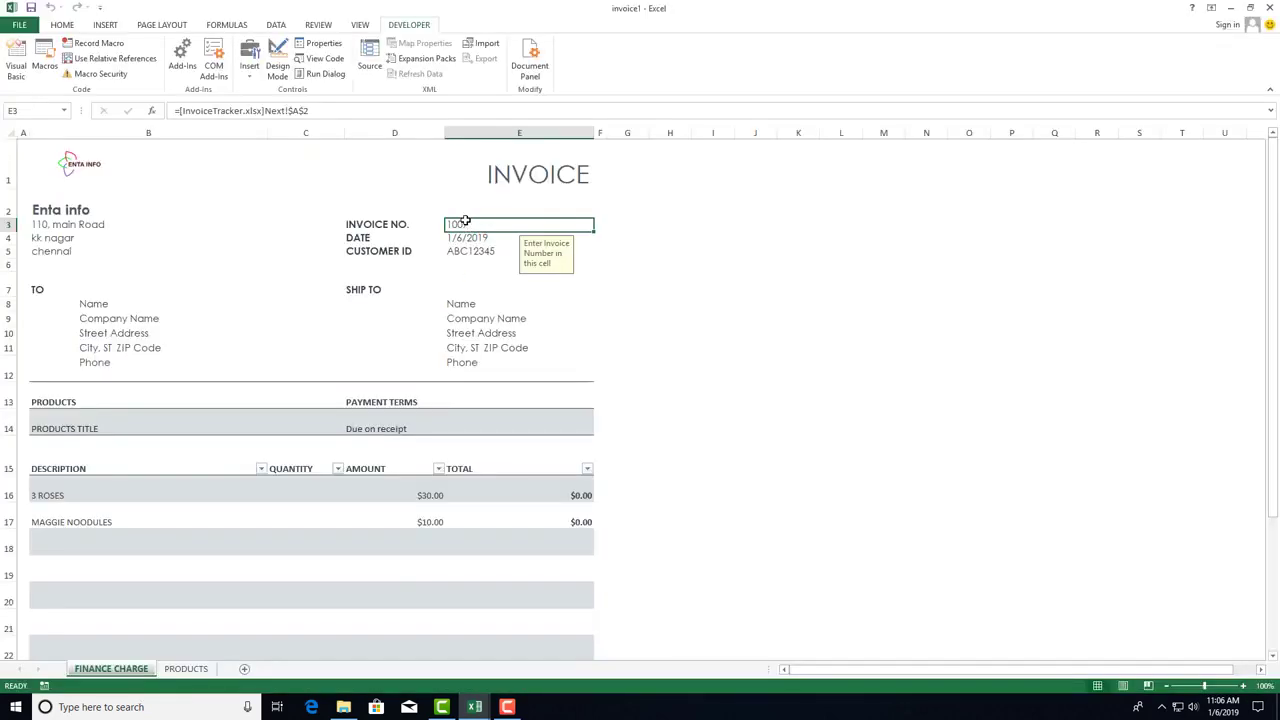
click(484, 708)
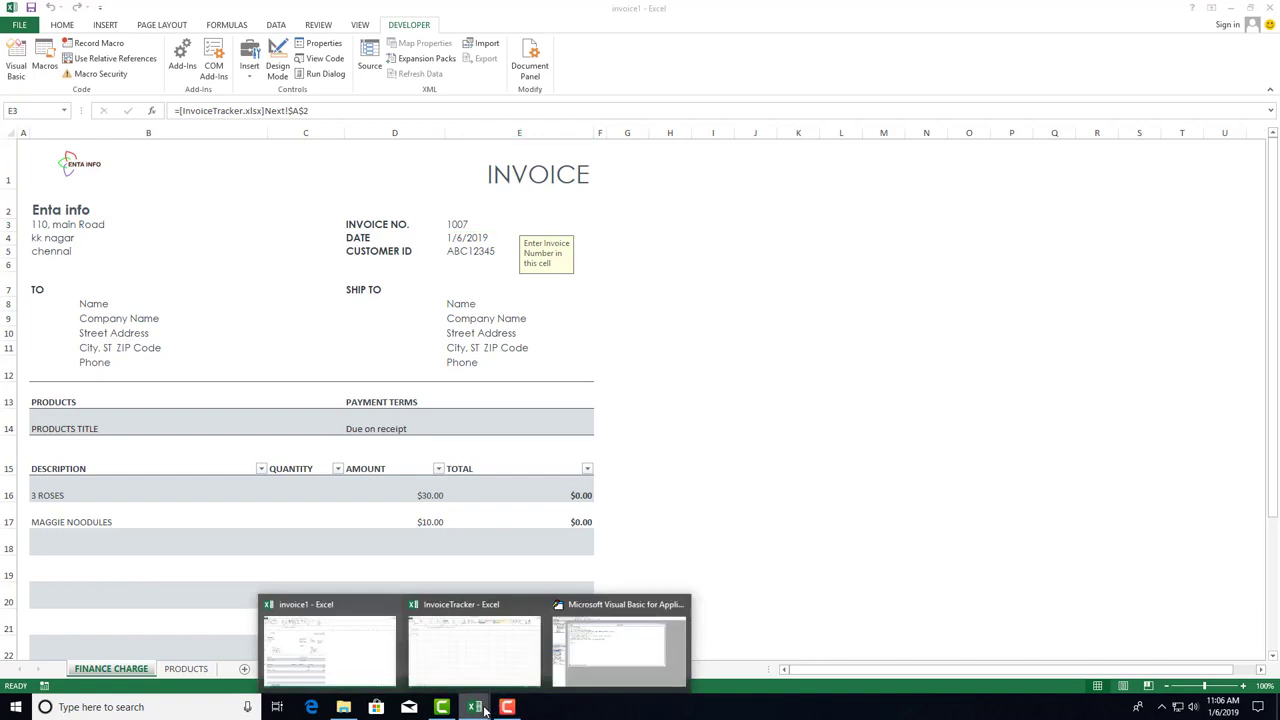
click(645, 658)
key(Up)
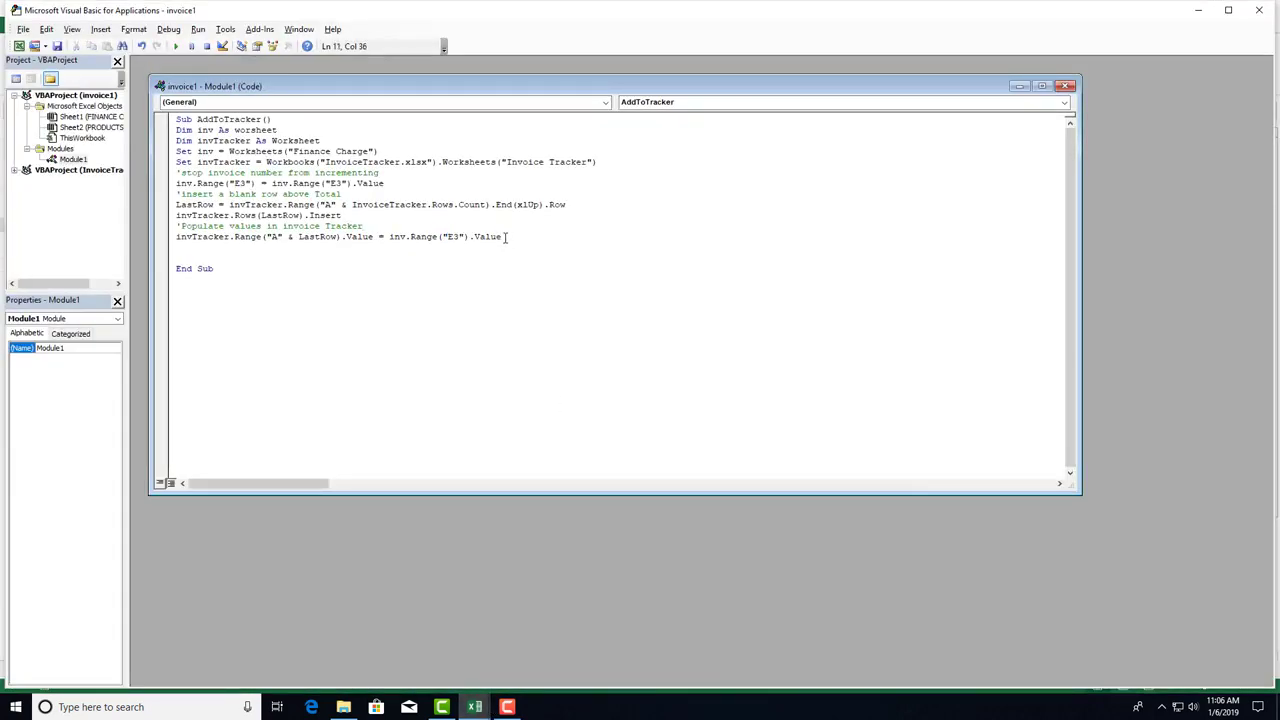
- Duplicate the assignment line and change it to copy E4 into tracker column B
click(503, 237)
drag(176, 237, 543, 244)
key(ctrl+c)
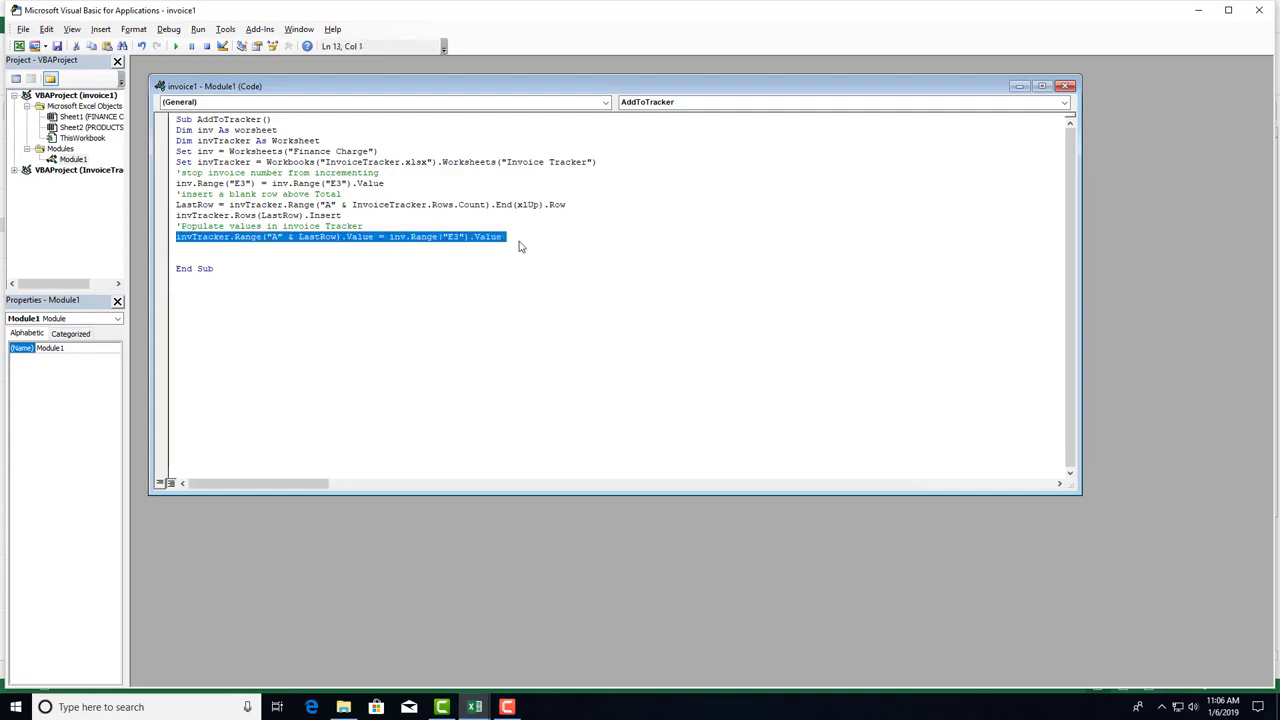
click(520, 241)
key(Return)
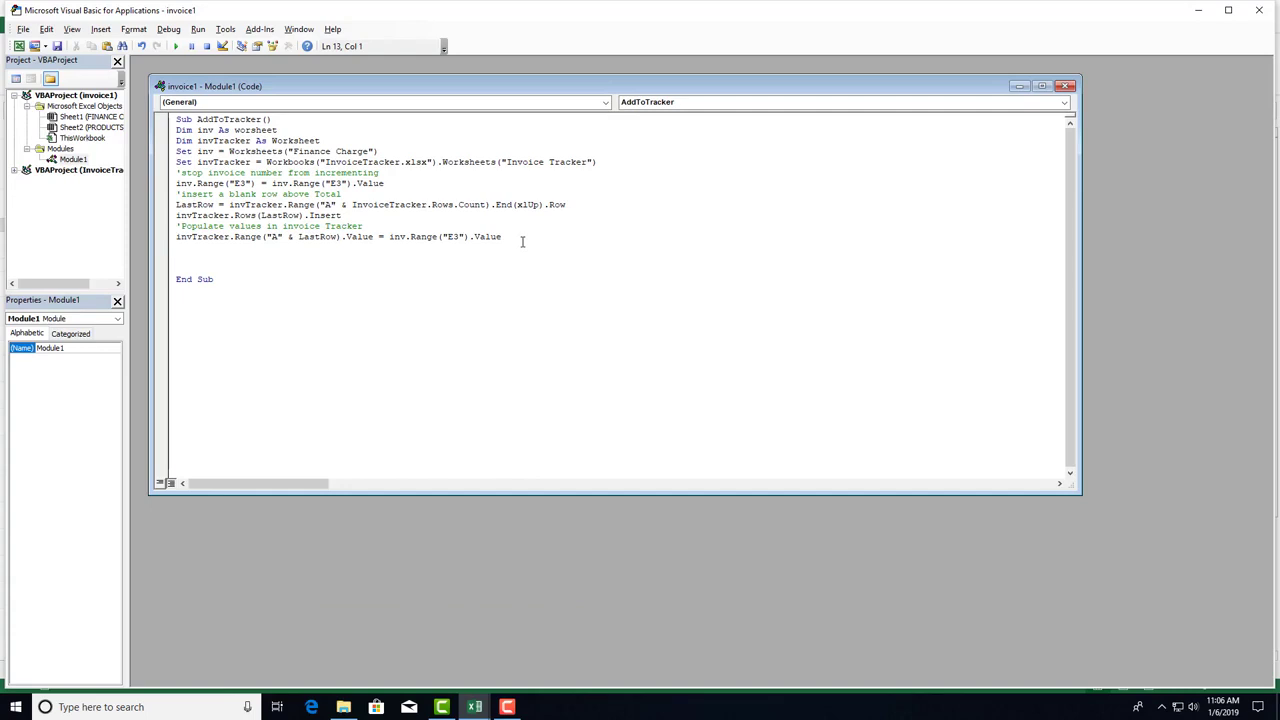
key(ctrl+v)
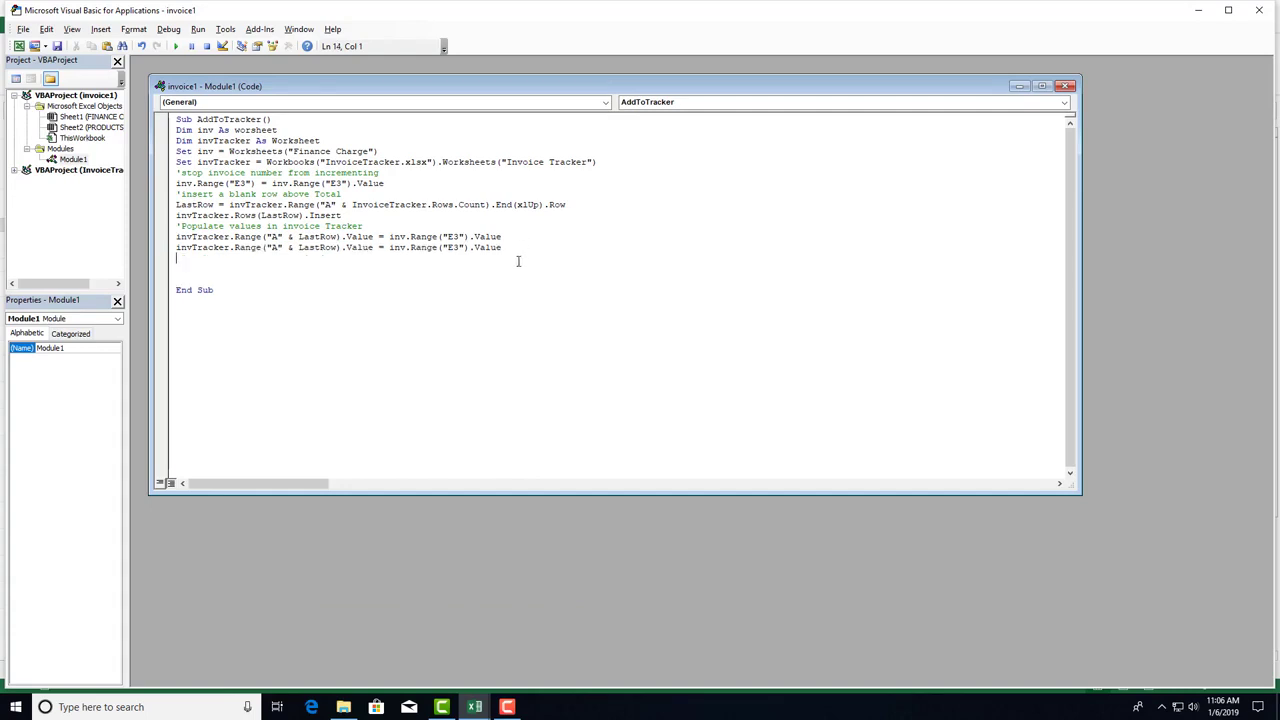
drag(278, 249, 270, 250)
text(B)
click(459, 247)
key(BackSpace)
text(4)
mouse_move(474, 707)
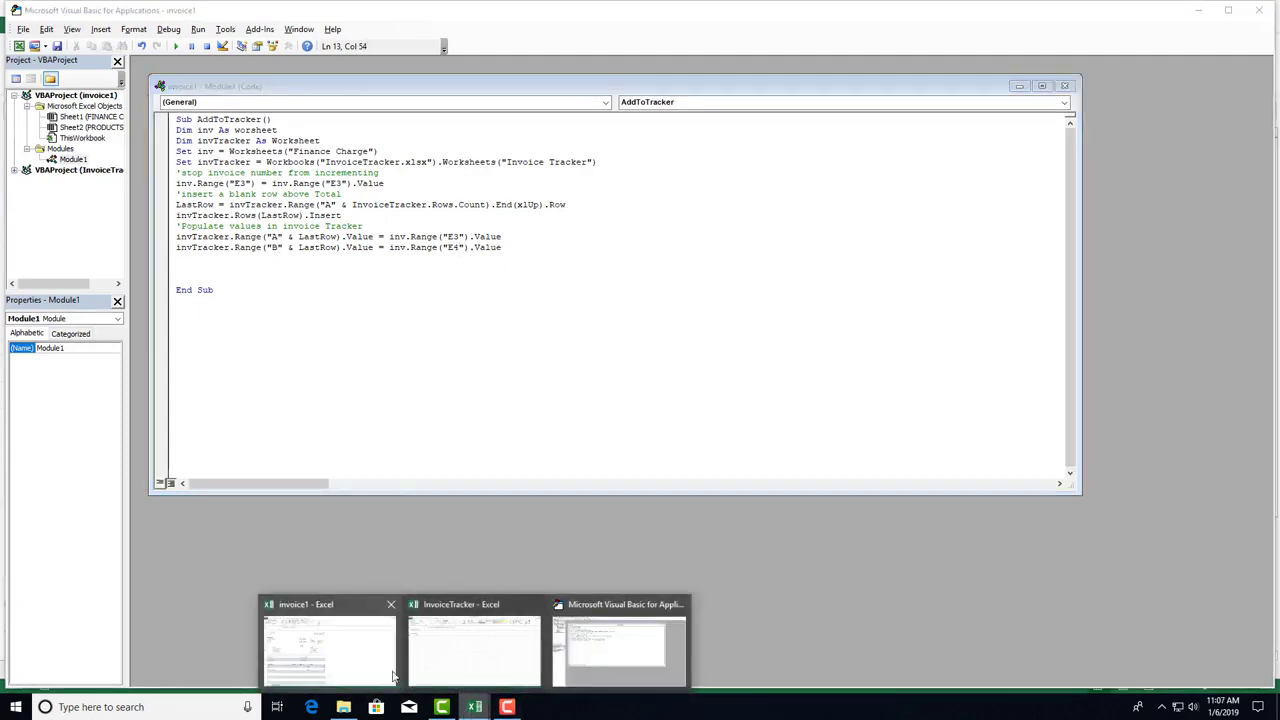
- Confirm cell E4 holds the invoice date, then go back to the VBA editor
click(362, 665)
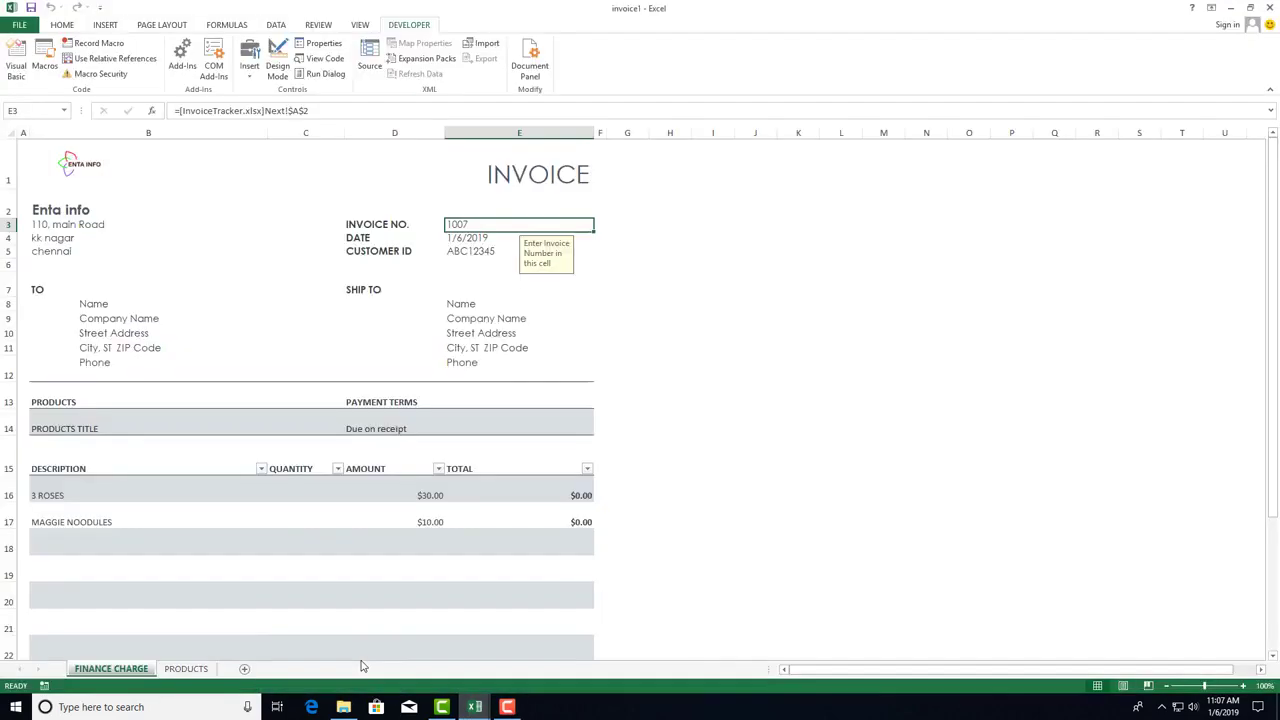
click(472, 241)
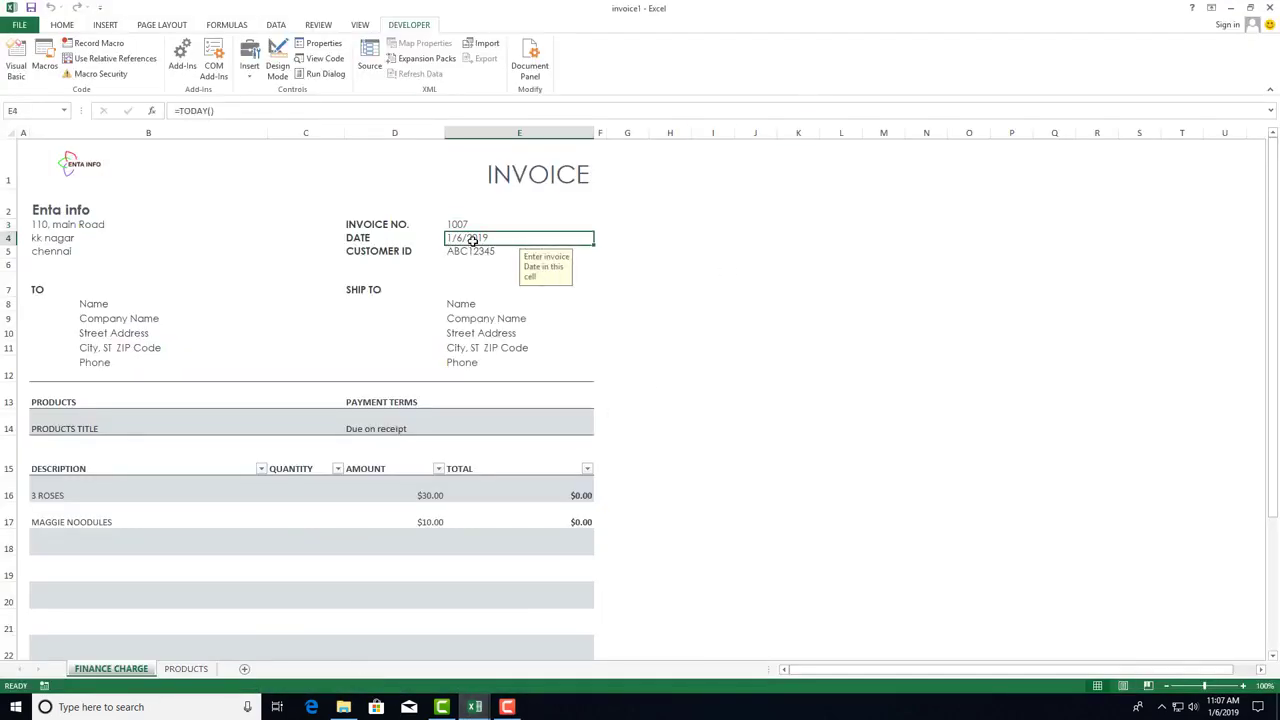
click(484, 708)
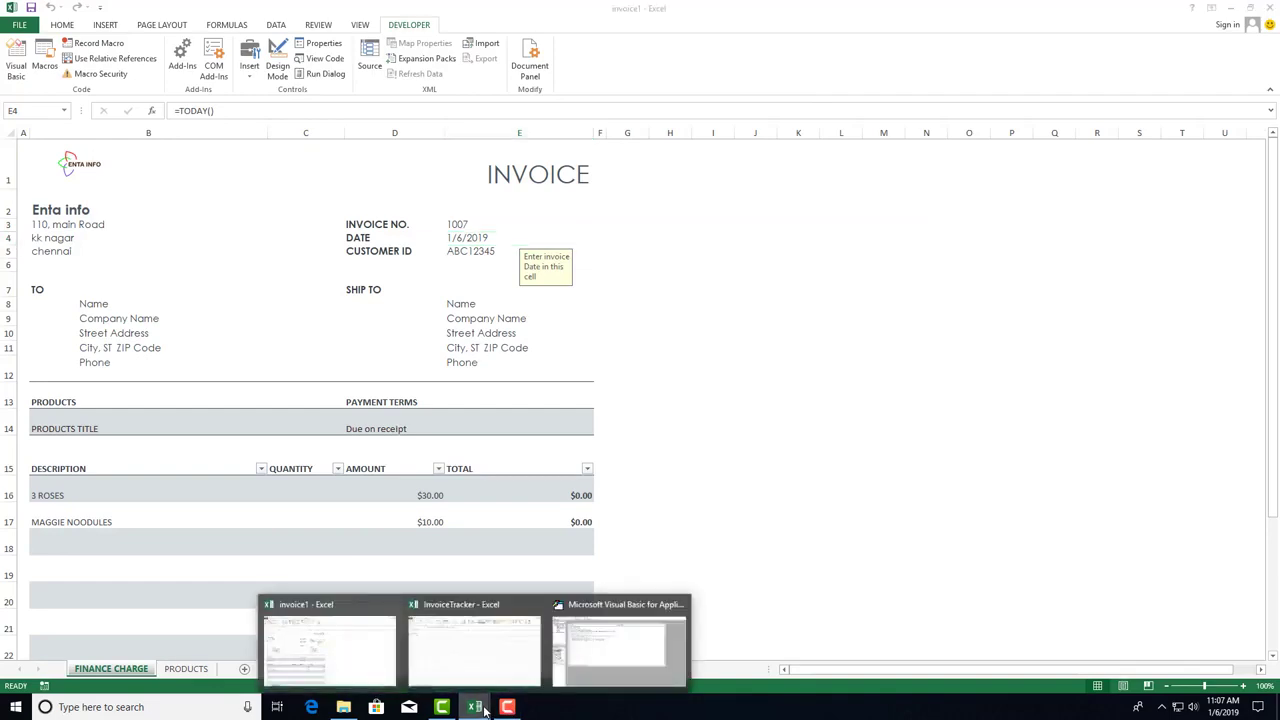
click(620, 645)
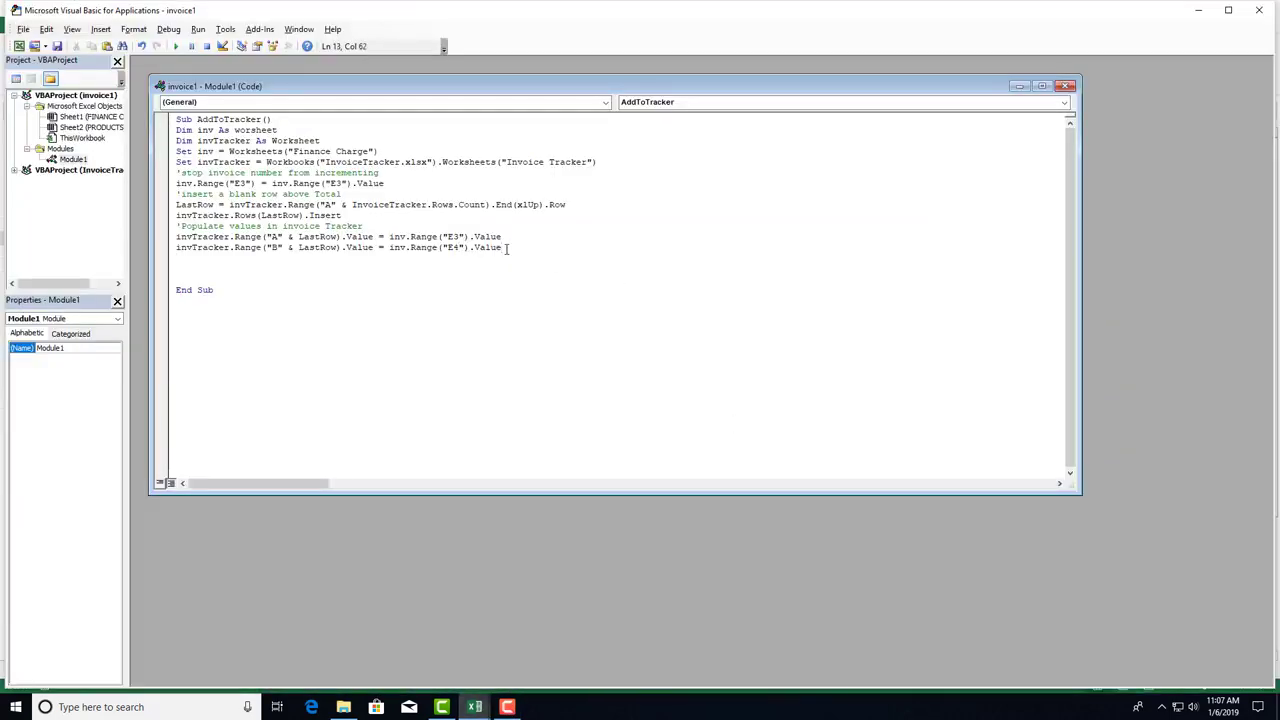
- Paste a third assignment line and change its target column to C
key(Return)
key(ctrl+v)
double_click(275, 258)
text(C)
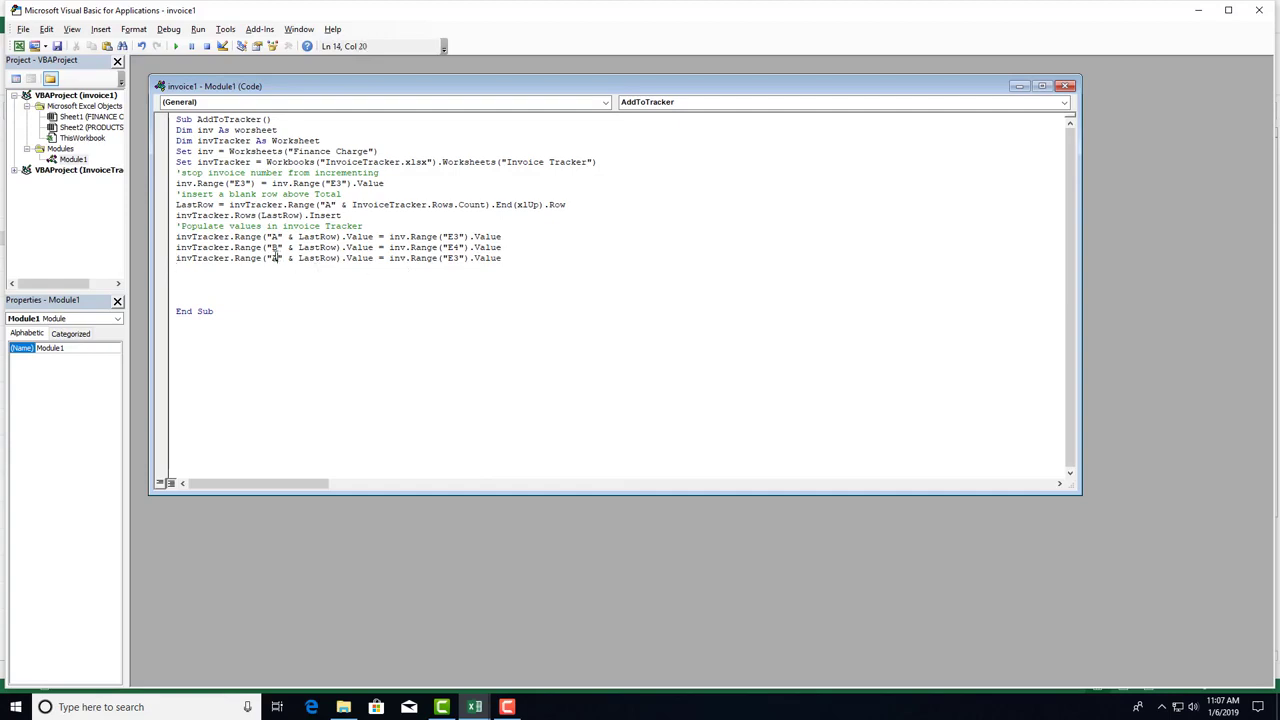
double_click(273, 258)
text(C)
- Confirm B8 holds the customer name, then make the third line copy inv.Range("B8")
click(458, 258)
mouse_move(475, 707)
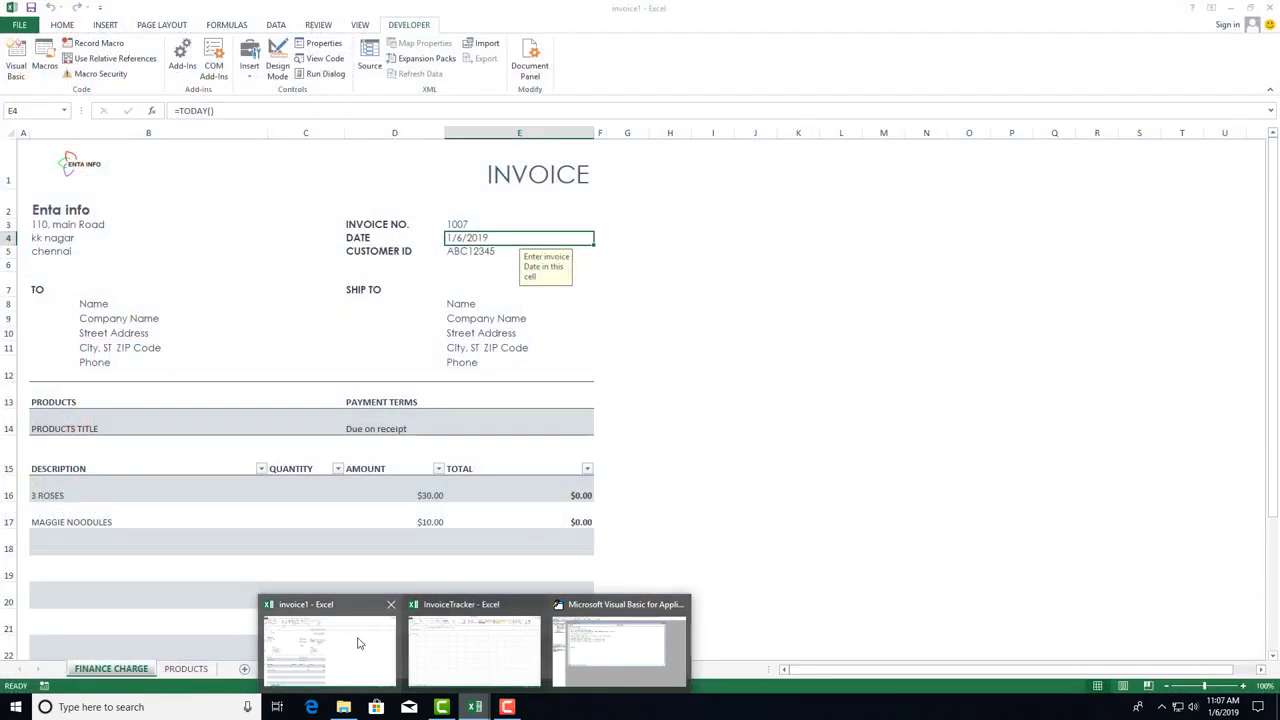
click(360, 643)
click(148, 133)
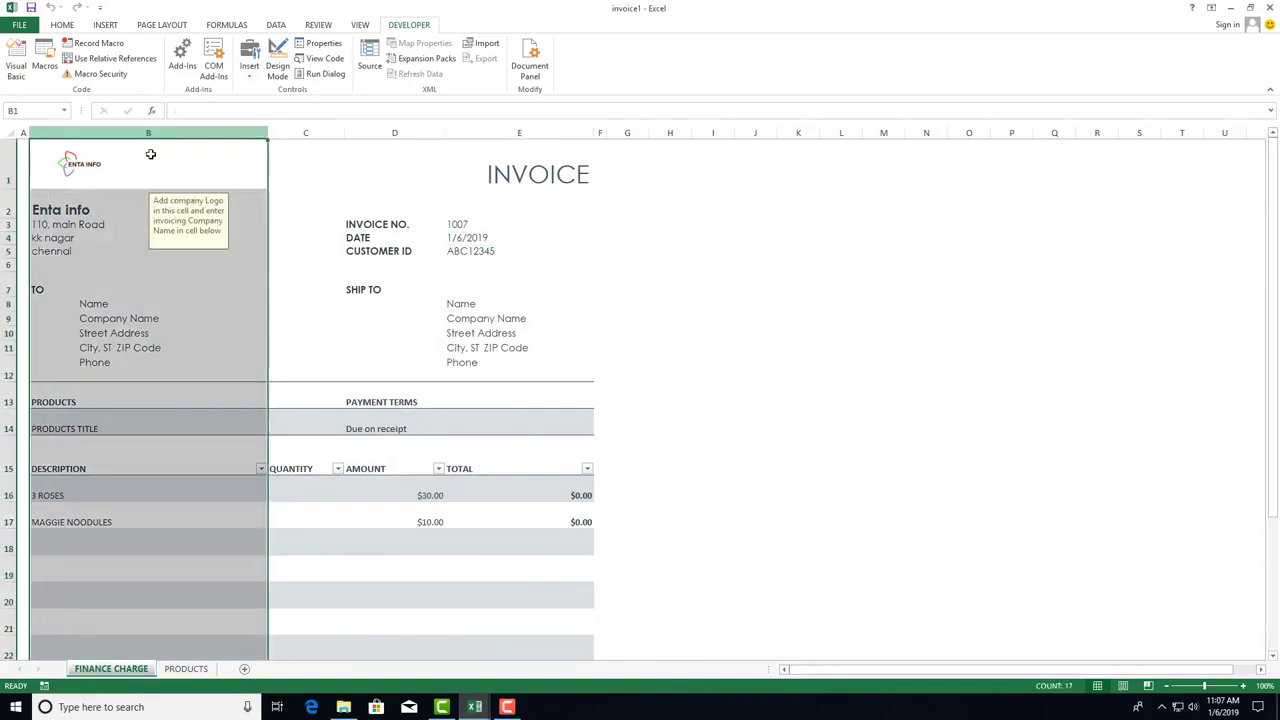
click(77, 304)
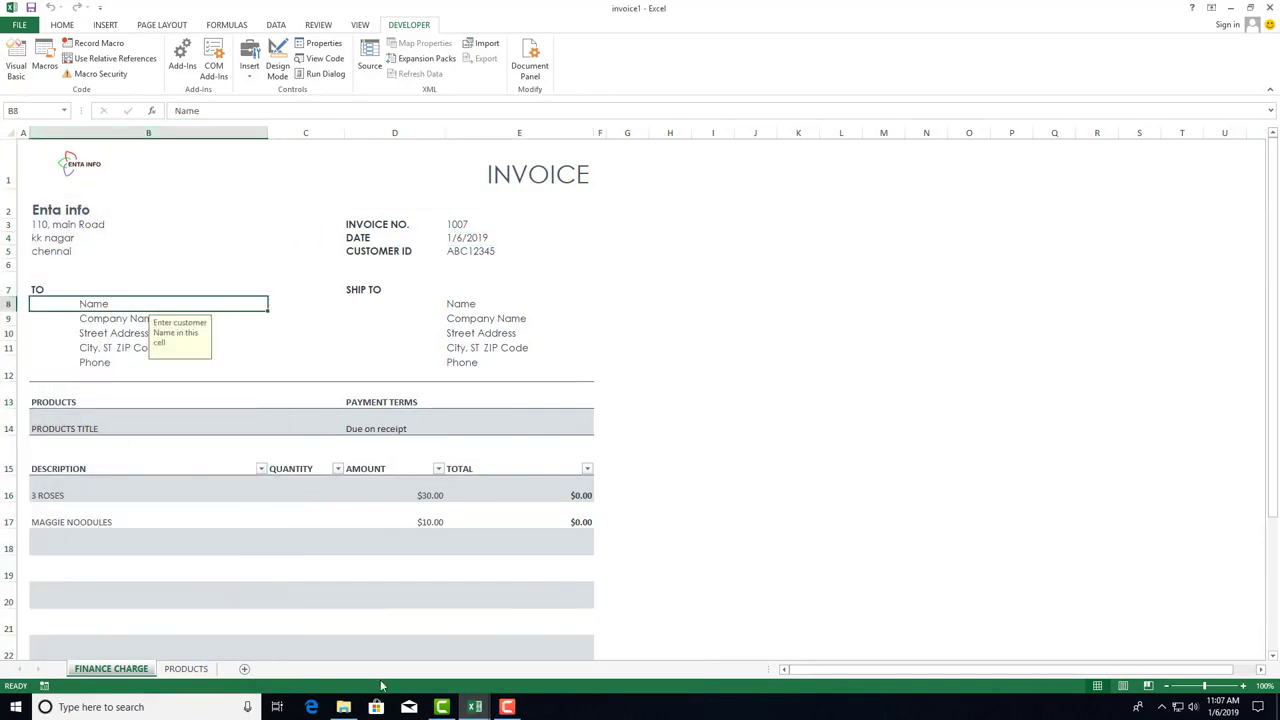
click(475, 707)
click(677, 648)
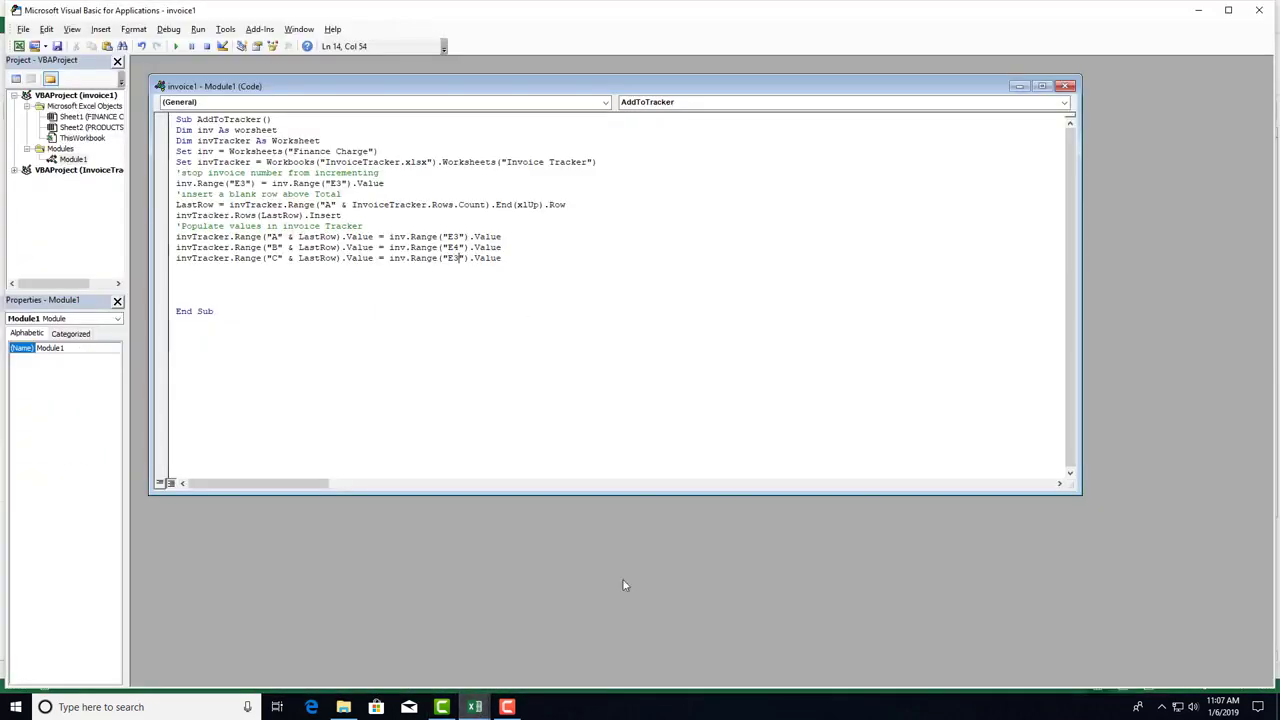
double_click(452, 258)
text(B8)
click(506, 260)
- Paste a fourth assignment line targeting tracker column D, then bring the invoice workbook forward
key(Return)
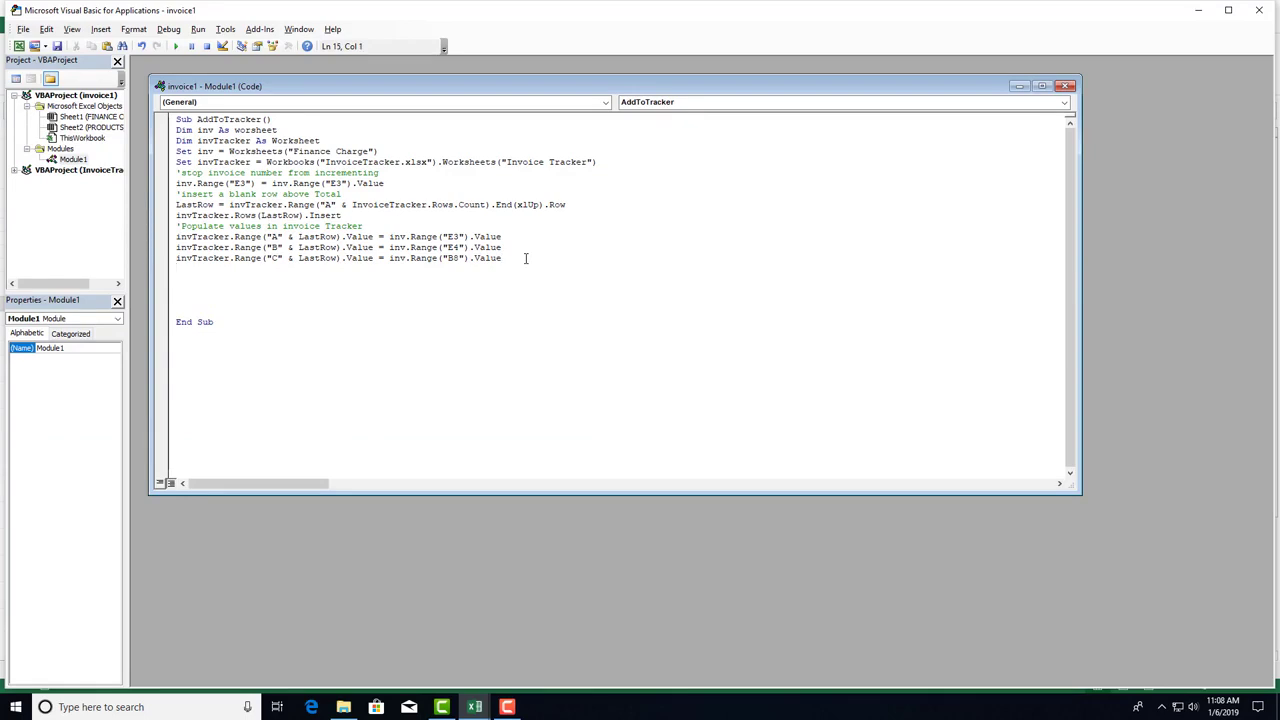
text(invTracker.Range("A" & LastRow).Value = inv.Range("E3").Value)
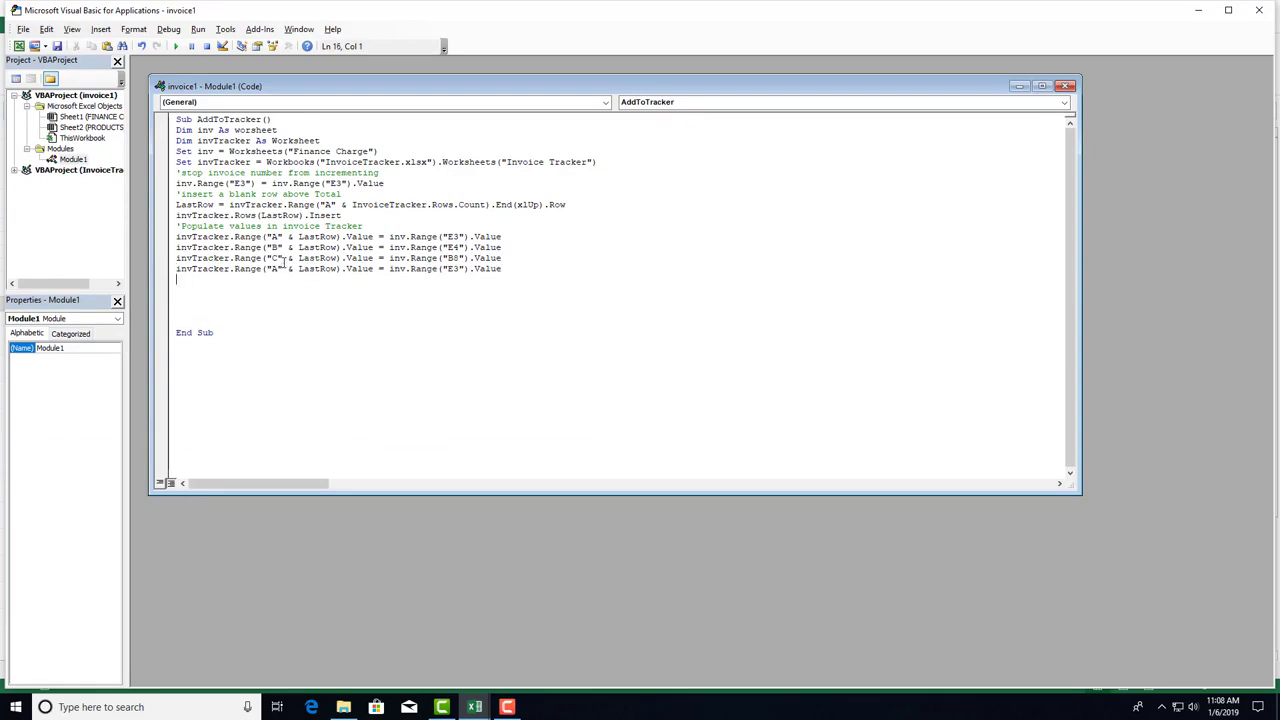
double_click(278, 268)
text(D)
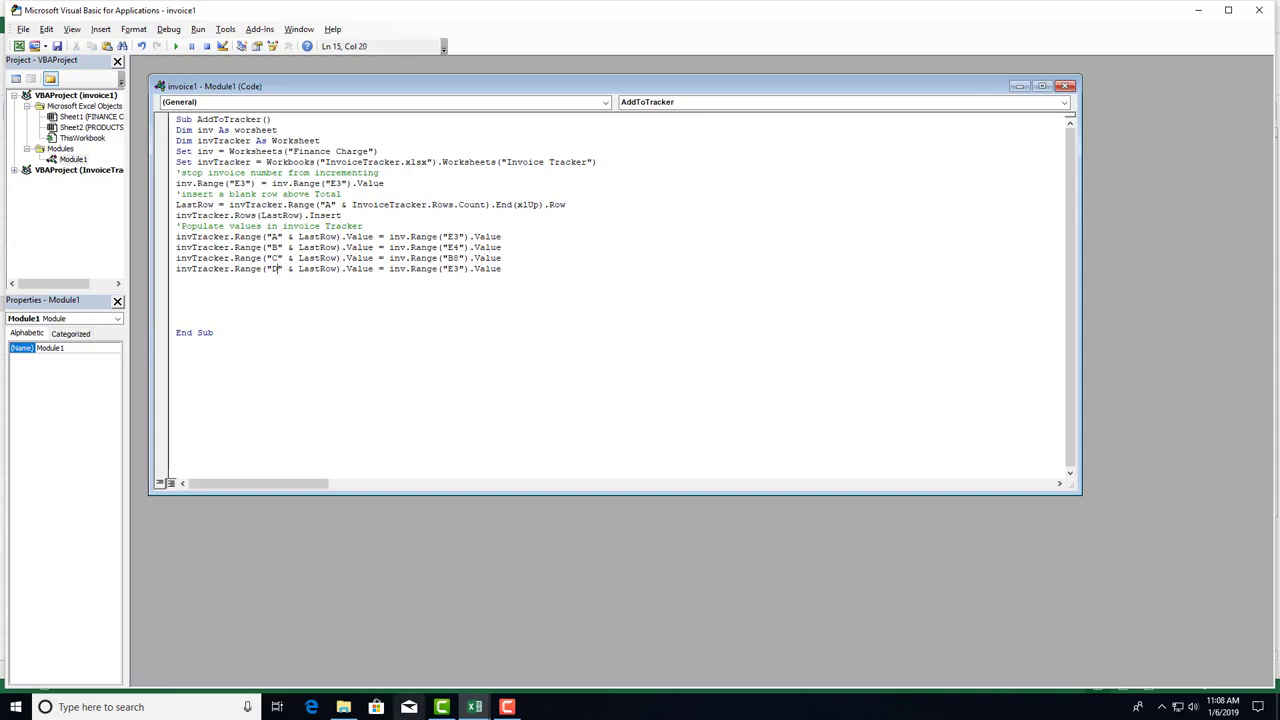
mouse_move(474, 707)
click(307, 668)
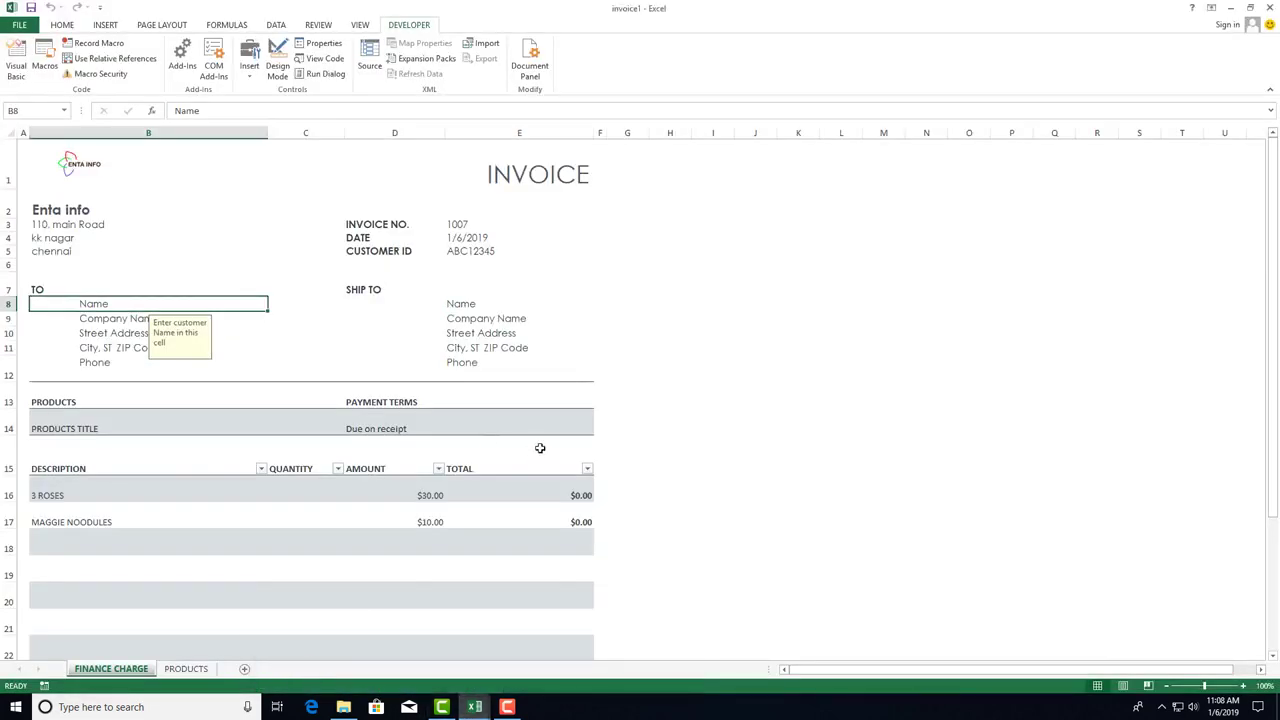
- Define the workbook-scoped name TOTAL_DUE for the TOTAL DUE cell E25
scroll(545, 440, down, 5)
click(571, 398)
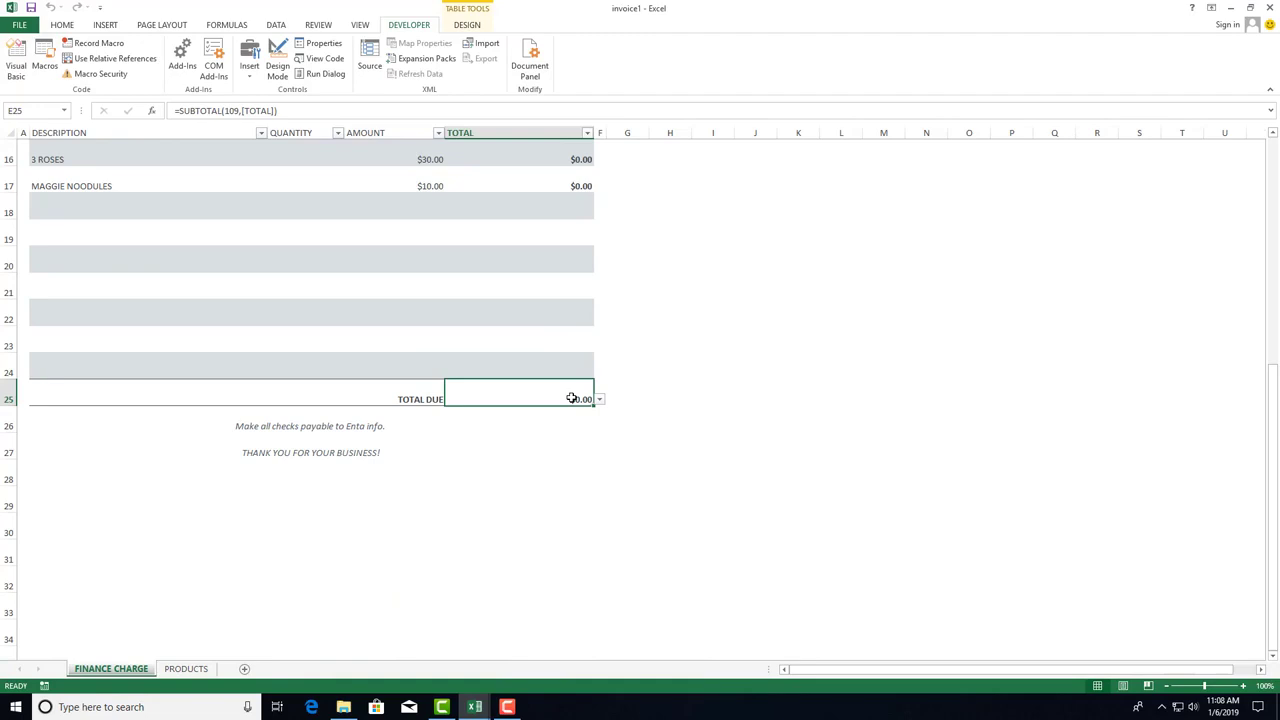
scroll(571, 398, up, 2)
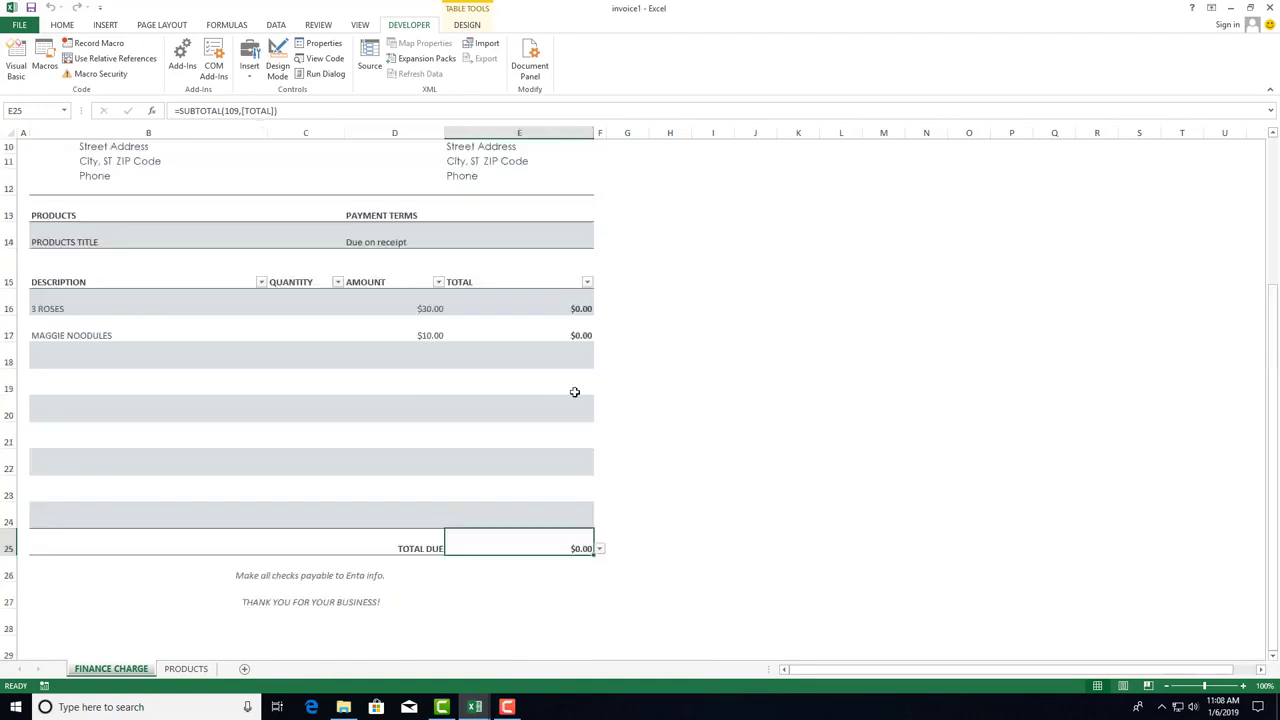
scroll(560, 543, down, 2)
scroll(557, 536, down, 2)
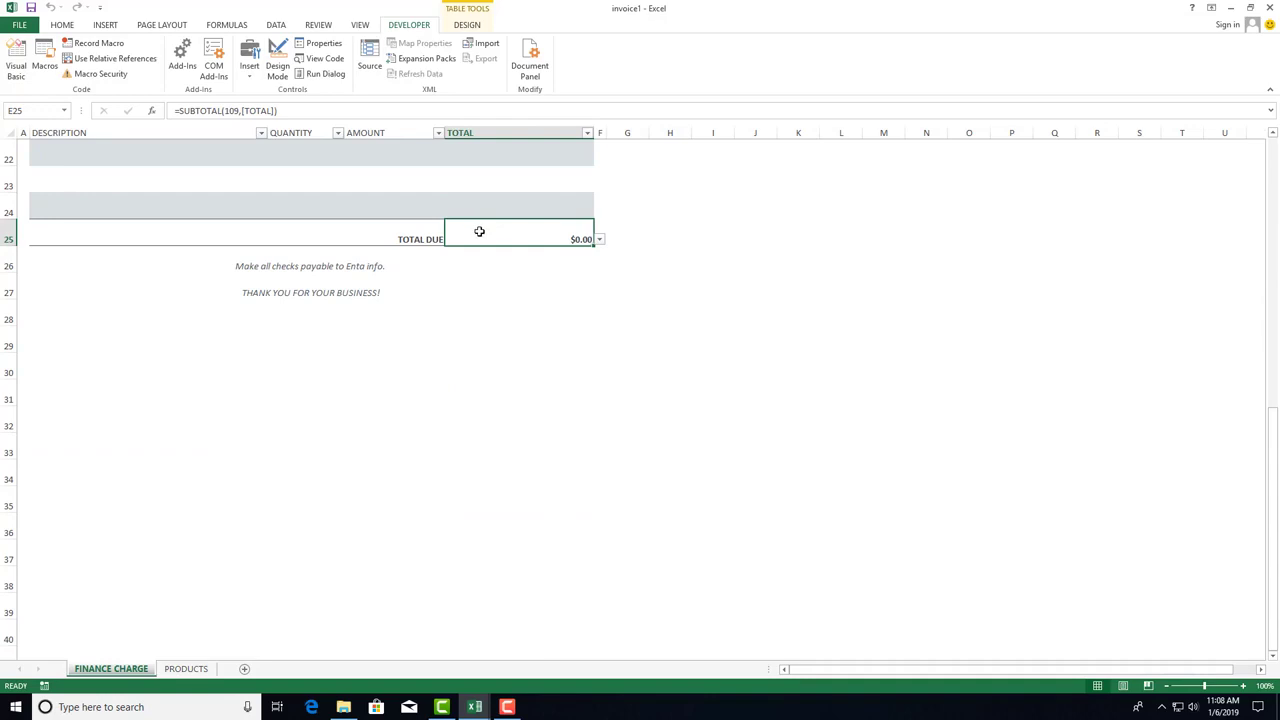
click(226, 24)
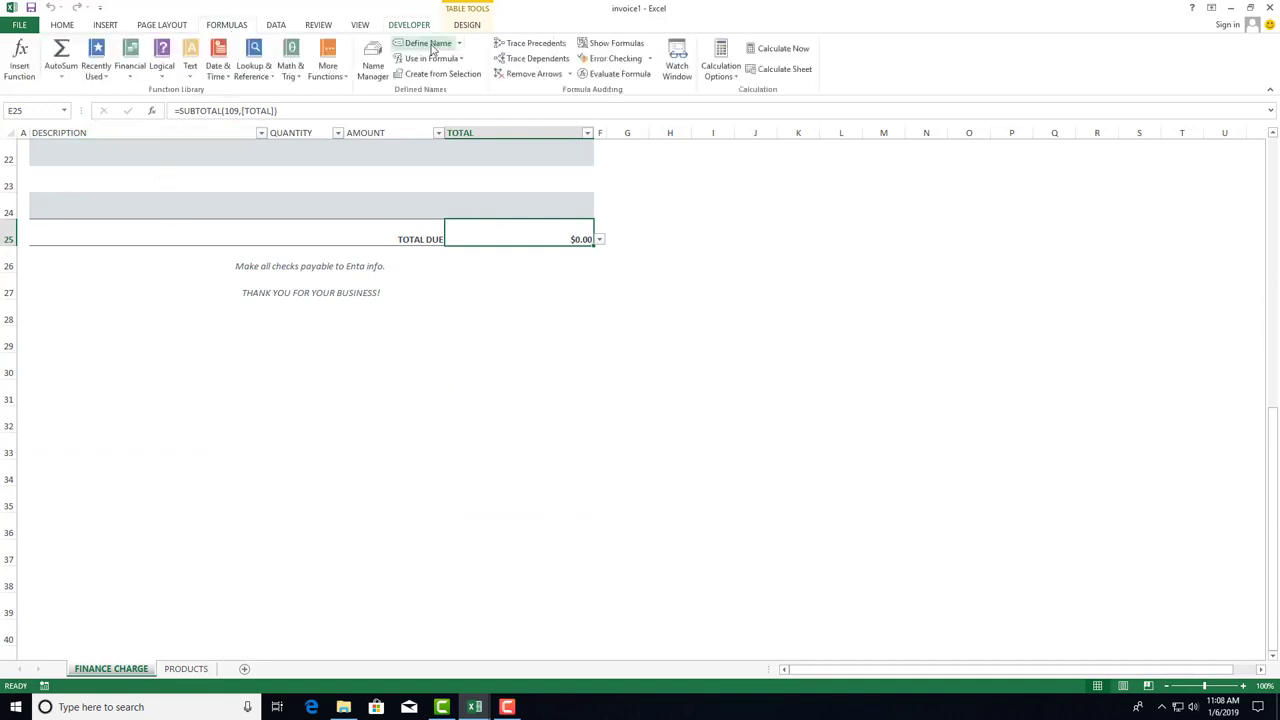
click(428, 43)
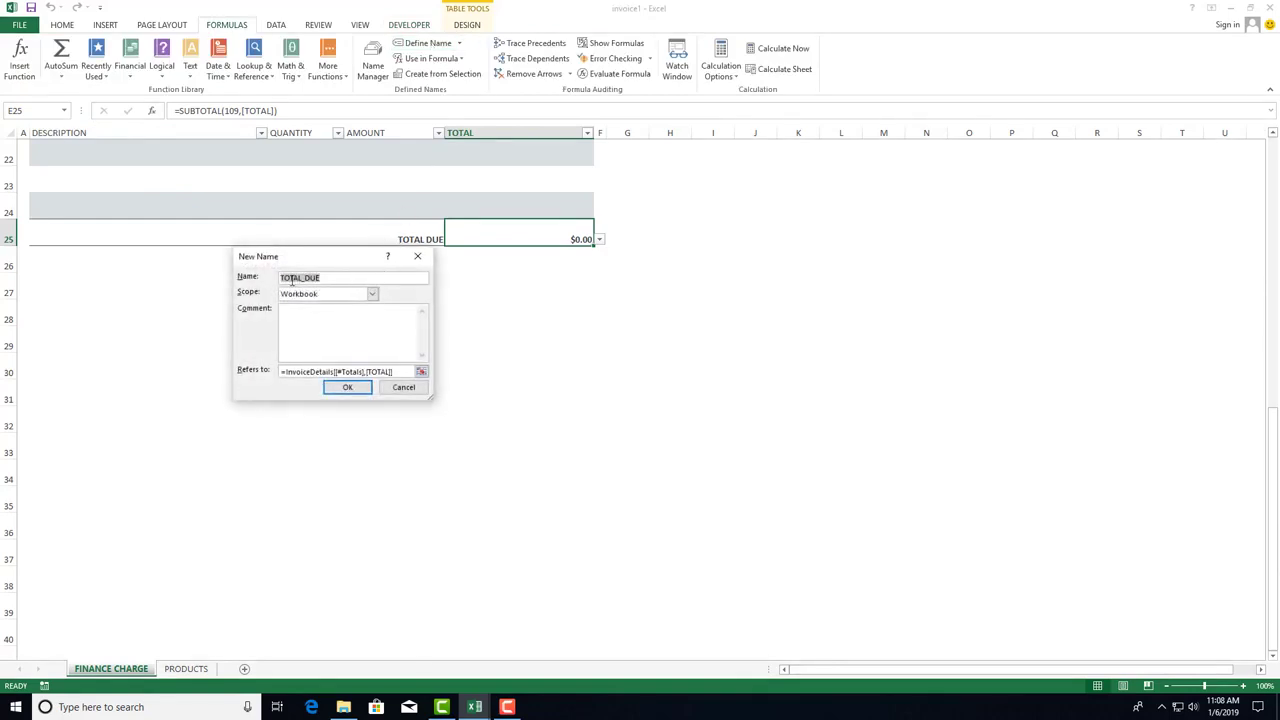
click(347, 387)
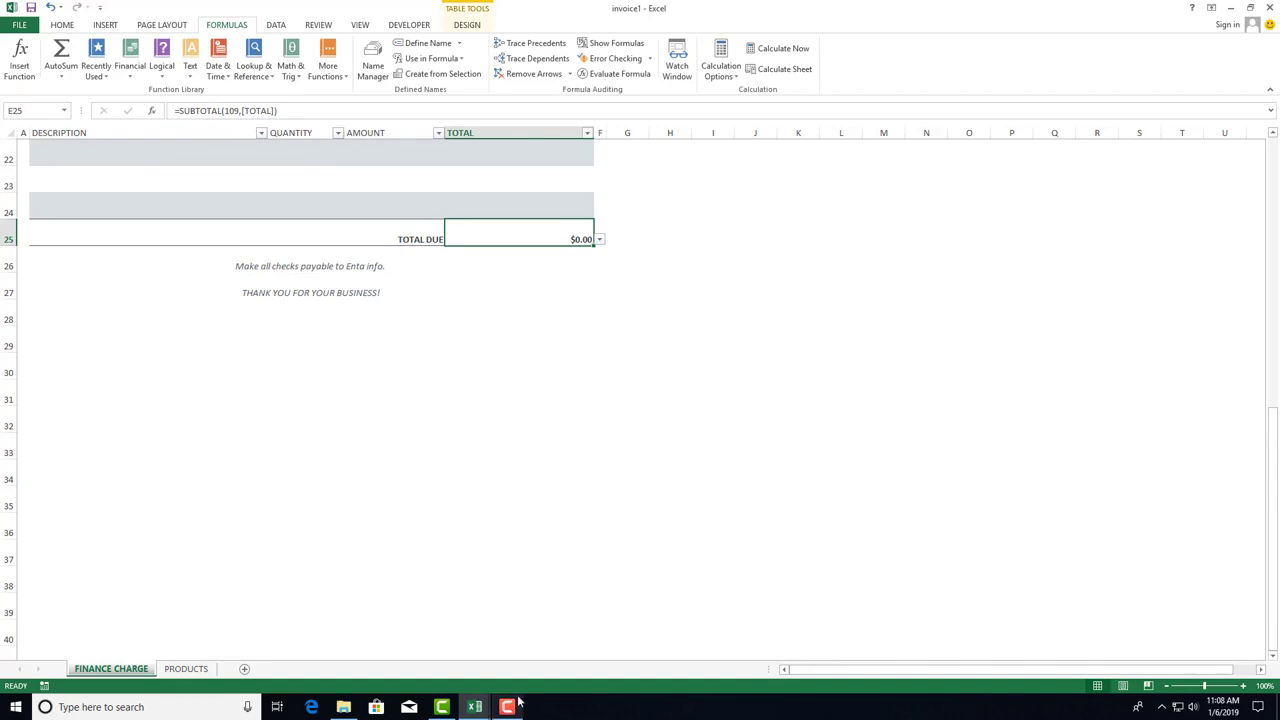
mouse_move(507, 707)
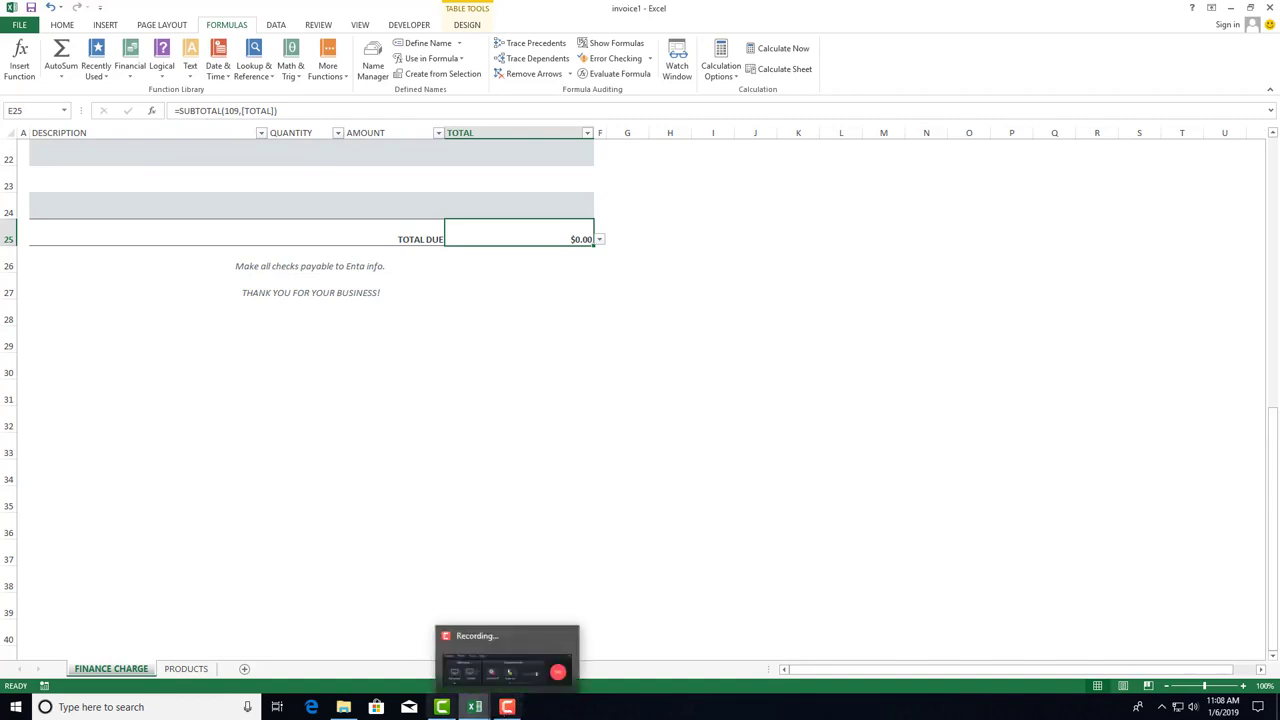
key(alt+F11)
double_click(452, 268)
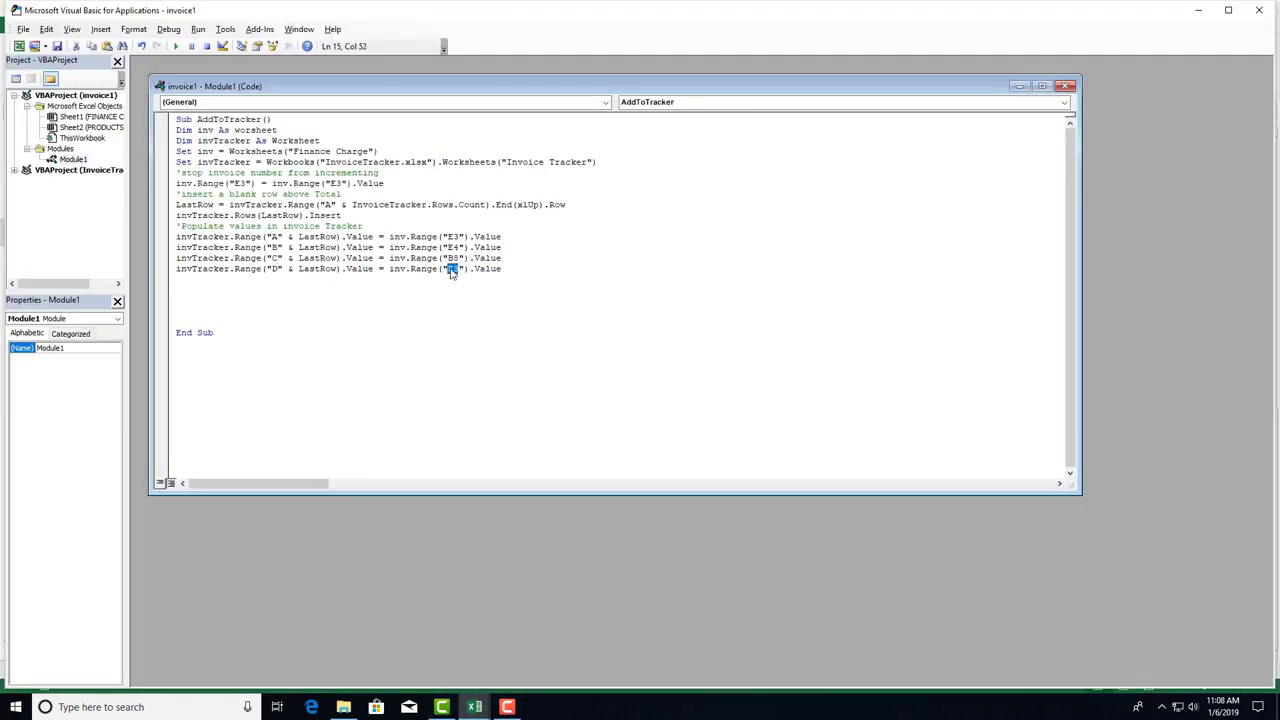
- Make column D read from Total_Due, save invoice.xltm, and close the code window and VBA editor
text(Total_Due)
key(End)
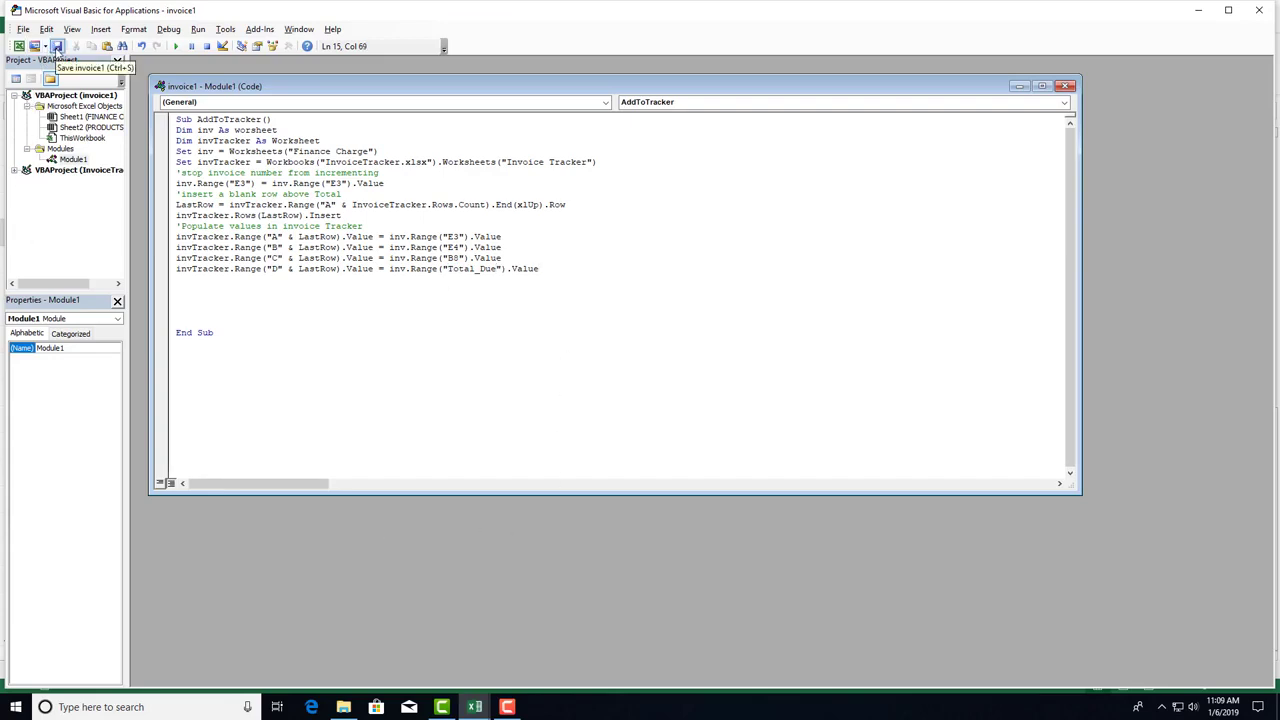
click(58, 48)
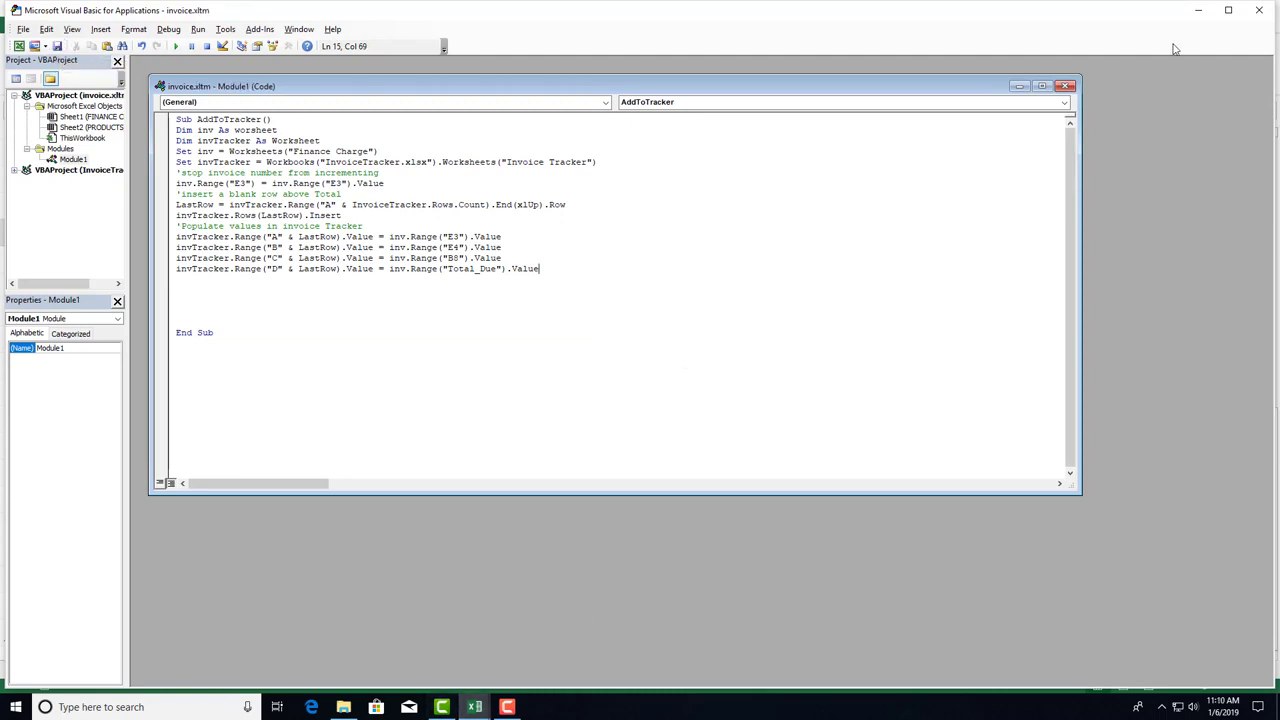
click(1066, 86)
click(1262, 8)
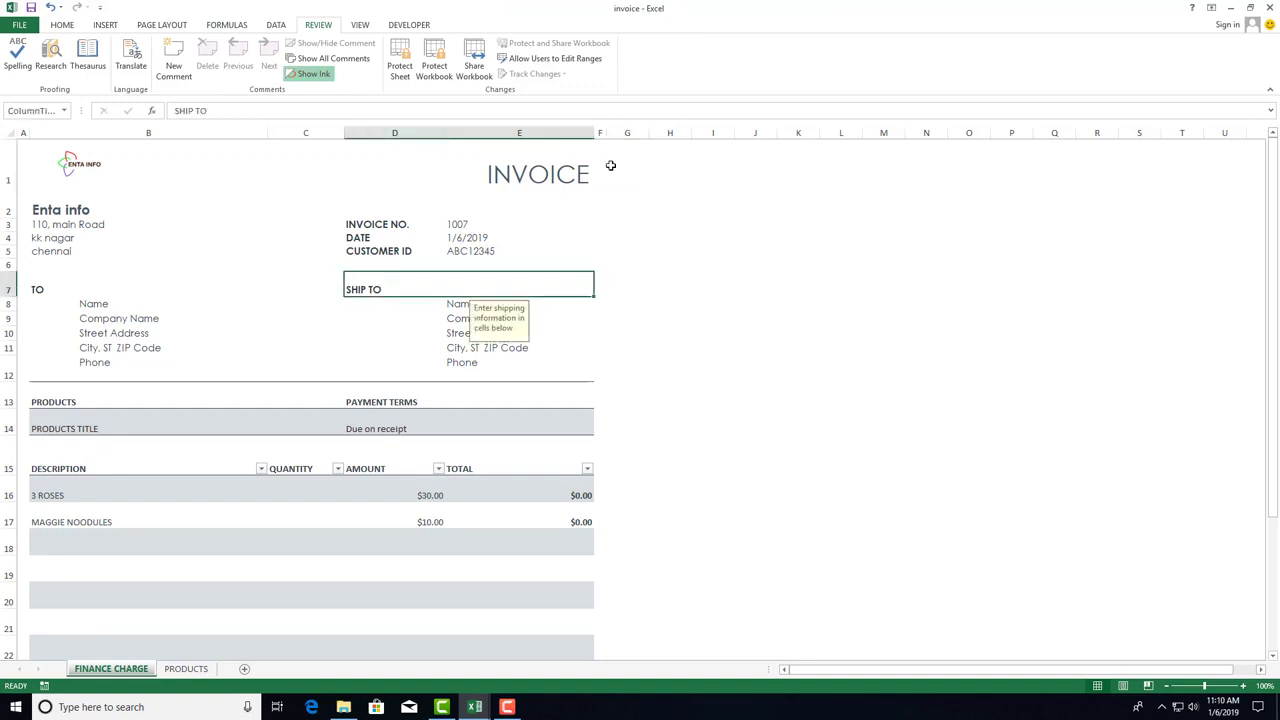
- Draw a Form Control button in G1–H1 and assign it the AddToTracker macro
click(666, 200)
click(640, 164)
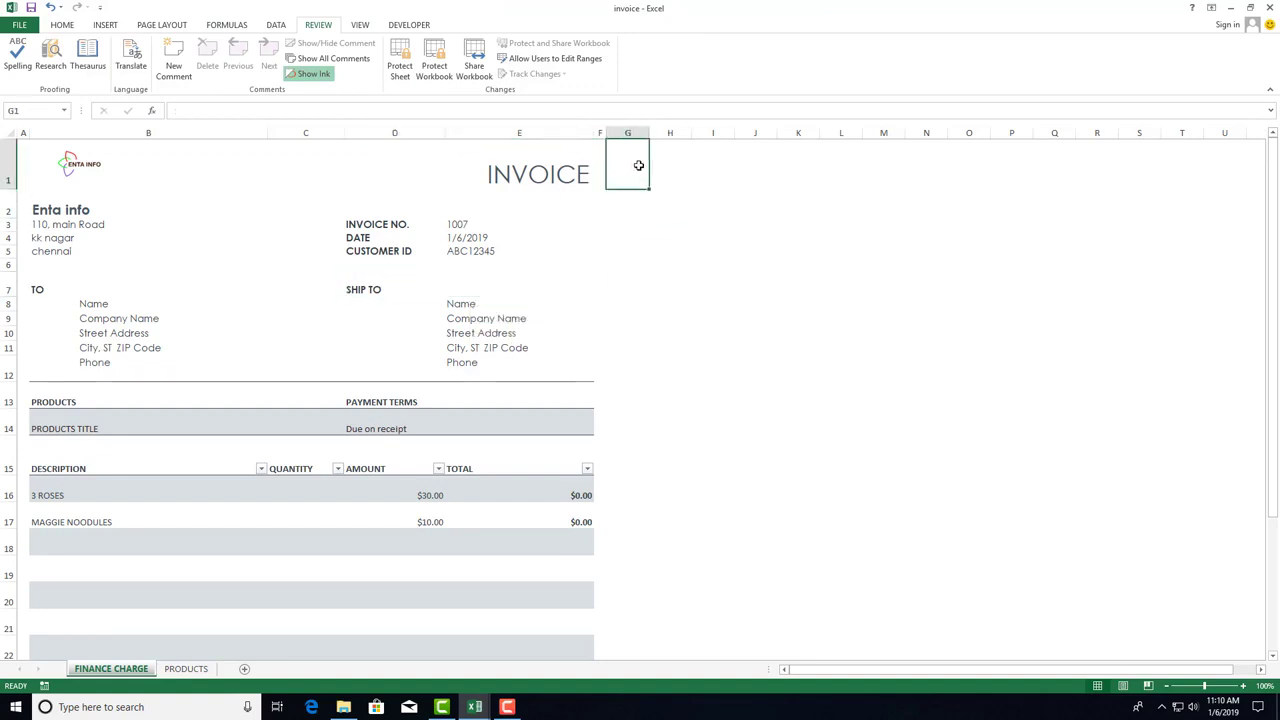
click(409, 25)
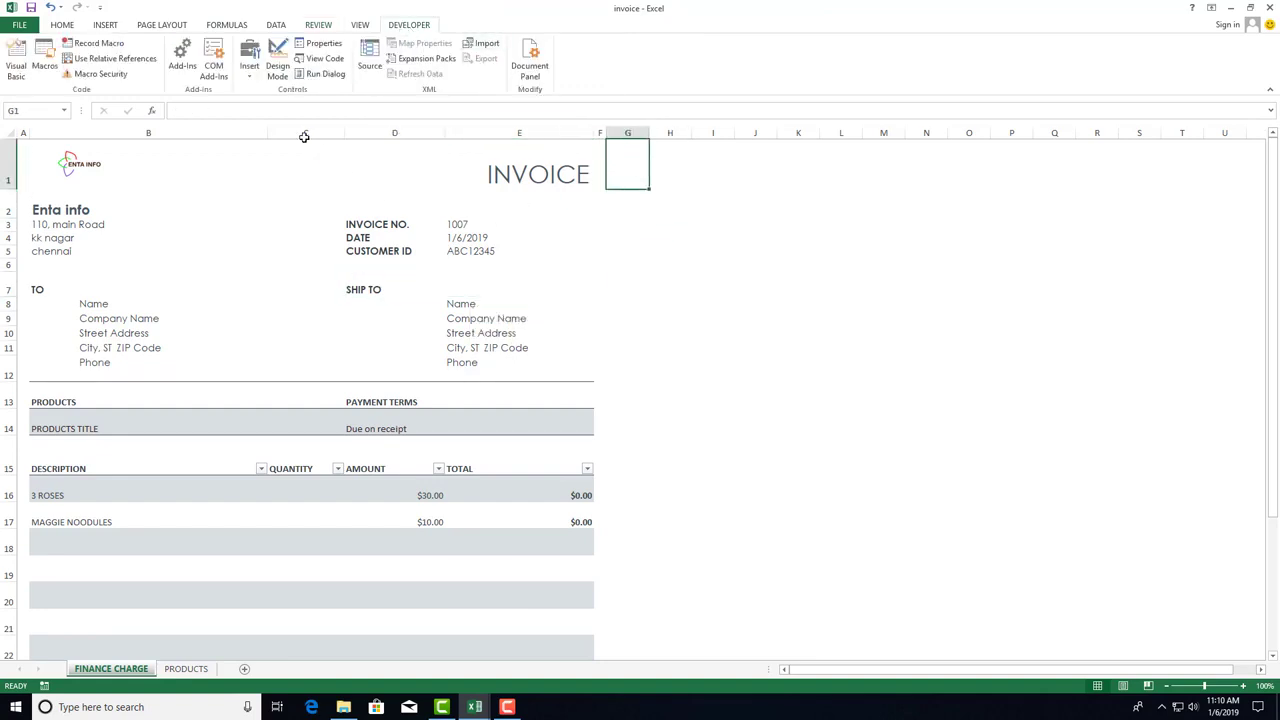
click(249, 62)
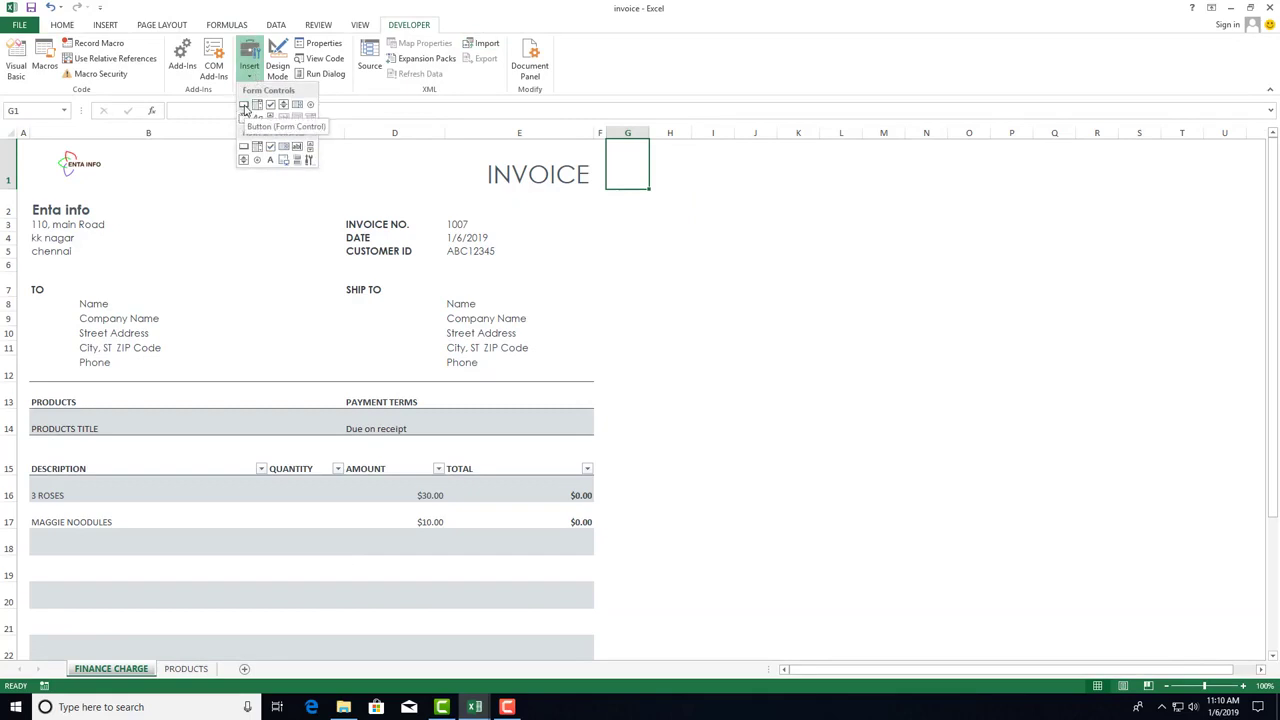
click(244, 106)
drag(609, 157, 707, 202)
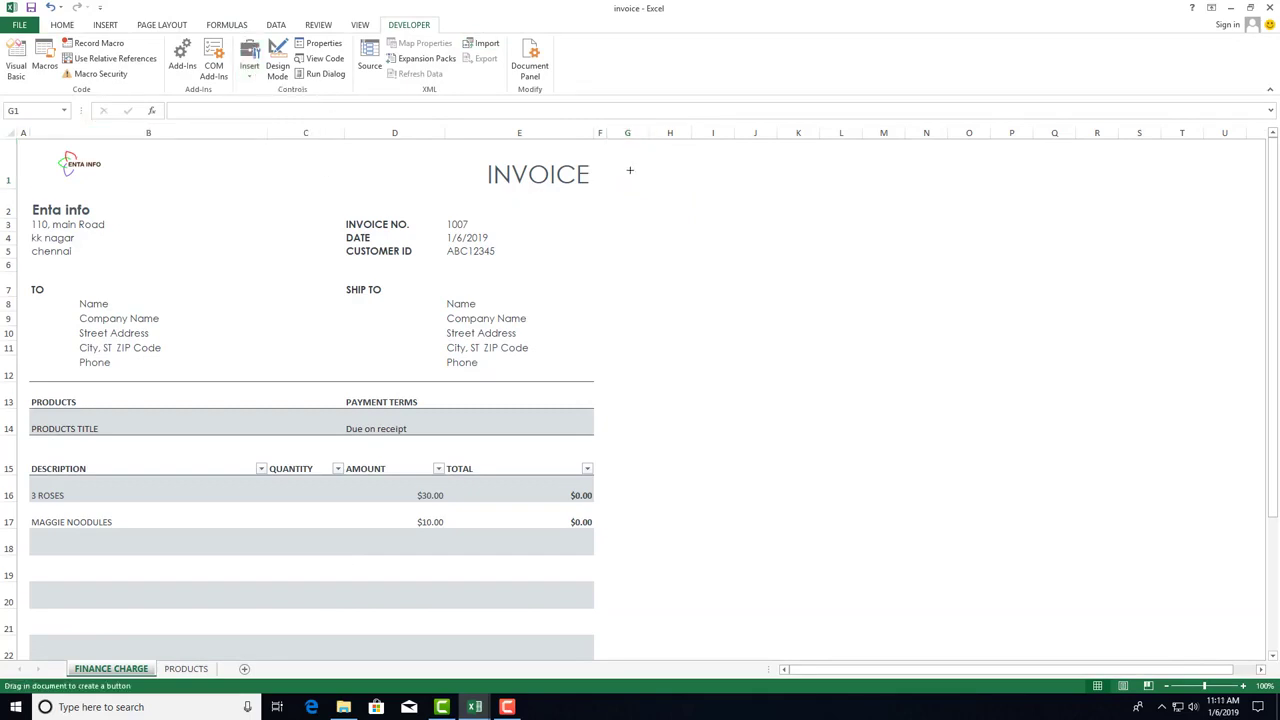
click(251, 258)
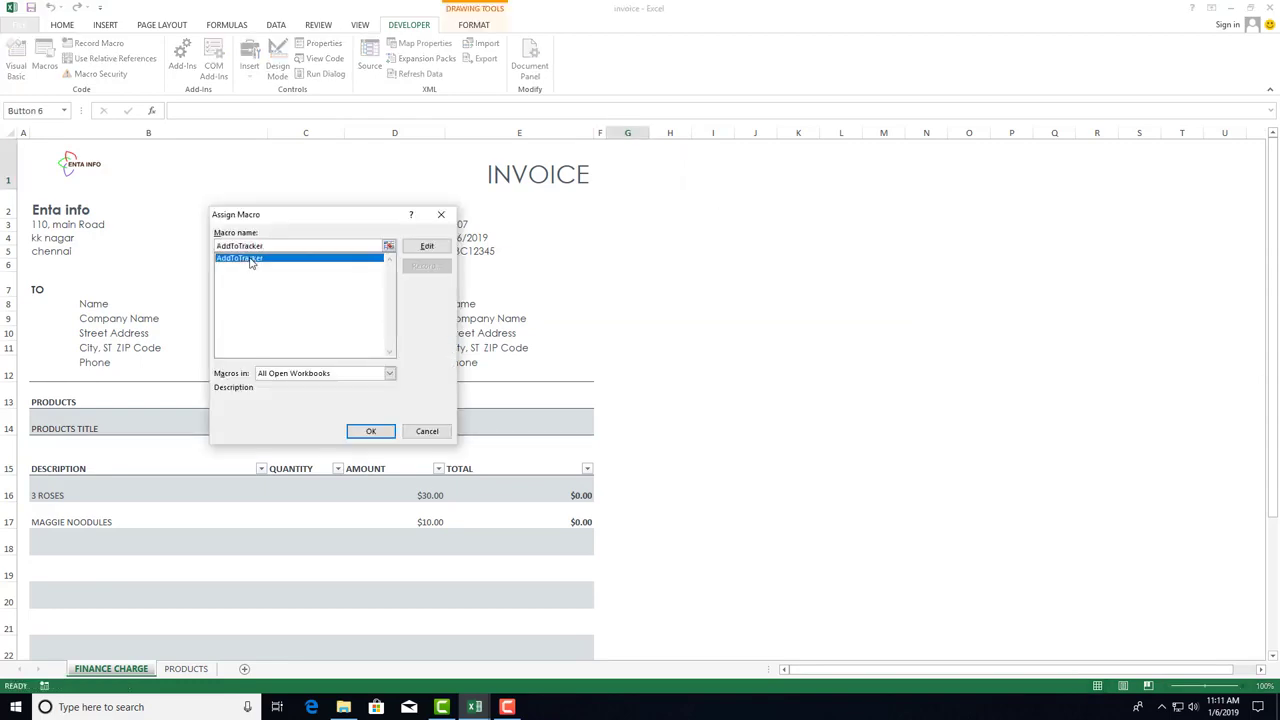
click(372, 432)
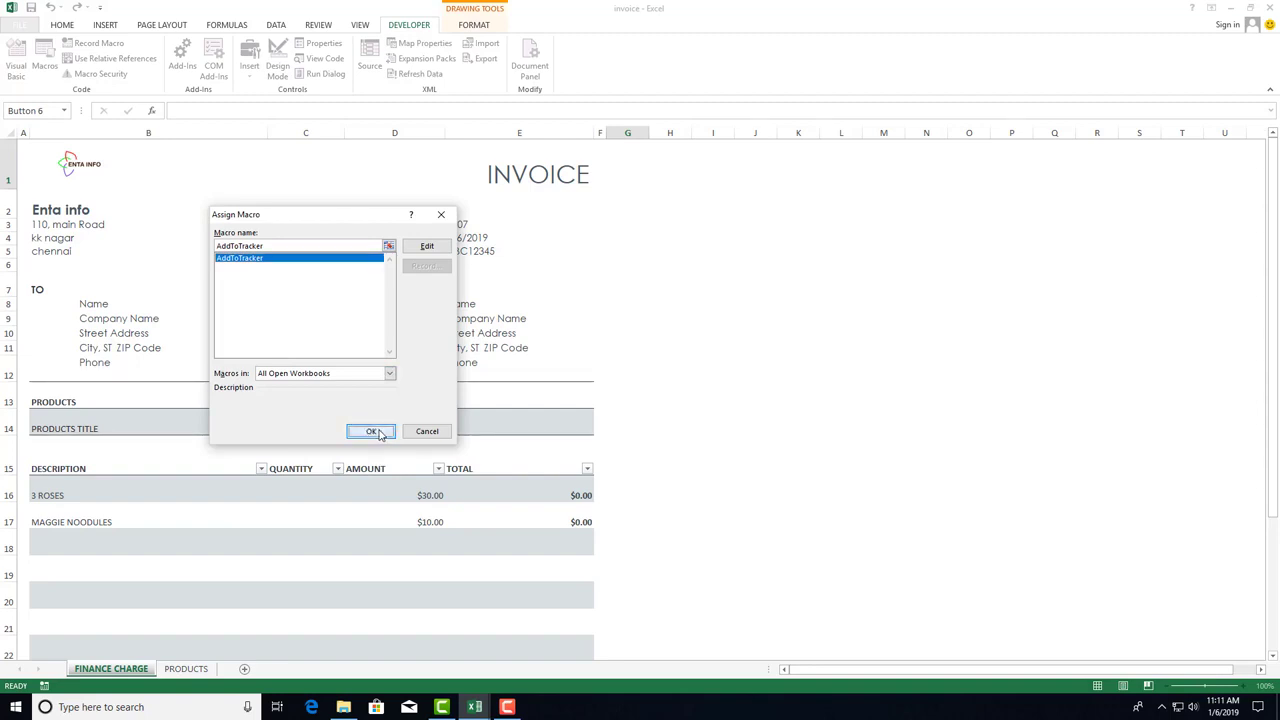
- Rename the button's label from 'Button 6' to 'Add To Tracker'
click(672, 176)
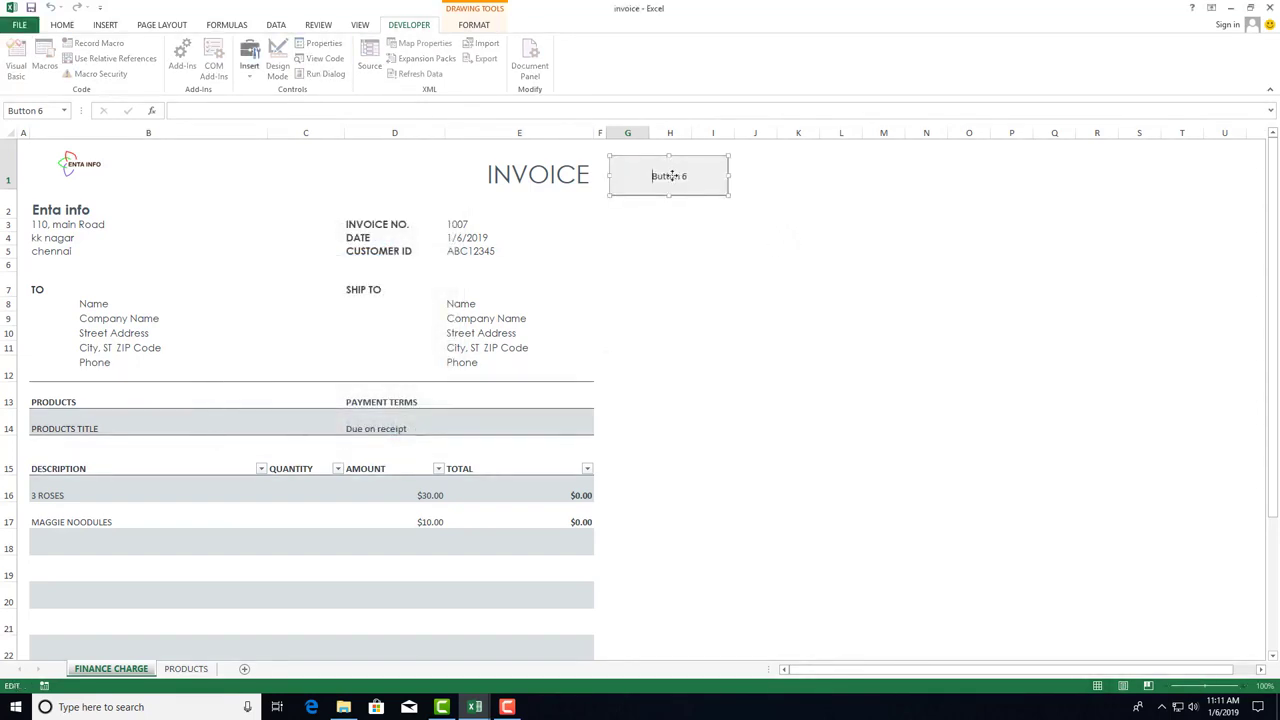
drag(656, 176, 695, 186)
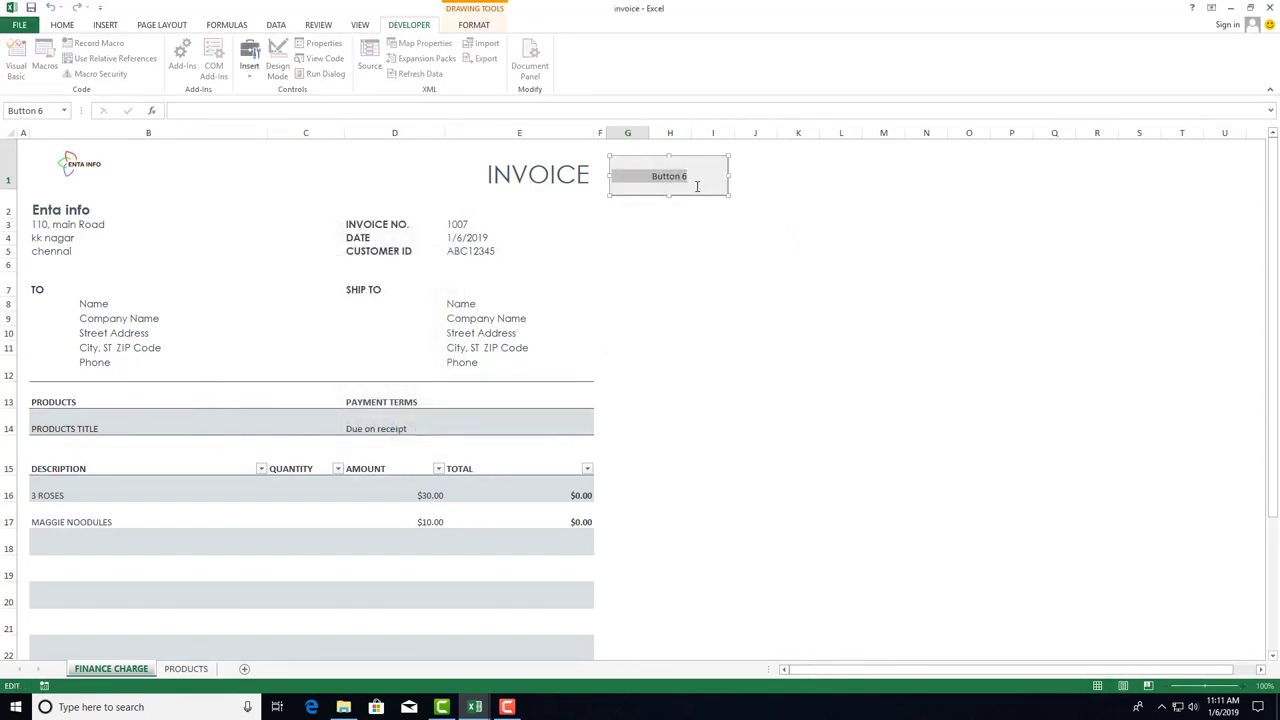
text(Add T)
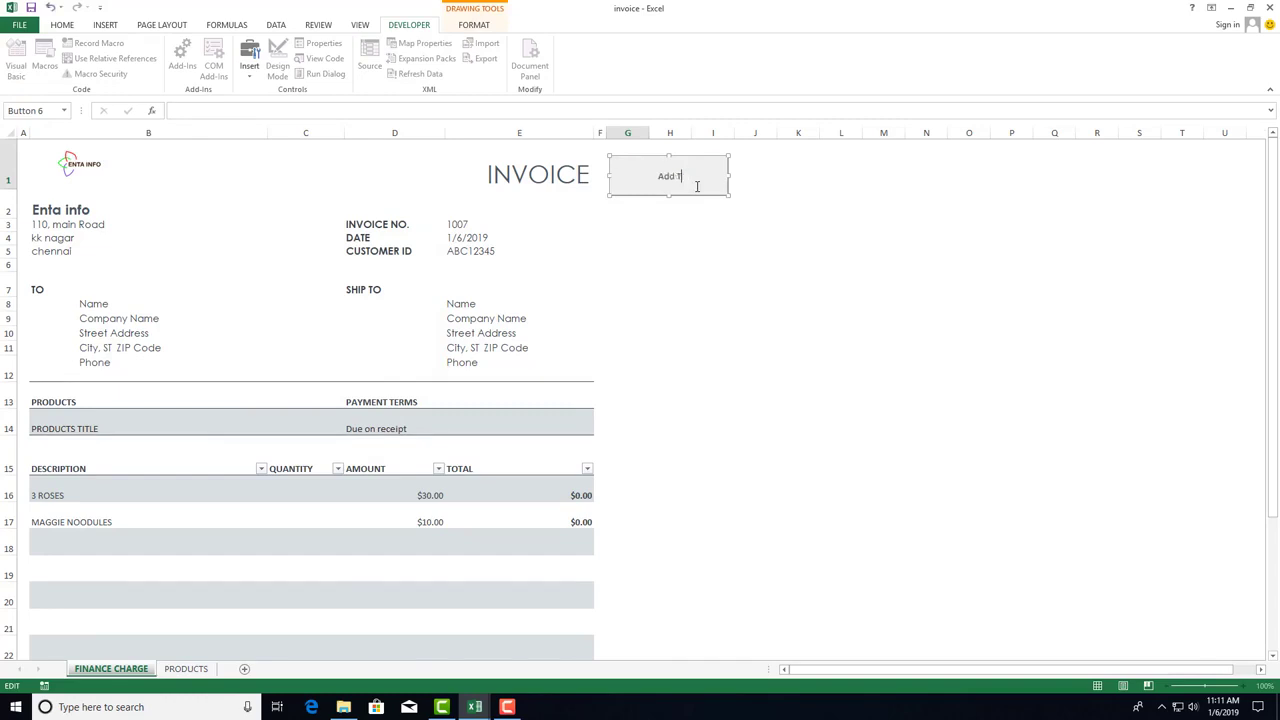
text(o Tracker)
click(870, 294)
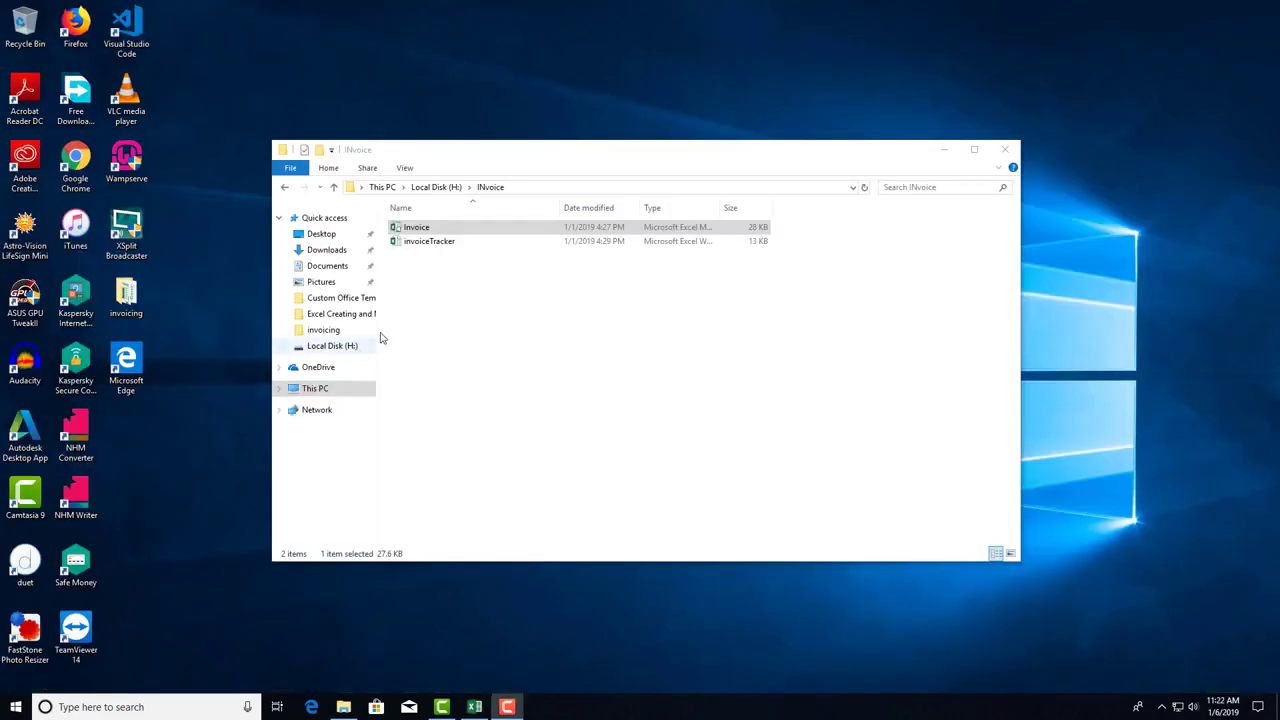
- Open the invoiceTracker workbook from the INvoice folder on Local Disk (H:)
double_click(443, 249)
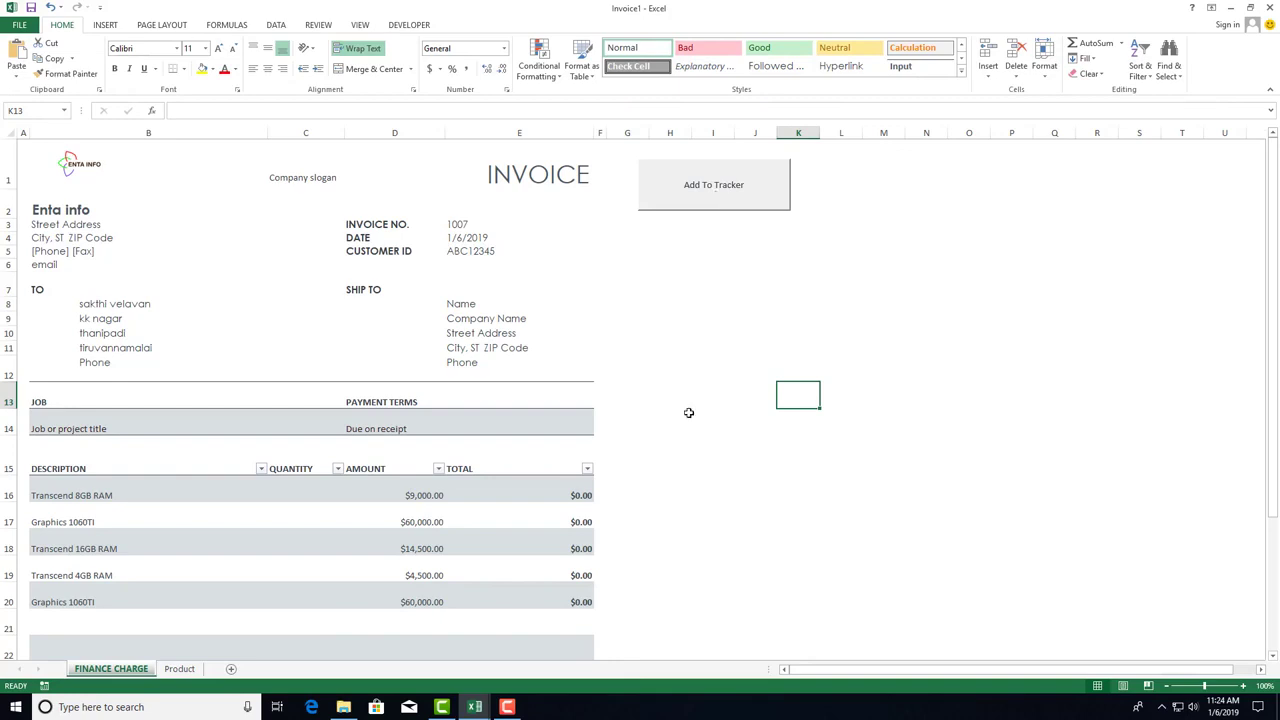
mouse_move(474, 707)
click(422, 678)
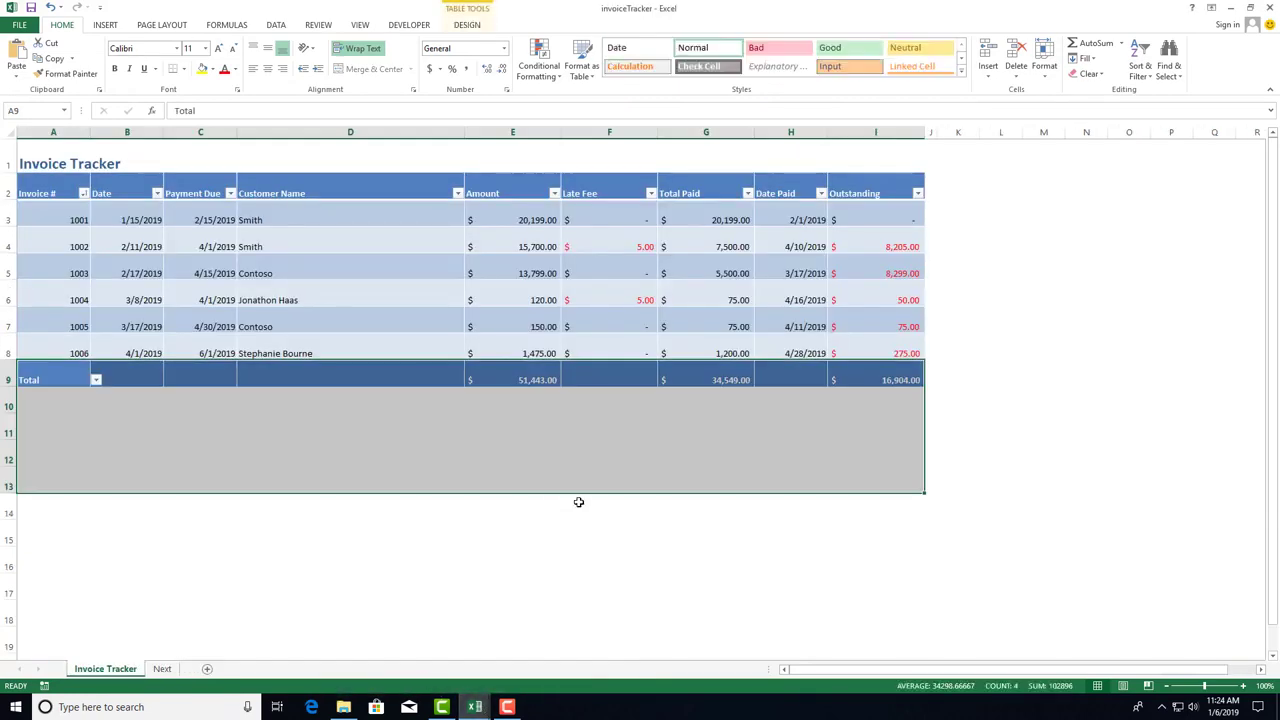
click(860, 531)
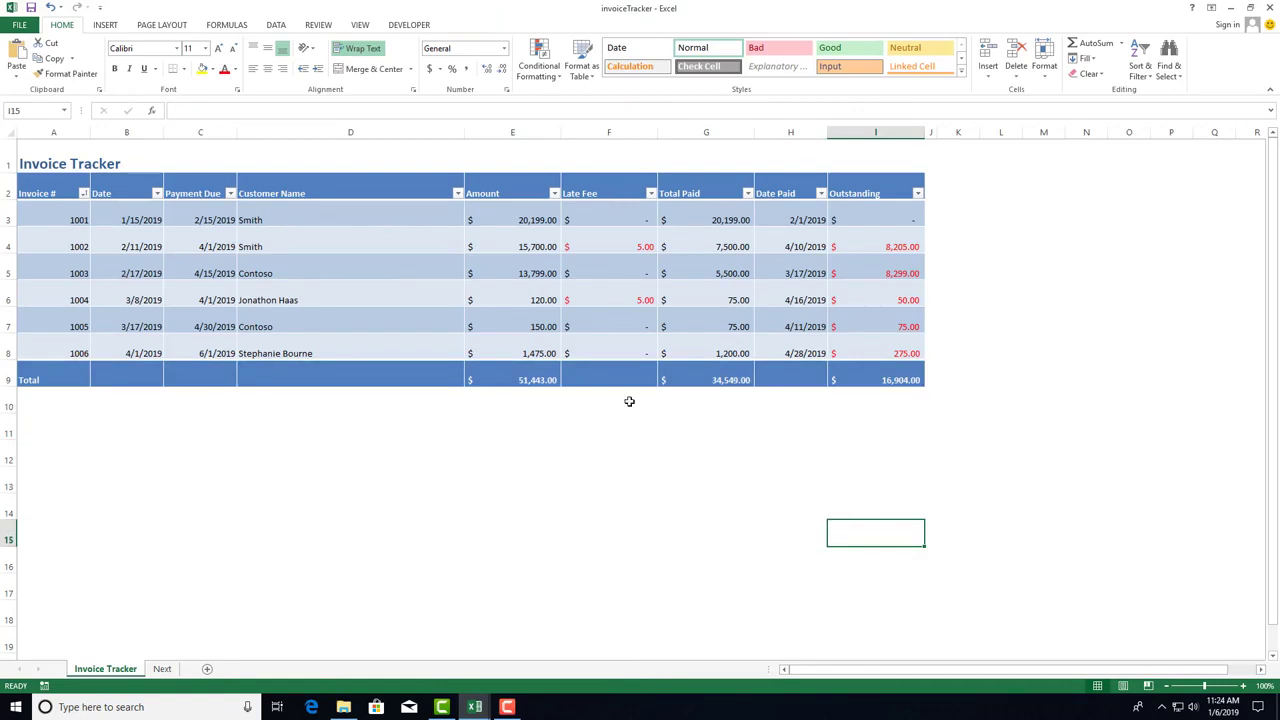
mouse_move(474, 707)
click(587, 658)
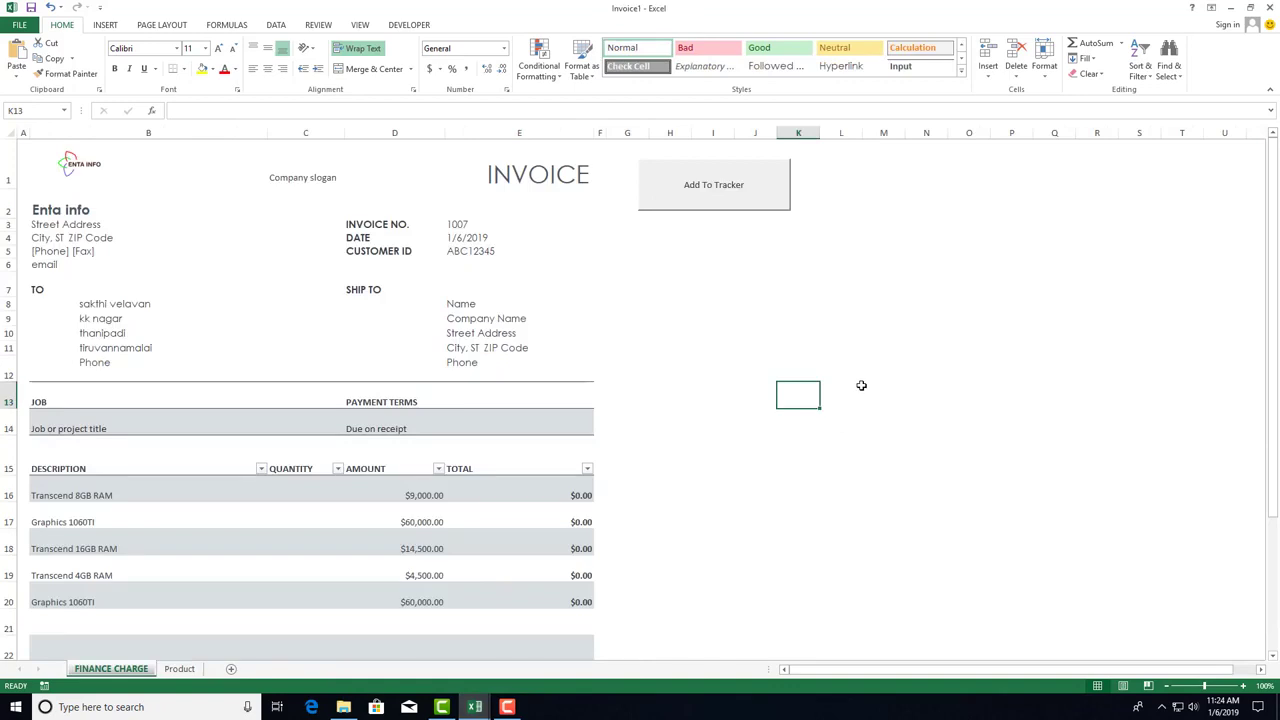
click(100, 303)
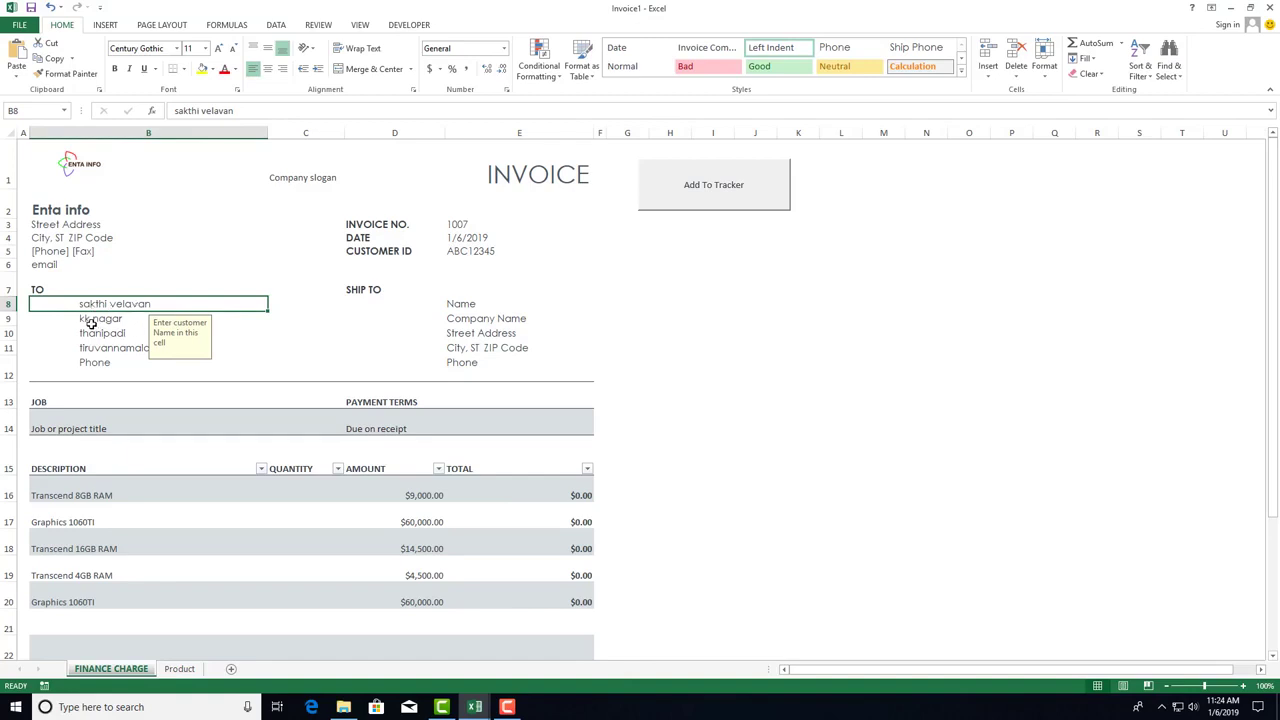
click(91, 320)
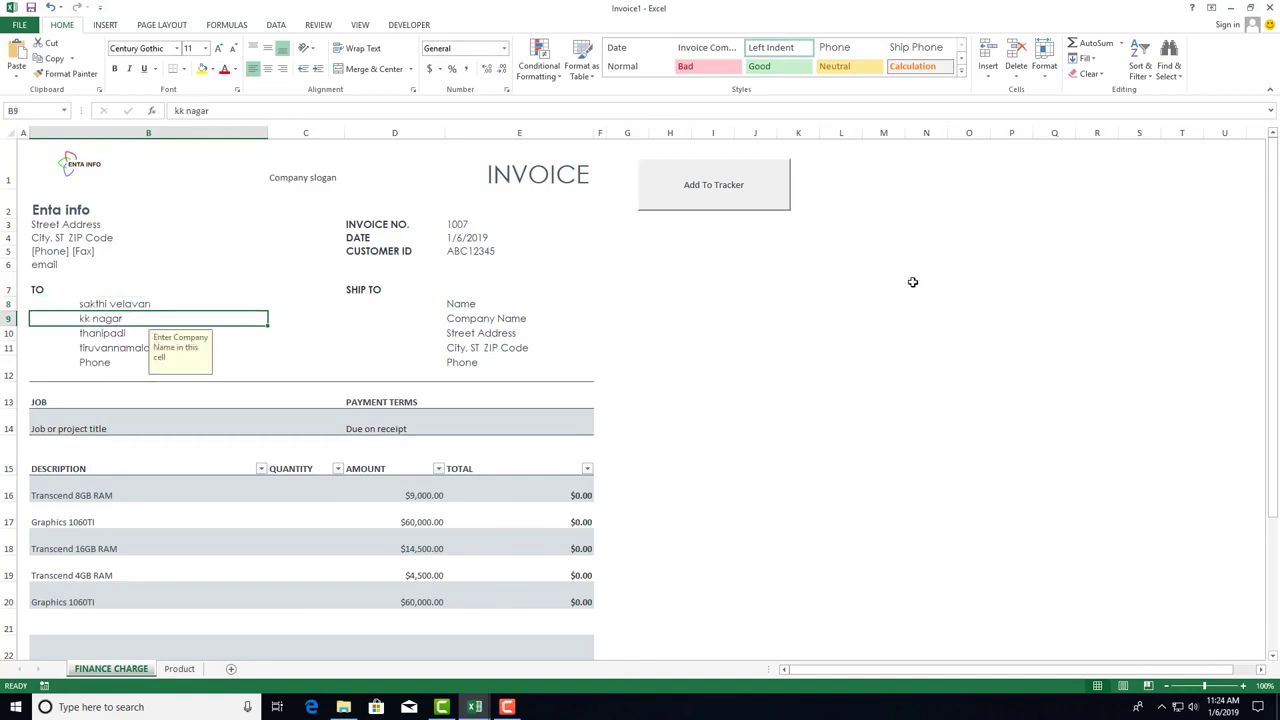
- Run Add To Tracker and verify invoiceTracker row 9 shows 1007, the customer, 1/6/2019 and $0.00
click(718, 199)
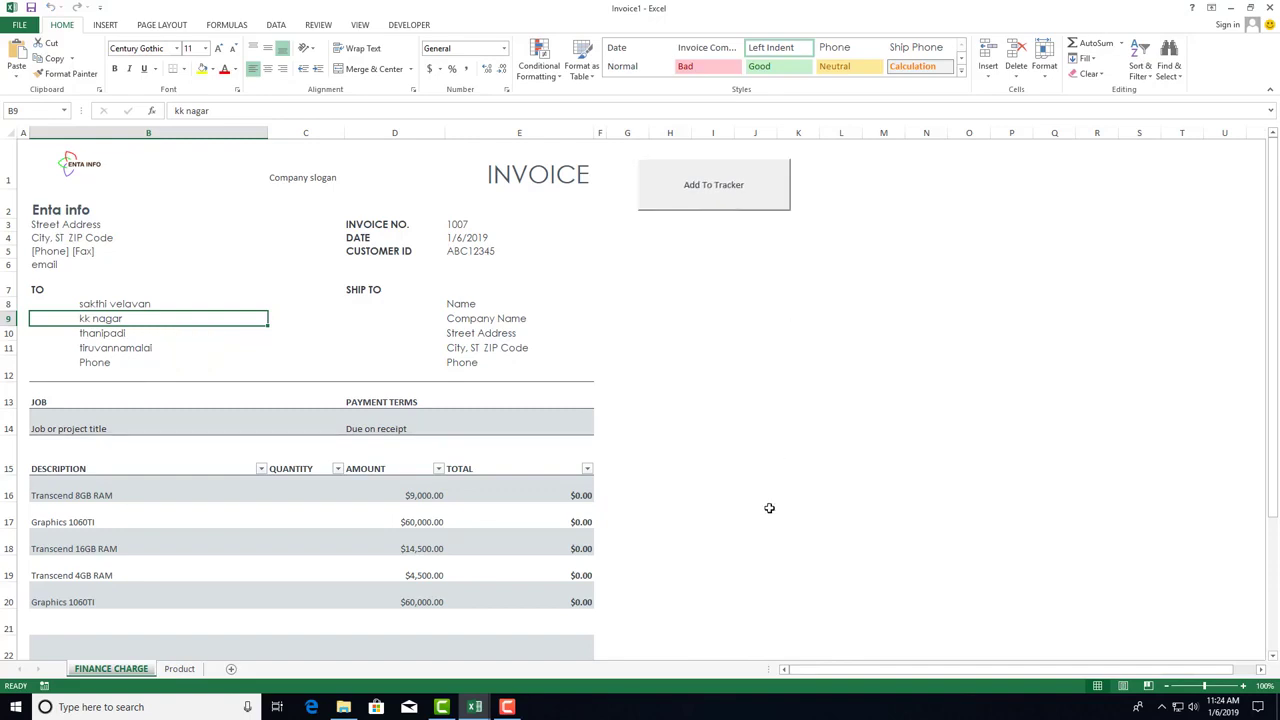
mouse_move(475, 707)
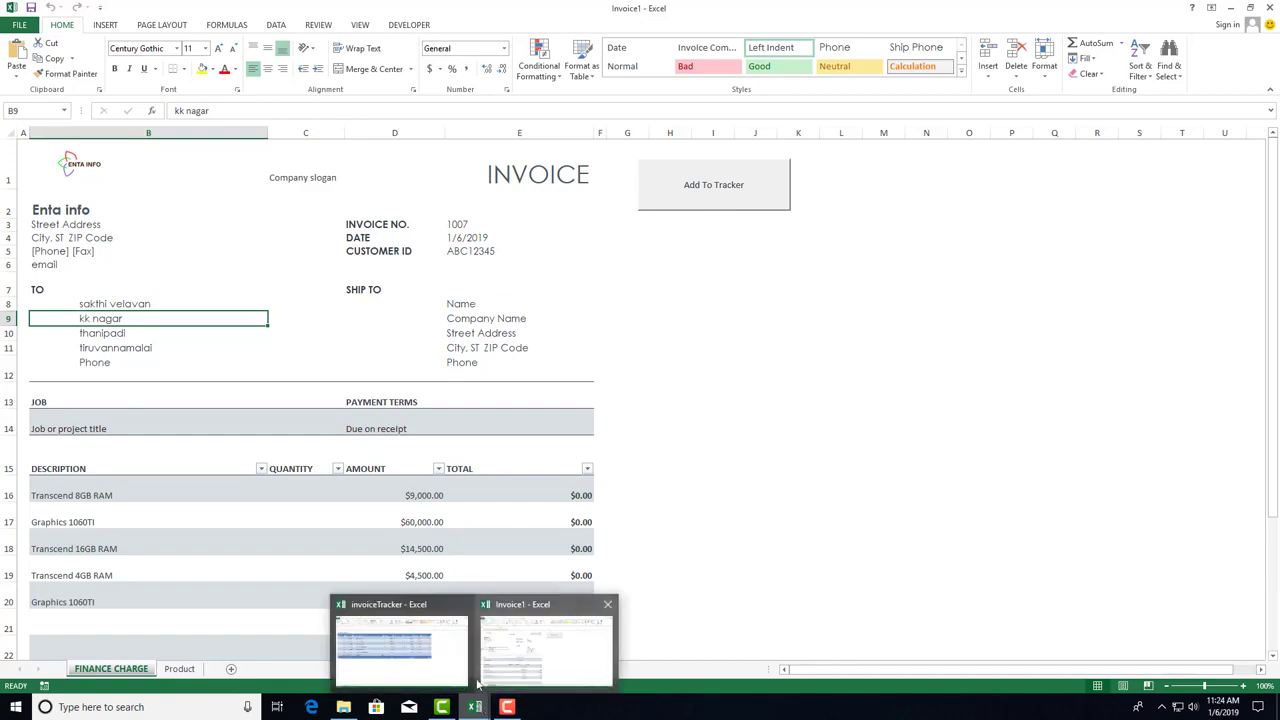
click(547, 640)
click(126, 380)
click(77, 382)
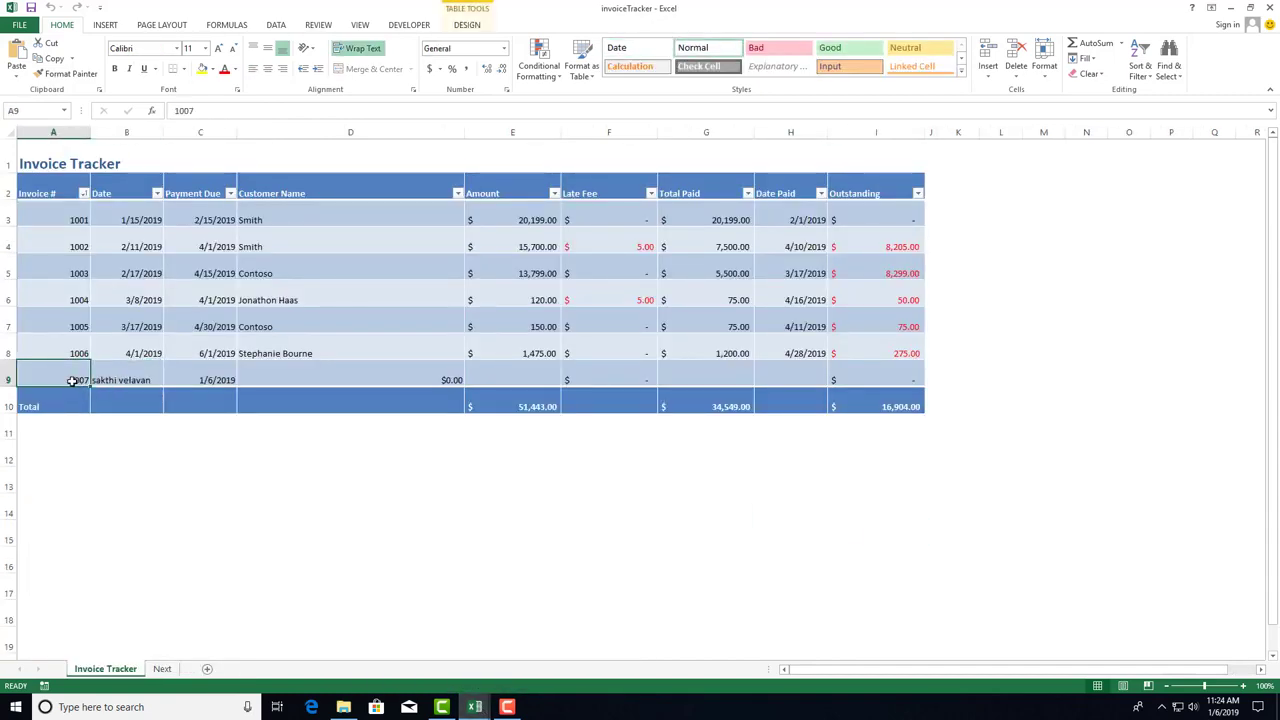
click(137, 381)
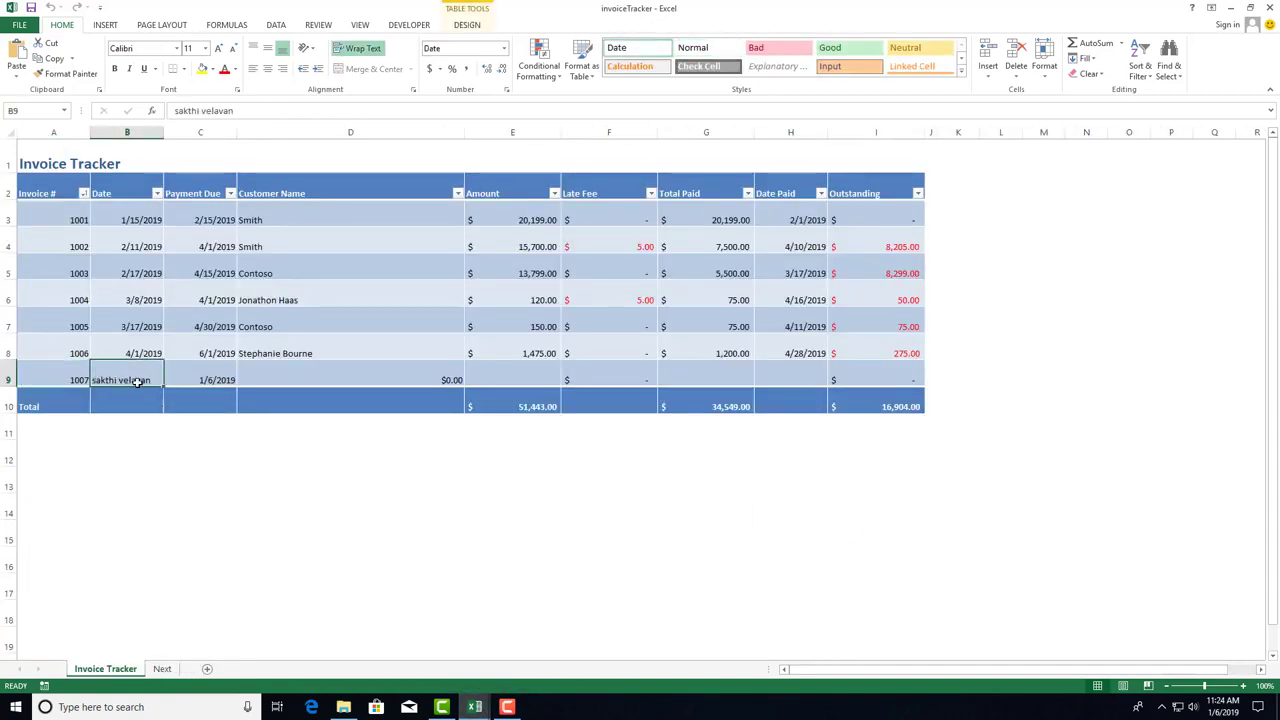
click(218, 380)
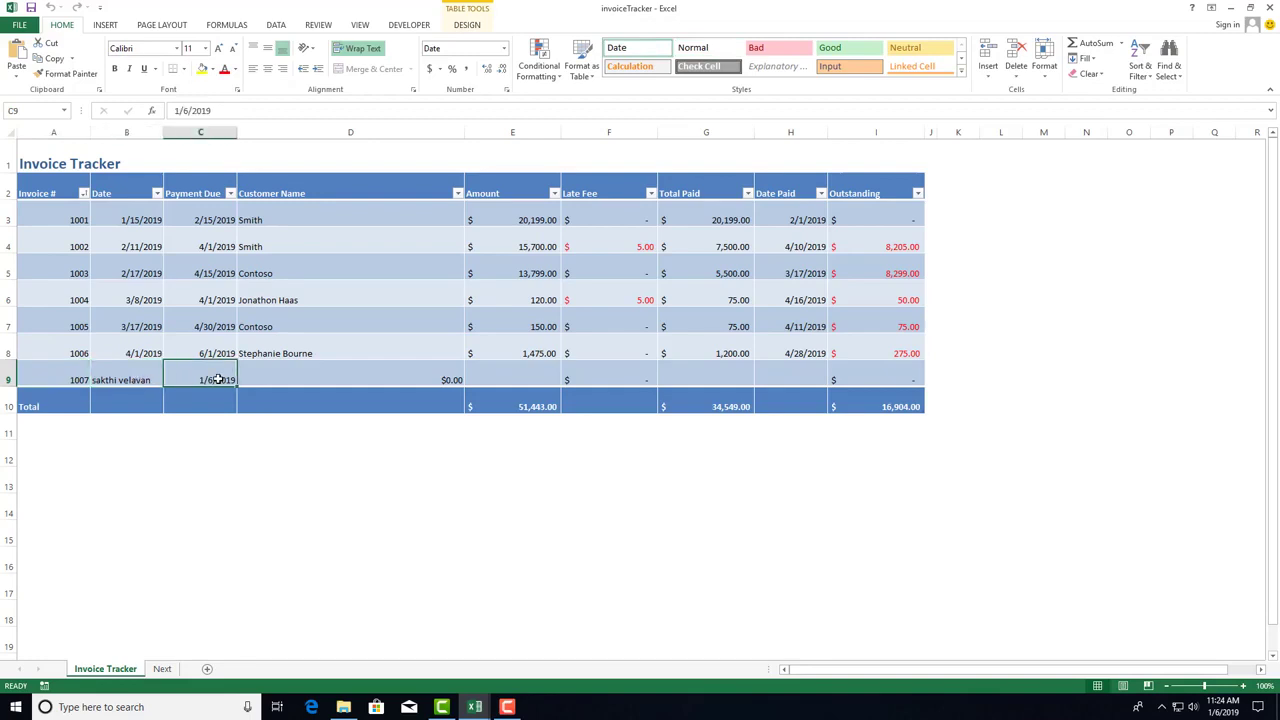
click(291, 377)
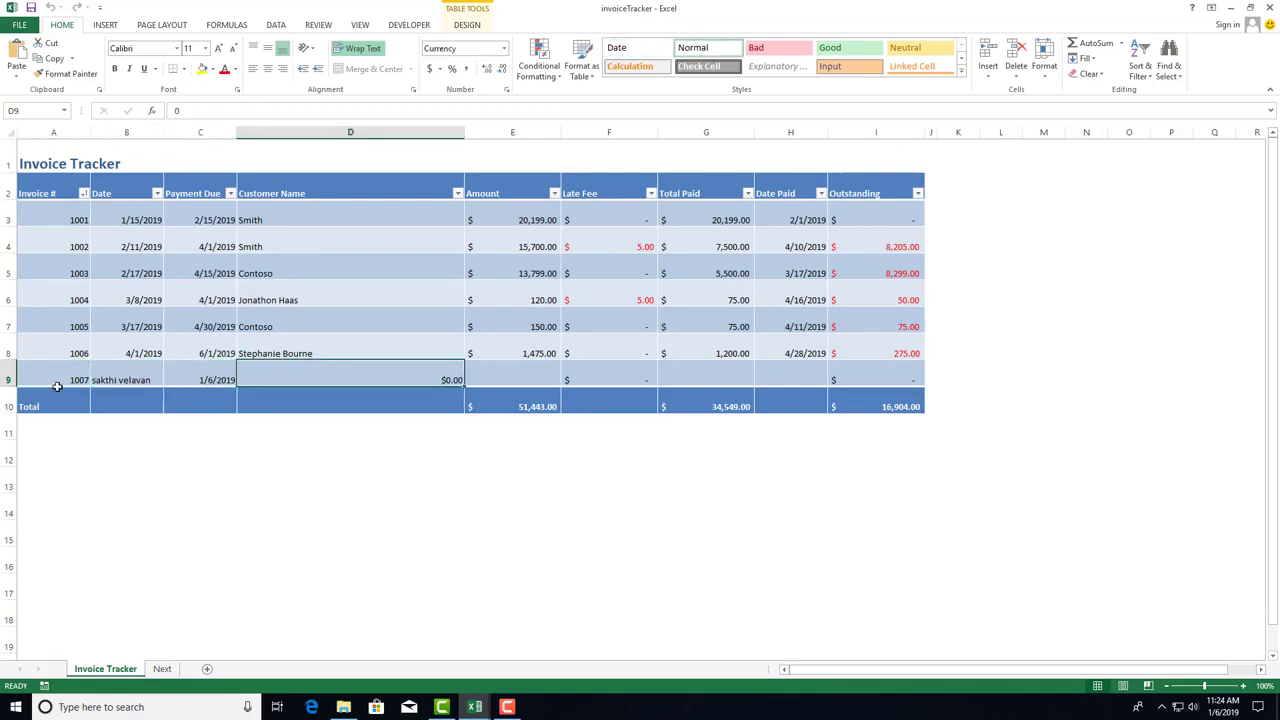